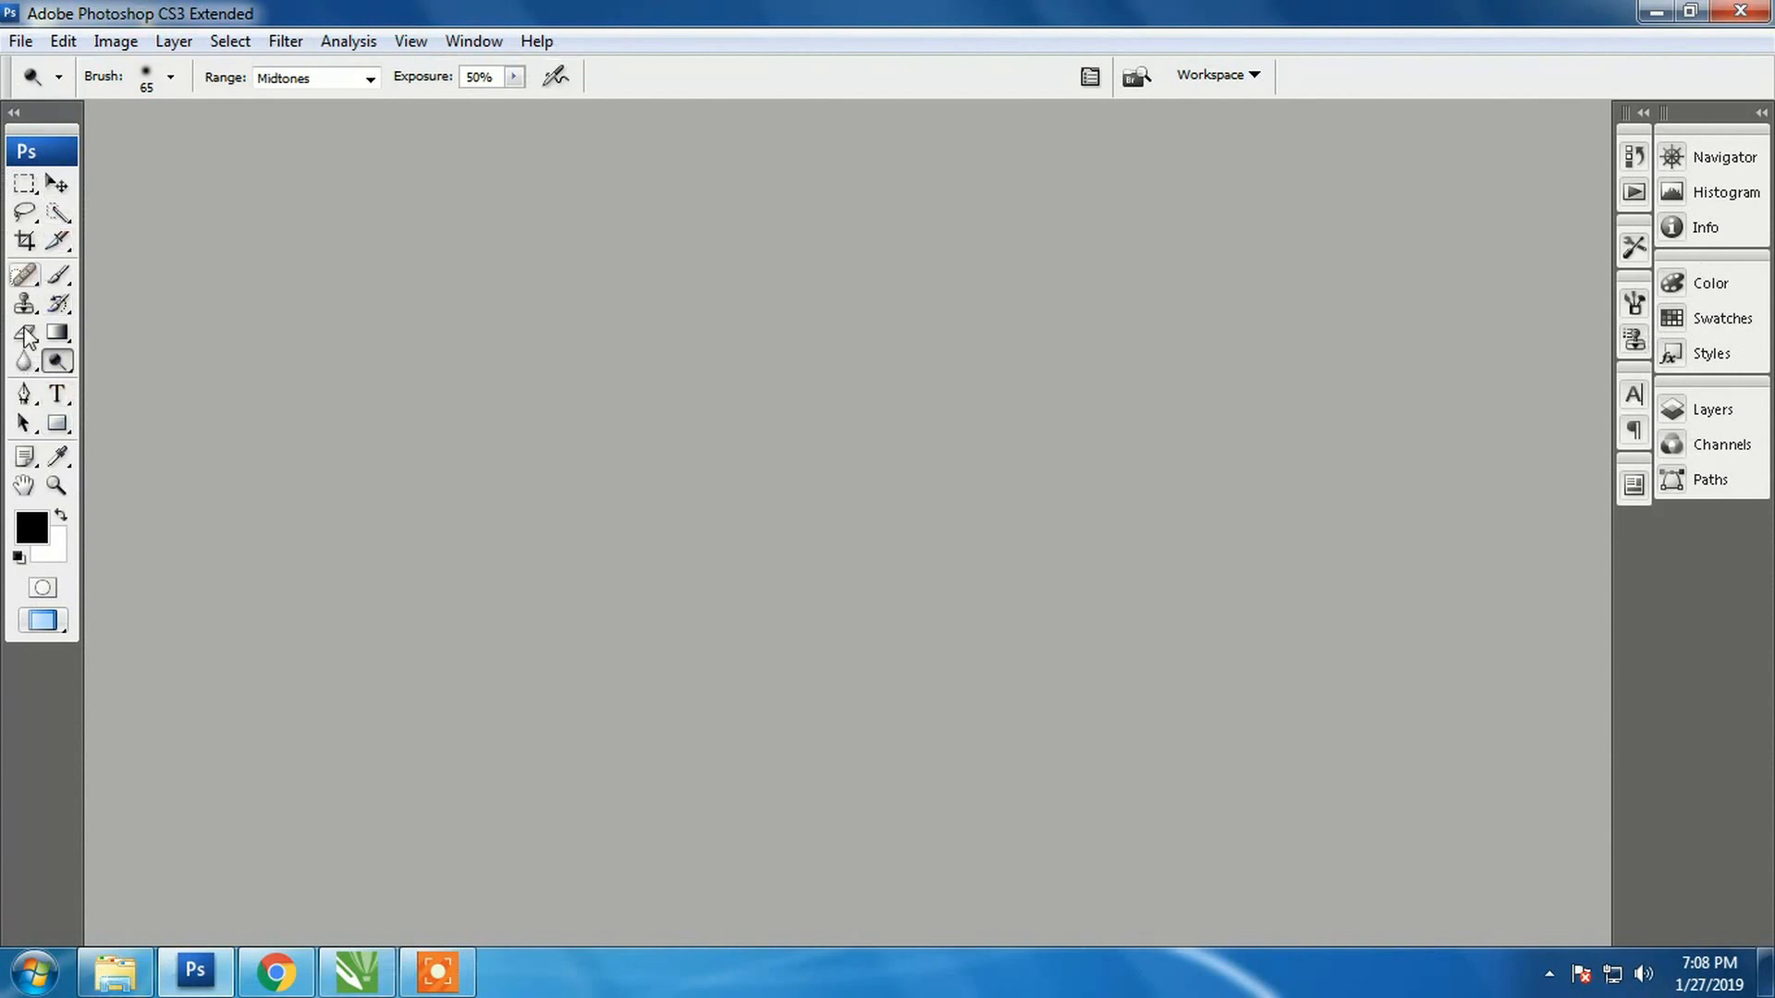
{"action": "left_click", "coordinate": [59, 368]}
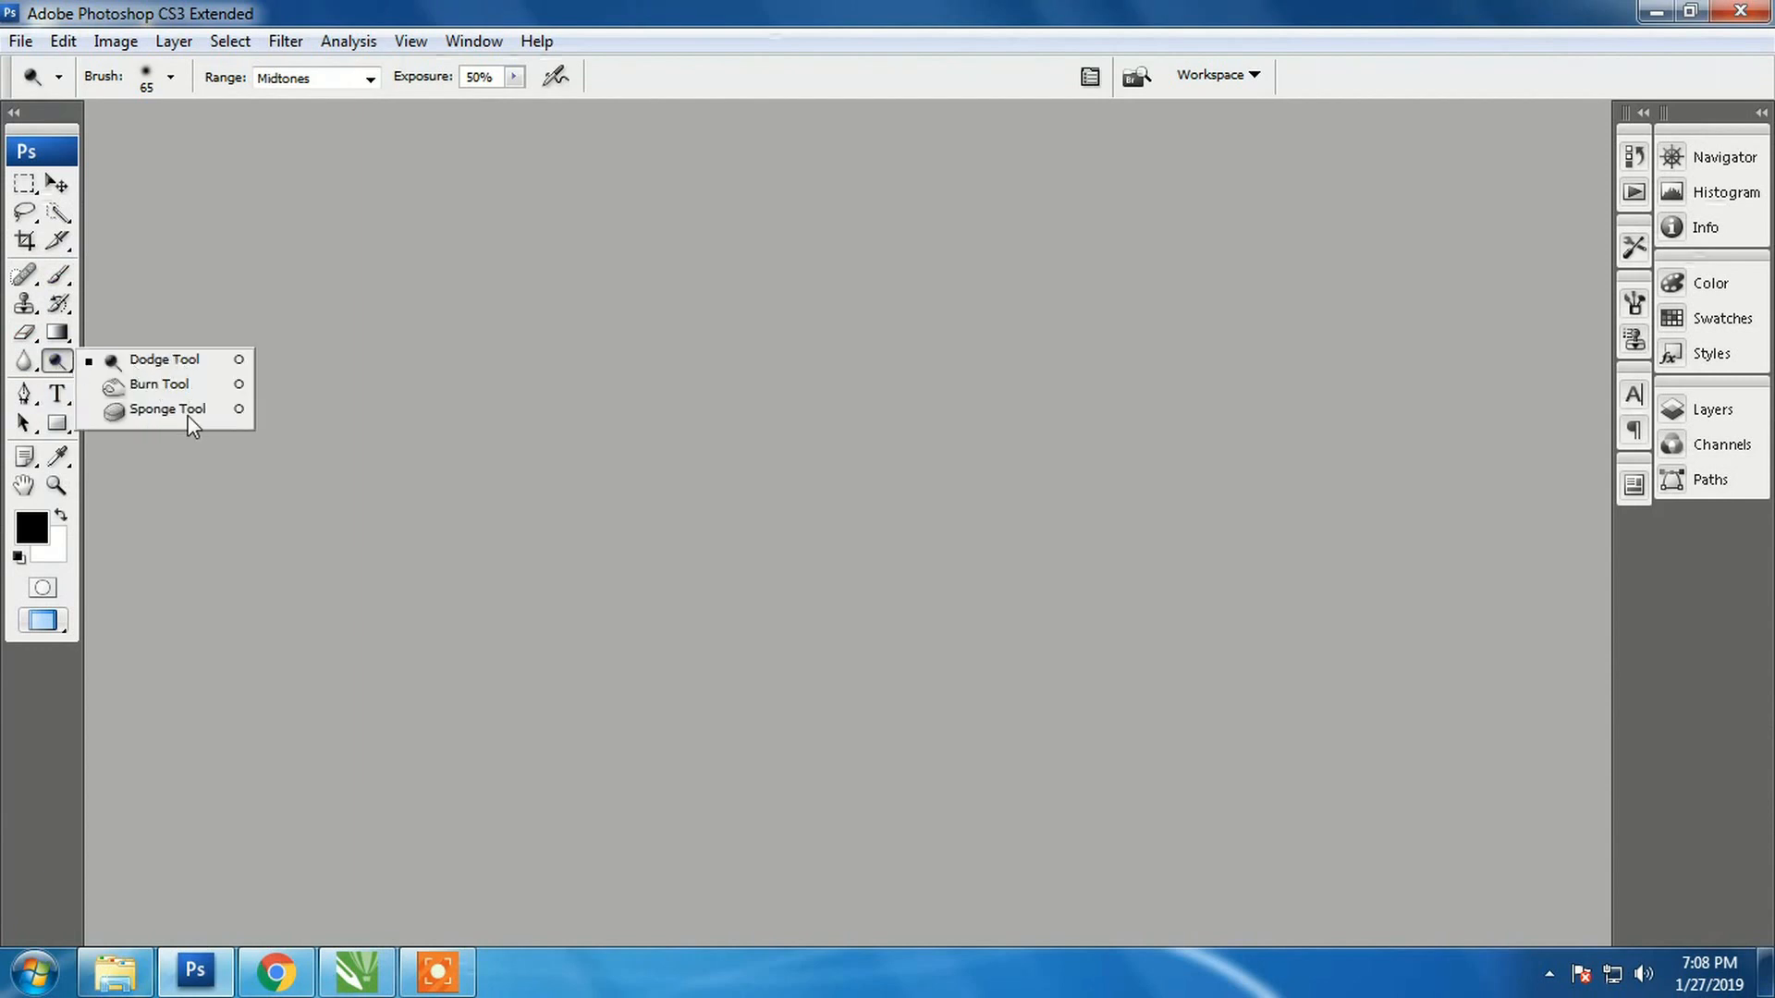
{"action": "left_click", "coordinate": [58, 368]}
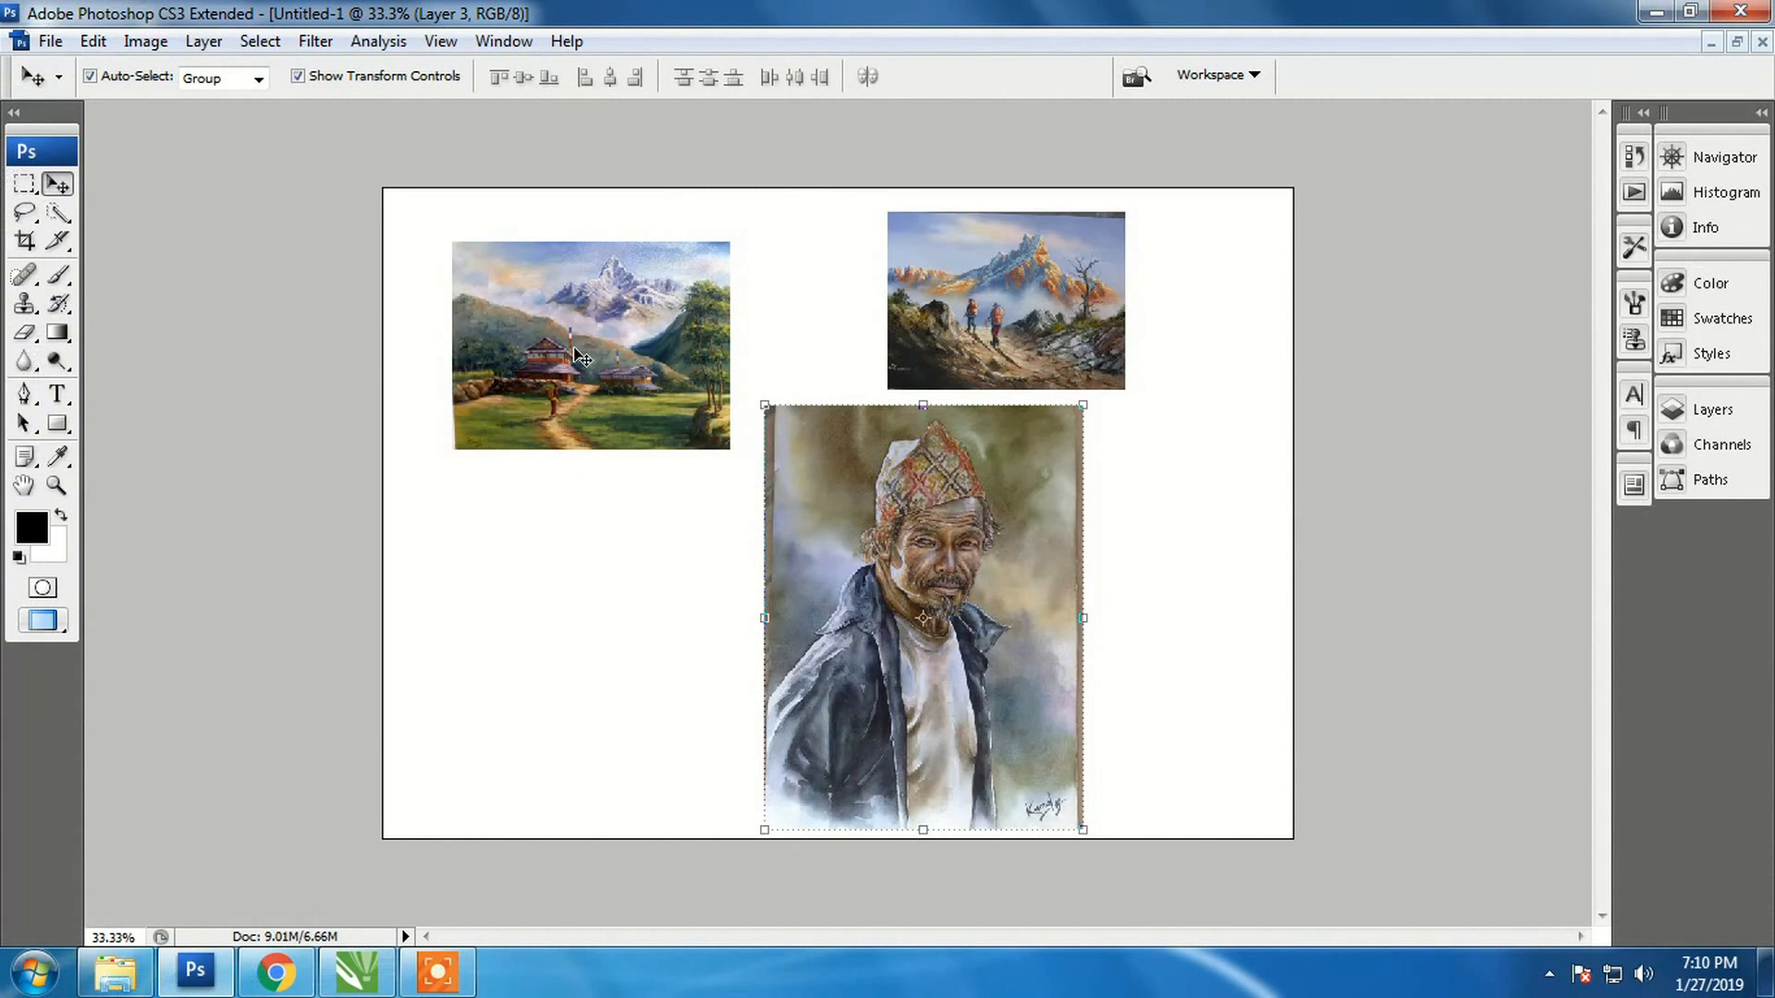
Select the village landscape painting and activate the Dodge Tool
{"action": "left_click", "coordinate": [644, 360]}
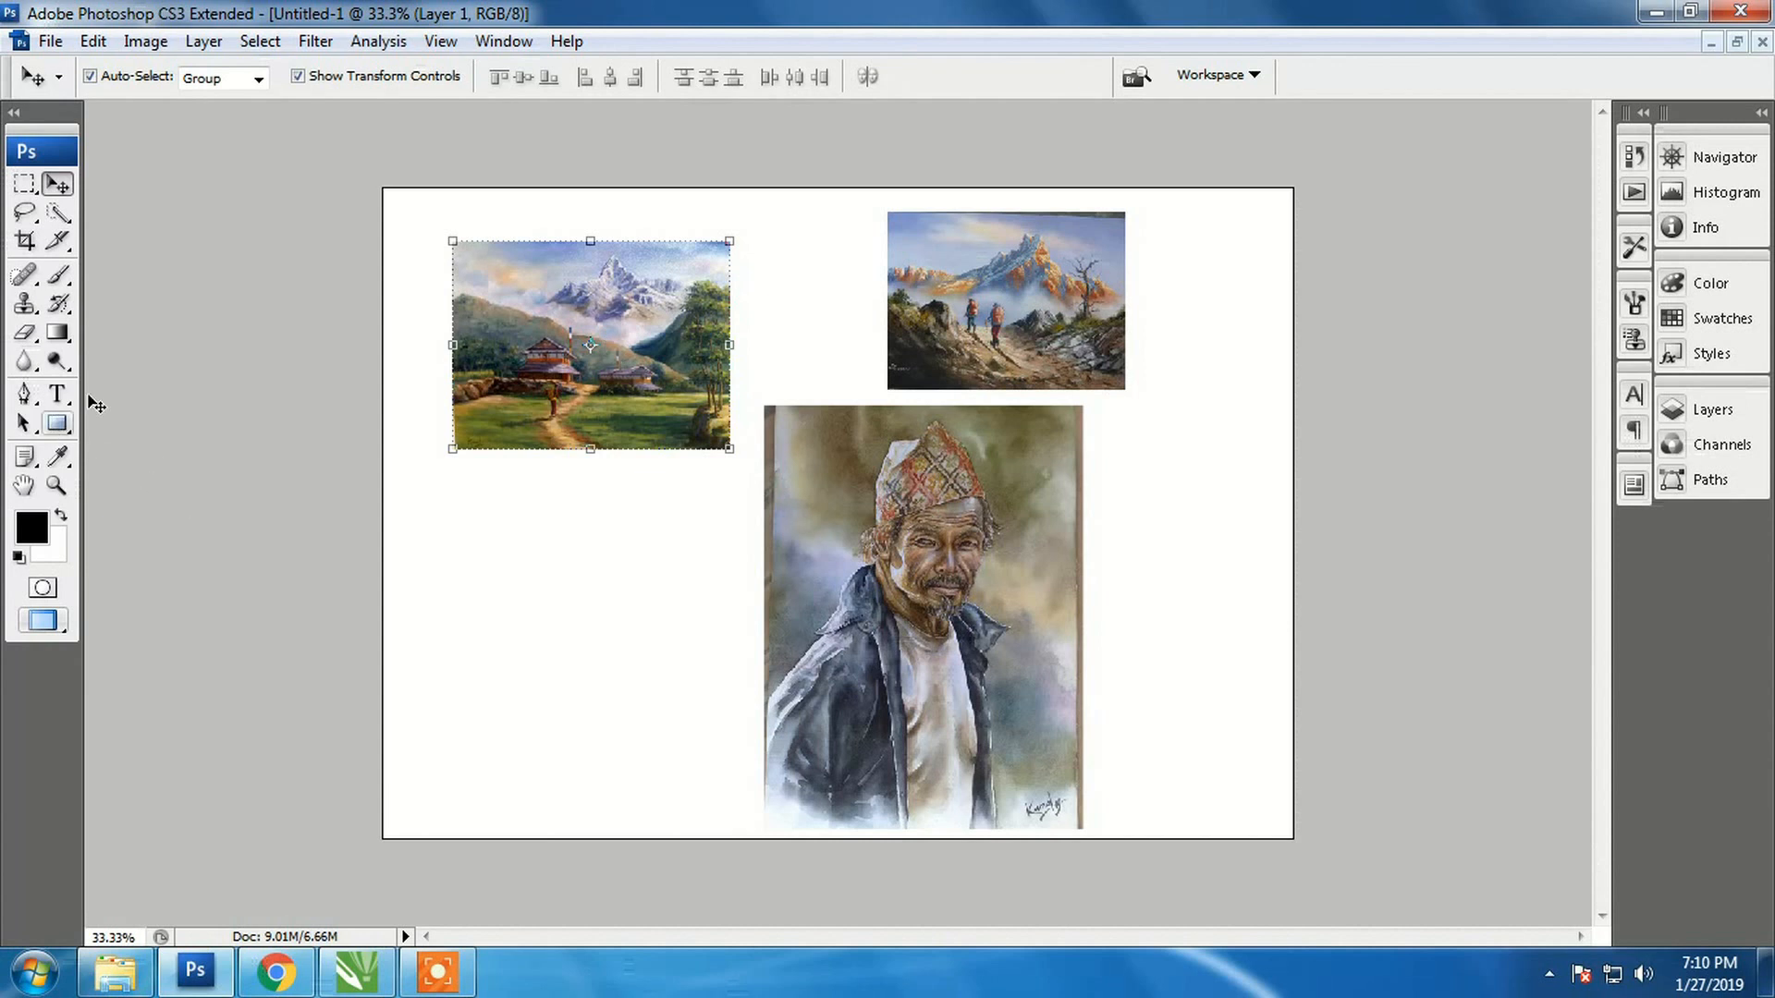
{"action": "left_click", "coordinate": [57, 363]}
{"action": "right_click", "coordinate": [57, 363]}
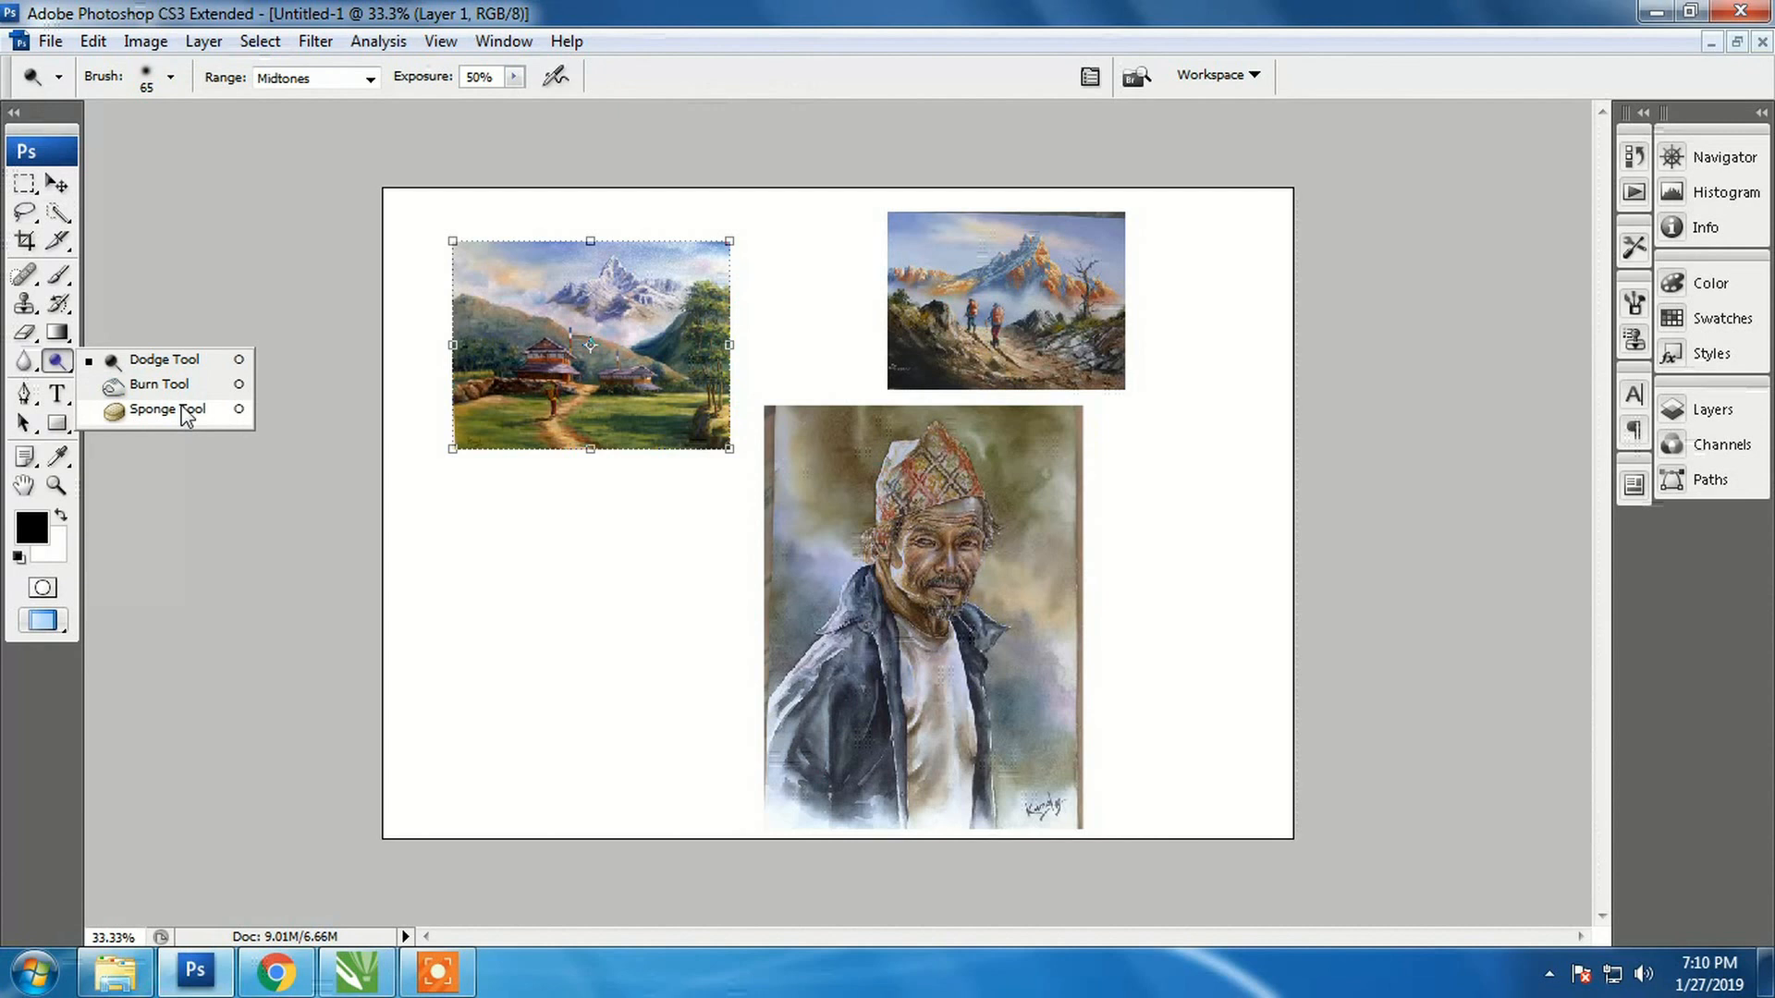
{"action": "left_click", "coordinate": [179, 359]}
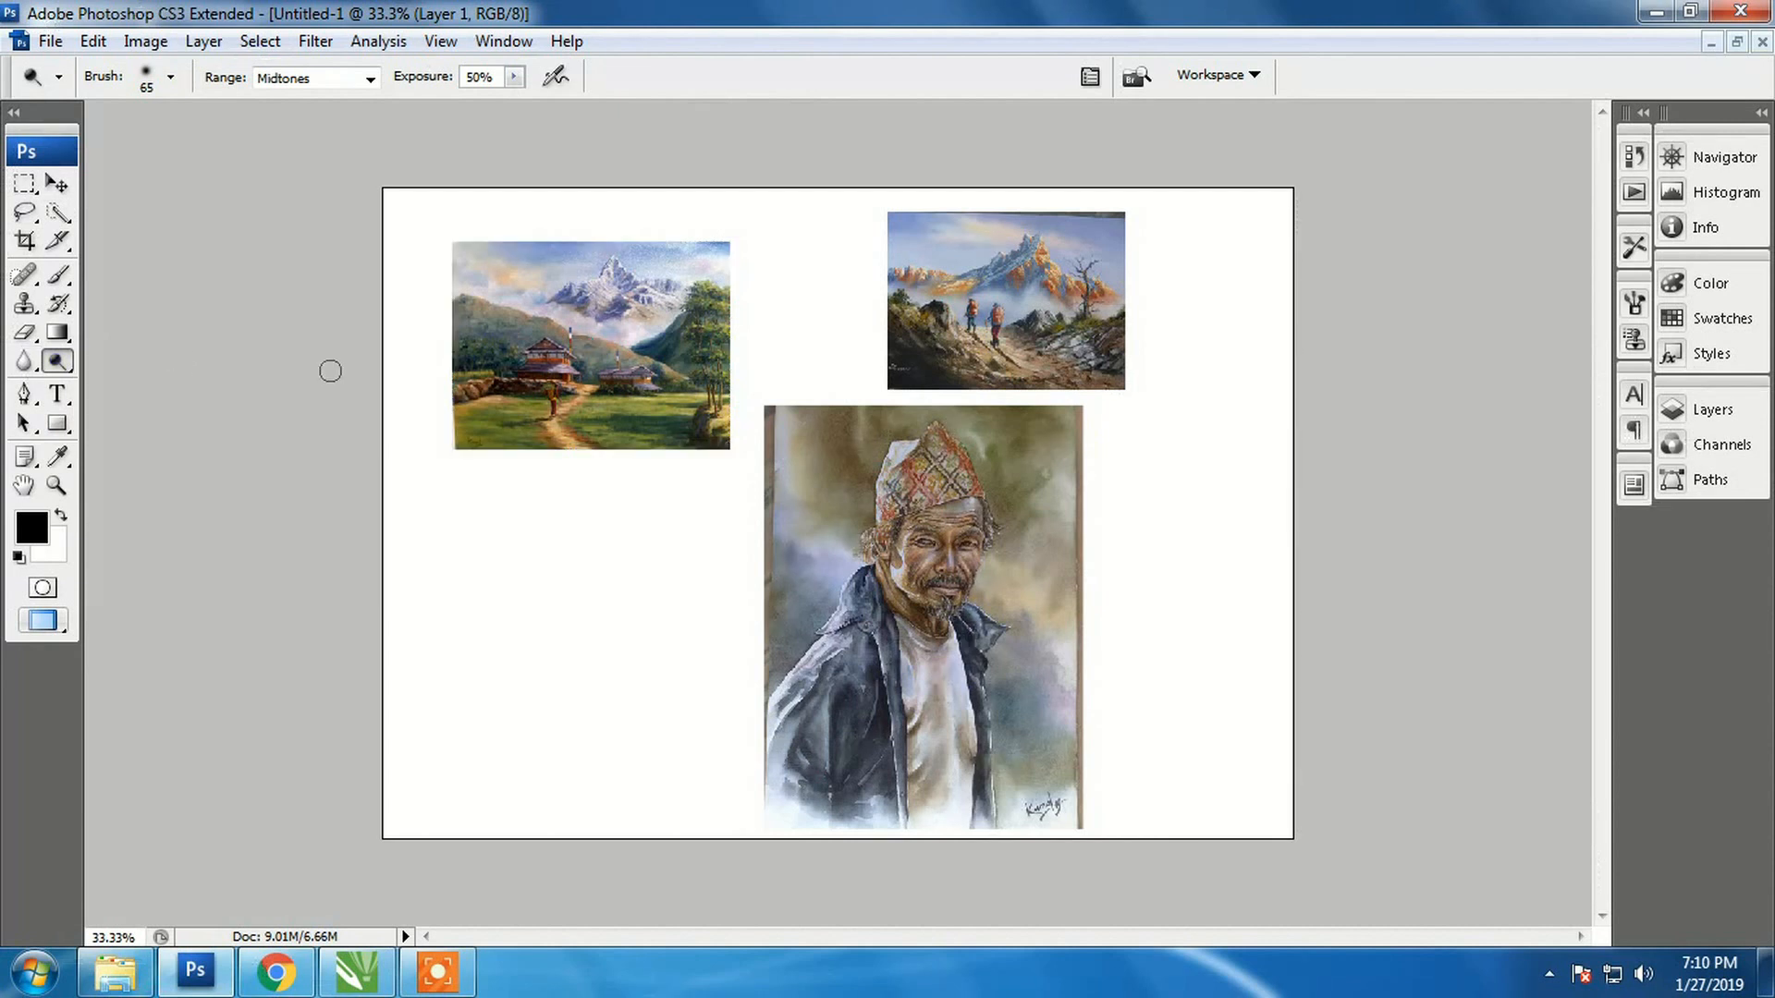
Enlarge the village landscape painting from its lower-right corner and shift the portrait of the man further right on the canvas
{"action": "left_click", "coordinate": [56, 183]}
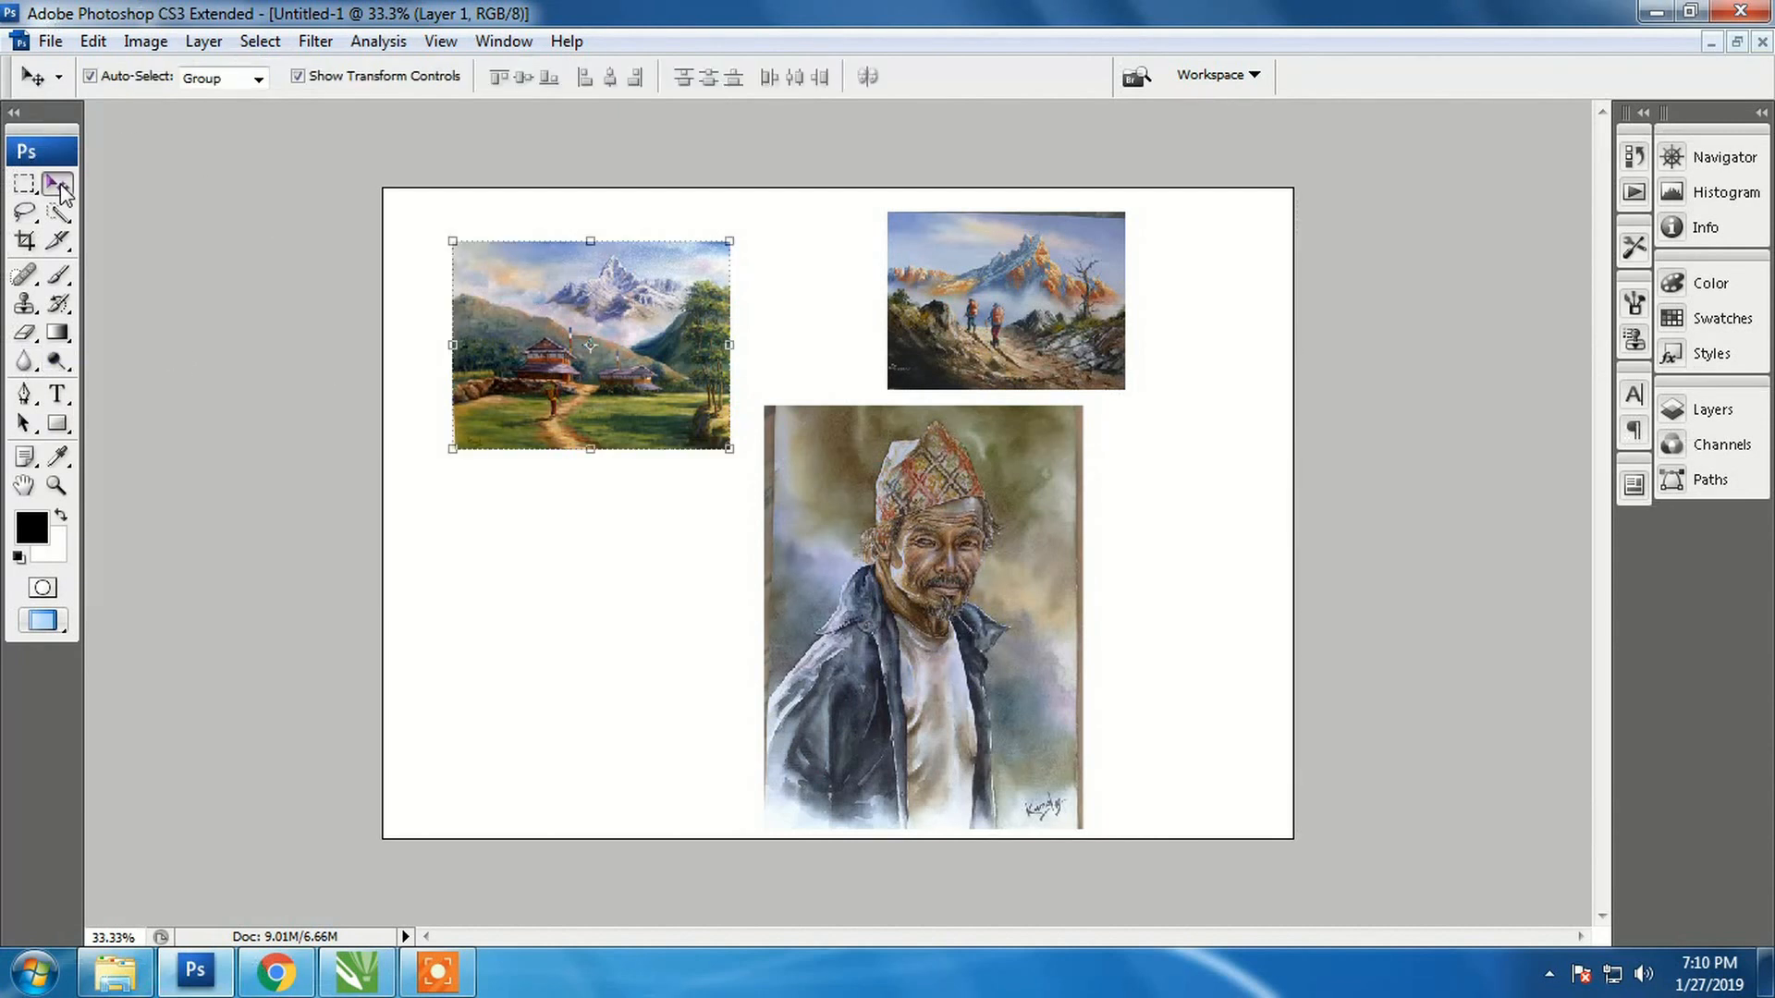
{"action": "key", "text": "z"}
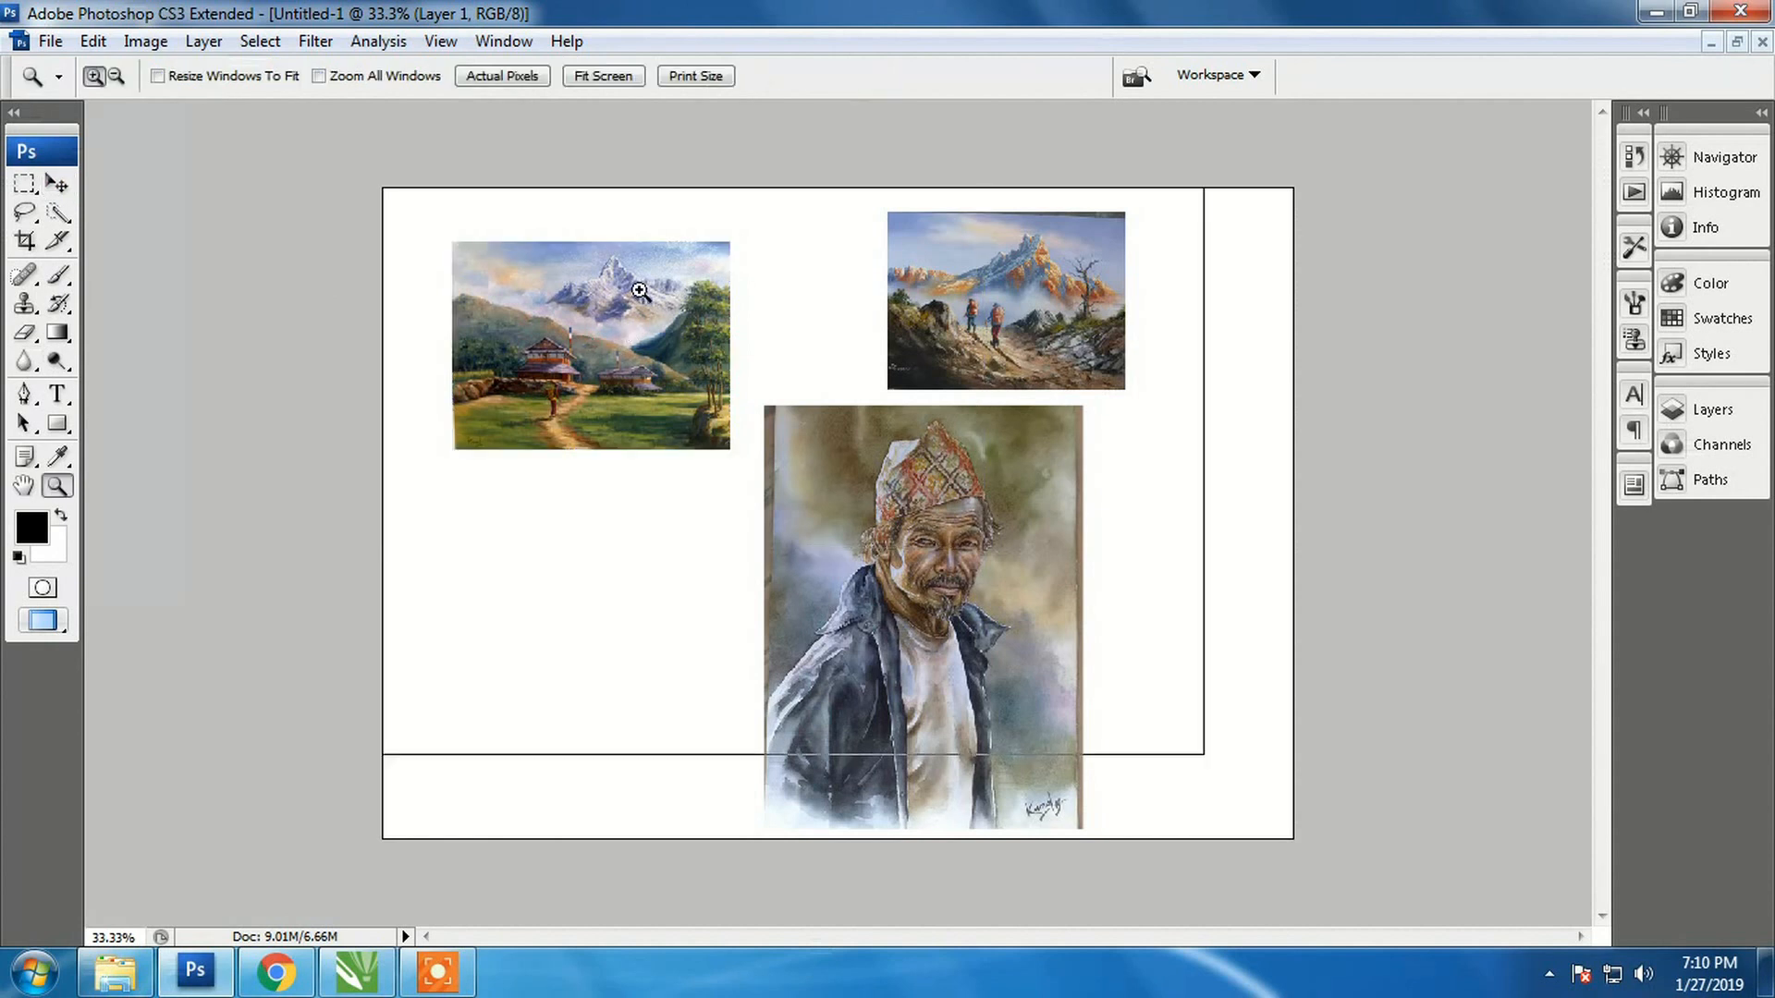
{"action": "left_click", "coordinate": [638, 291]}
{"action": "key", "text": "v"}
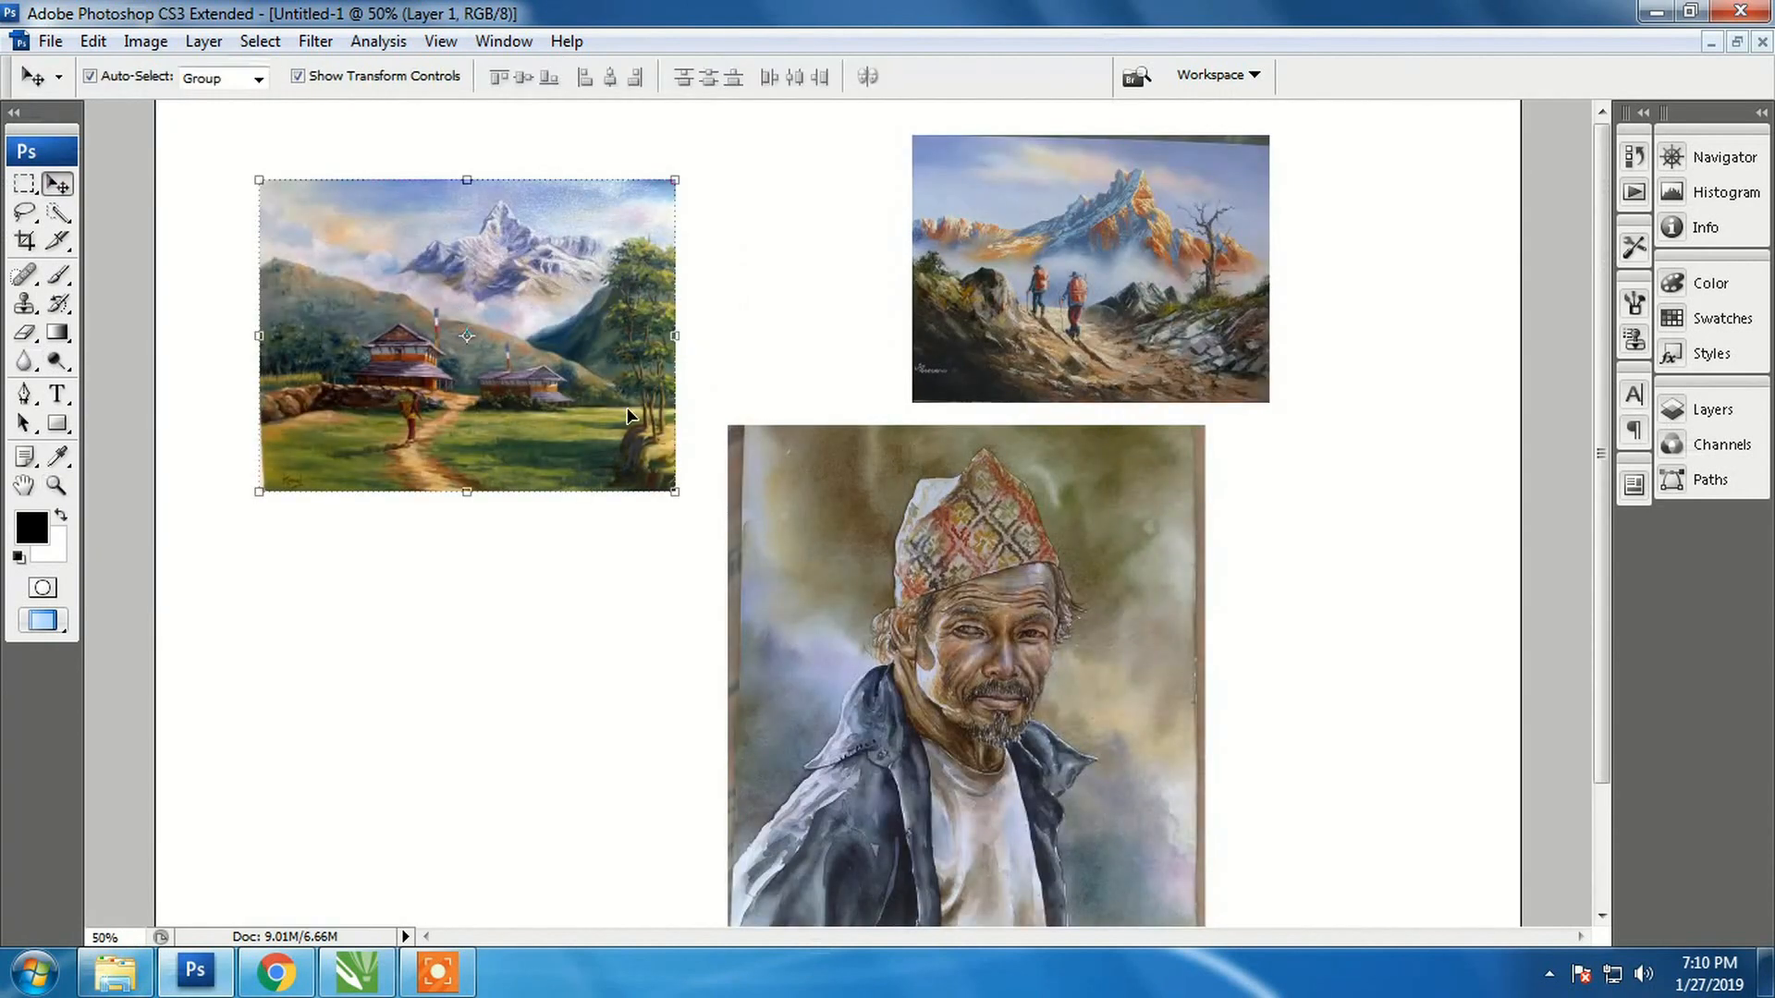
{"action": "left_click_drag", "start_coordinate": [671, 487], "coordinate": [749, 586]}
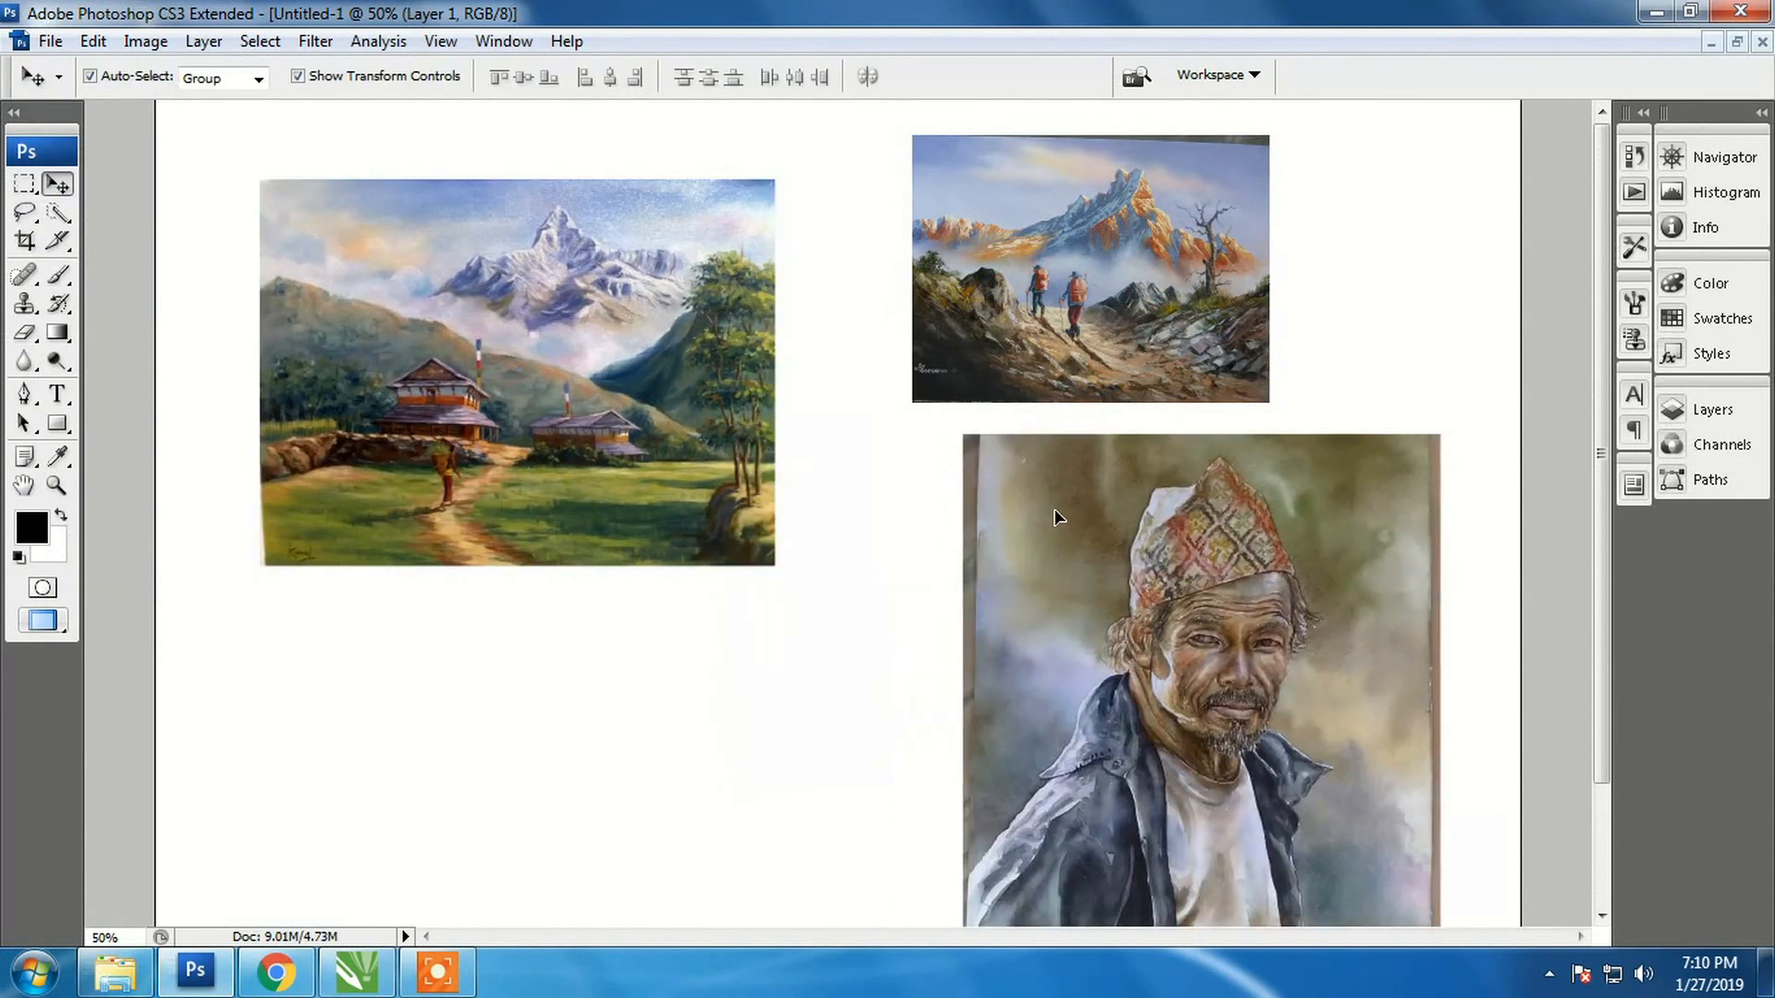
Switch back to the Dodge Tool for working on the enlarged village landscape painting
{"action": "key", "text": "z"}
{"action": "left_click", "coordinate": [374, 329]}
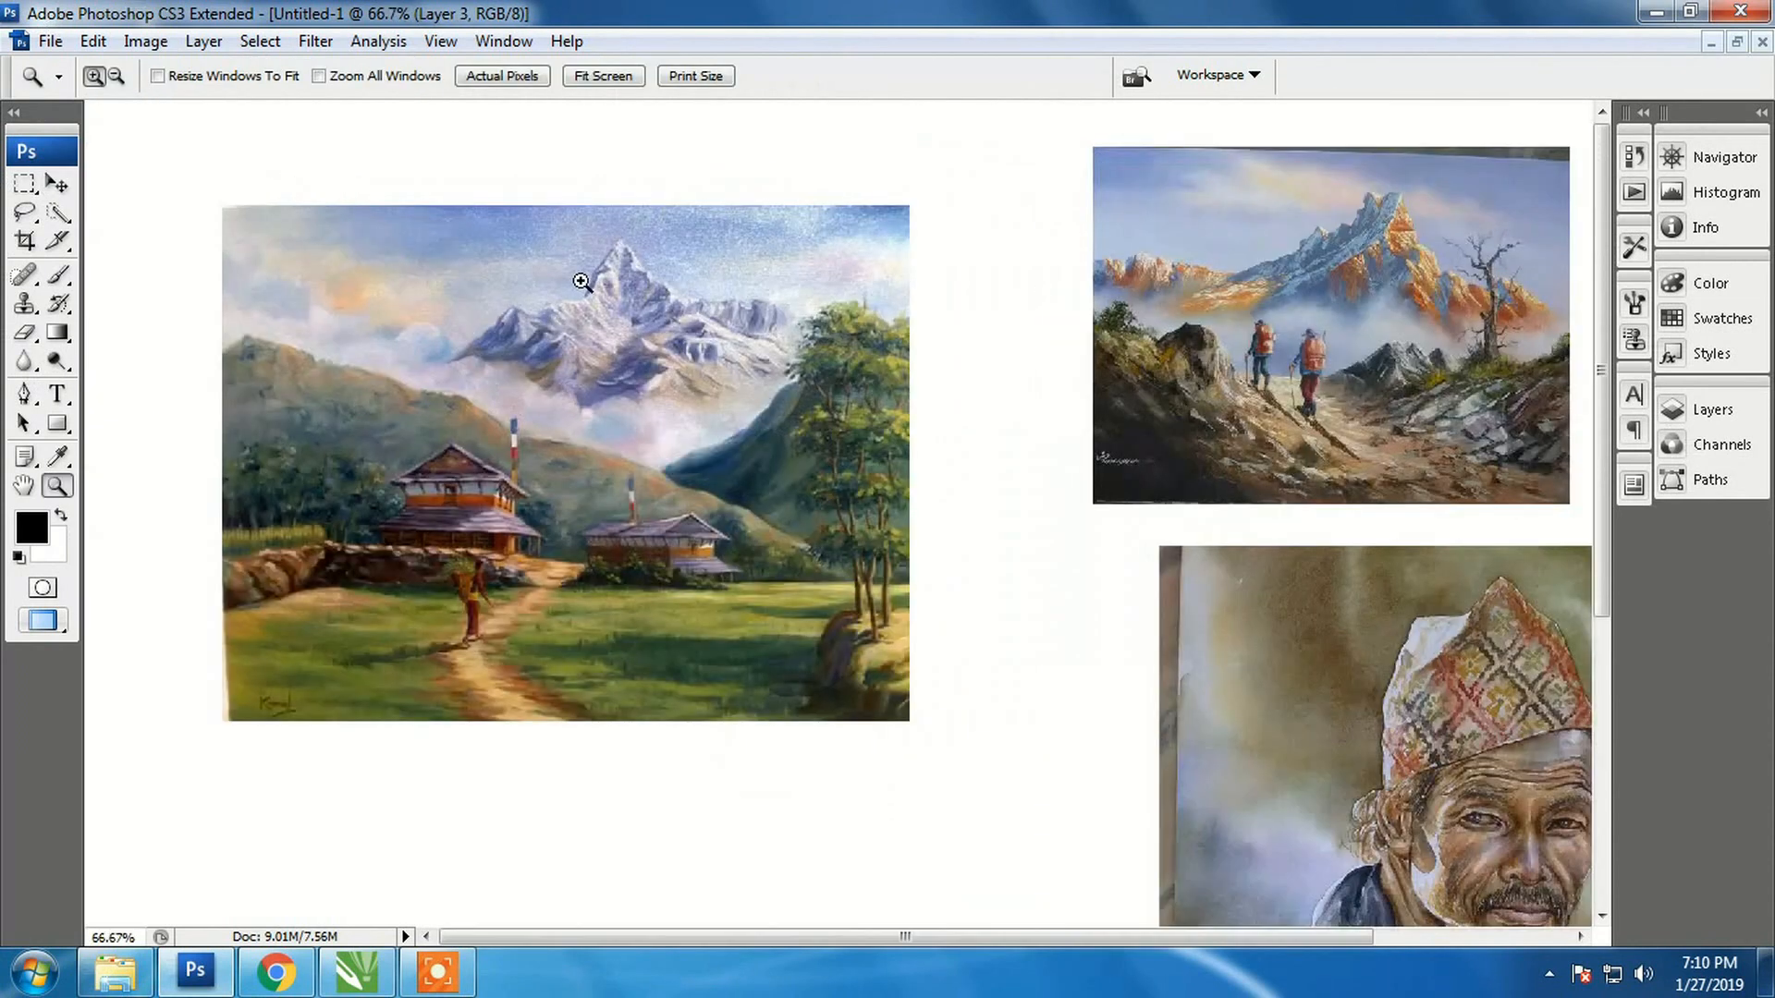
{"action": "left_click", "coordinate": [511, 510]}
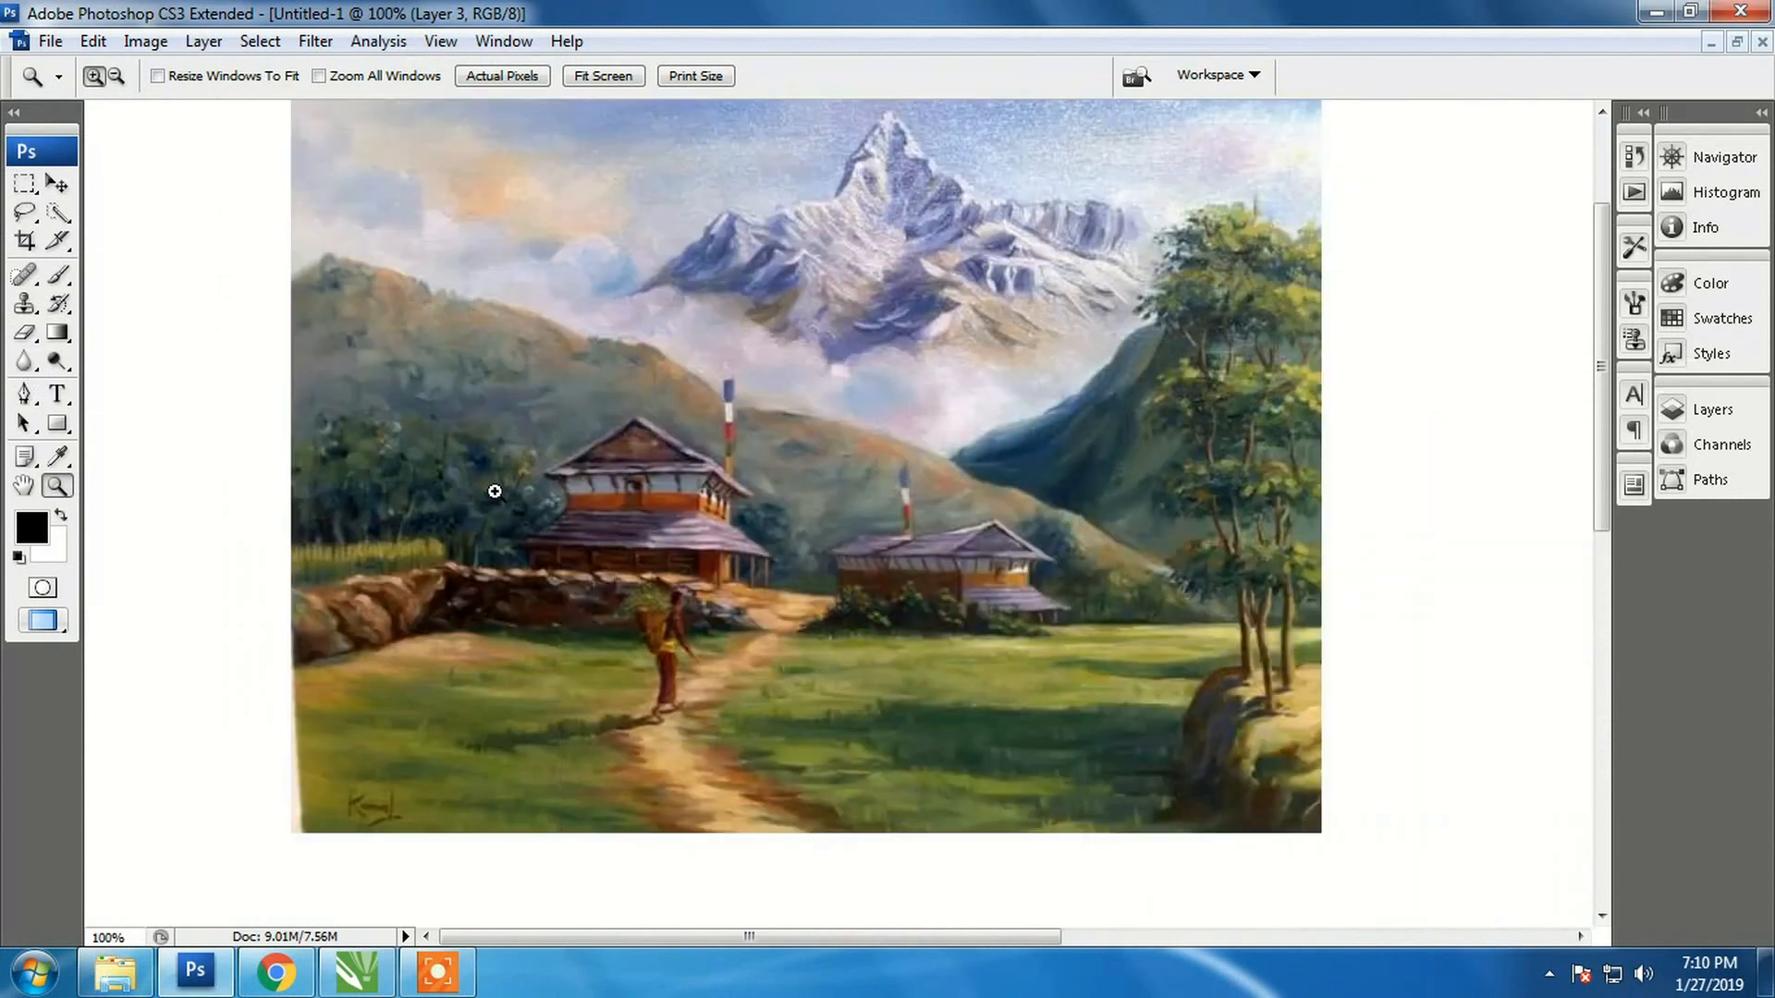
{"action": "key", "text": "v"}
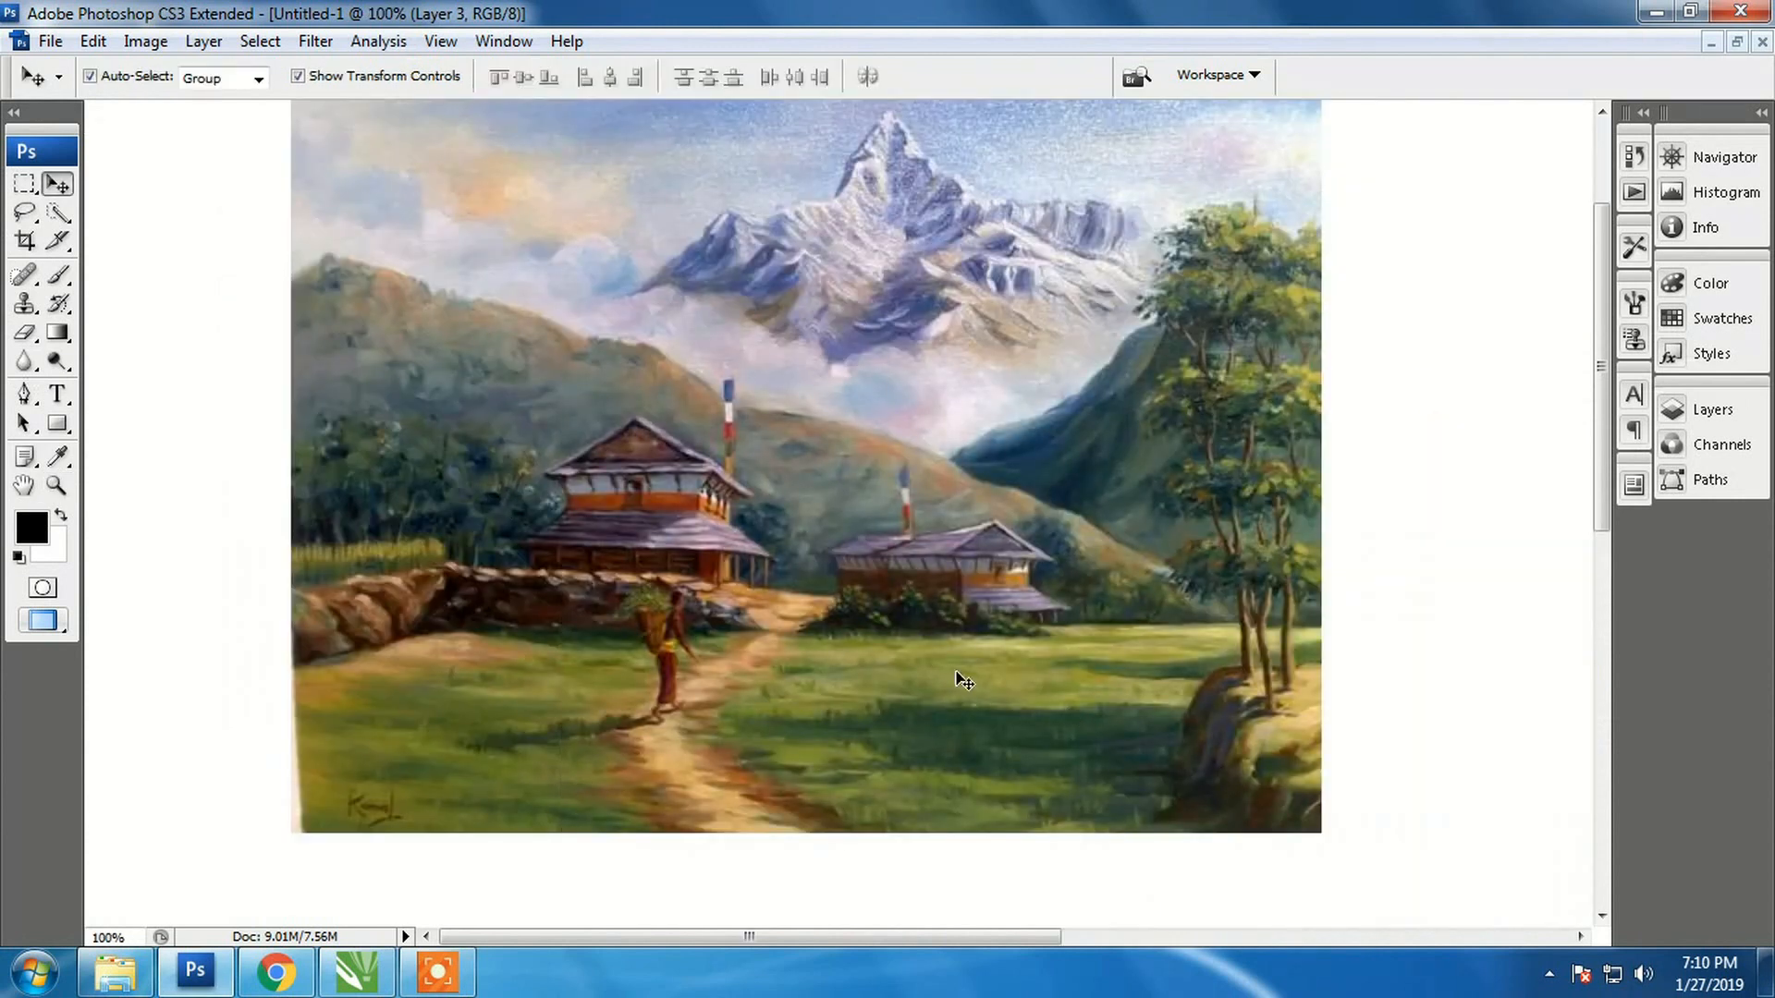
{"action": "left_click_drag", "start_coordinate": [846, 638], "coordinate": [772, 385]}
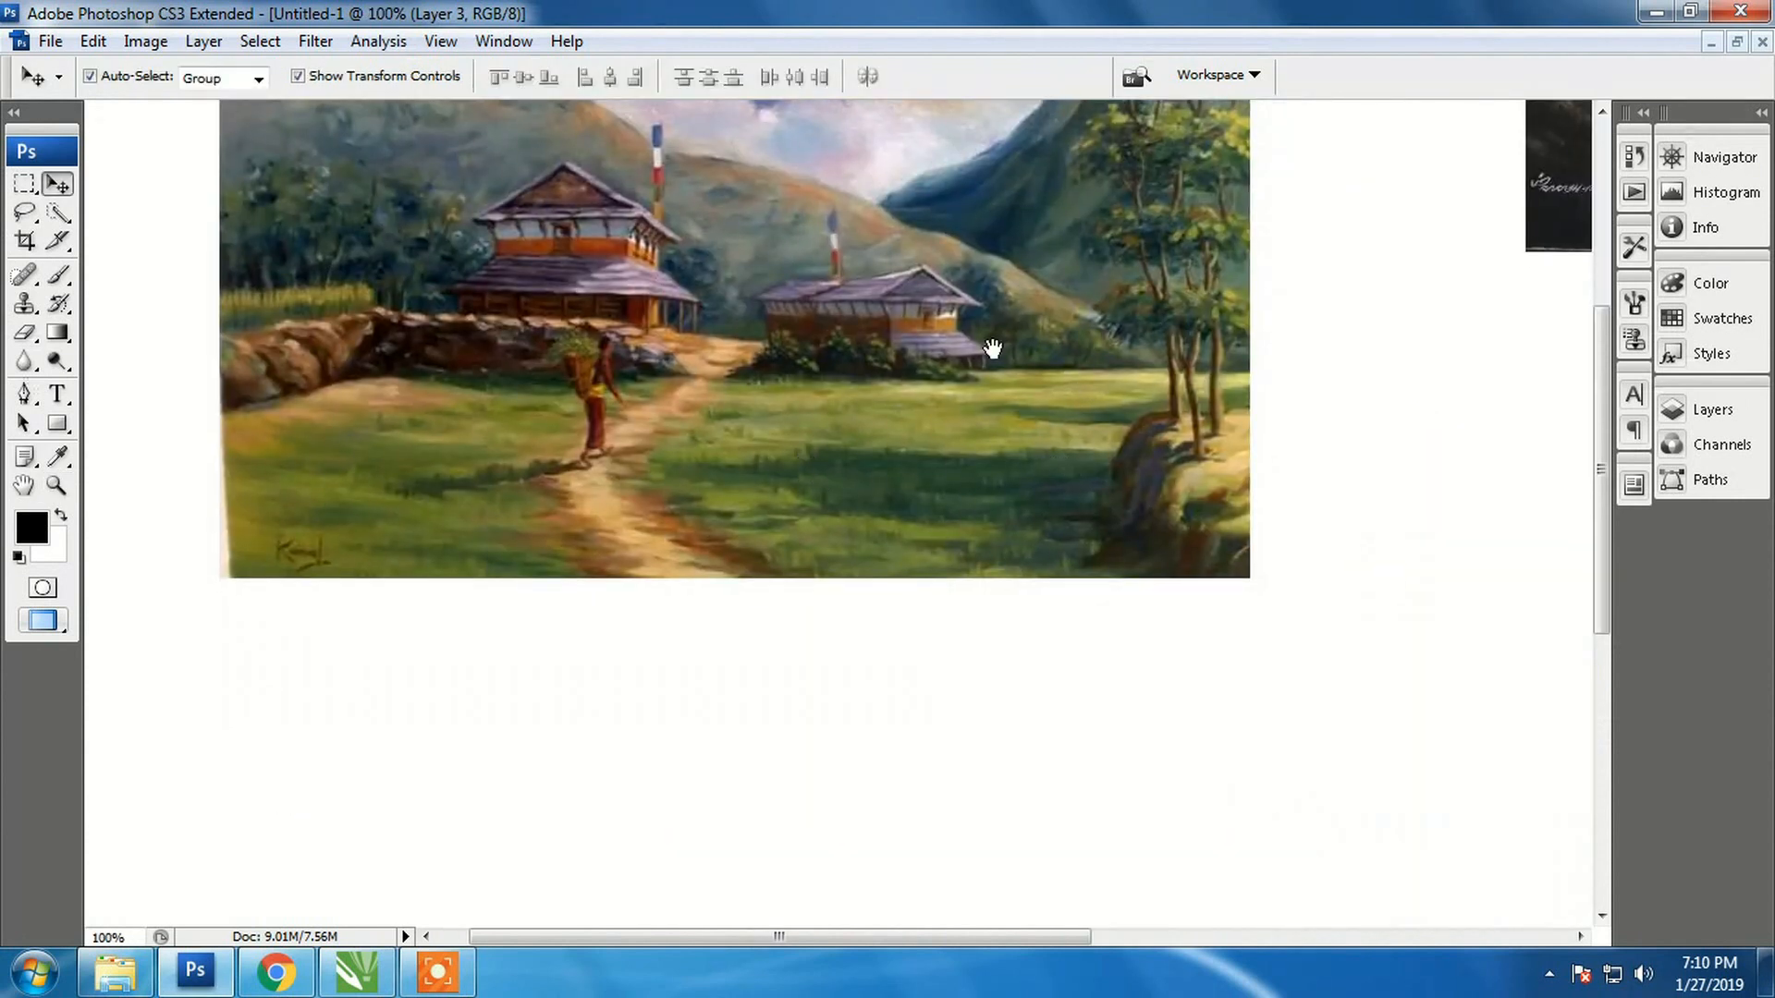
{"action": "left_click_drag", "start_coordinate": [977, 261], "coordinate": [924, 677]}
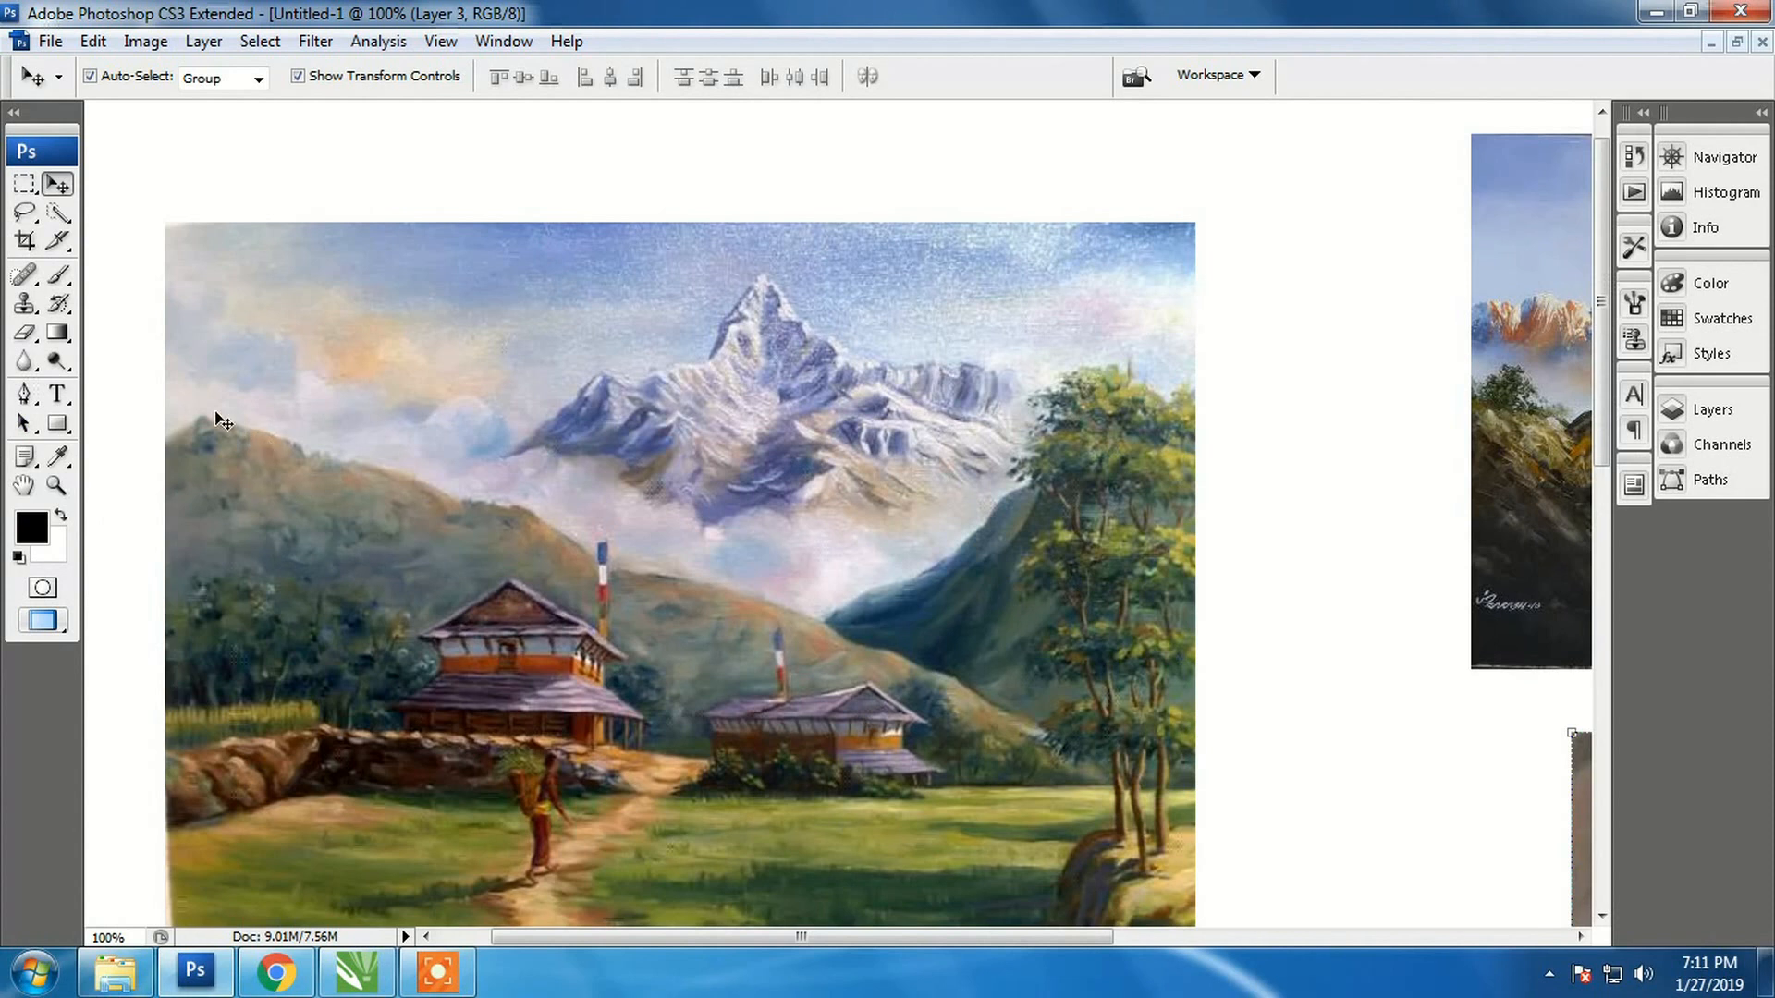
{"action": "left_click_drag", "start_coordinate": [57, 362], "coordinate": [159, 363]}
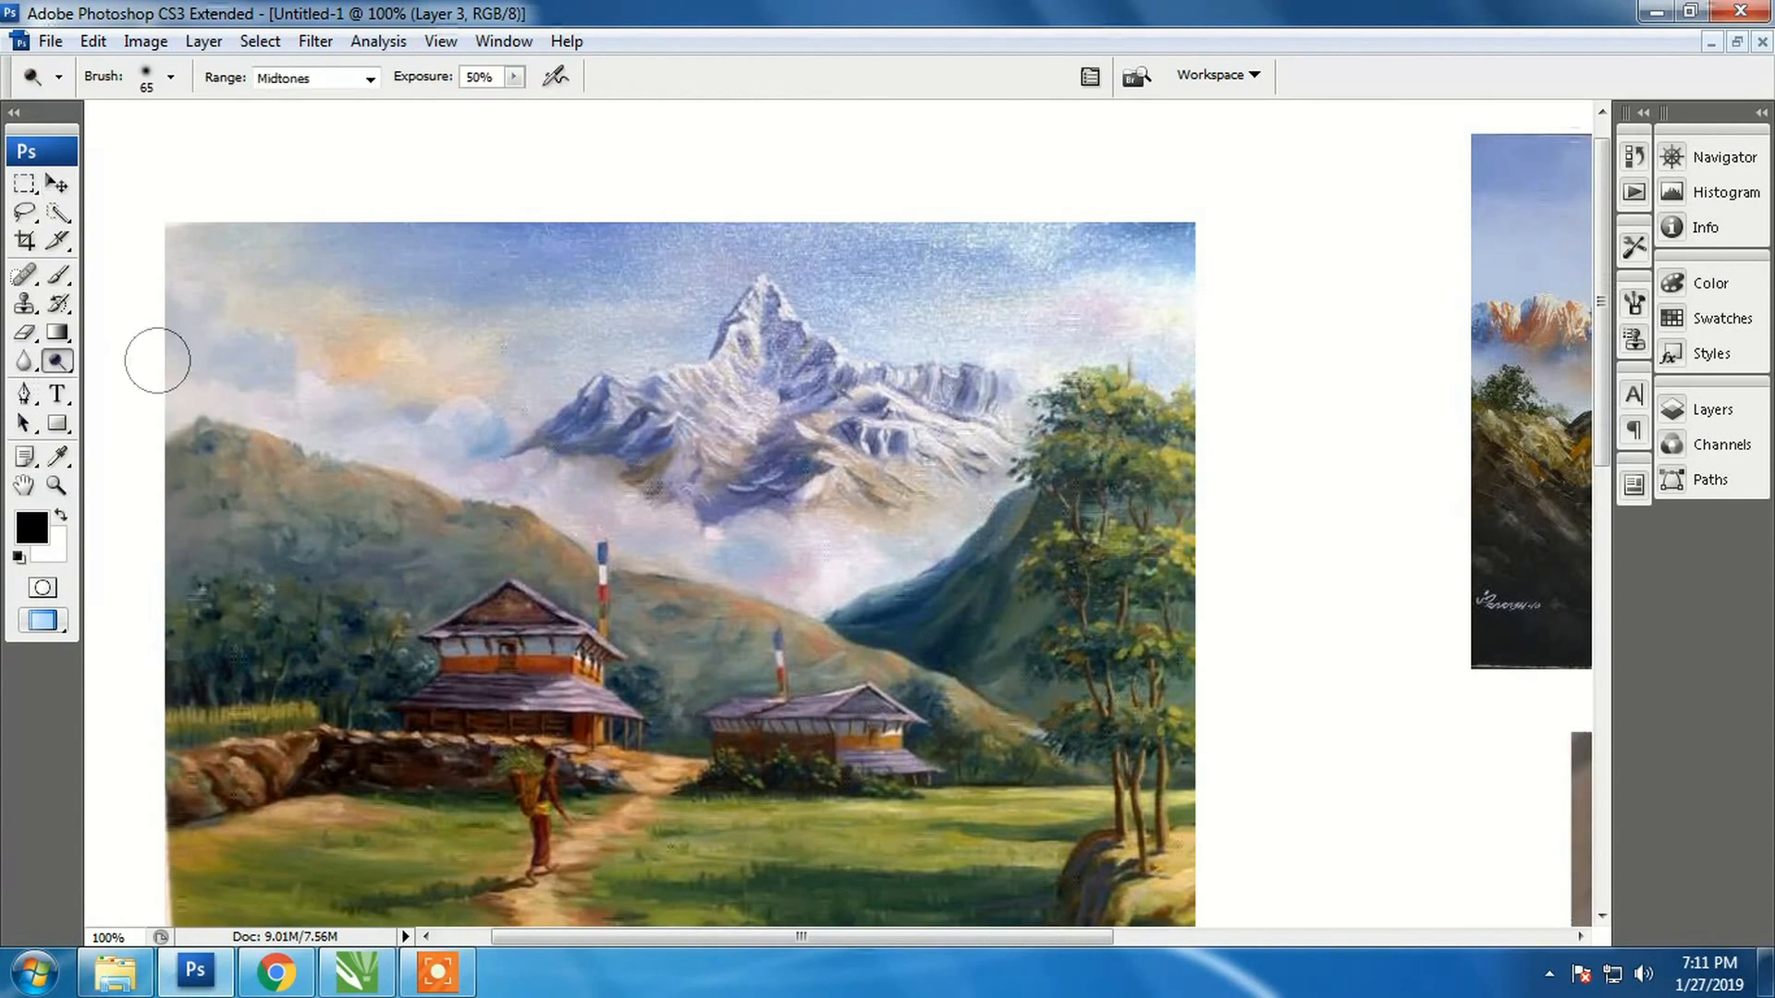
Set the Dodge brush's master diameter to 74 px, trying 100% hardness before returning it to 0%
{"action": "left_click", "coordinate": [171, 78]}
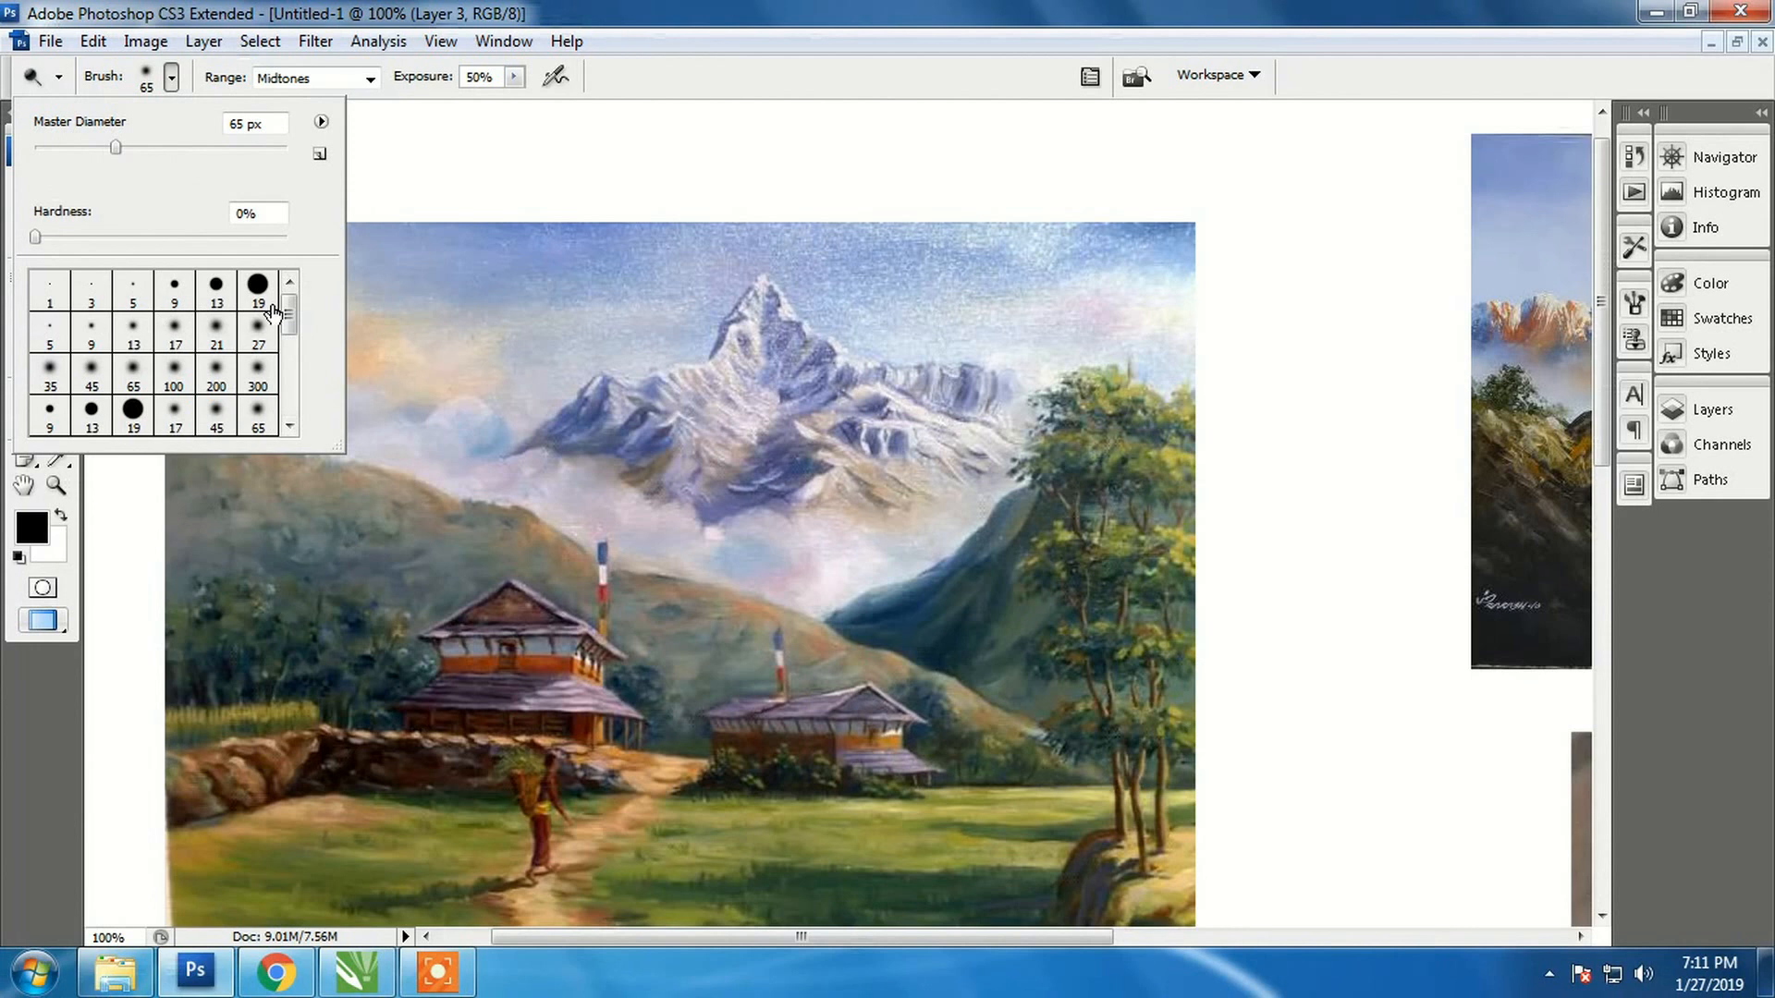
{"action": "left_click", "coordinate": [429, 163]}
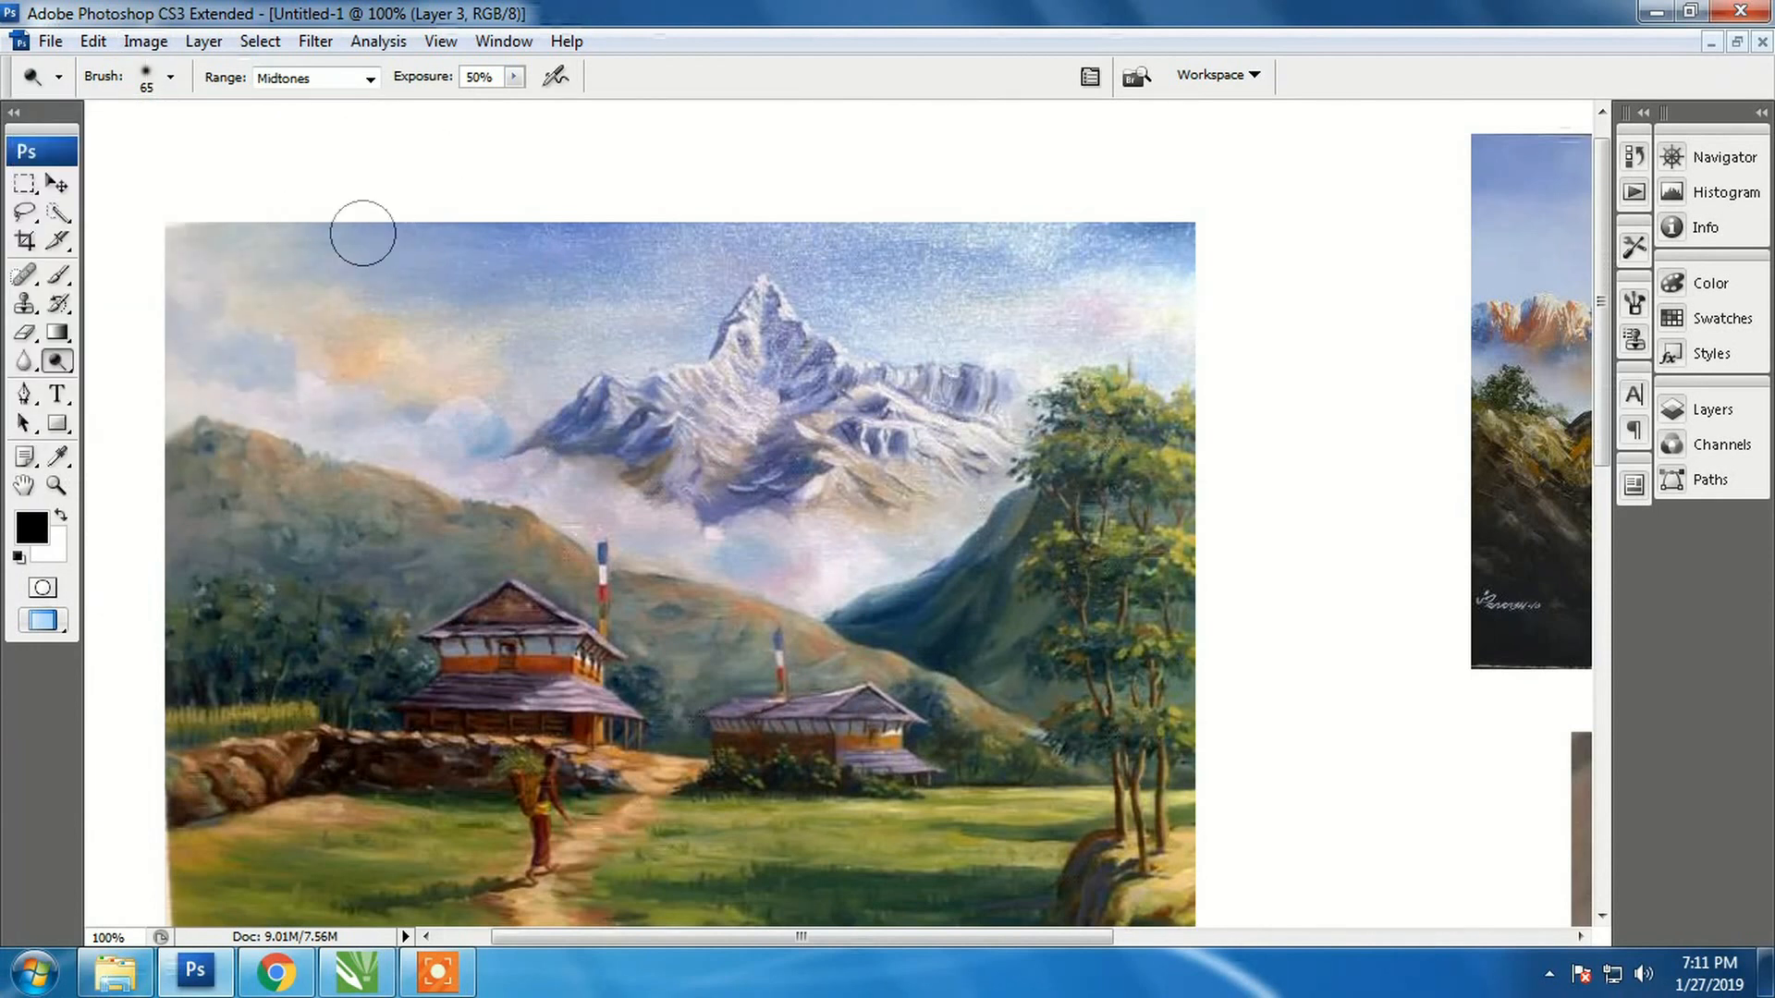
{"action": "left_click", "coordinate": [172, 79]}
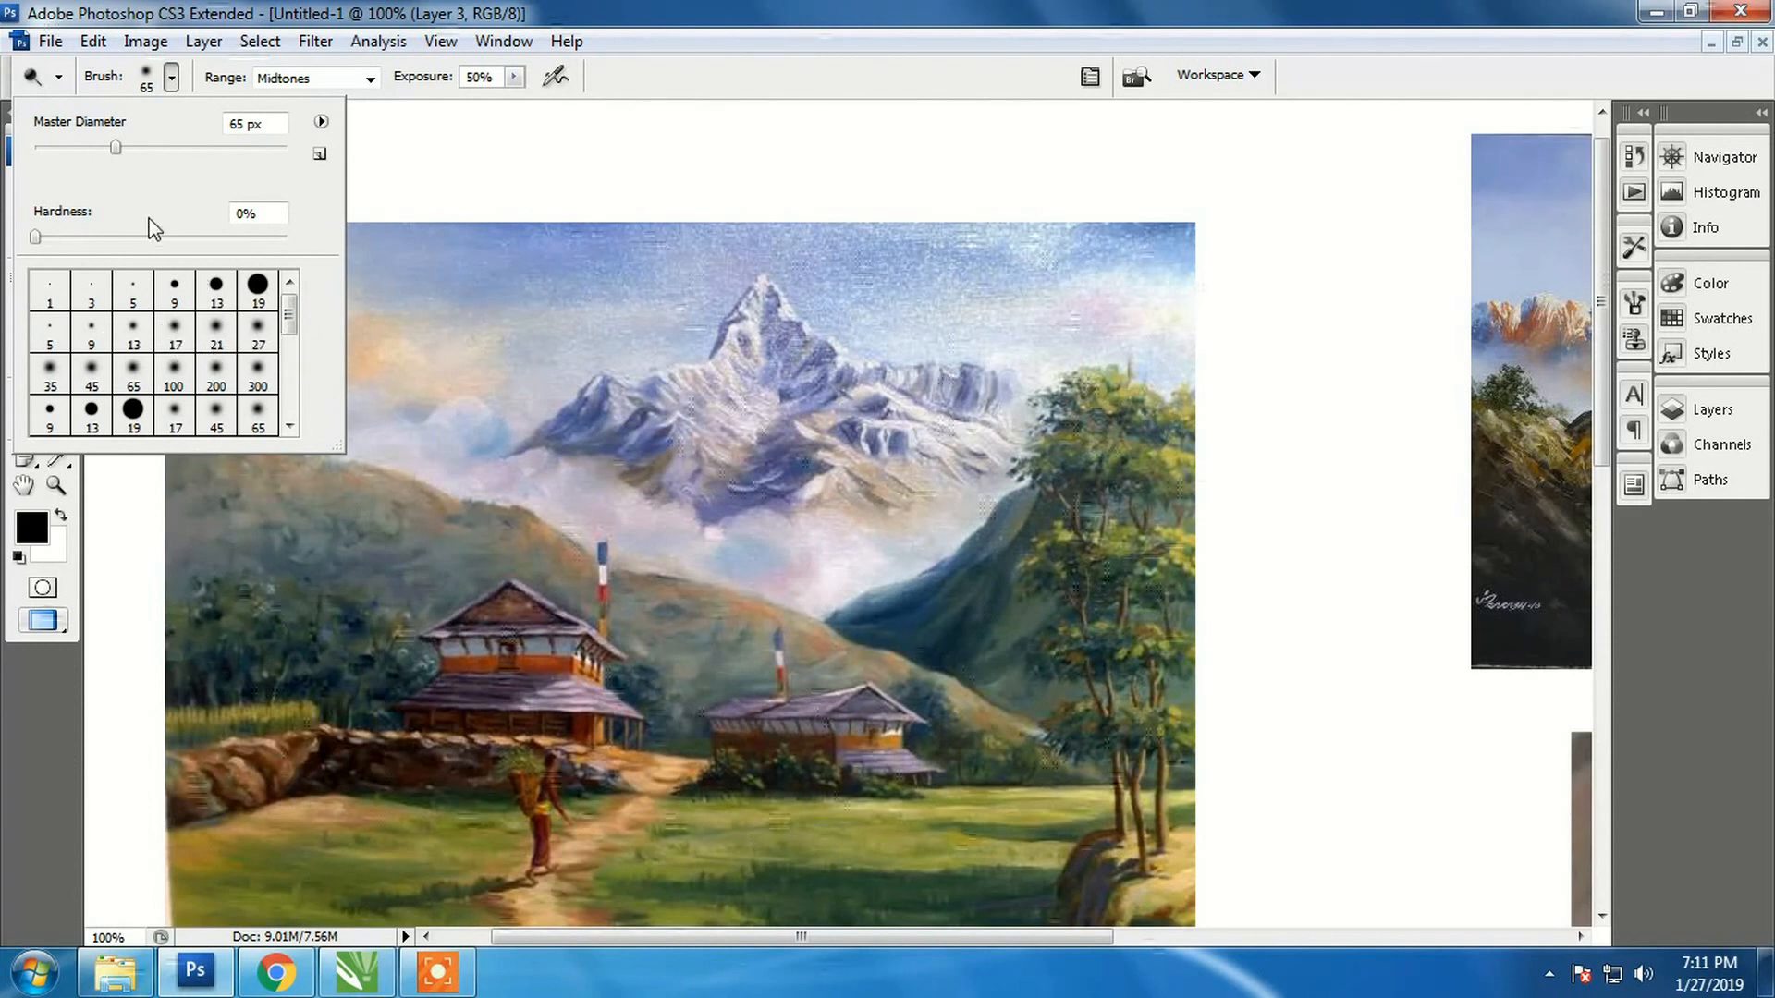
{"action": "mouse_move", "coordinate": [119, 146]}
{"action": "left_mouse_down"}
{"action": "mouse_move", "coordinate": [243, 159]}
{"action": "mouse_move", "coordinate": [120, 157]}
{"action": "left_mouse_up"}
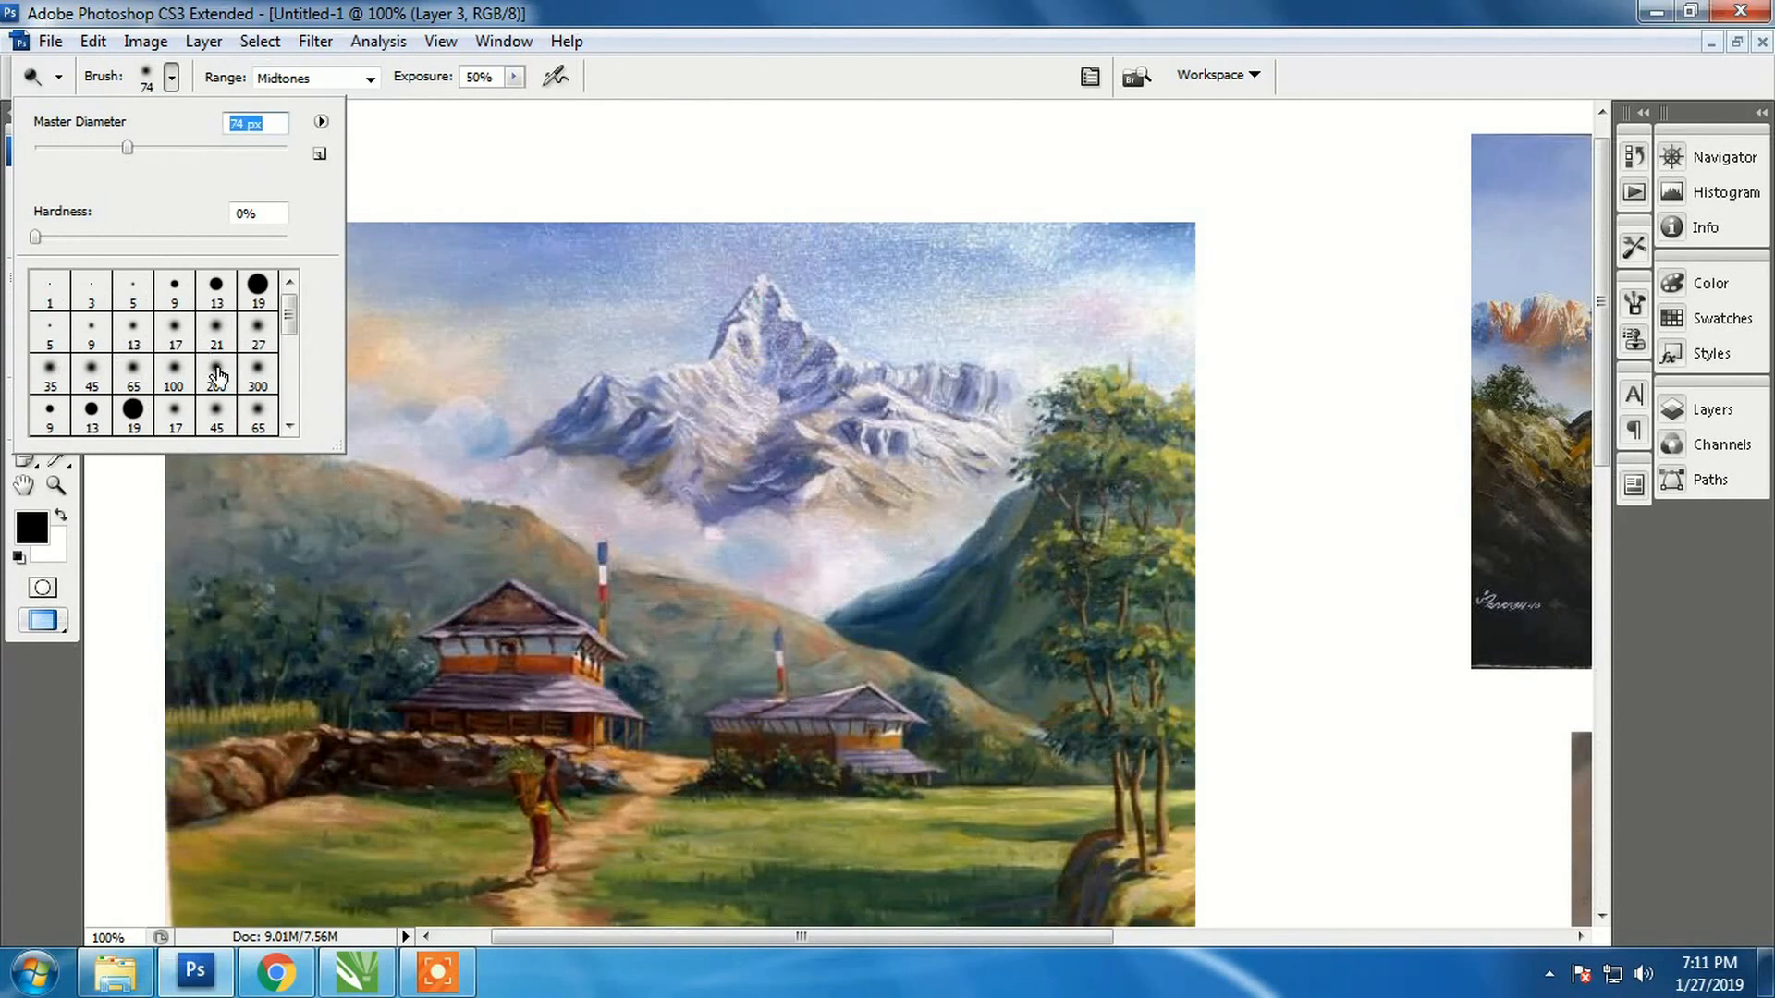
{"action": "left_click", "coordinate": [36, 238]}
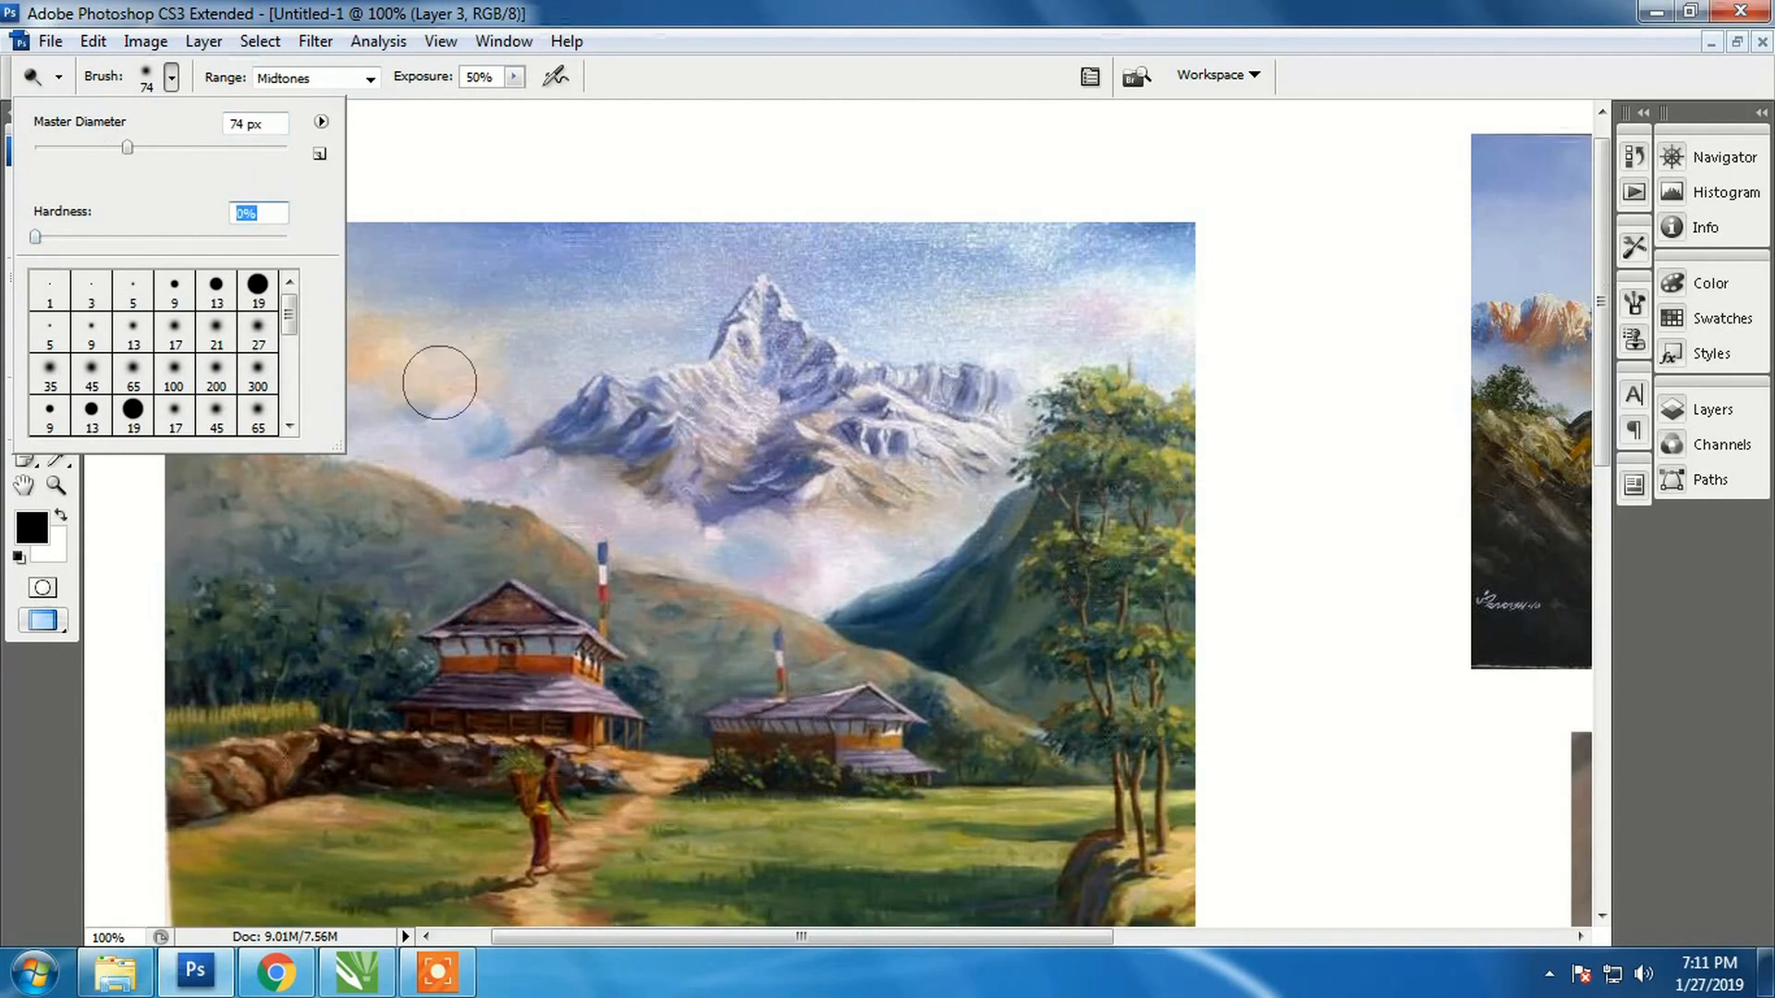
{"action": "left_click_drag", "start_coordinate": [36, 238], "coordinate": [329, 262]}
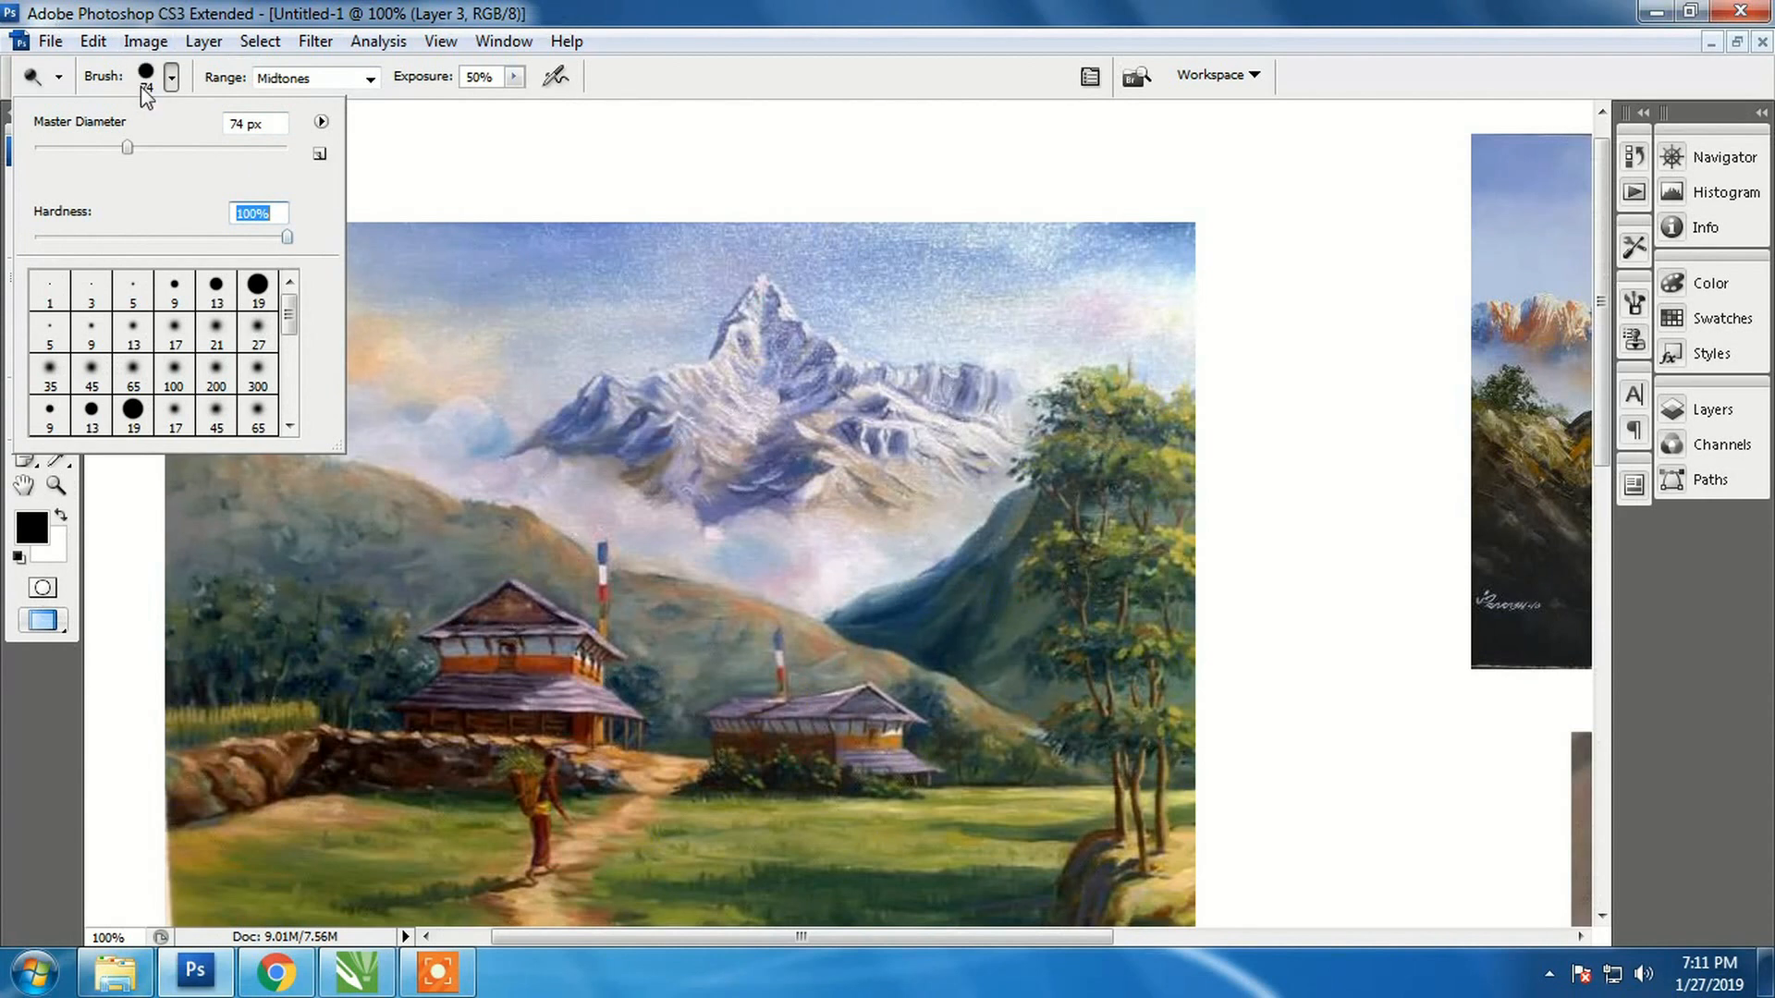
{"action": "left_click_drag", "start_coordinate": [280, 244], "coordinate": [53, 239]}
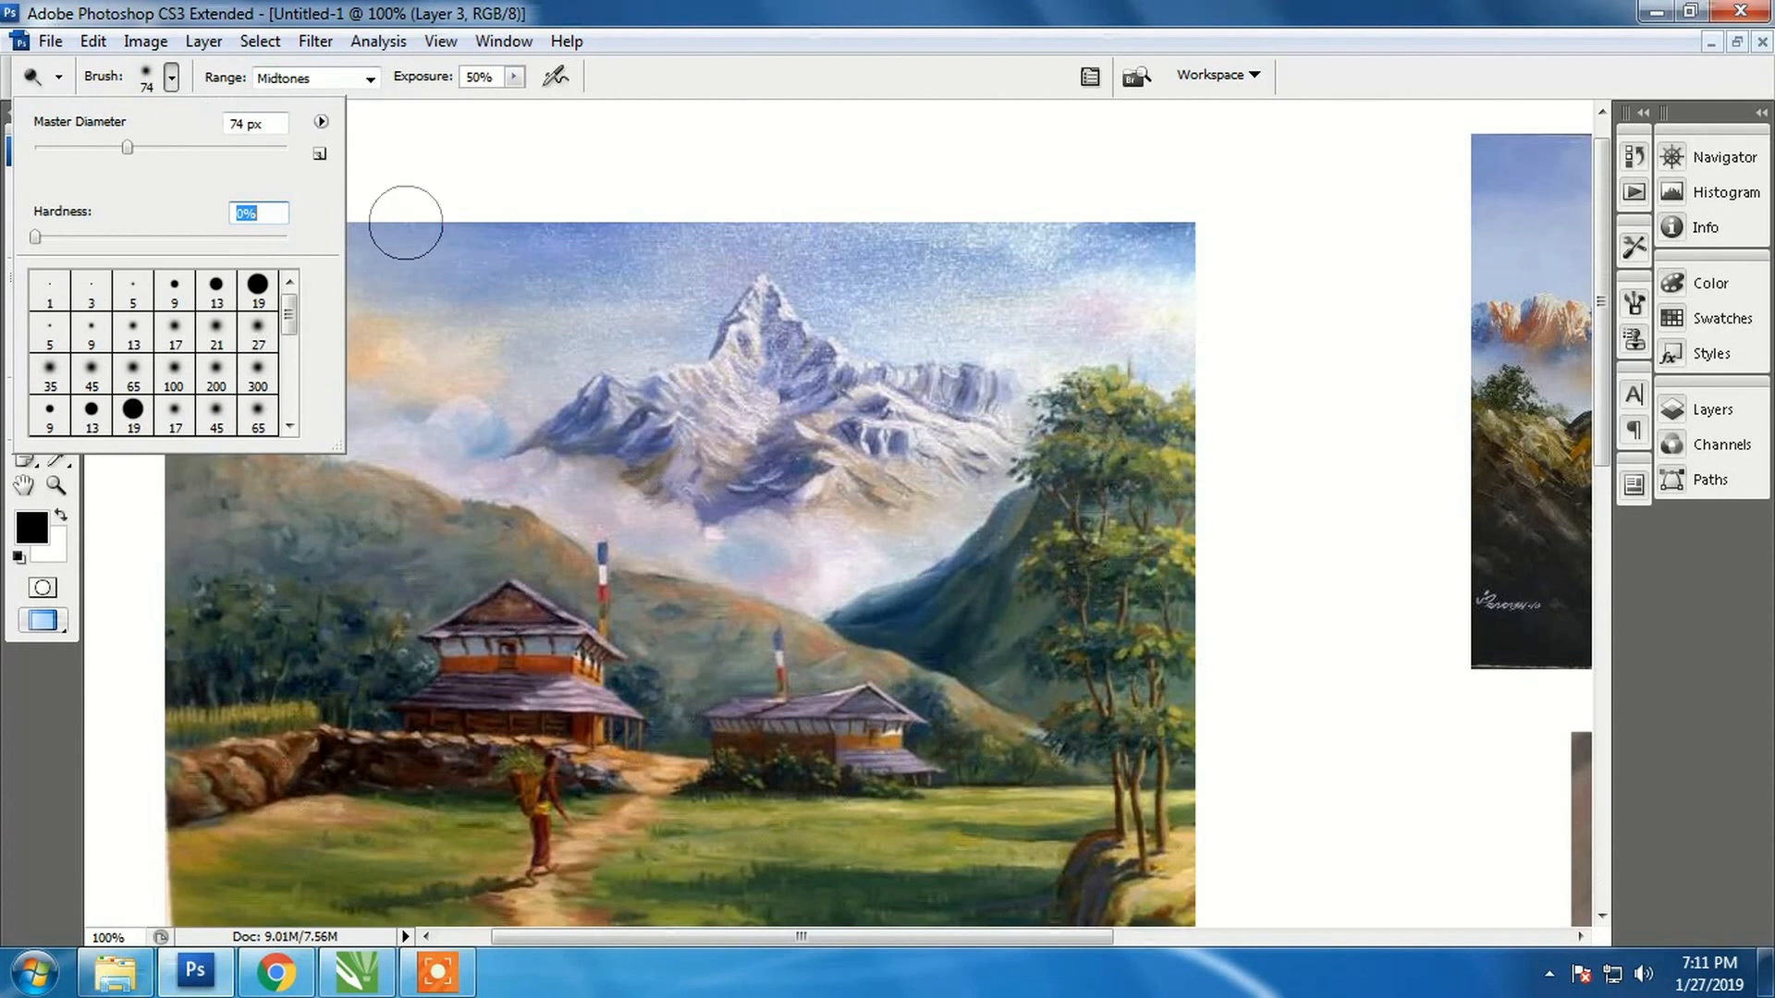
{"action": "left_click", "coordinate": [457, 320]}
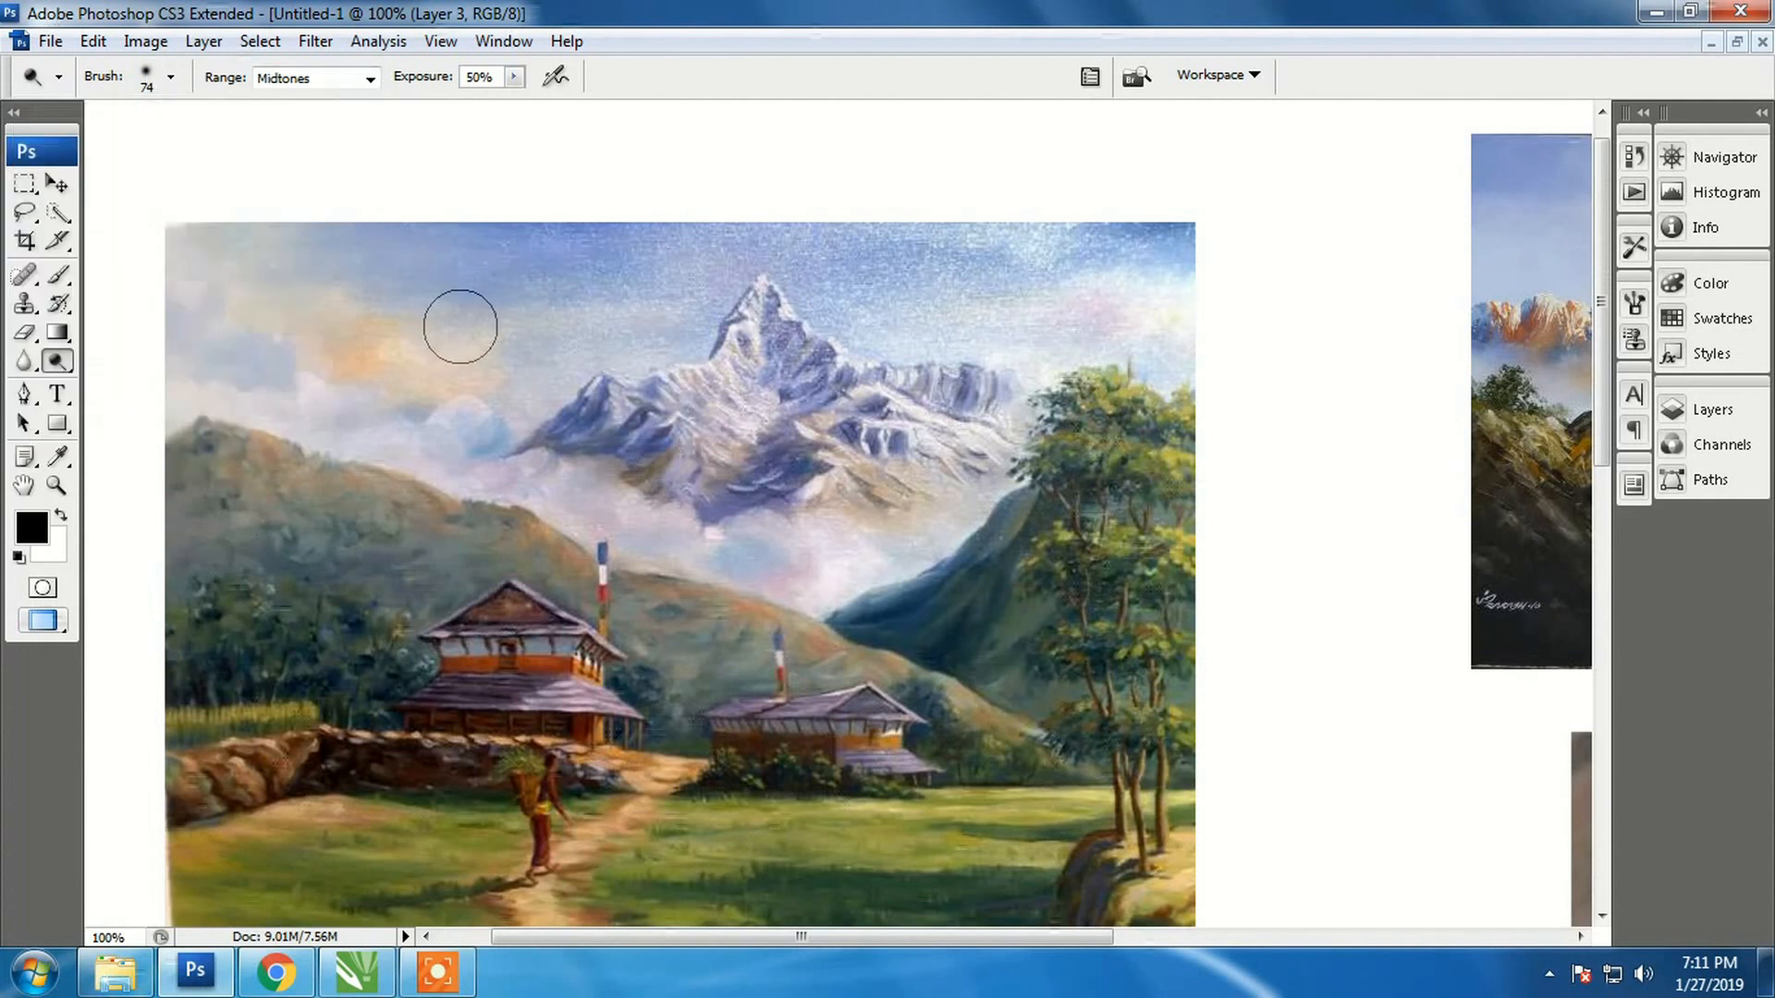
Set the Dodge Tool's tonal range to Midtones
{"action": "left_click", "coordinate": [368, 80]}
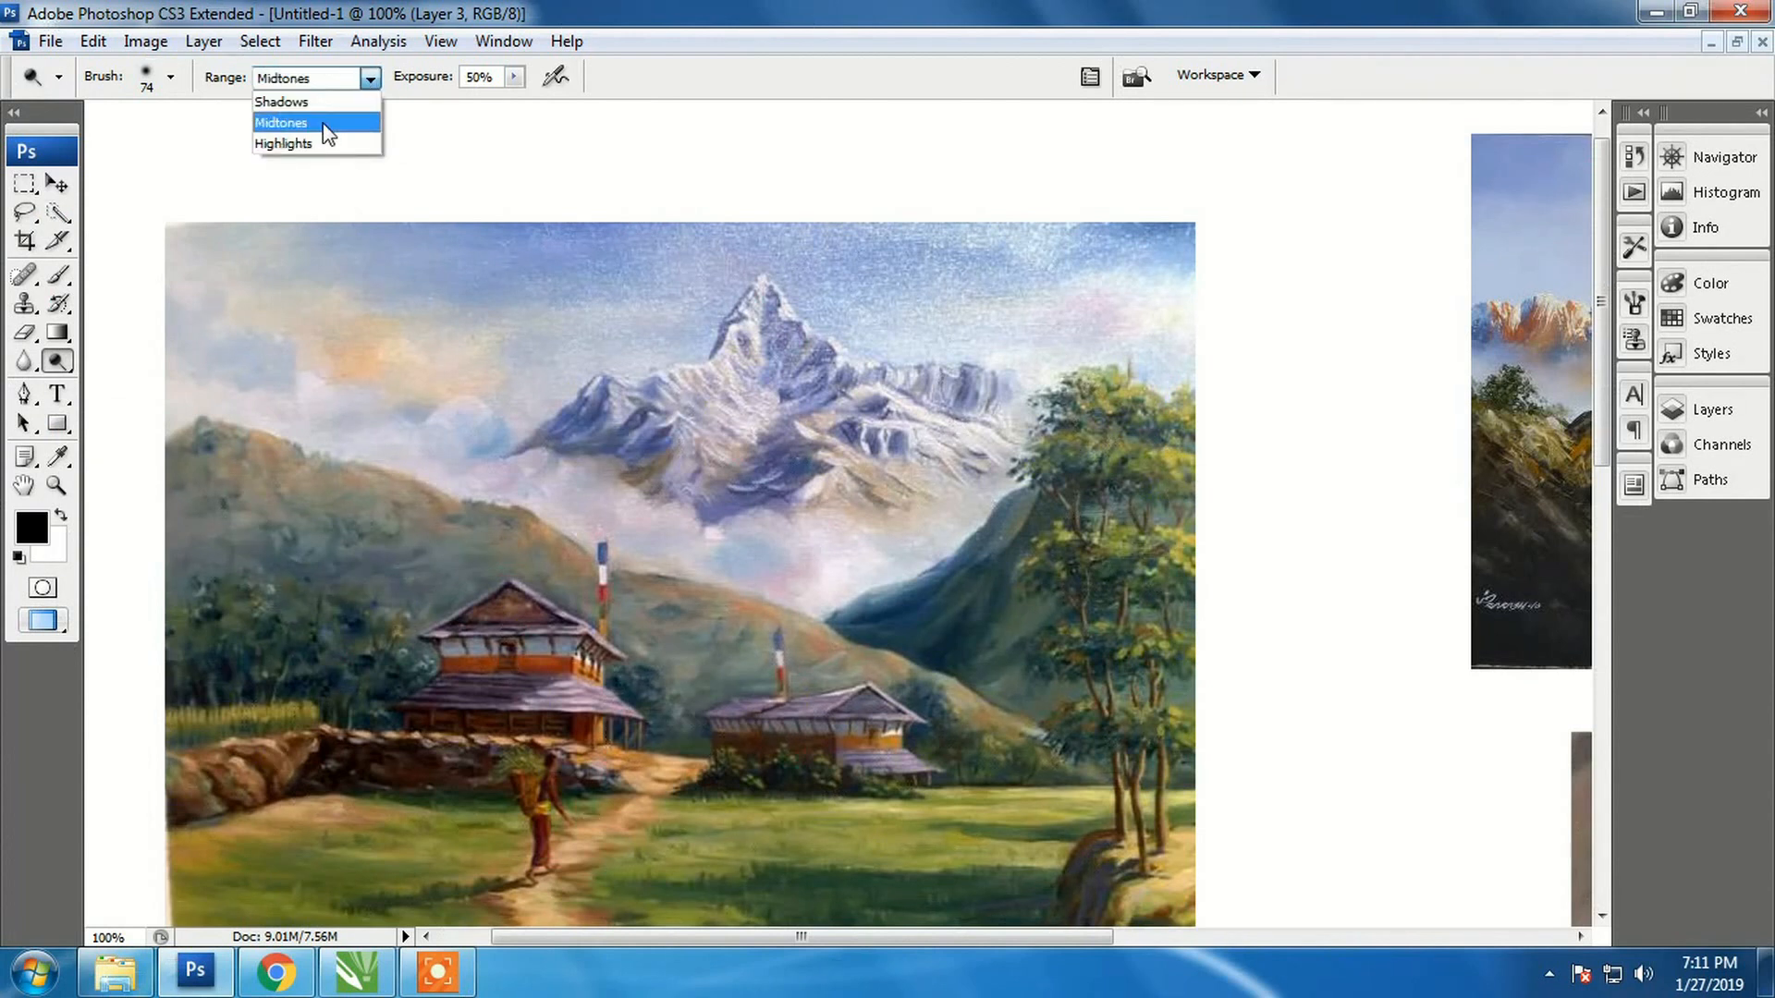
{"action": "left_click", "coordinate": [324, 122]}
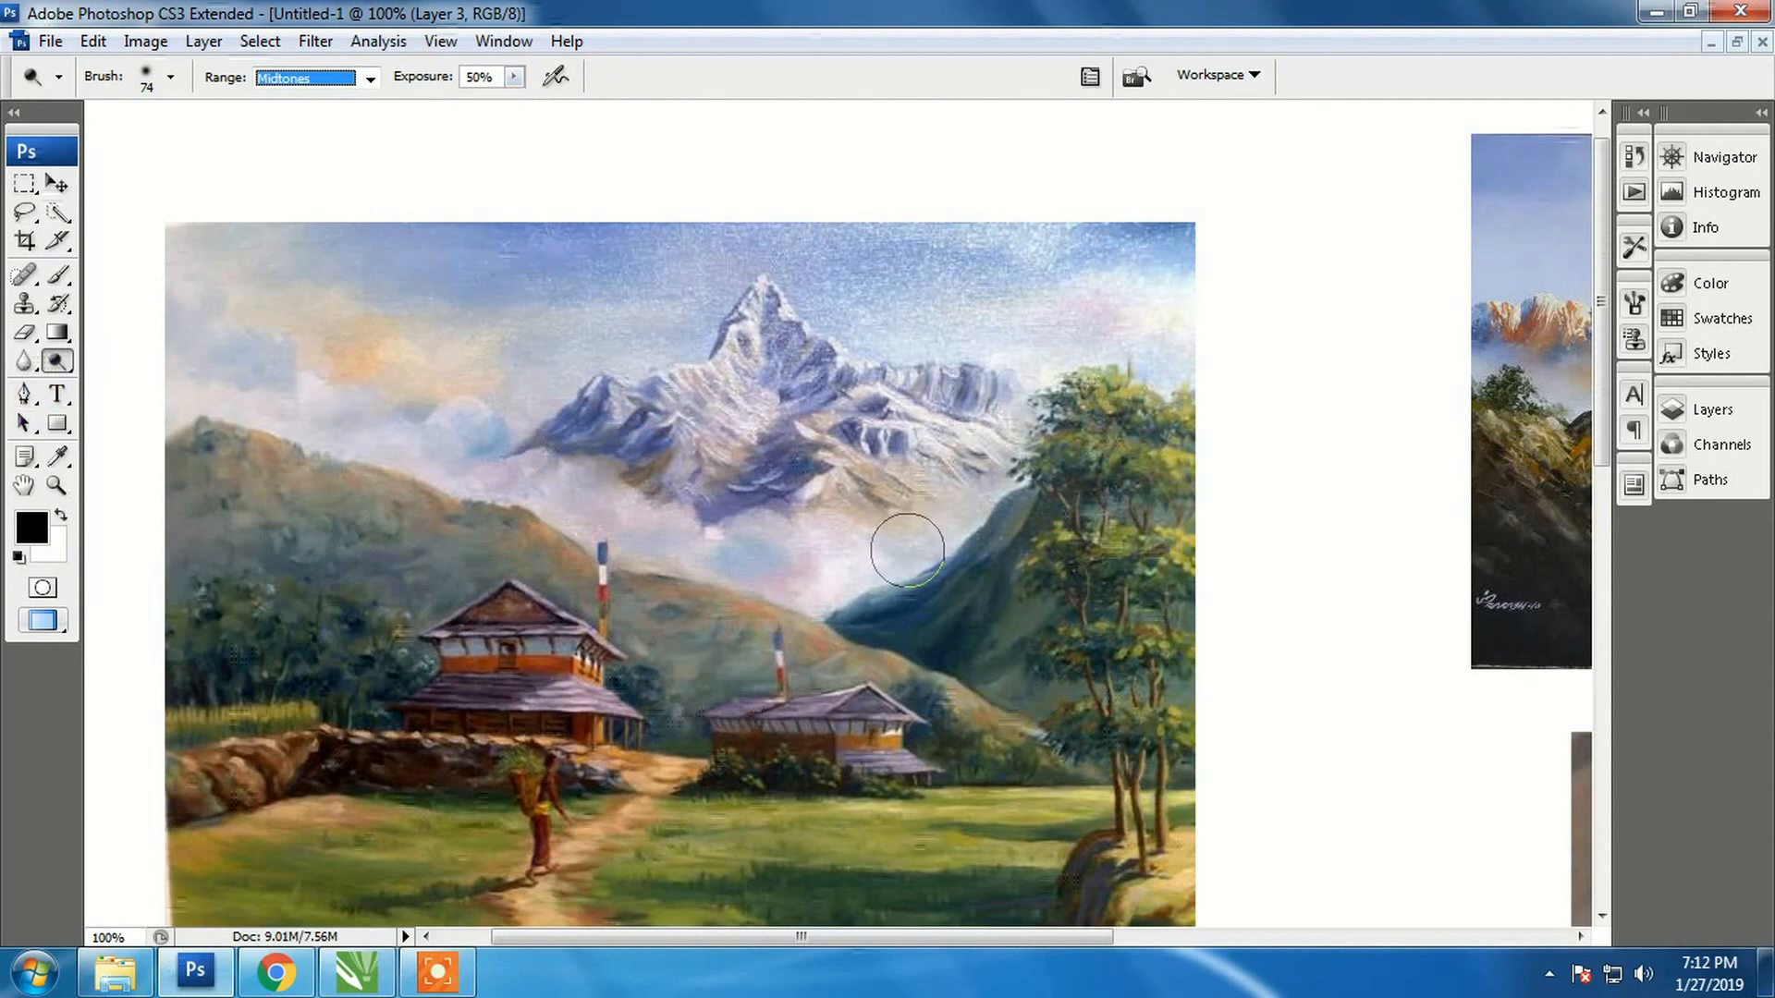
{"action": "left_click", "coordinate": [940, 639]}
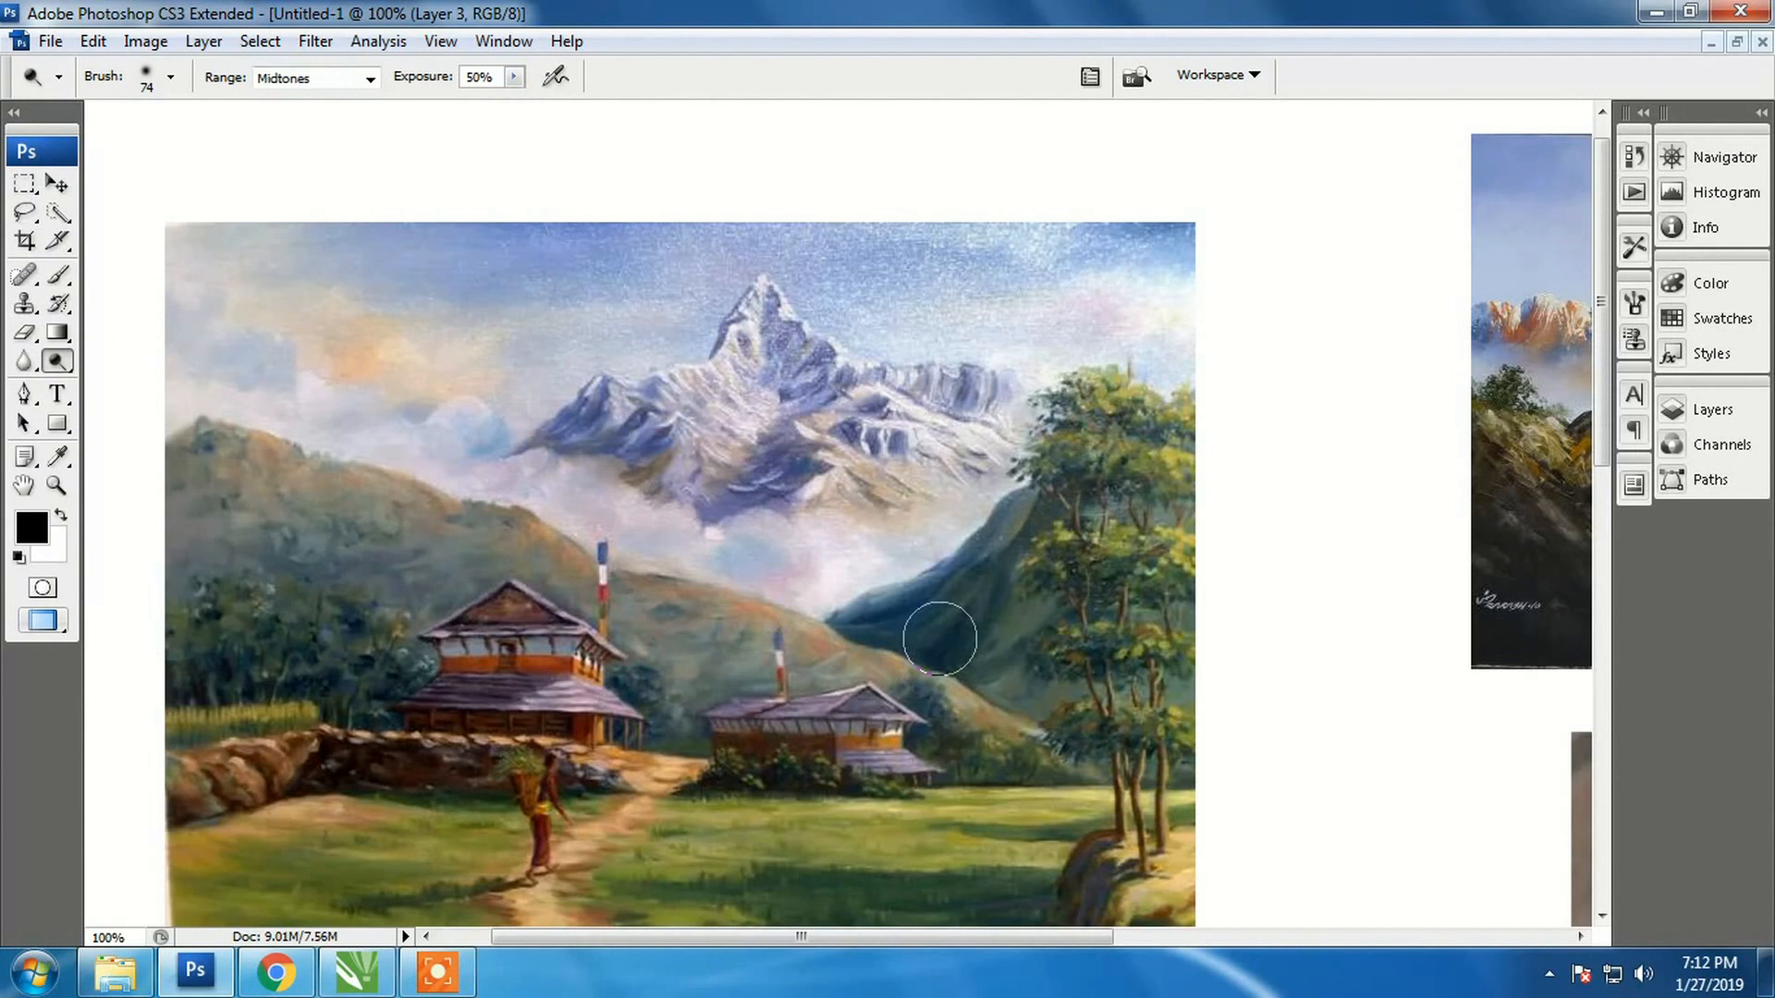
Make the village landscape's layer active and lighten the bushes beside the small house with the Dodge Tool
{"action": "key", "text": "v"}
{"action": "left_click", "coordinate": [982, 638]}
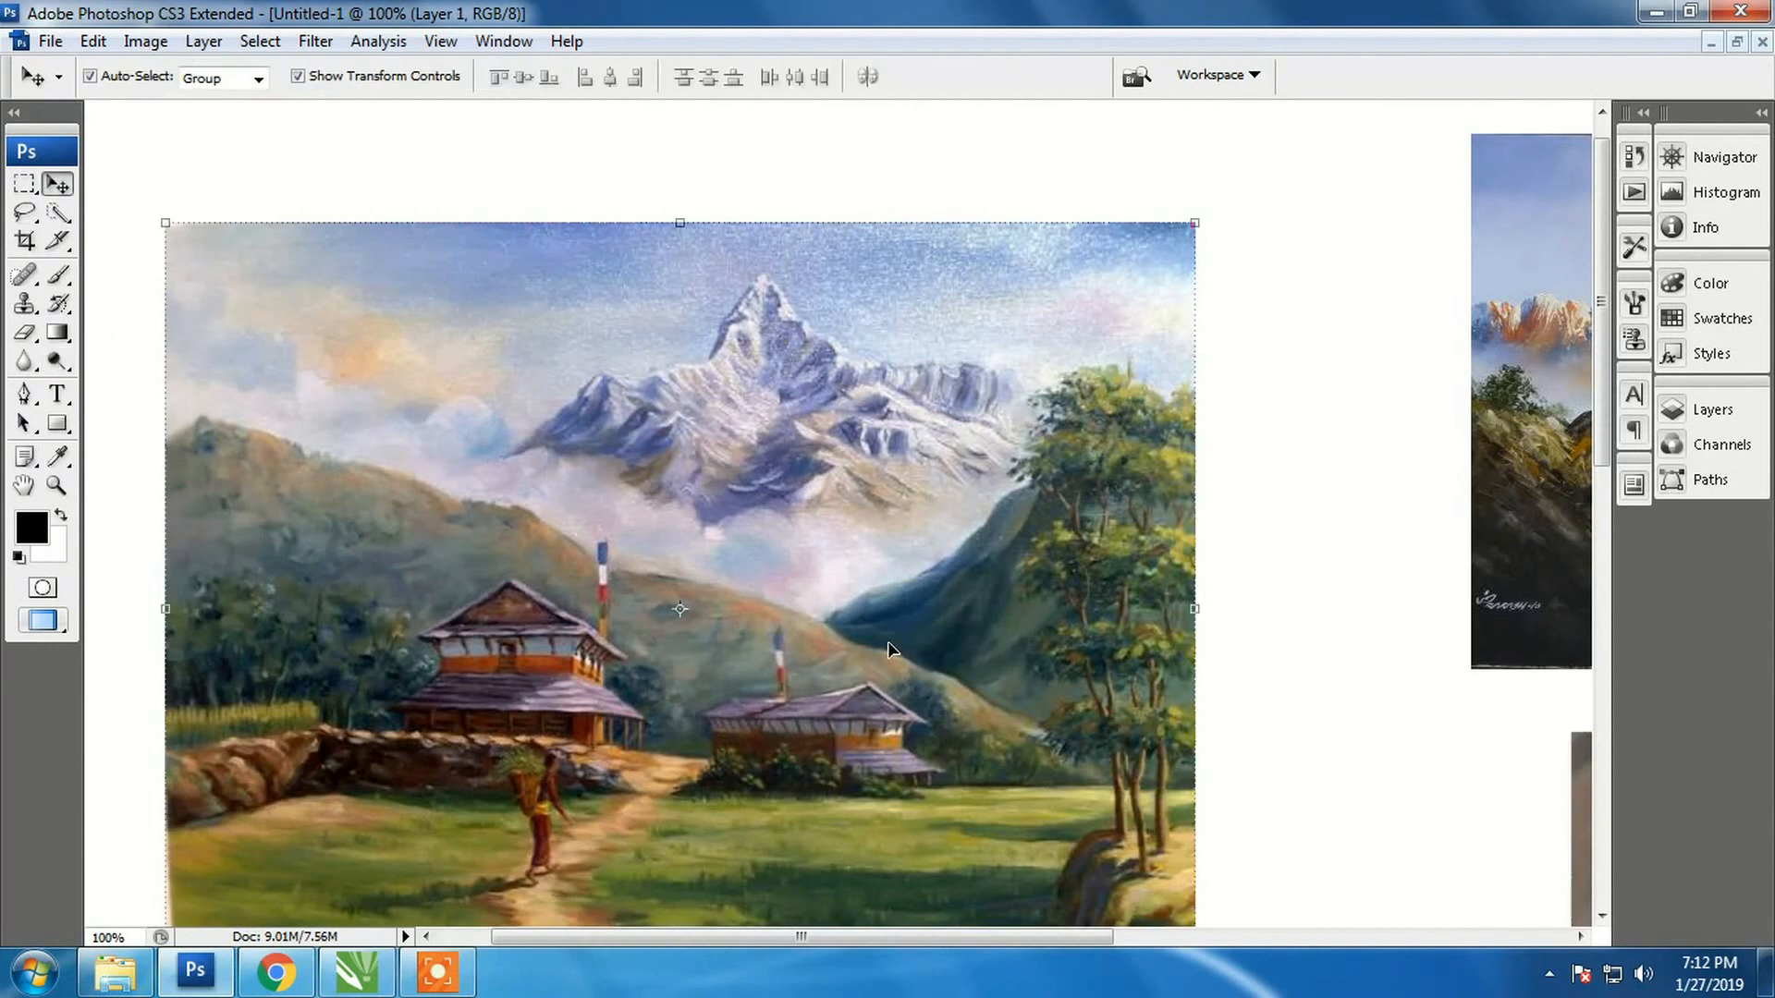
{"action": "left_click", "coordinate": [57, 362]}
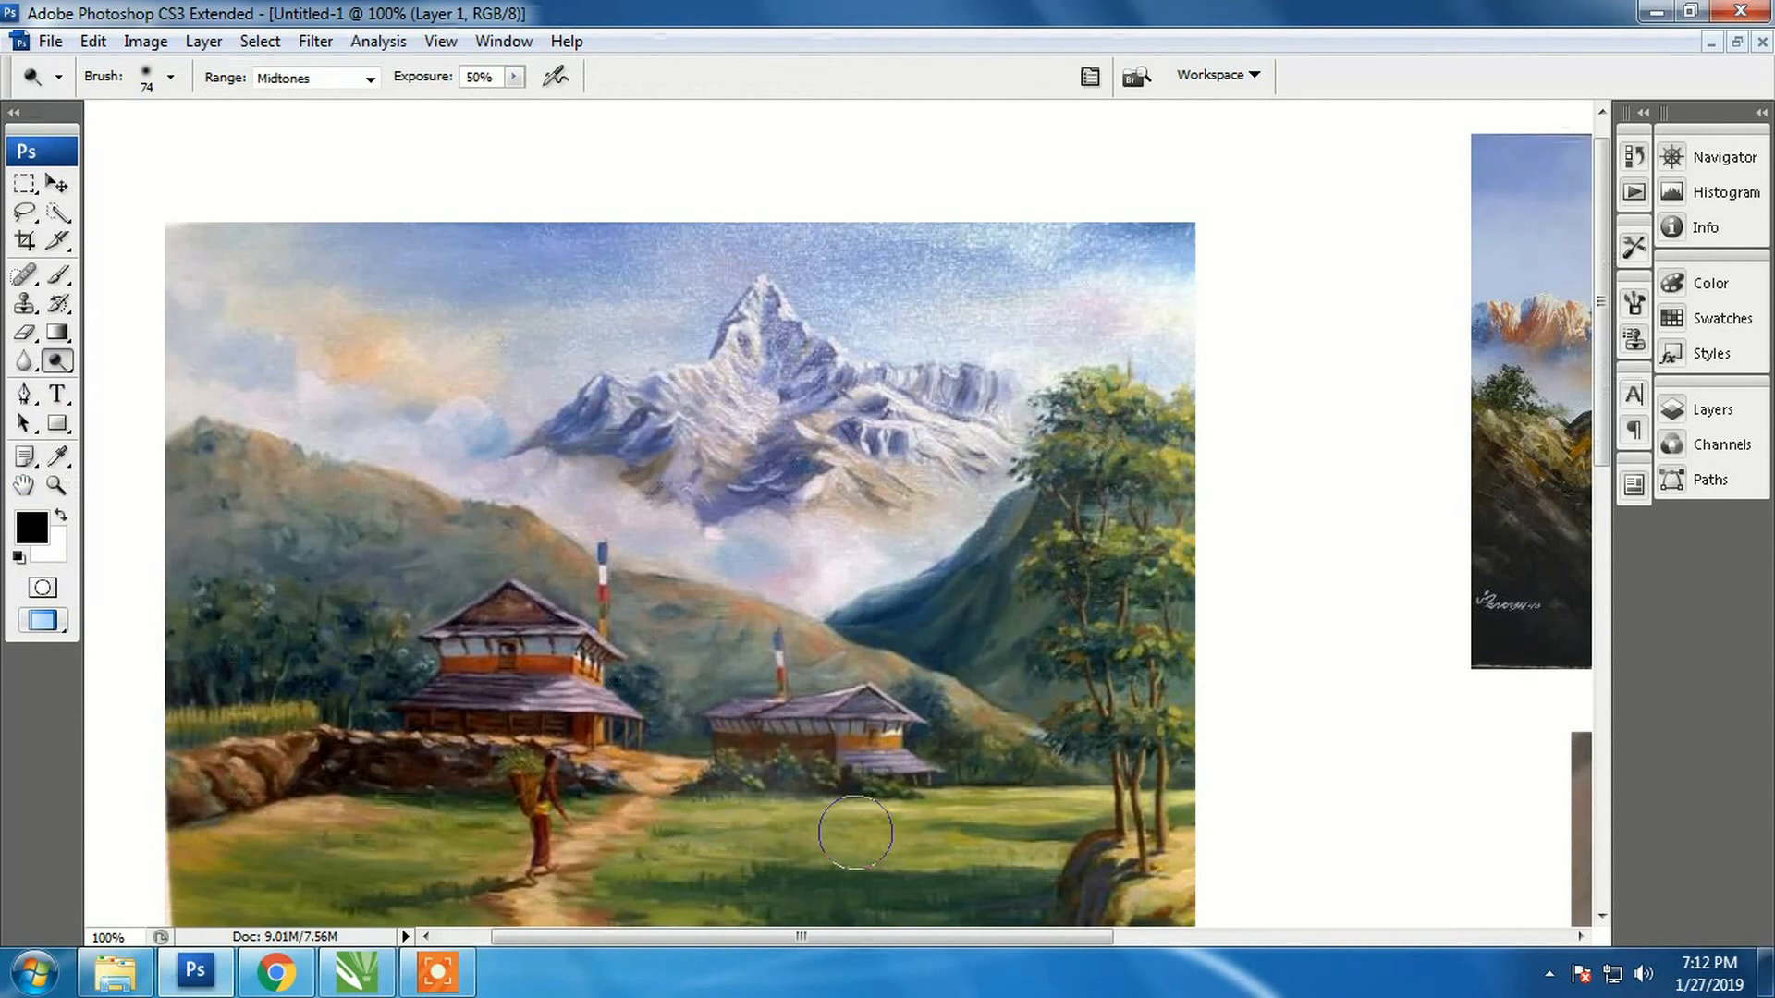
Lighten the dark stone wall in front of the large house with the Dodge Tool at 50% exposure
{"action": "scroll", "coordinate": [792, 832], "scroll_direction": "up", "scroll_amount": 1}
{"action": "key", "text": "z"}
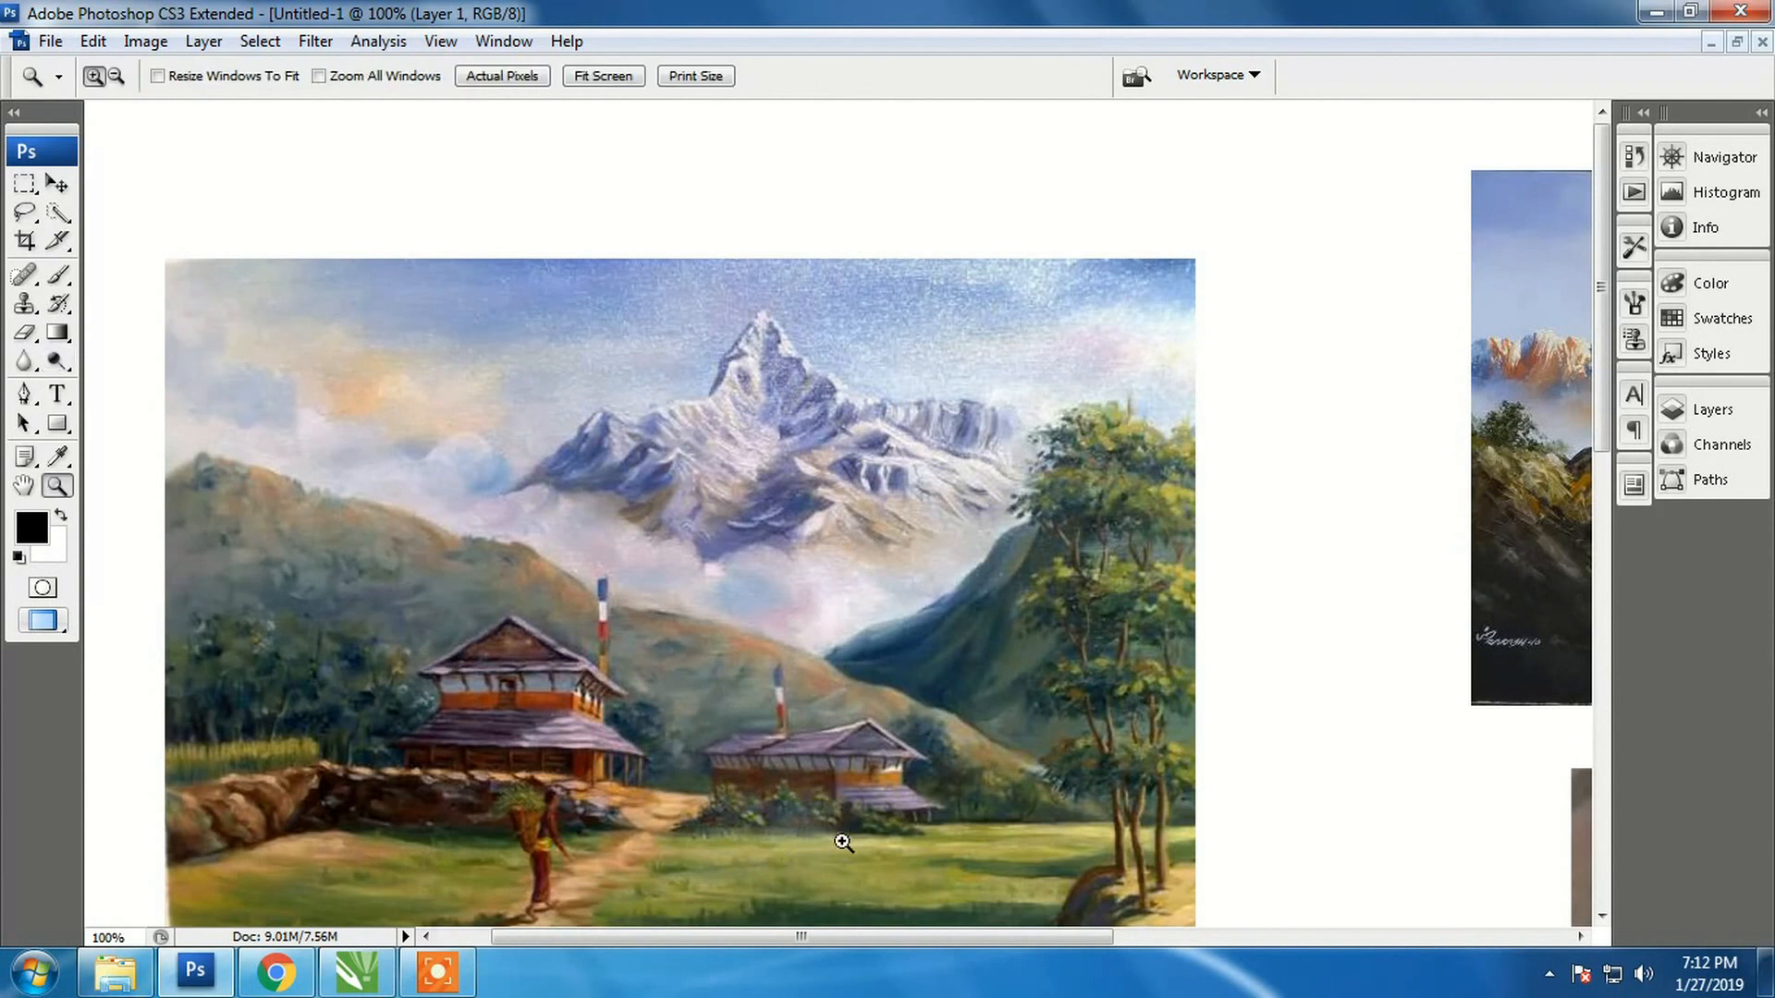
{"action": "double_click", "coordinate": [848, 838]}
{"action": "left_click_drag", "start_coordinate": [647, 582], "coordinate": [680, 941]}
{"action": "mouse_move", "coordinate": [687, 505]}
{"action": "left_mouse_down"}
{"action": "mouse_move", "coordinate": [732, 658]}
{"action": "mouse_move", "coordinate": [130, 536]}
{"action": "left_mouse_up"}
{"action": "left_click_drag", "start_coordinate": [876, 797], "coordinate": [657, 447]}
{"action": "mouse_move", "coordinate": [689, 699]}
{"action": "left_mouse_down"}
{"action": "mouse_move", "coordinate": [665, 666]}
{"action": "mouse_move", "coordinate": [1432, 743]}
{"action": "left_mouse_up"}
{"action": "left_click_drag", "start_coordinate": [753, 670], "coordinate": [1190, 806]}
{"action": "left_click_drag", "start_coordinate": [548, 560], "coordinate": [1069, 762]}
{"action": "left_click_drag", "start_coordinate": [834, 624], "coordinate": [756, 706]}
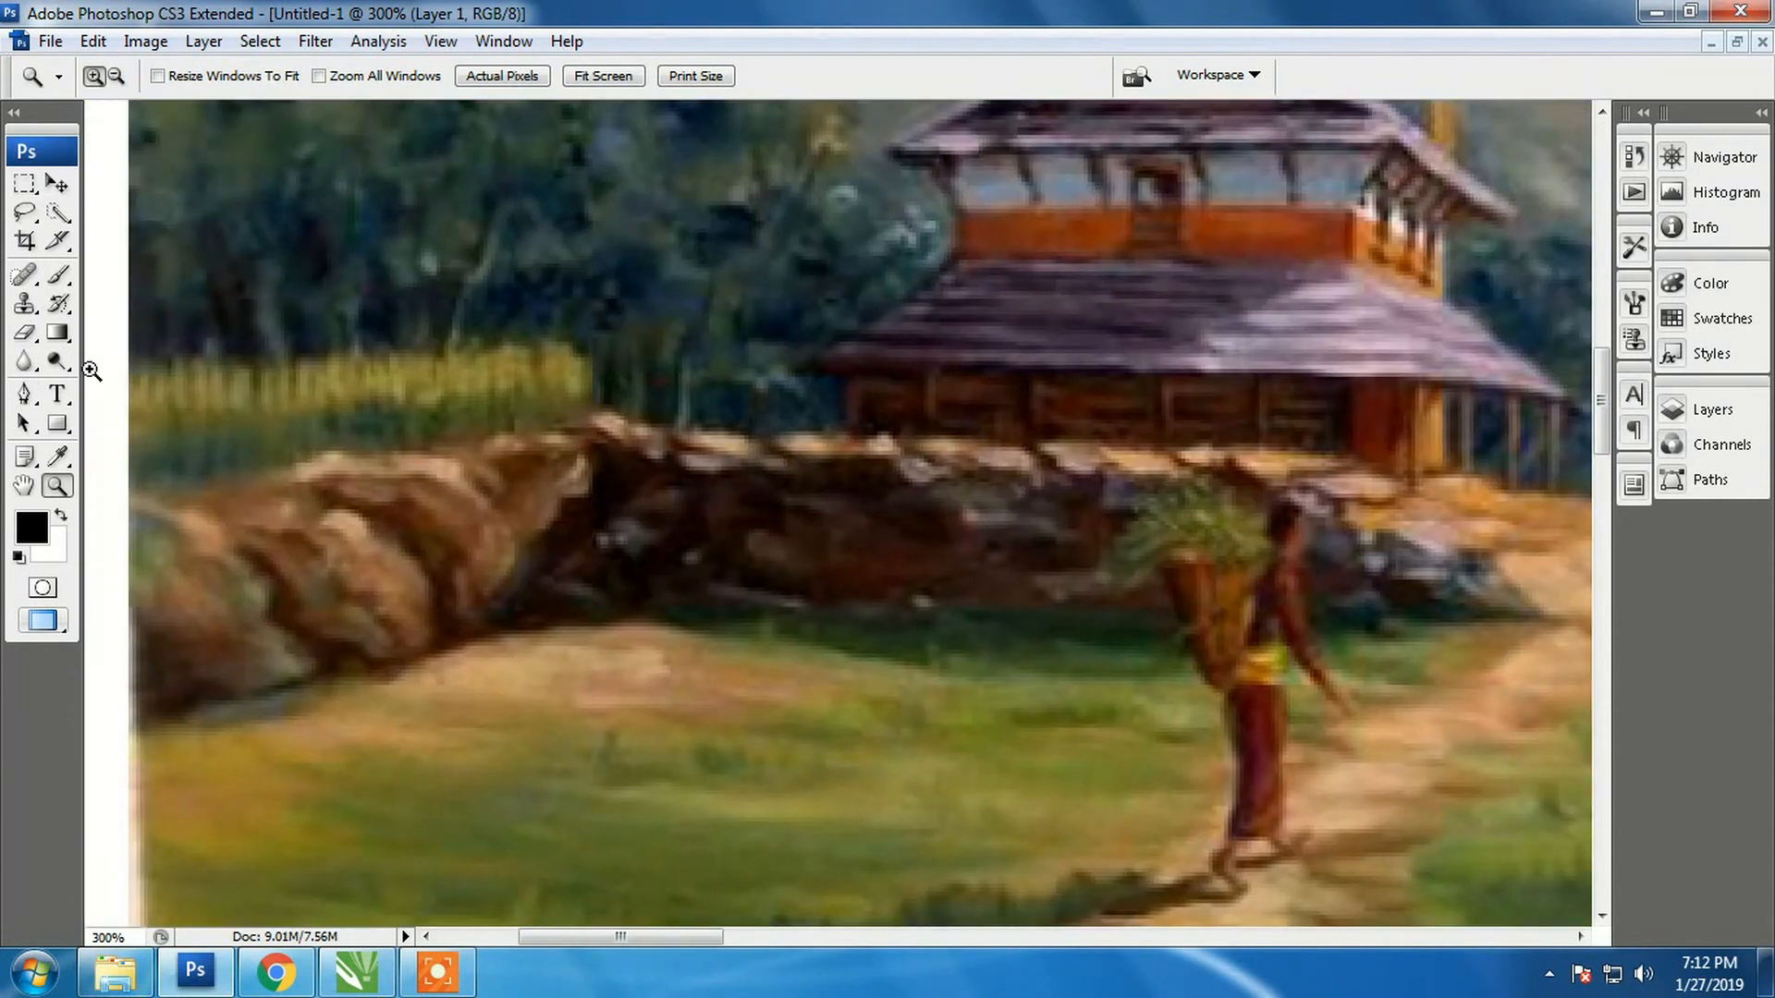
{"action": "left_click", "coordinate": [57, 361]}
{"action": "mouse_move", "coordinate": [737, 554]}
{"action": "left_mouse_down"}
{"action": "mouse_move", "coordinate": [656, 514]}
{"action": "mouse_move", "coordinate": [767, 533]}
{"action": "mouse_move", "coordinate": [781, 500]}
{"action": "mouse_move", "coordinate": [851, 477]}
{"action": "mouse_move", "coordinate": [908, 500]}
{"action": "mouse_move", "coordinate": [924, 568]}
{"action": "mouse_move", "coordinate": [624, 559]}
{"action": "mouse_move", "coordinate": [531, 581]}
{"action": "mouse_move", "coordinate": [596, 486]}
{"action": "mouse_move", "coordinate": [713, 469]}
{"action": "mouse_move", "coordinate": [784, 484]}
{"action": "left_mouse_up"}
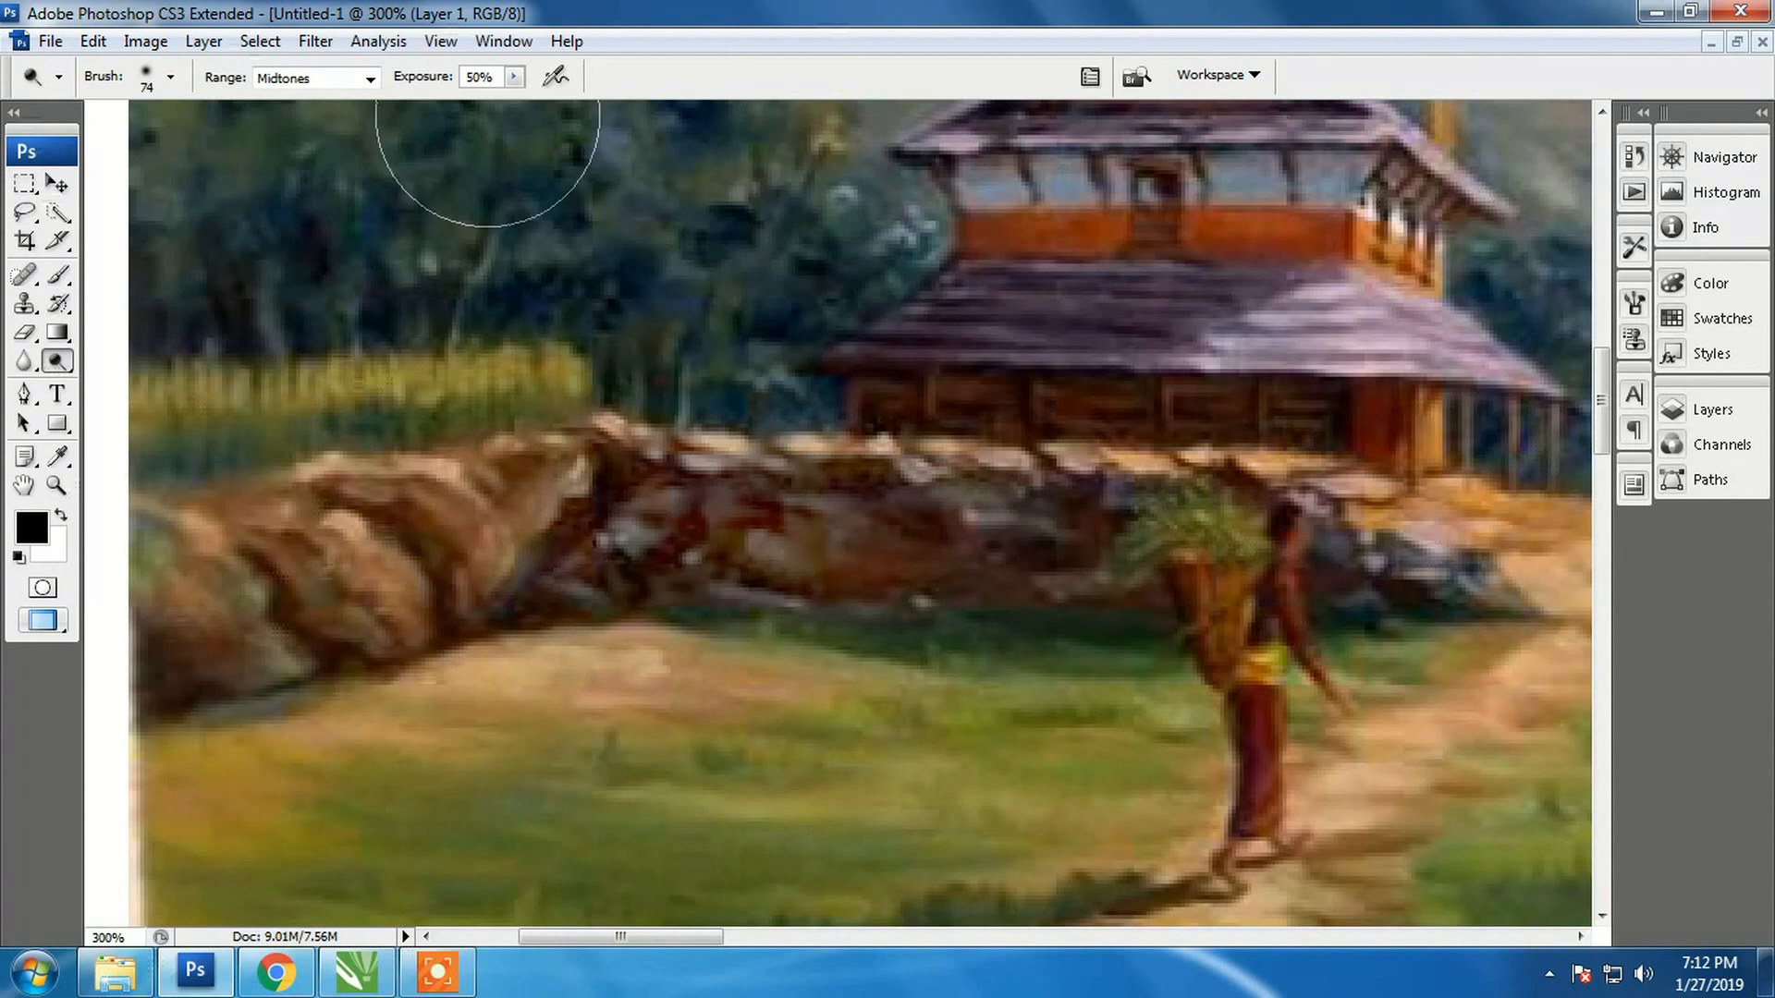
Set the Dodge exposure to 100% and lighten the dark trees behind the yellow fence
{"action": "left_click", "coordinate": [515, 78]}
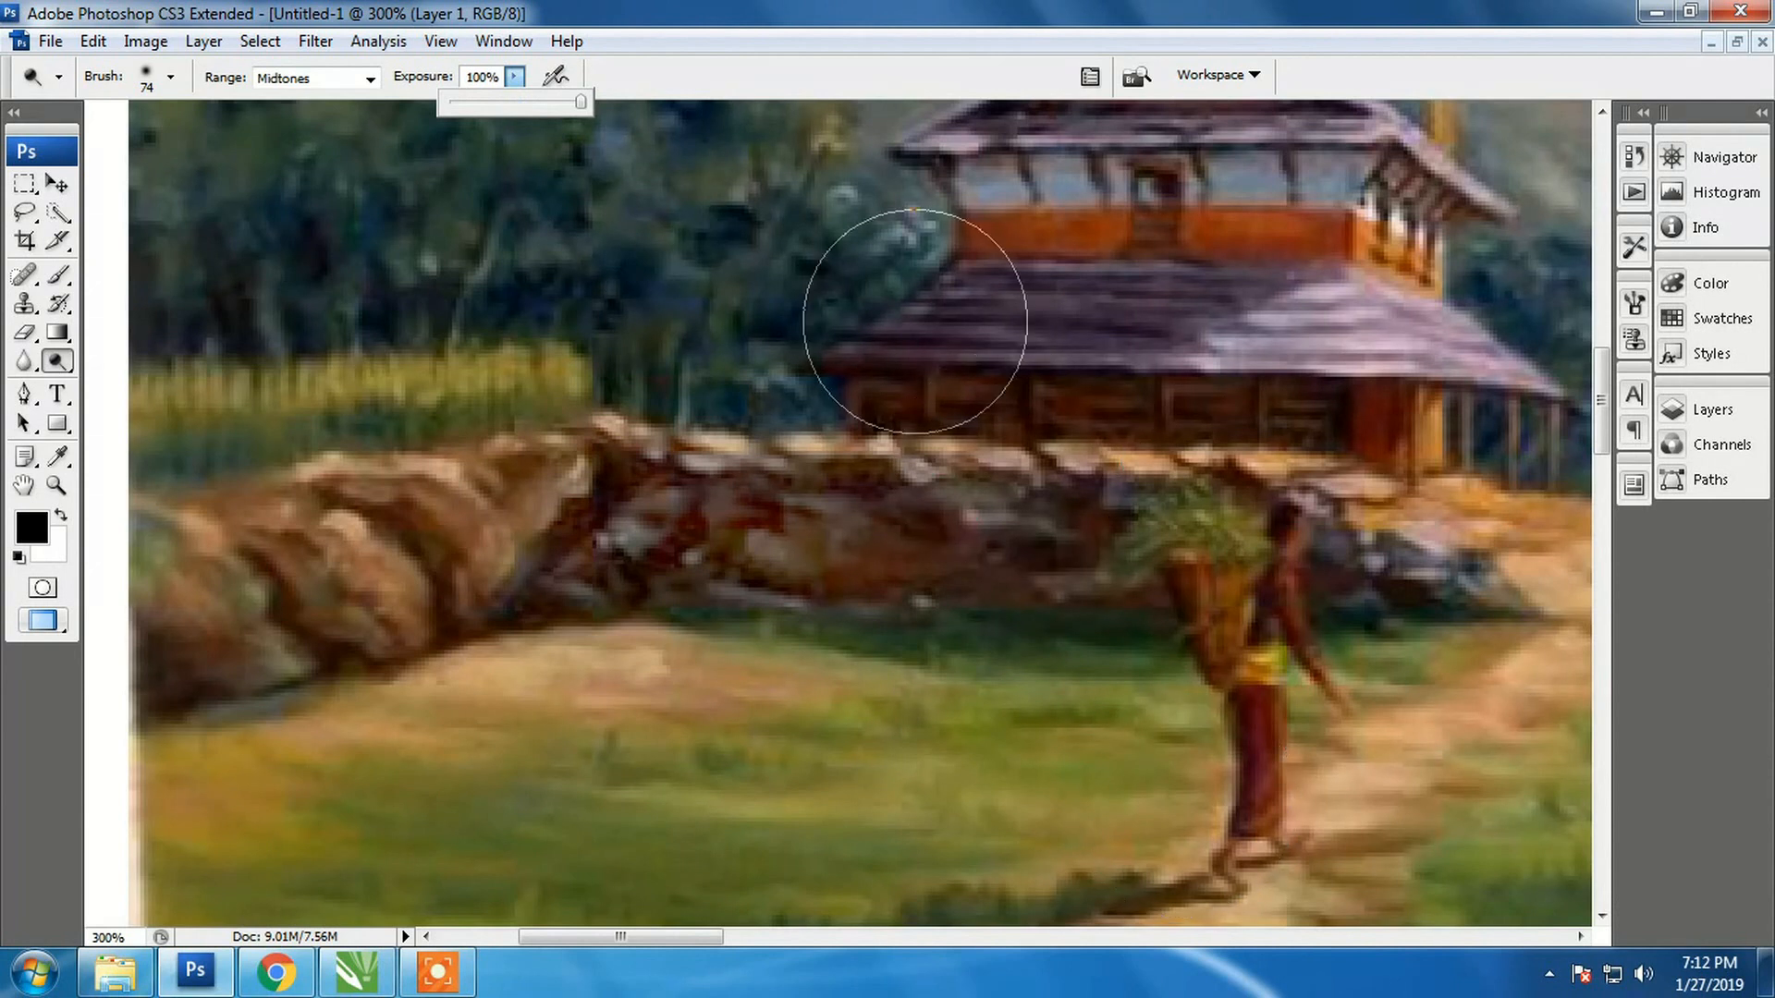
{"action": "left_click", "coordinate": [506, 248]}
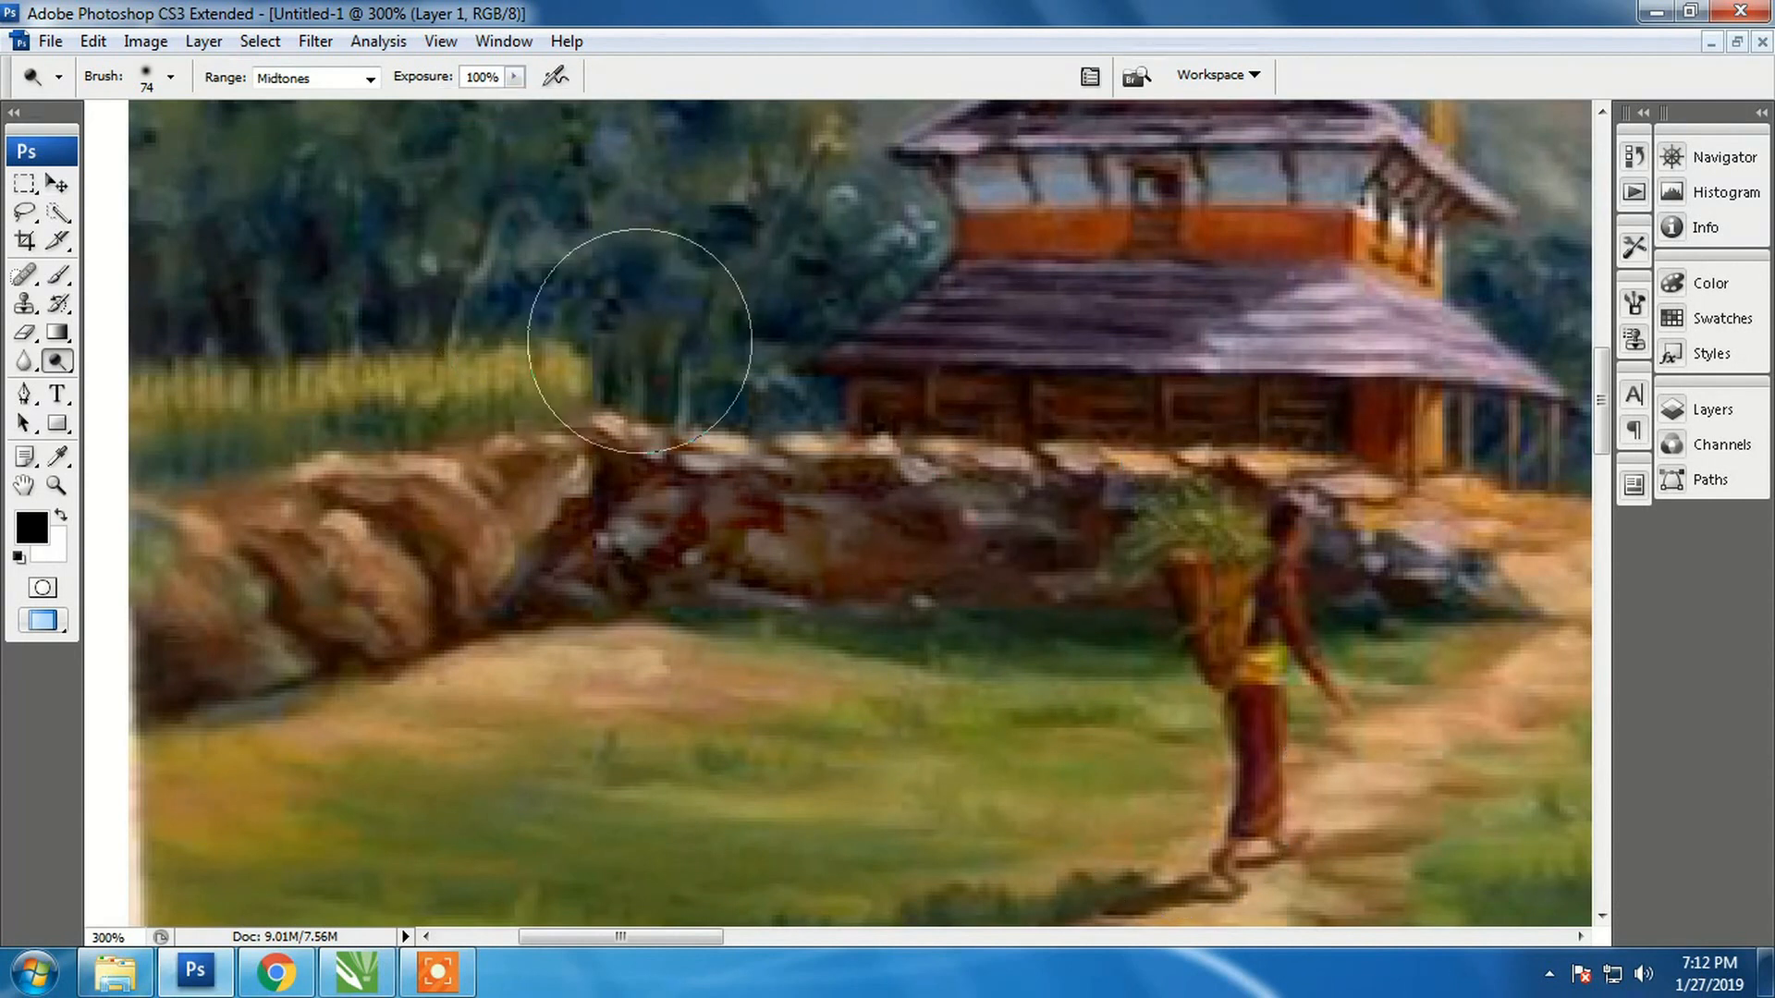
{"action": "left_click_drag", "start_coordinate": [595, 329], "coordinate": [687, 645]}
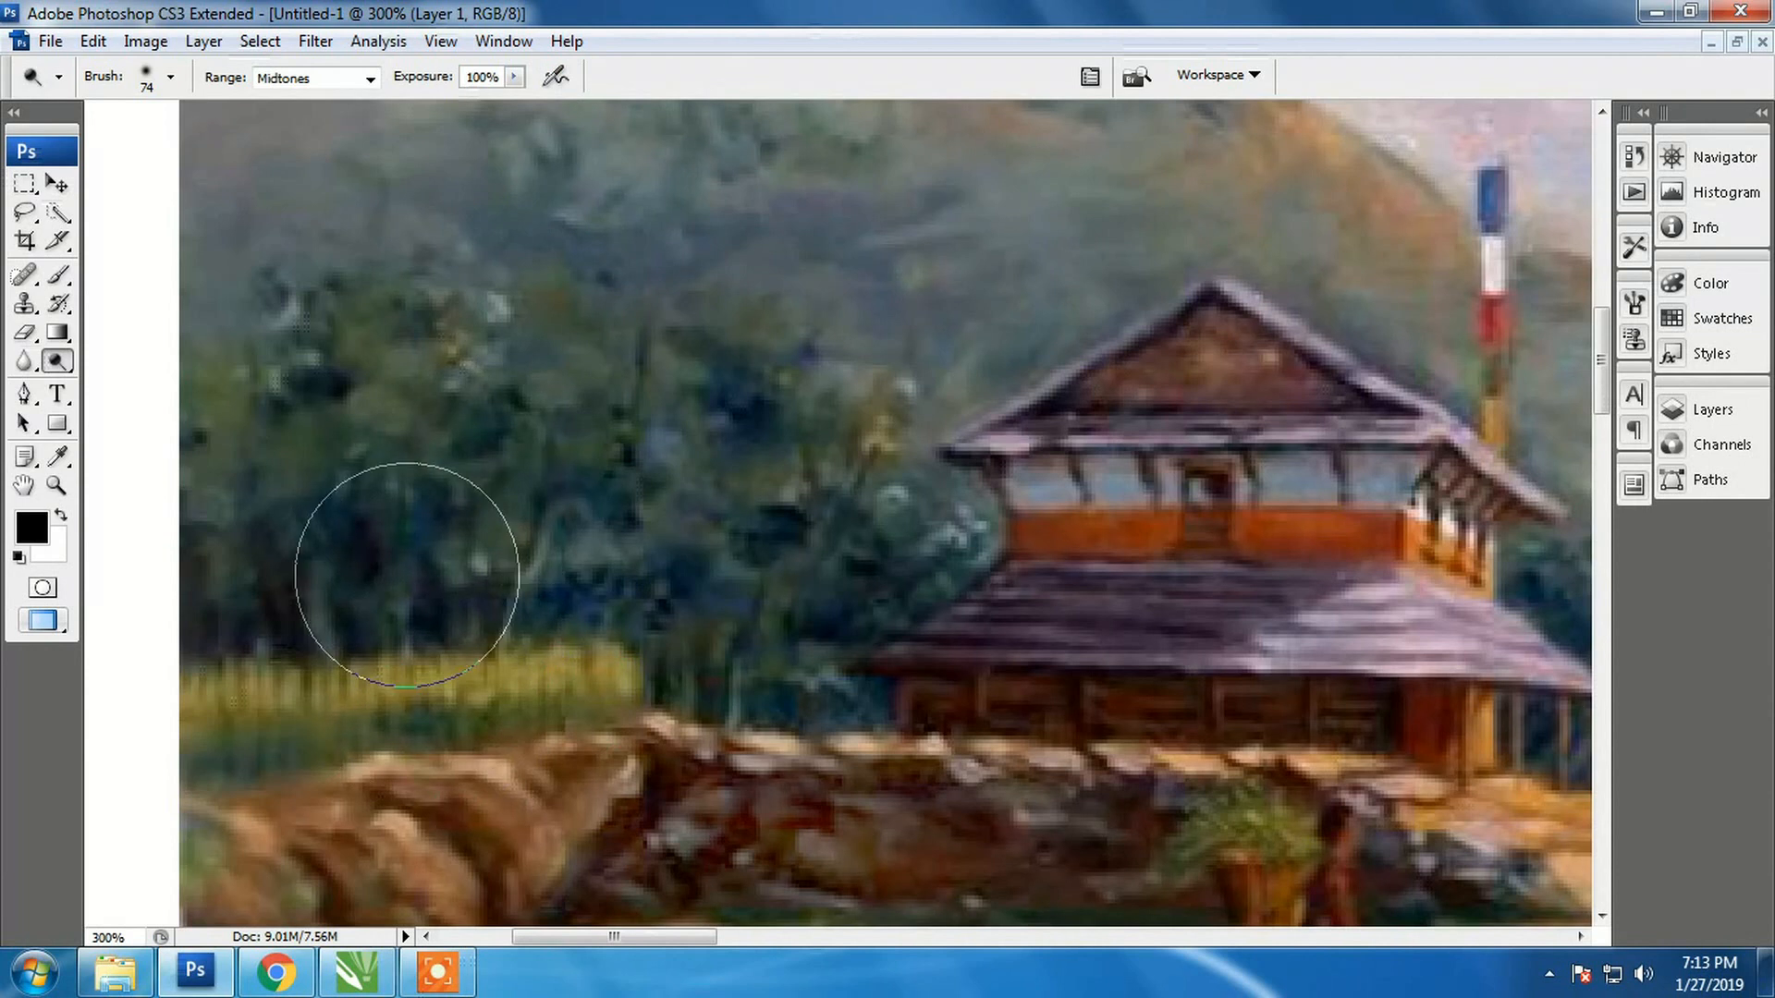
{"action": "left_click", "coordinate": [409, 578]}
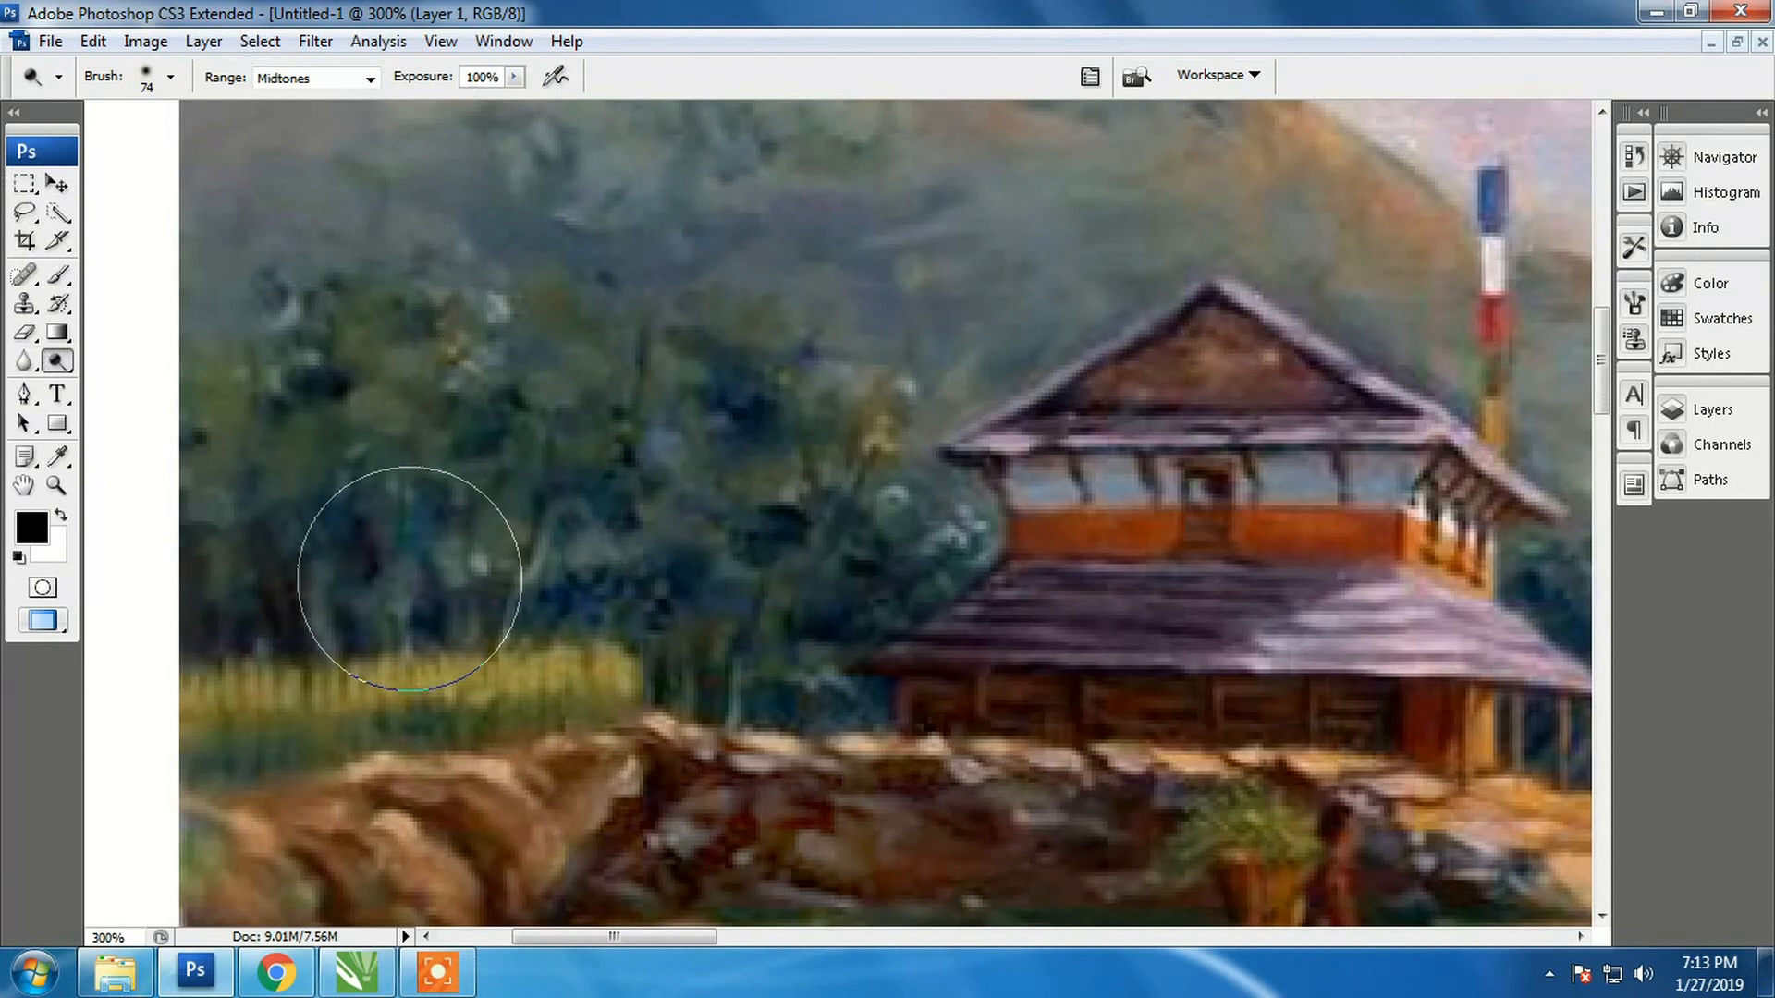
Enable the airbrush for the Dodge Tool and lighten the trees behind the yellow fence and the area around the large house's gable
{"action": "left_click", "coordinate": [554, 78]}
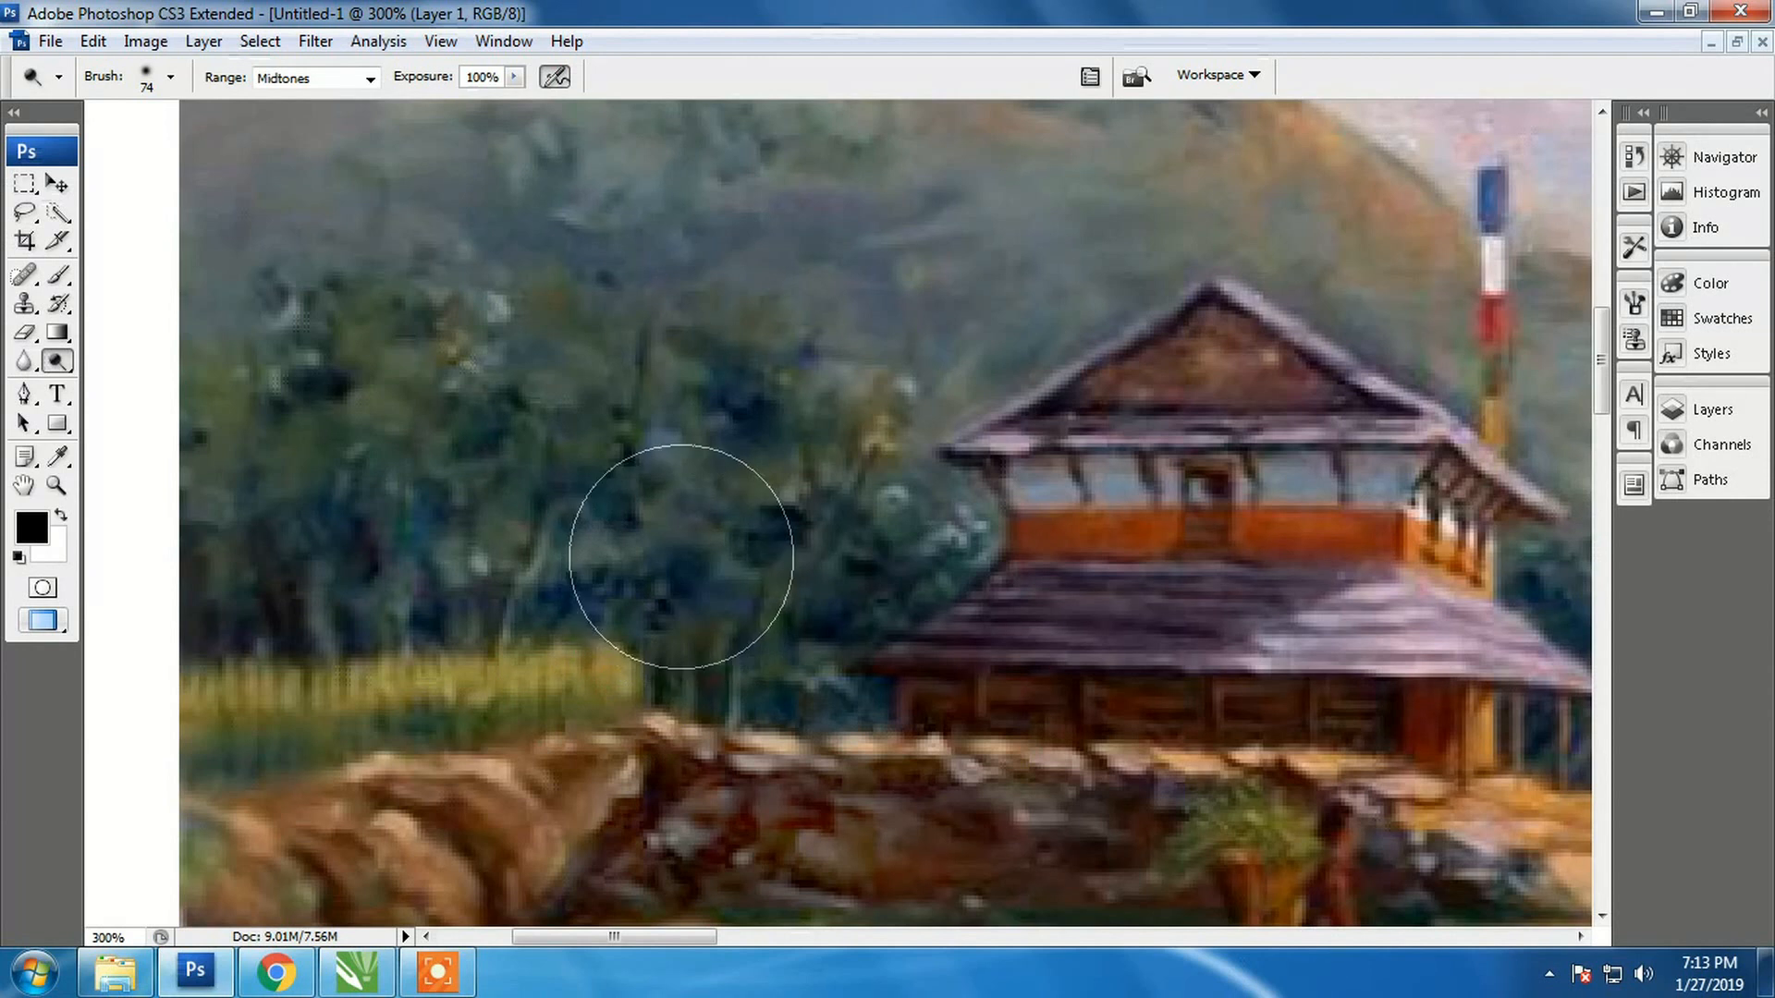
{"action": "left_click_drag", "start_coordinate": [737, 408], "coordinate": [739, 415]}
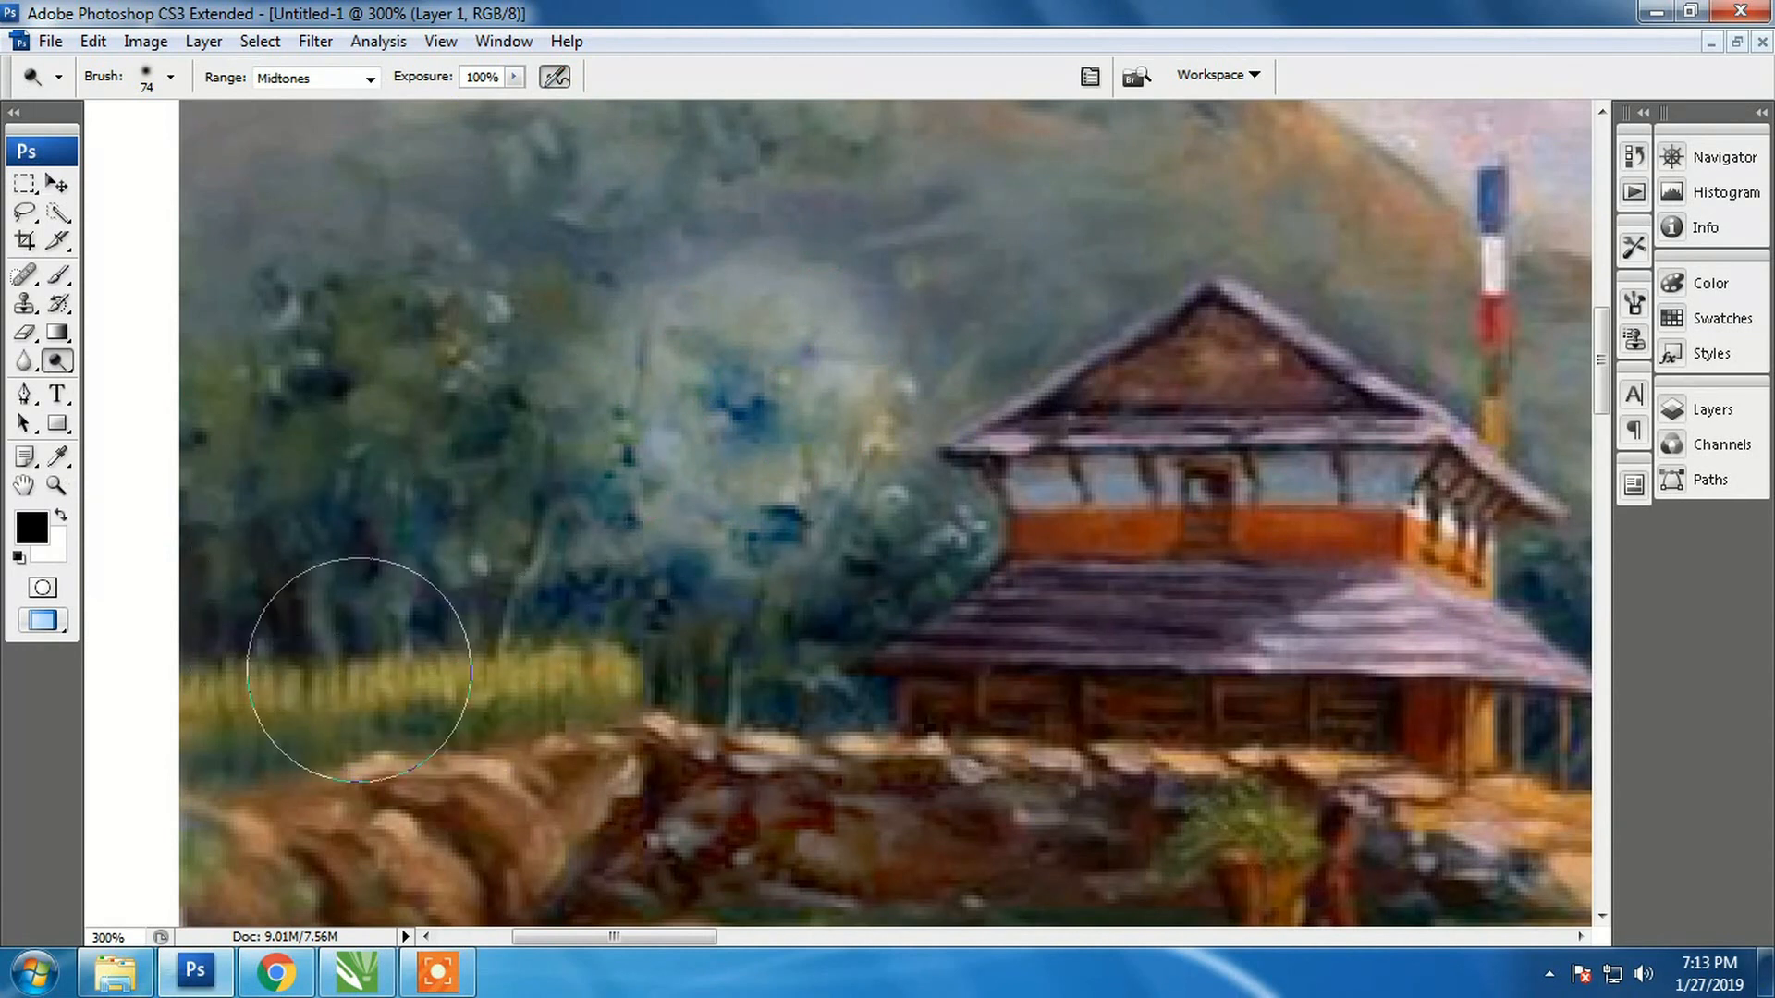
{"action": "left_click", "coordinate": [317, 527]}
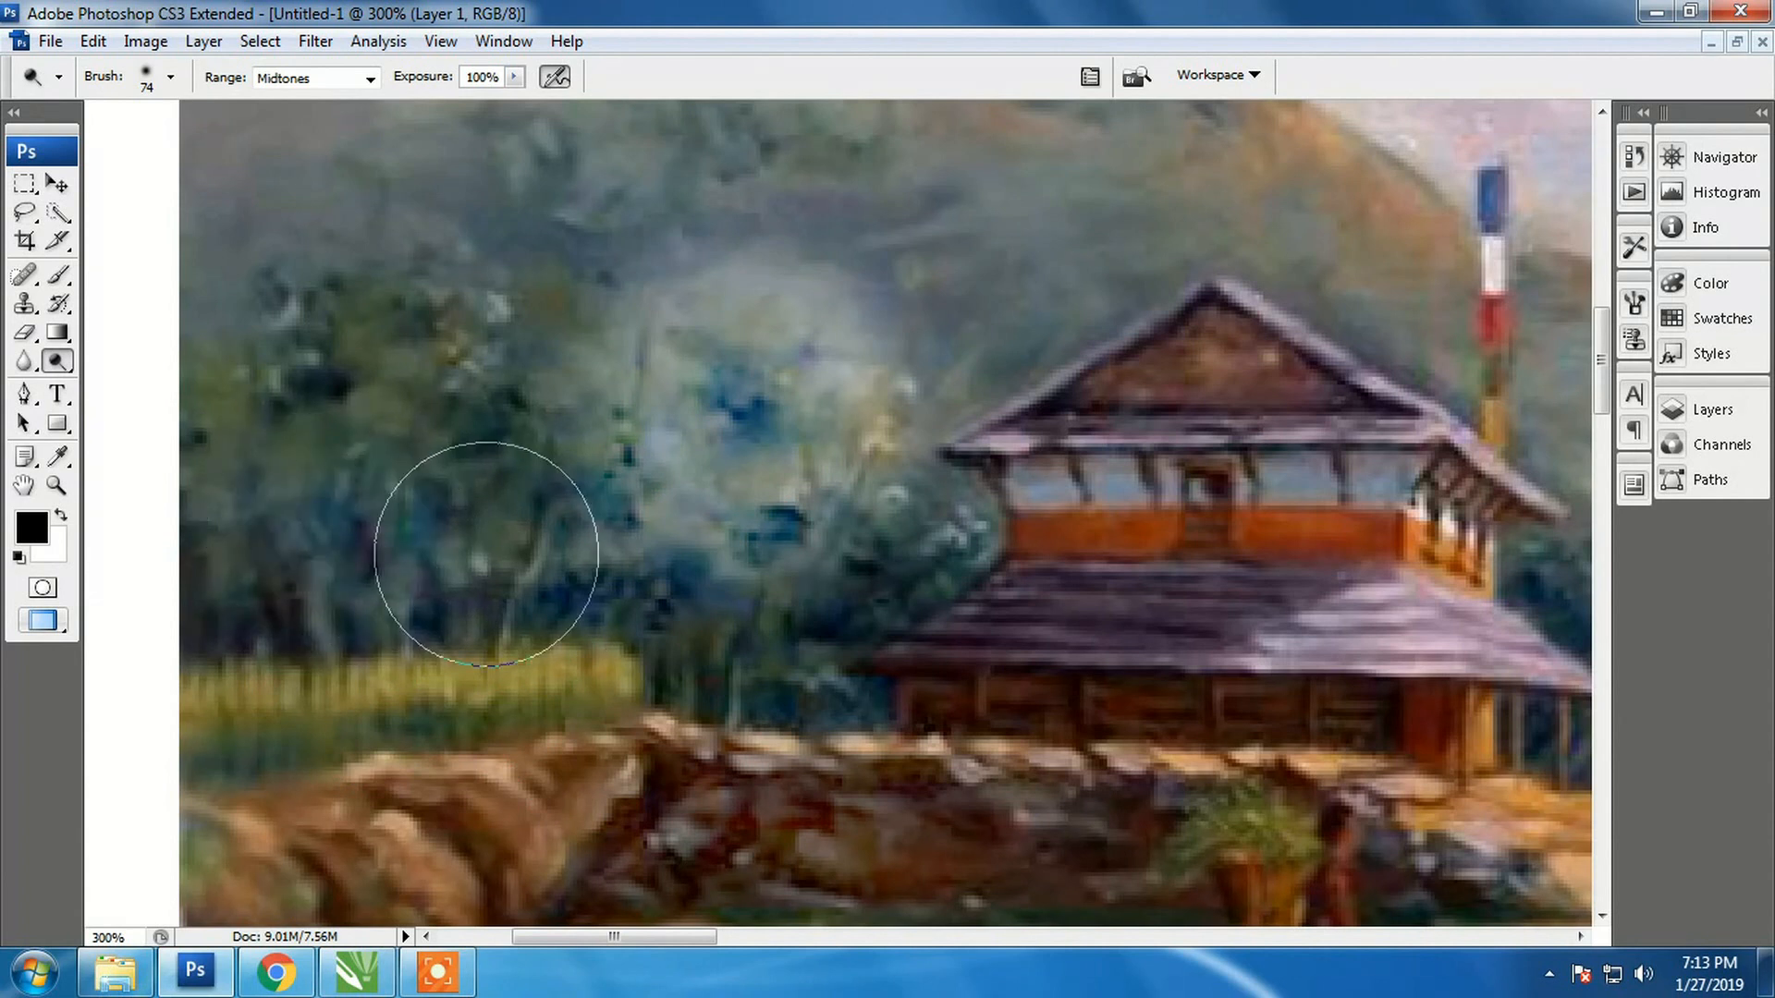
{"action": "left_click", "coordinate": [408, 416]}
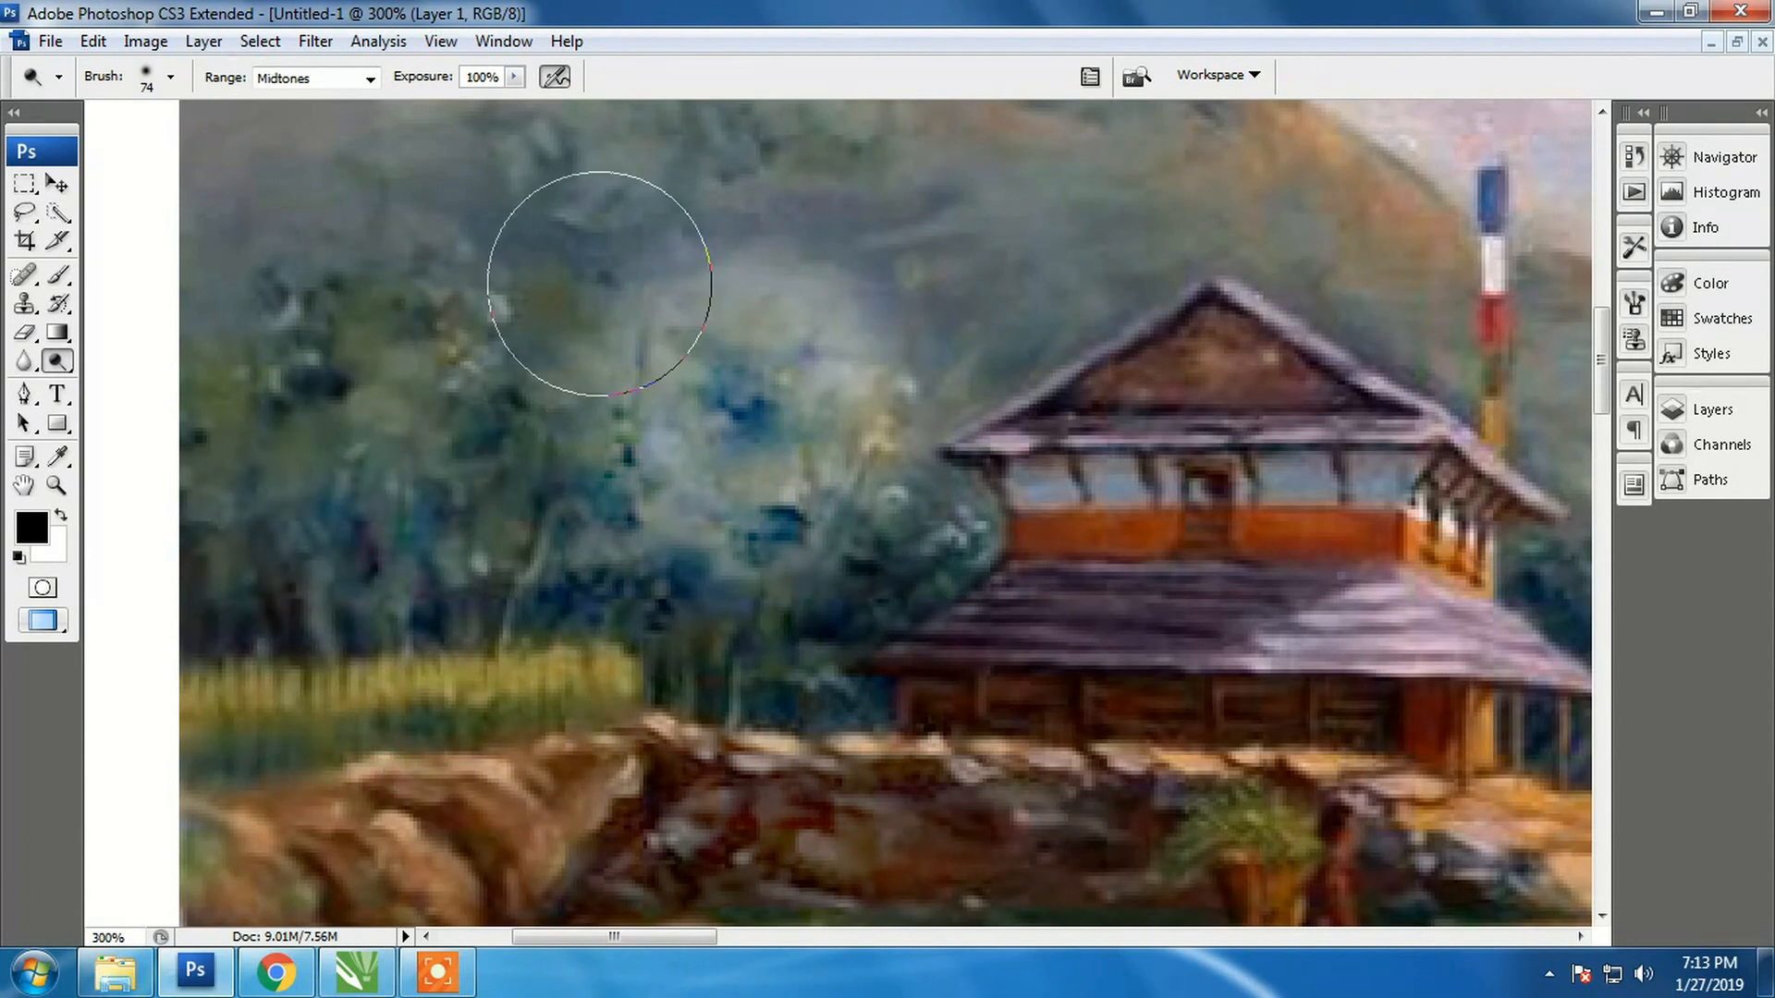
{"action": "left_click", "coordinate": [553, 79]}
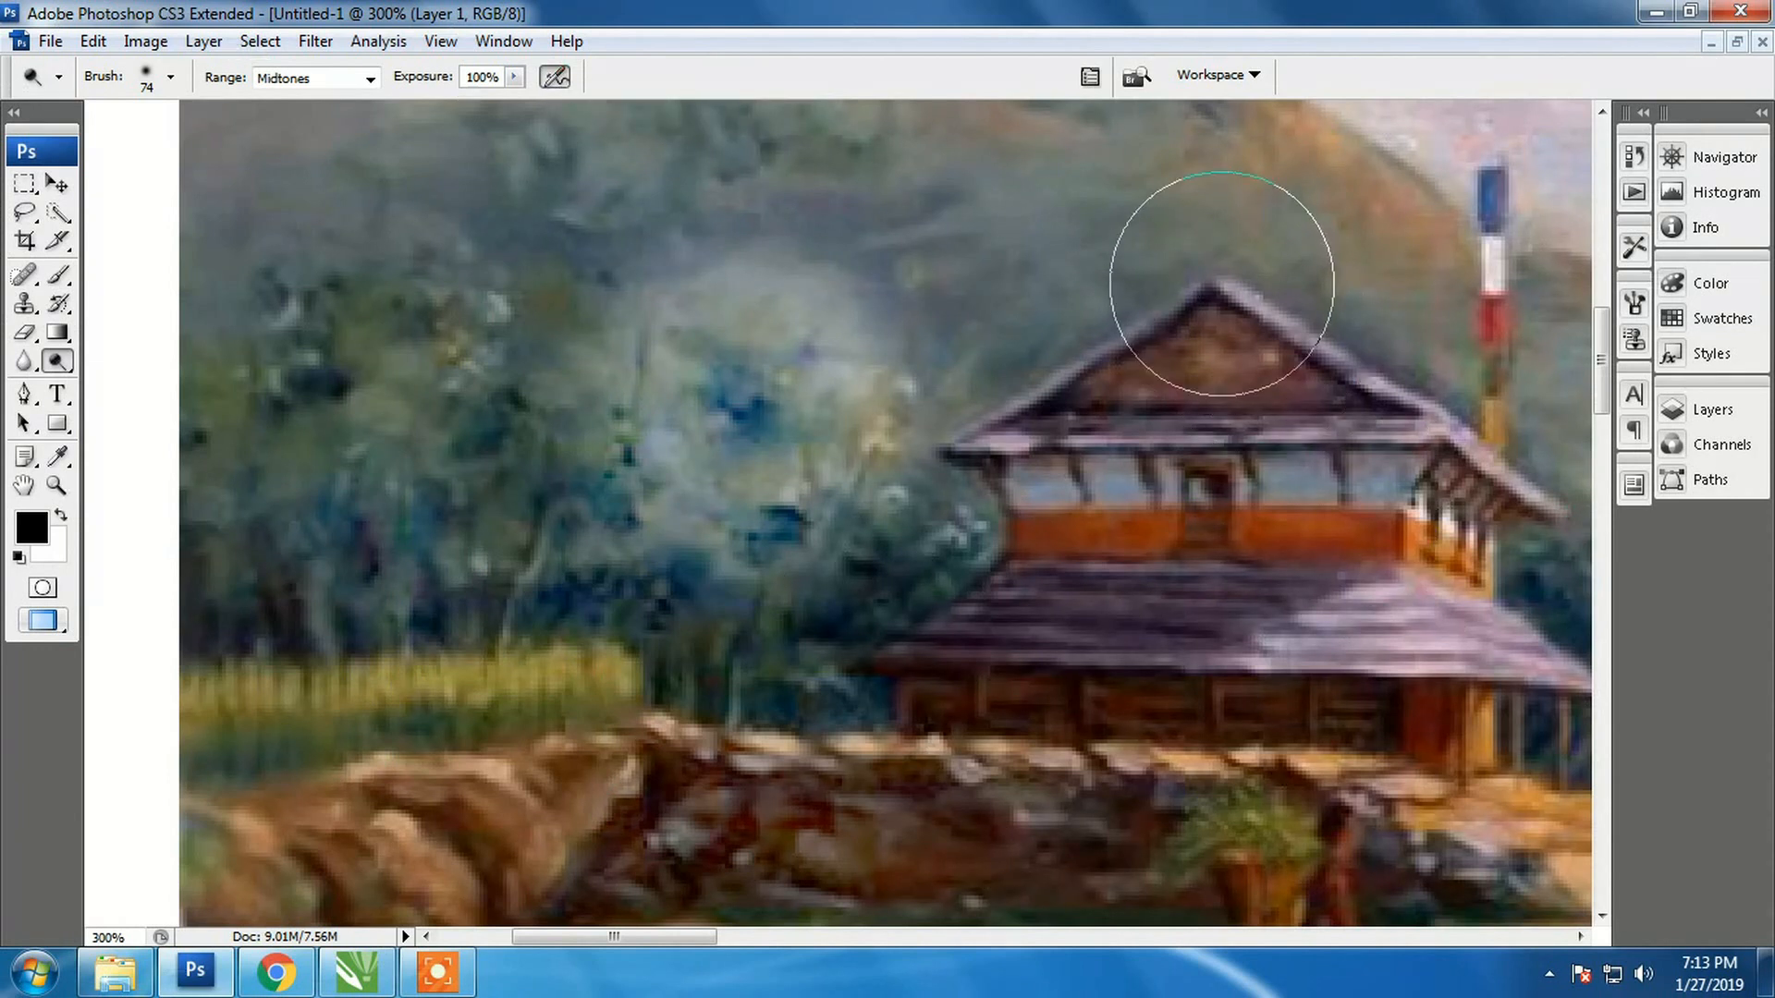
{"action": "left_click_drag", "start_coordinate": [1189, 244], "coordinate": [1188, 238]}
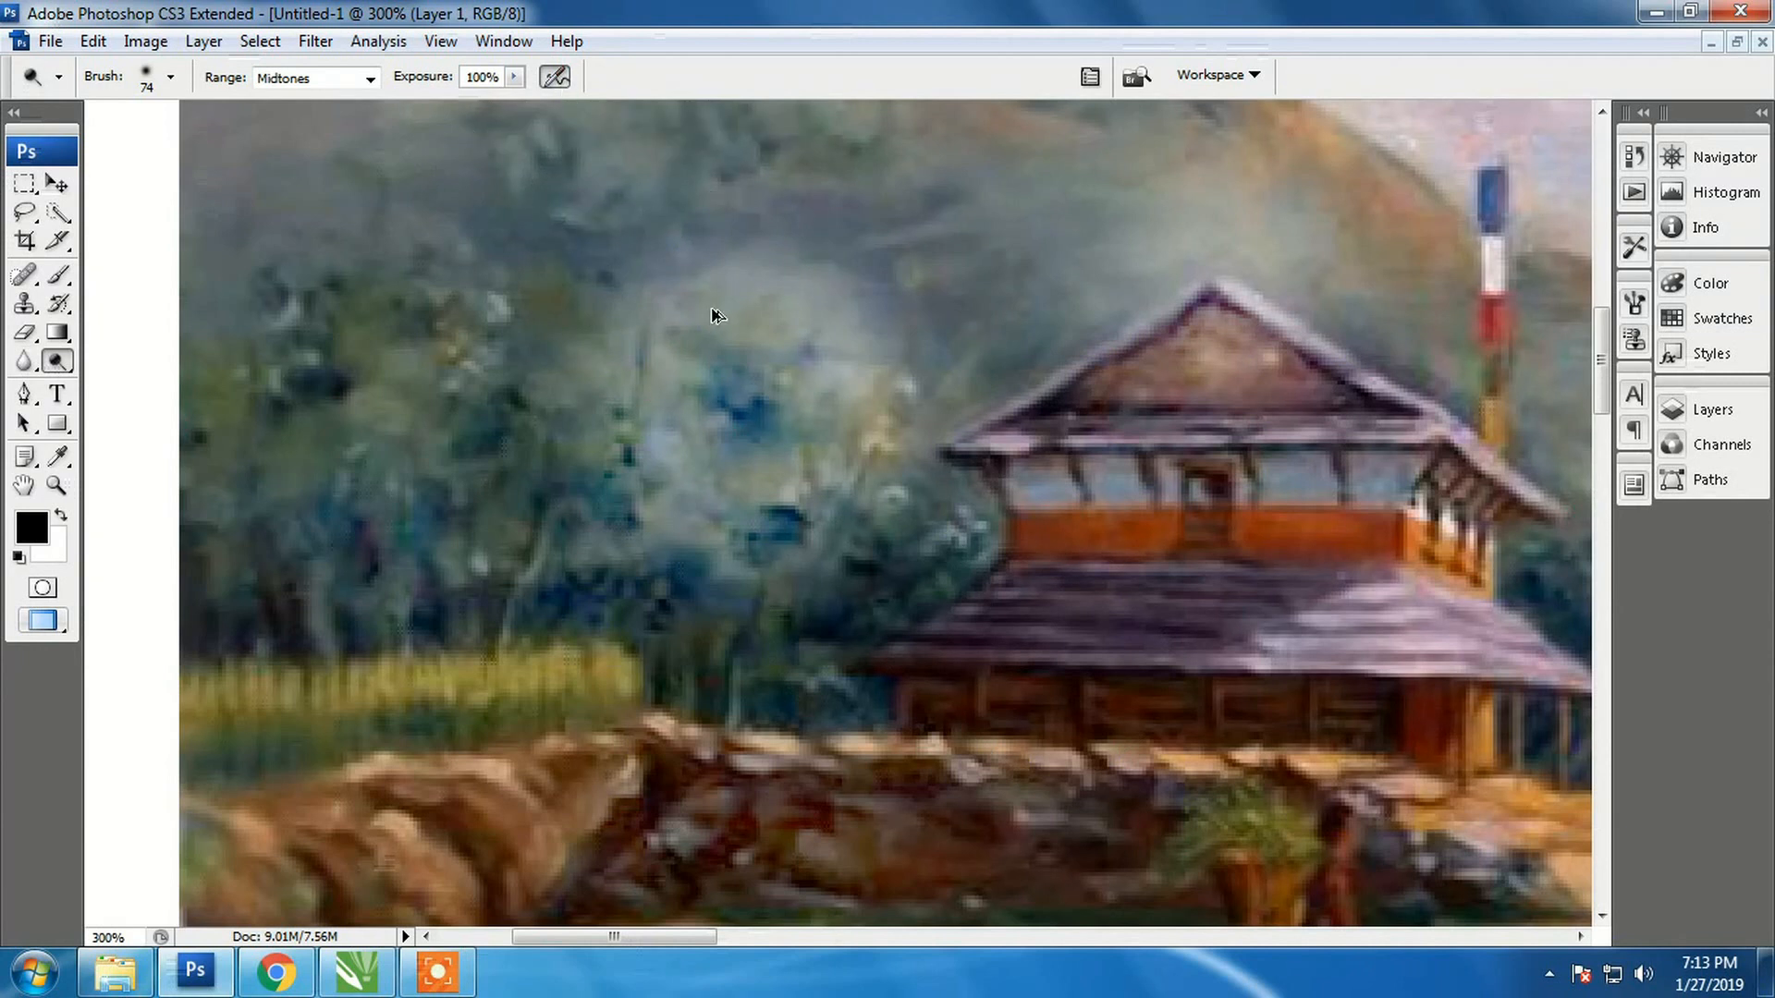
Undo the airbrushed Dodge strokes on the trees and around the gable, and turn off the airbrush
{"action": "key", "text": "ctrl+alt+z"}
{"action": "key", "text": "ctrl+alt+z"}
{"action": "key", "text": "ctrl+alt+z"}
{"action": "key", "text": "ctrl+alt+z"}
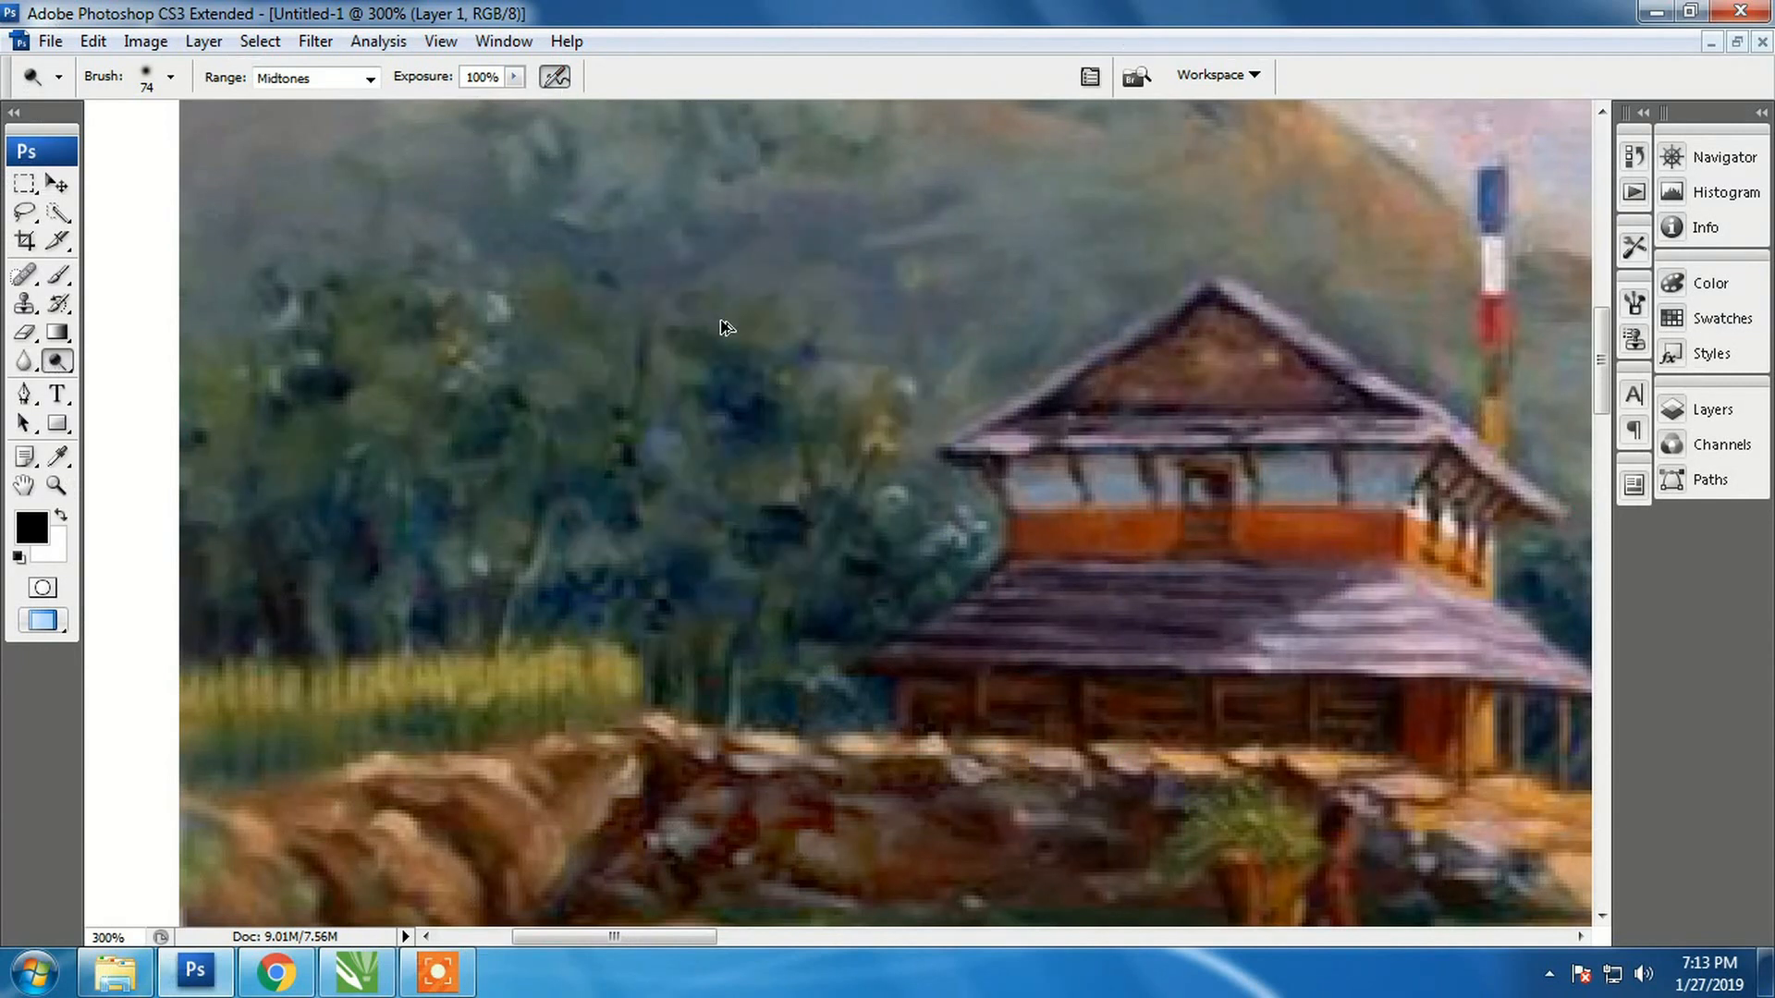
{"action": "key", "text": "ctrl+alt+z"}
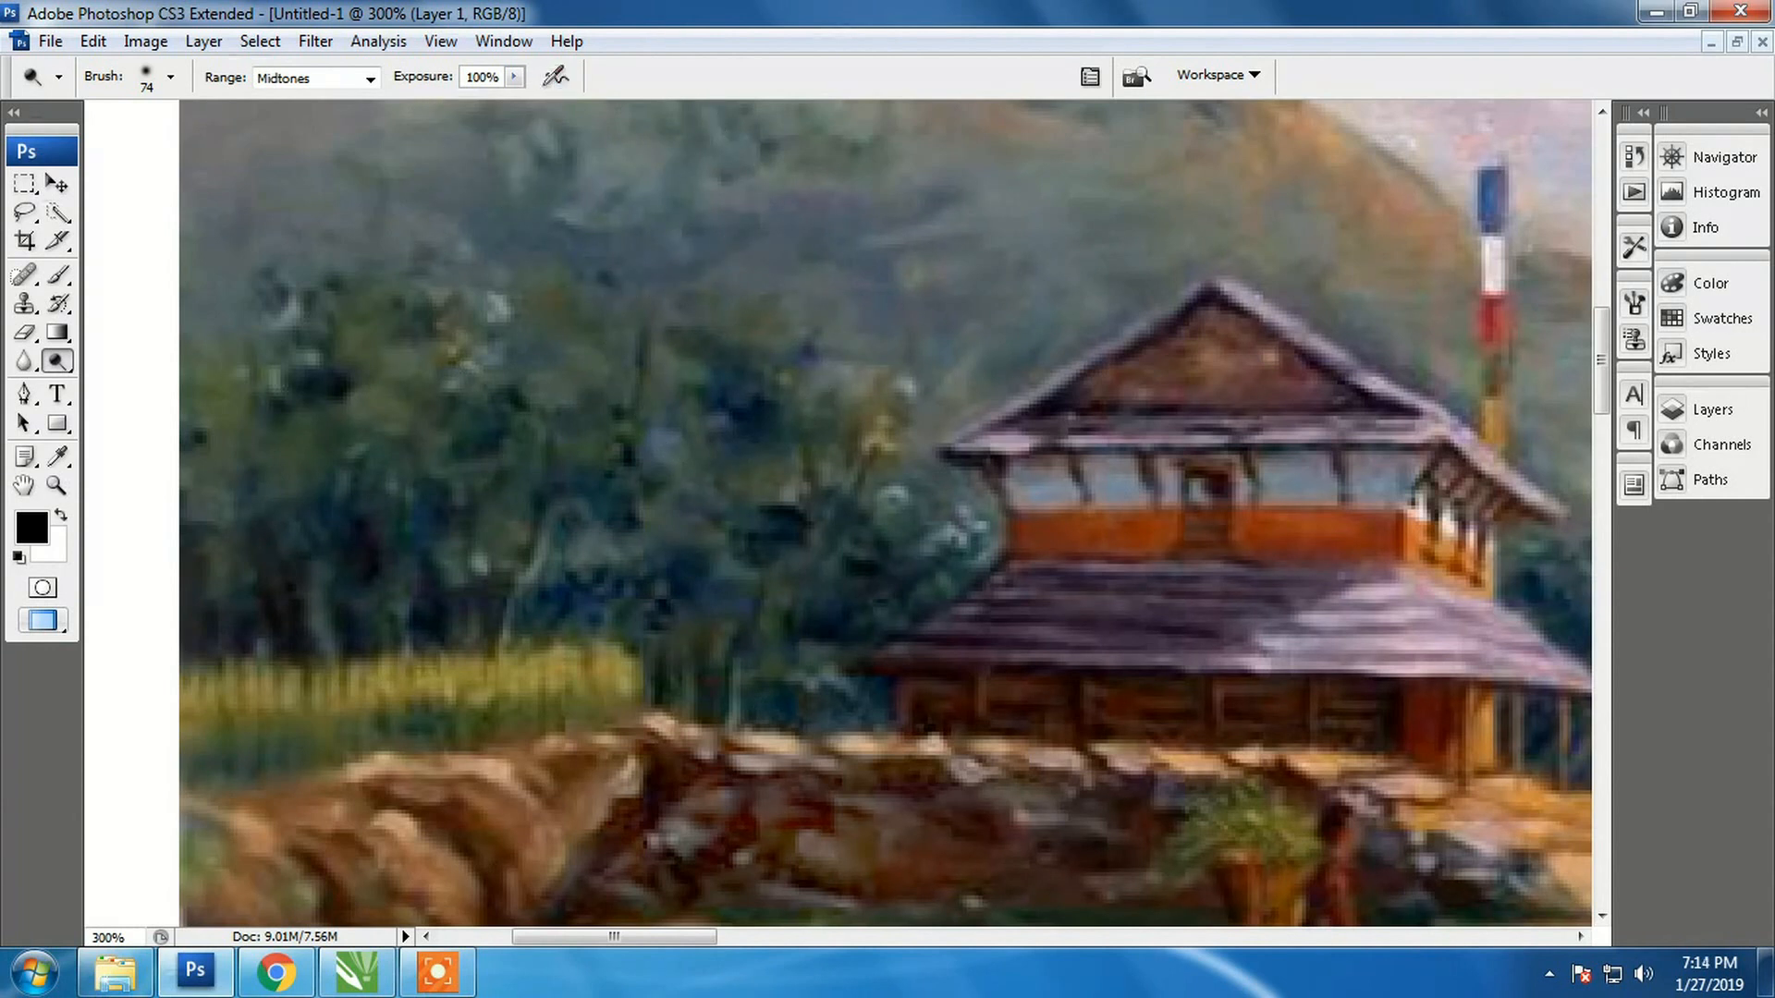
Try a Dodge exposure of 15%, and set it to 40% to lighten the dark trees behind the yellow fence
{"action": "left_click", "coordinate": [512, 77]}
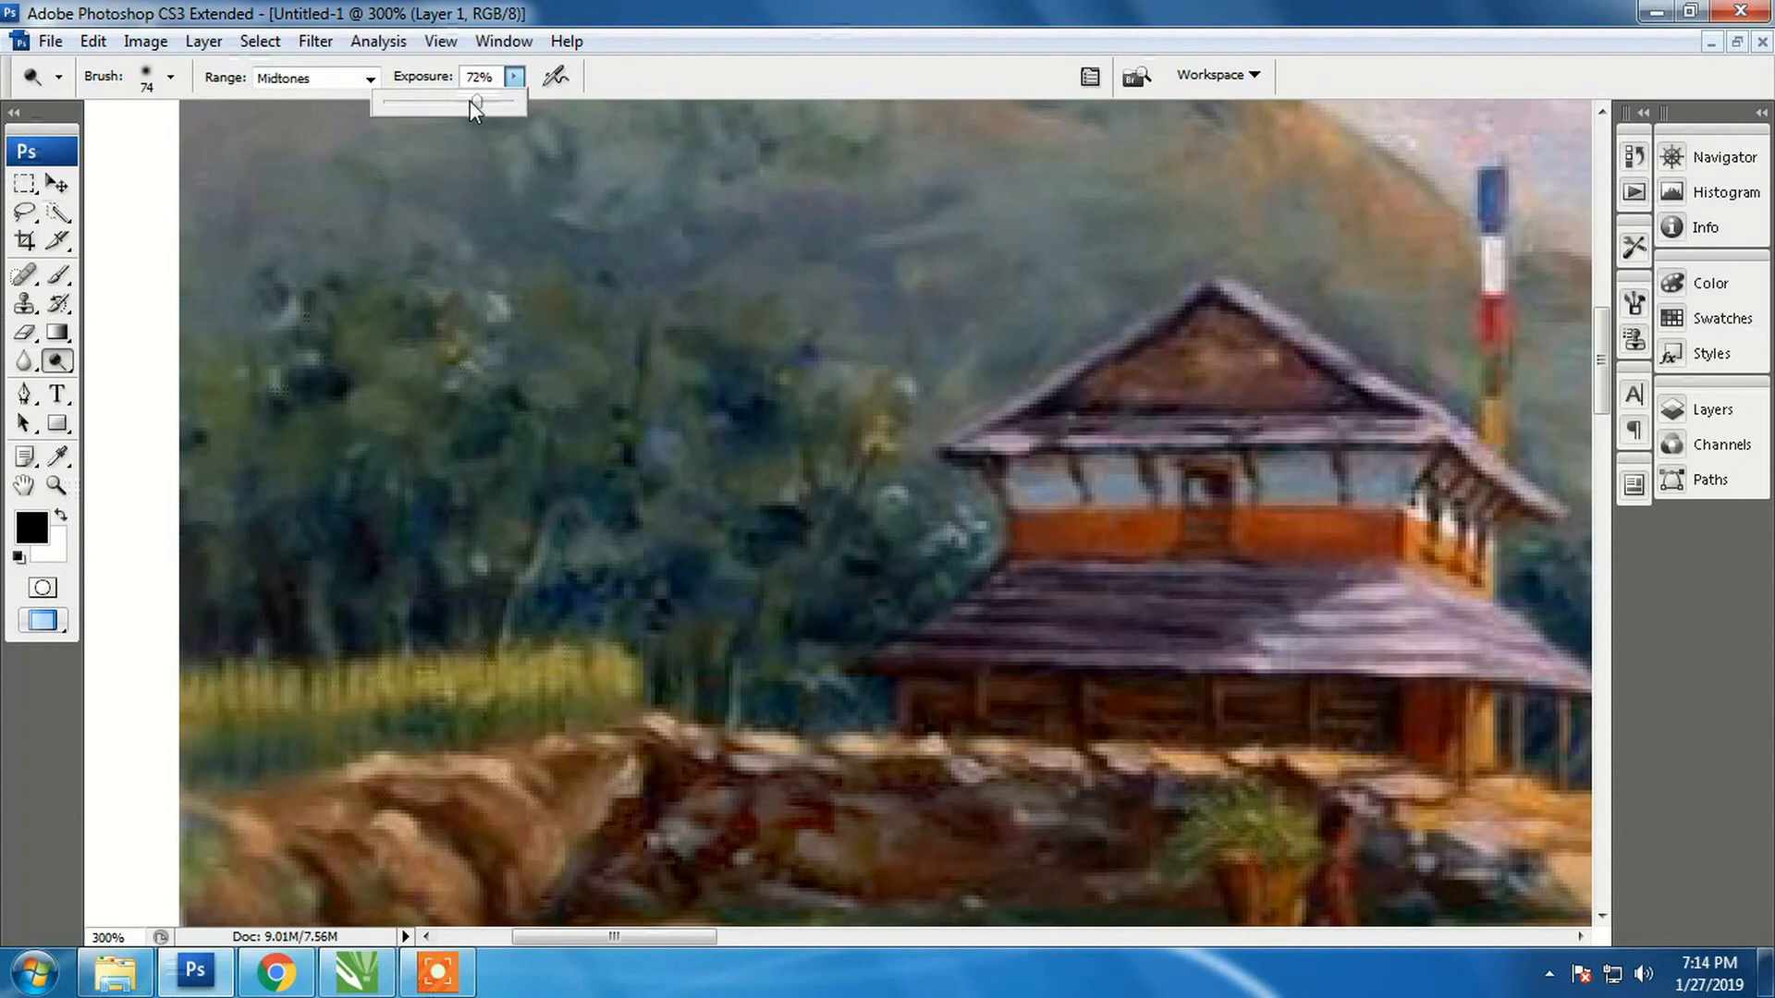
{"action": "left_click_drag", "start_coordinate": [470, 103], "coordinate": [402, 103]}
{"action": "left_click", "coordinate": [872, 644]}
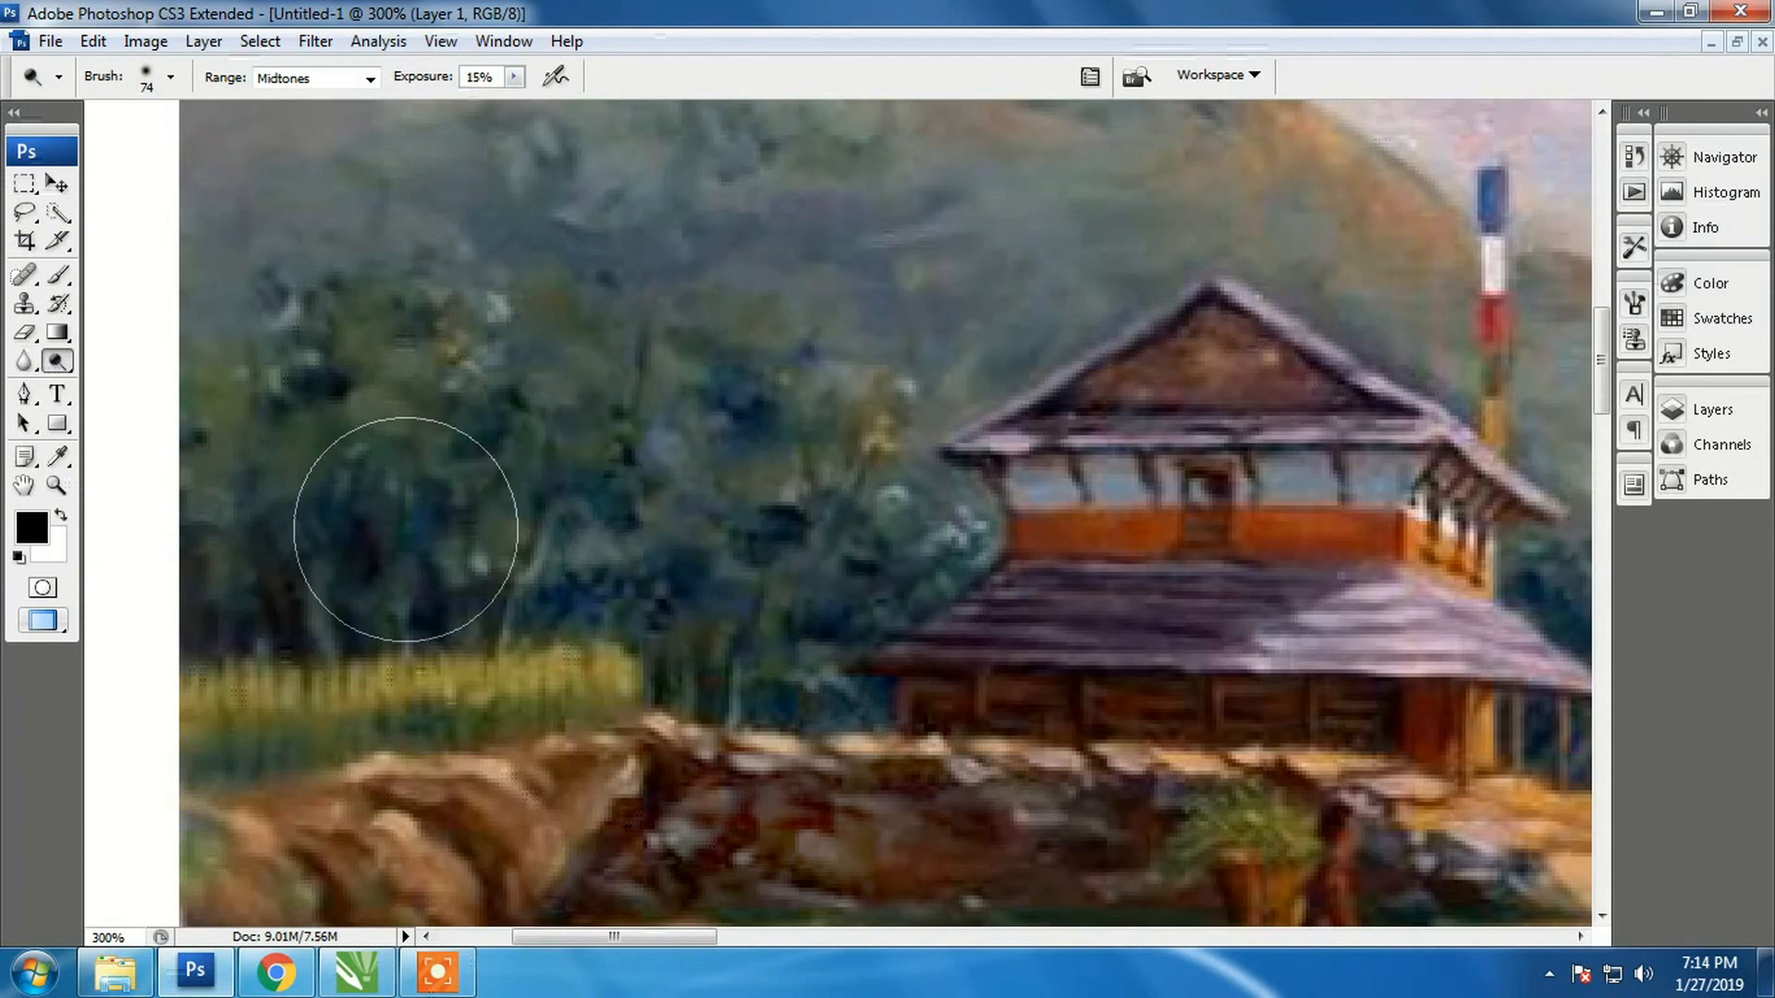
{"action": "left_click", "coordinate": [515, 77]}
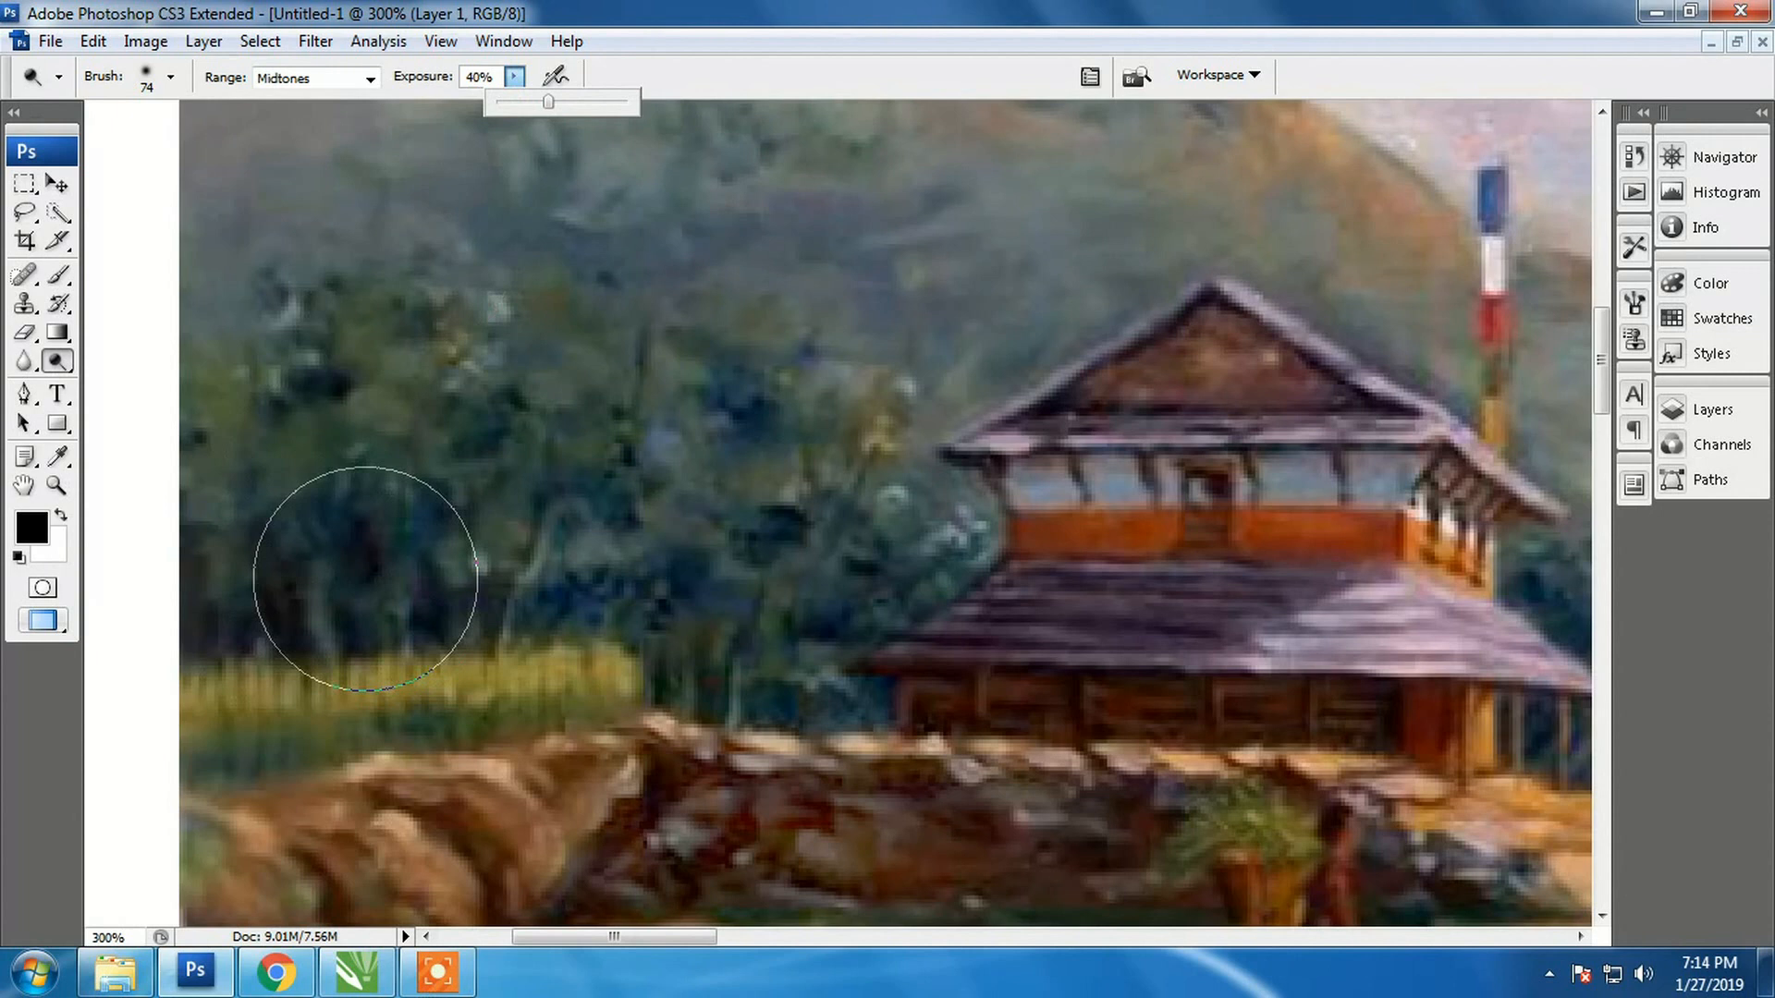
{"action": "left_click", "coordinate": [362, 577]}
{"action": "mouse_move", "coordinate": [454, 607]}
{"action": "left_mouse_down"}
{"action": "mouse_move", "coordinate": [572, 602]}
{"action": "mouse_move", "coordinate": [627, 650]}
{"action": "mouse_move", "coordinate": [234, 625]}
{"action": "mouse_move", "coordinate": [226, 574]}
{"action": "mouse_move", "coordinate": [283, 492]}
{"action": "left_mouse_up"}
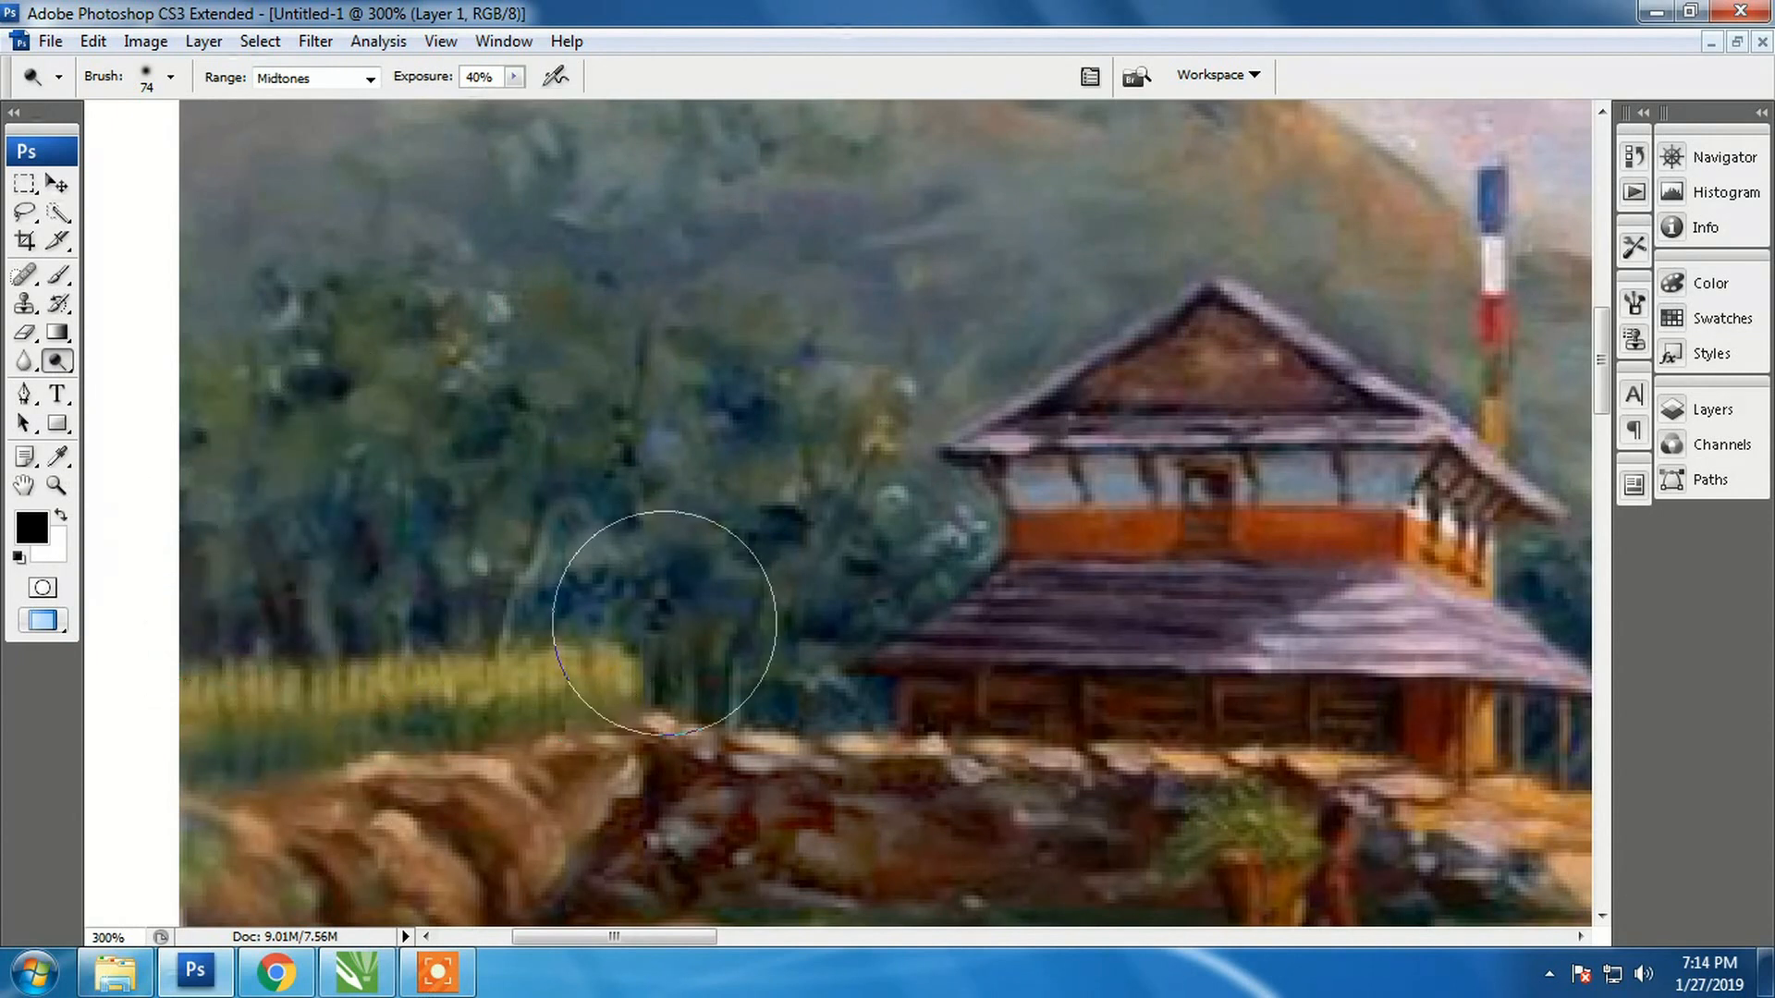
{"action": "left_click", "coordinate": [61, 362]}
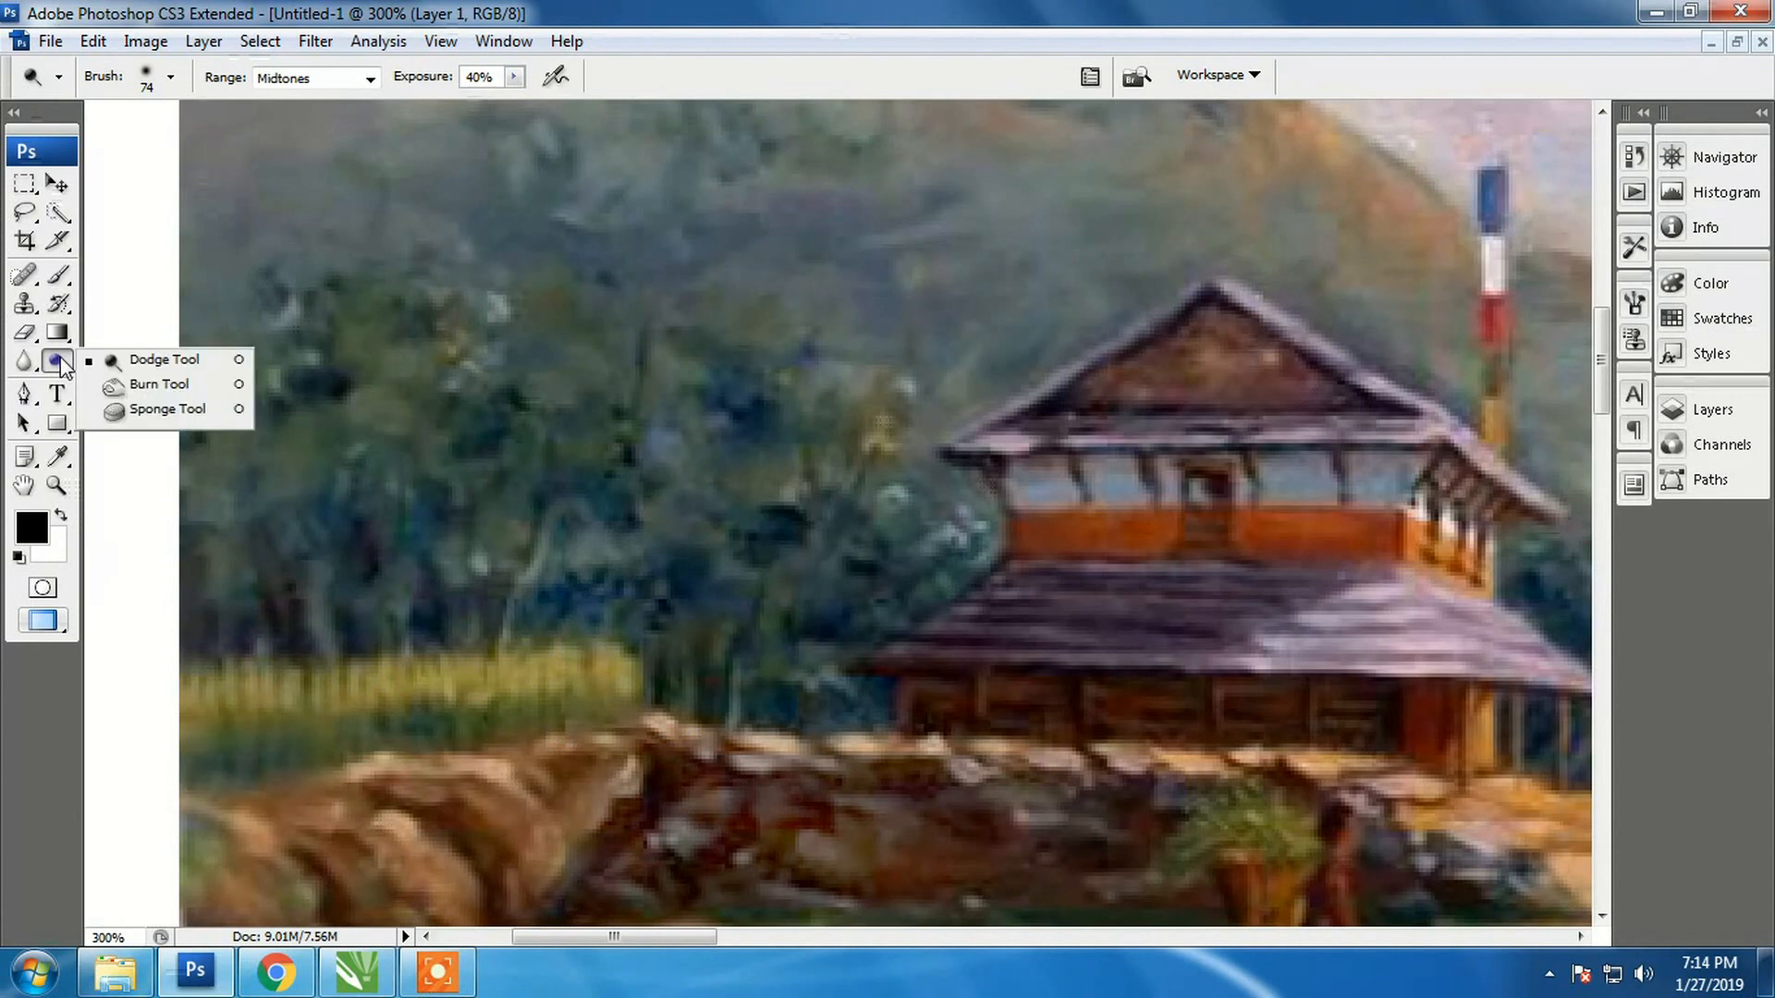
Make the layer of the mountain painting with the two hikers active
{"action": "key", "text": "z"}
{"action": "left_click", "coordinate": [943, 712], "text": "alt"}
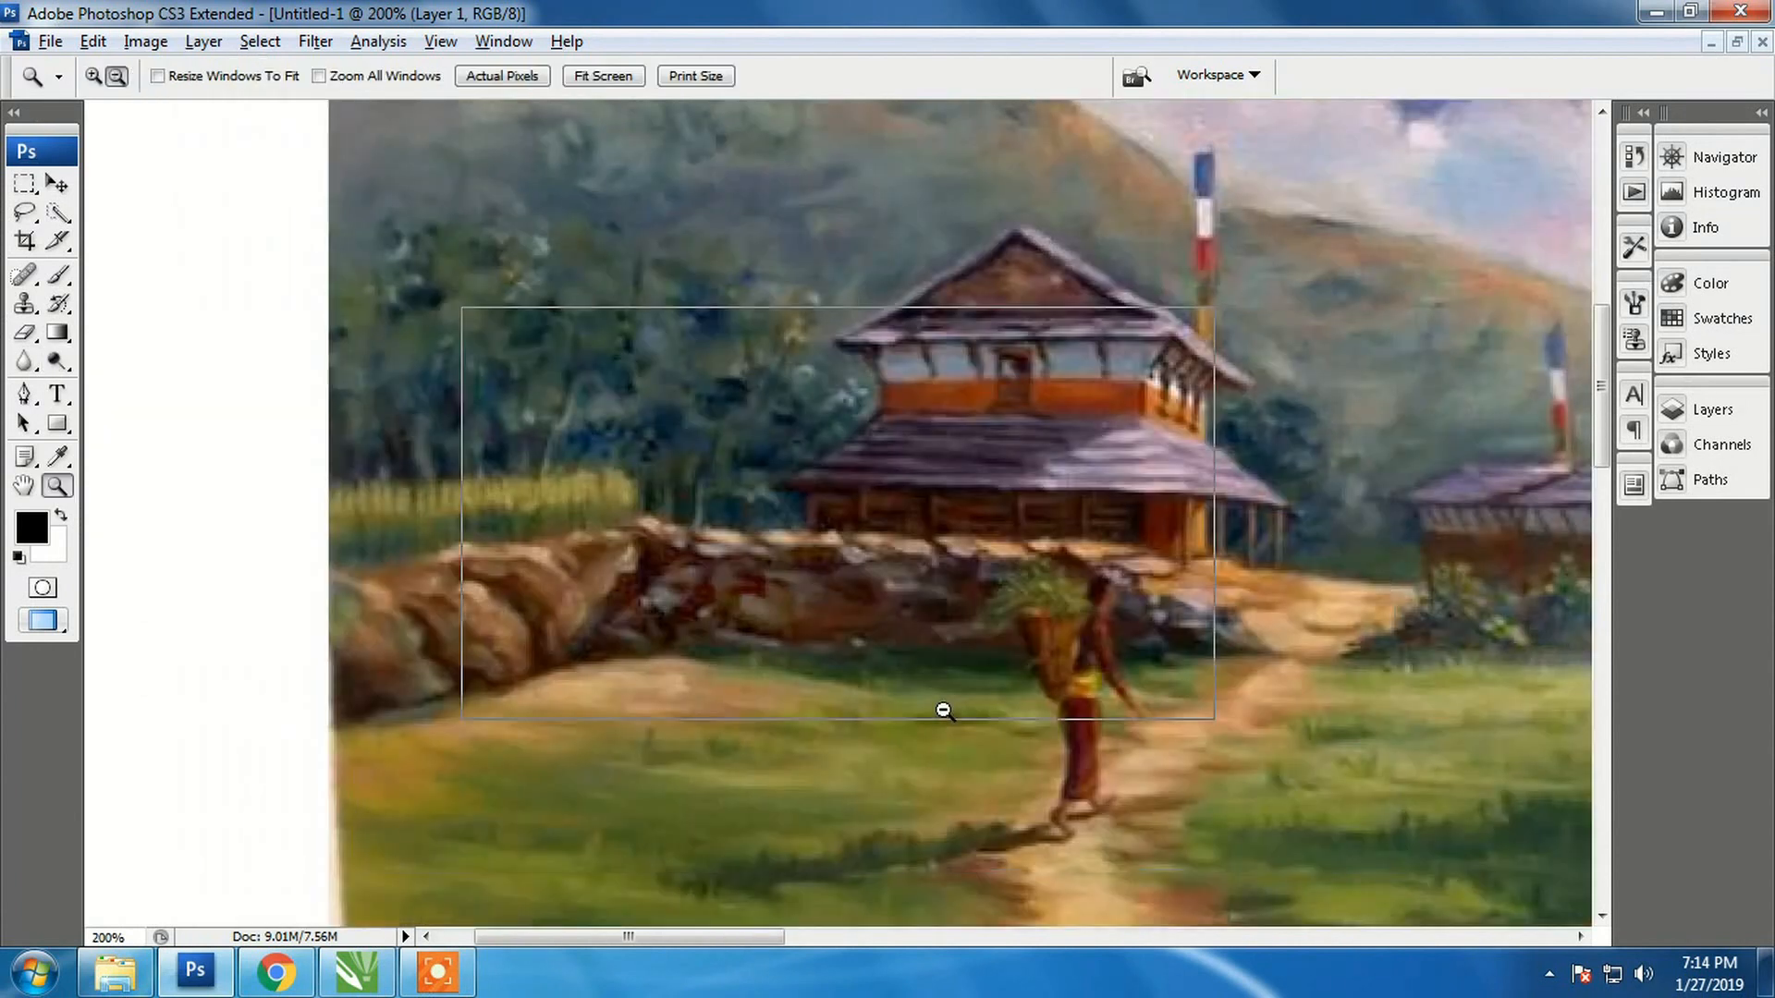
{"action": "left_click", "coordinate": [942, 713], "text": "alt"}
{"action": "left_click", "coordinate": [941, 712], "text": "alt"}
{"action": "left_click_drag", "start_coordinate": [904, 758], "coordinate": [286, 757]}
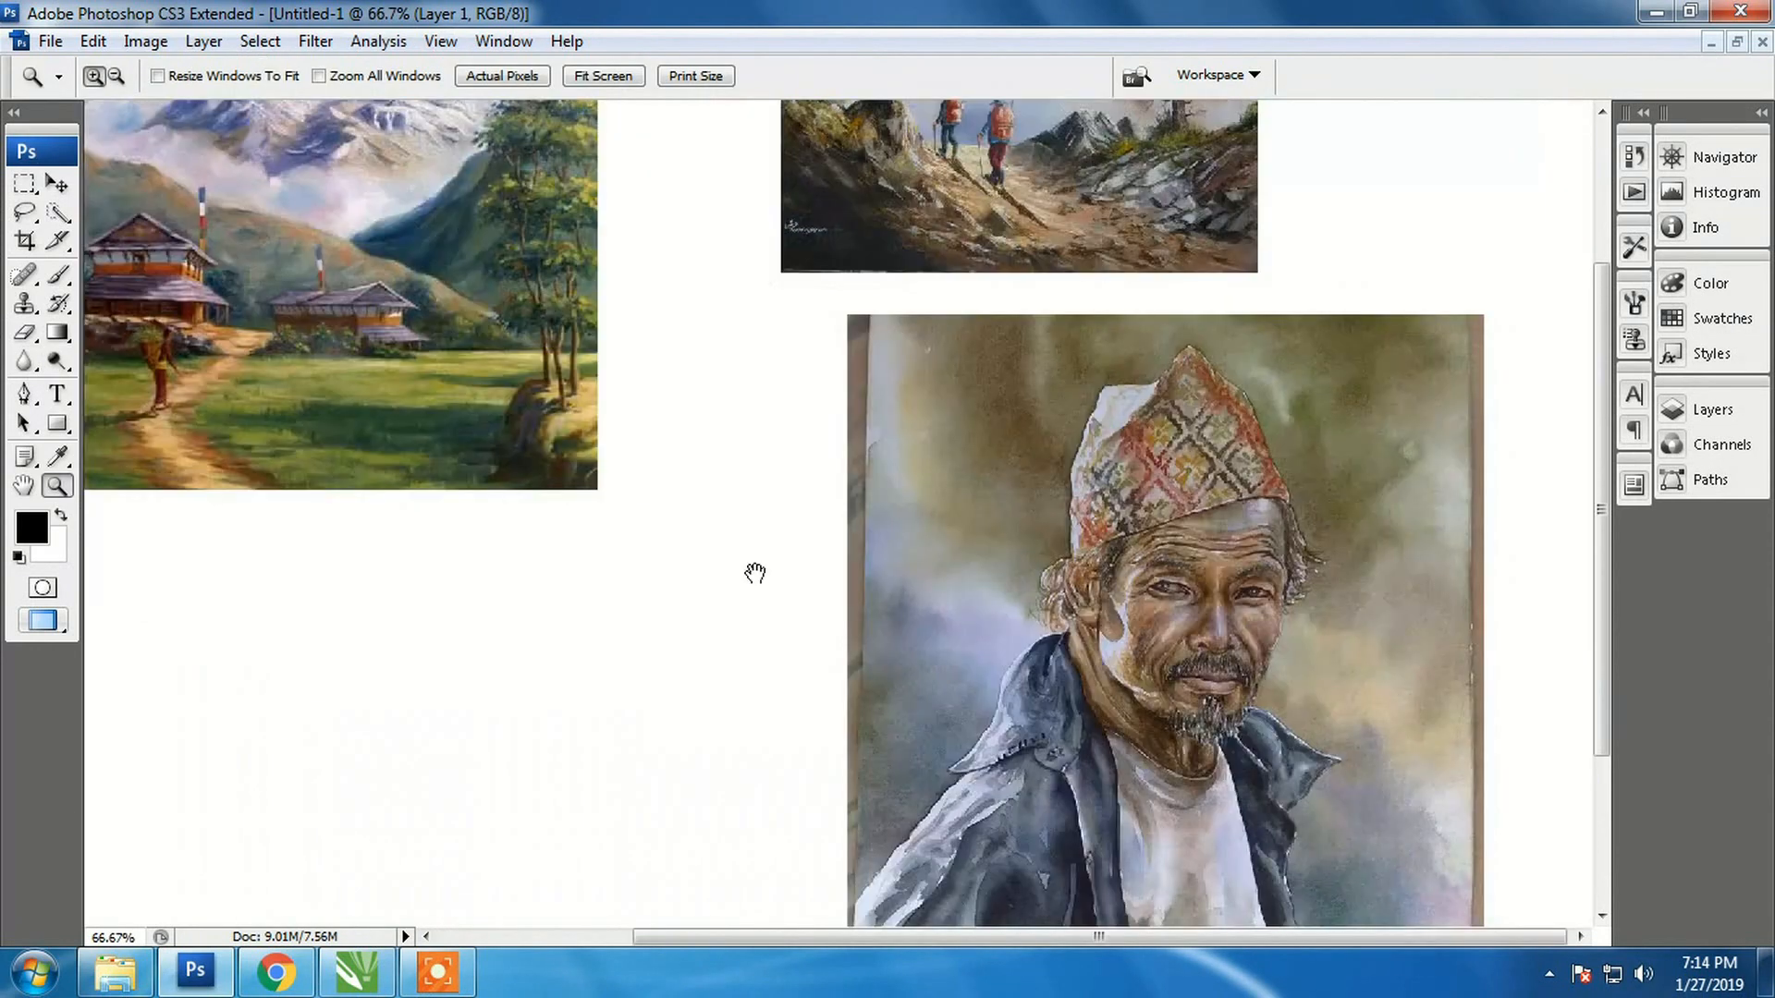
{"action": "scroll", "coordinate": [715, 622], "scroll_direction": "up", "scroll_amount": 3}
{"action": "left_click", "coordinate": [961, 480]}
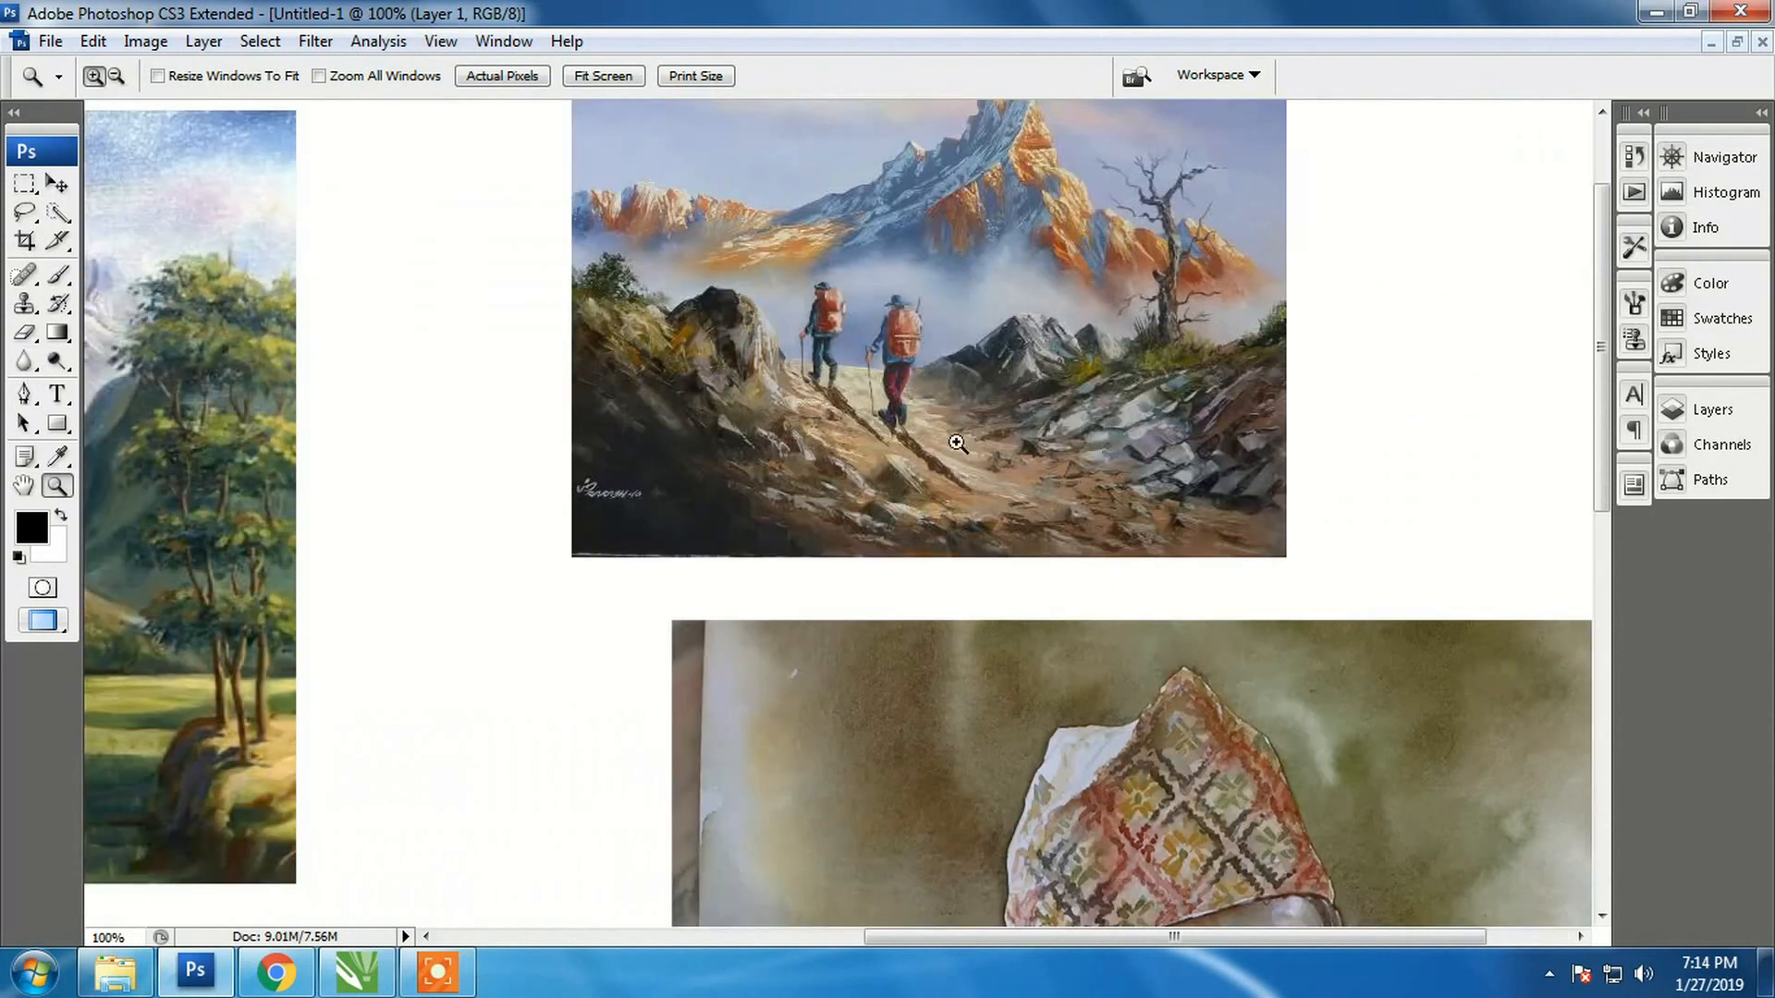
{"action": "left_click", "coordinate": [808, 428]}
{"action": "left_click", "coordinate": [492, 607]}
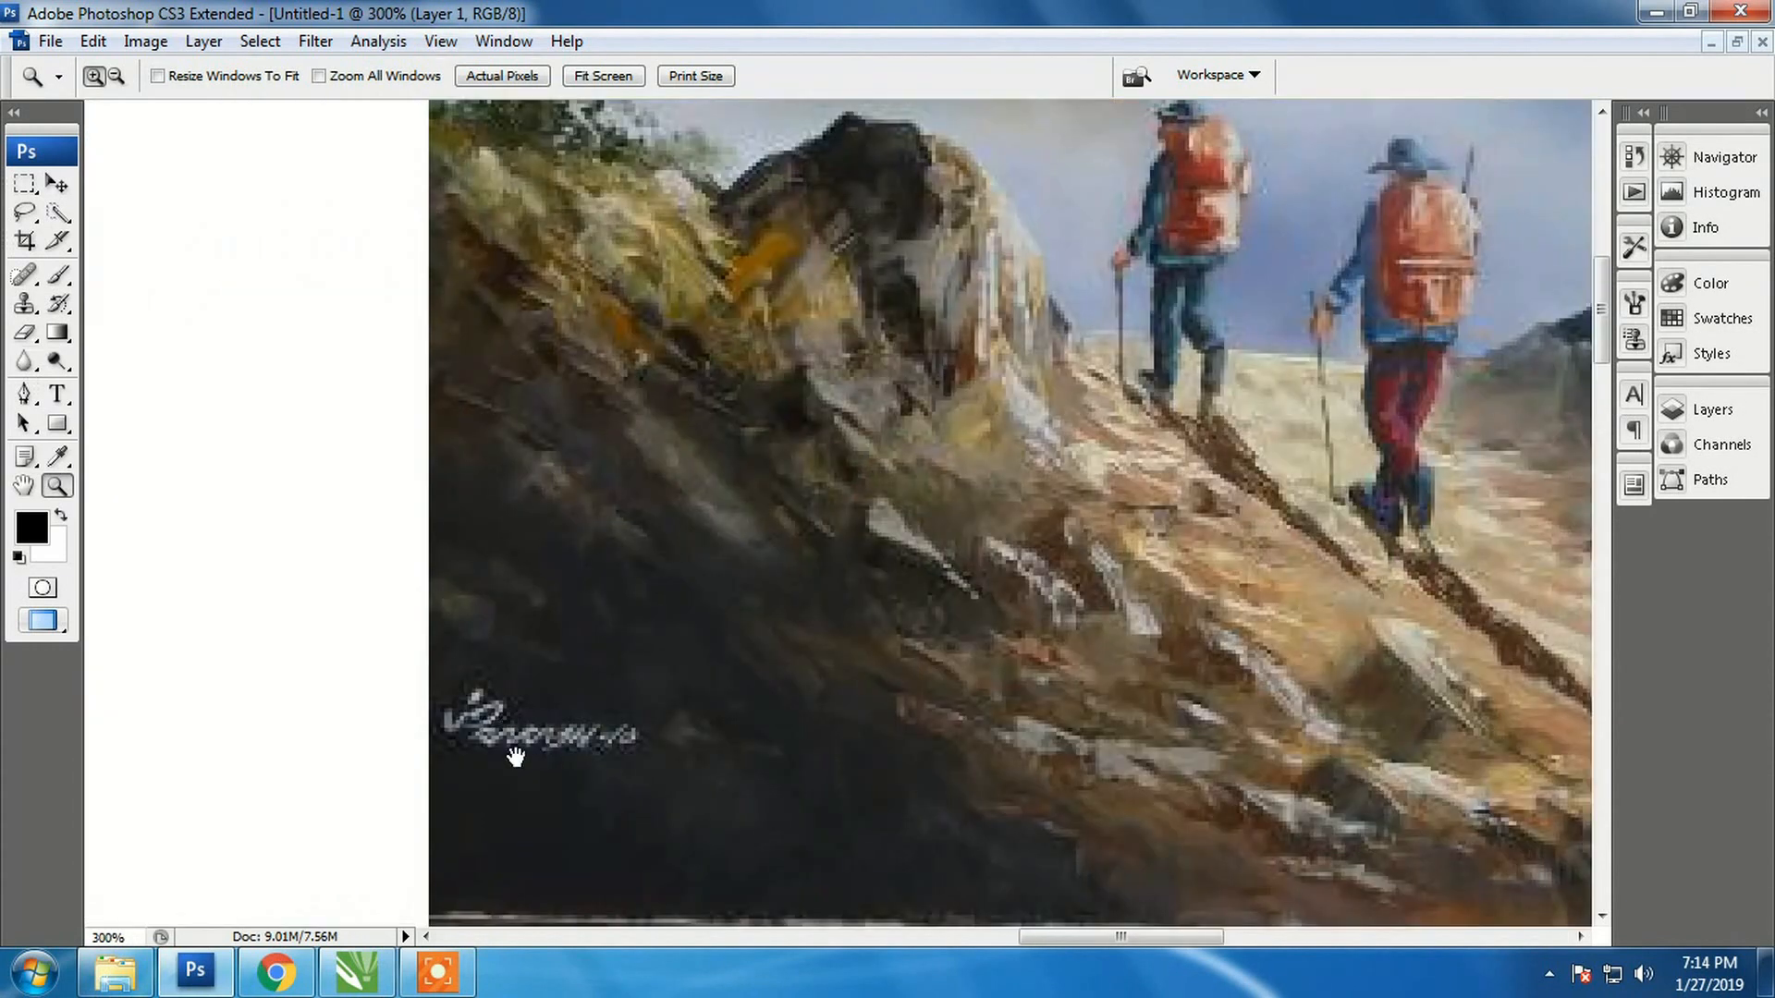
{"action": "scroll", "coordinate": [675, 509], "scroll_direction": "down", "scroll_amount": 4}
{"action": "left_click_drag", "start_coordinate": [695, 624], "coordinate": [729, 769]}
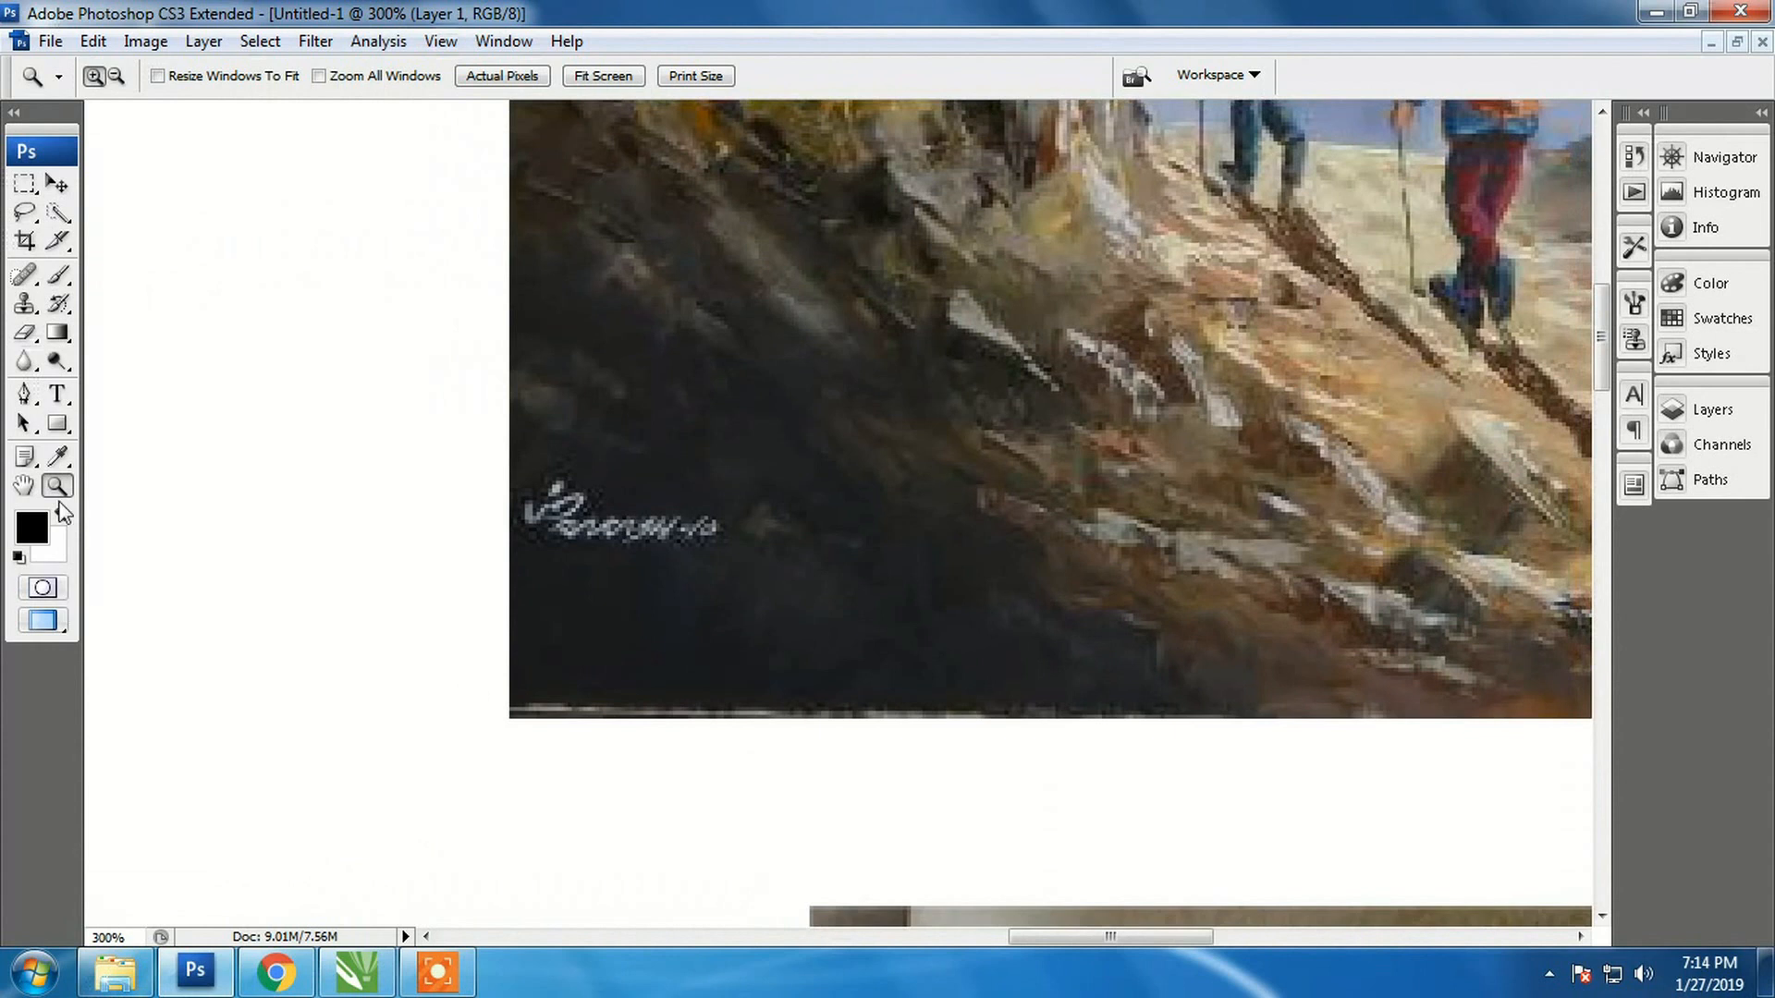
{"action": "key", "text": "v"}
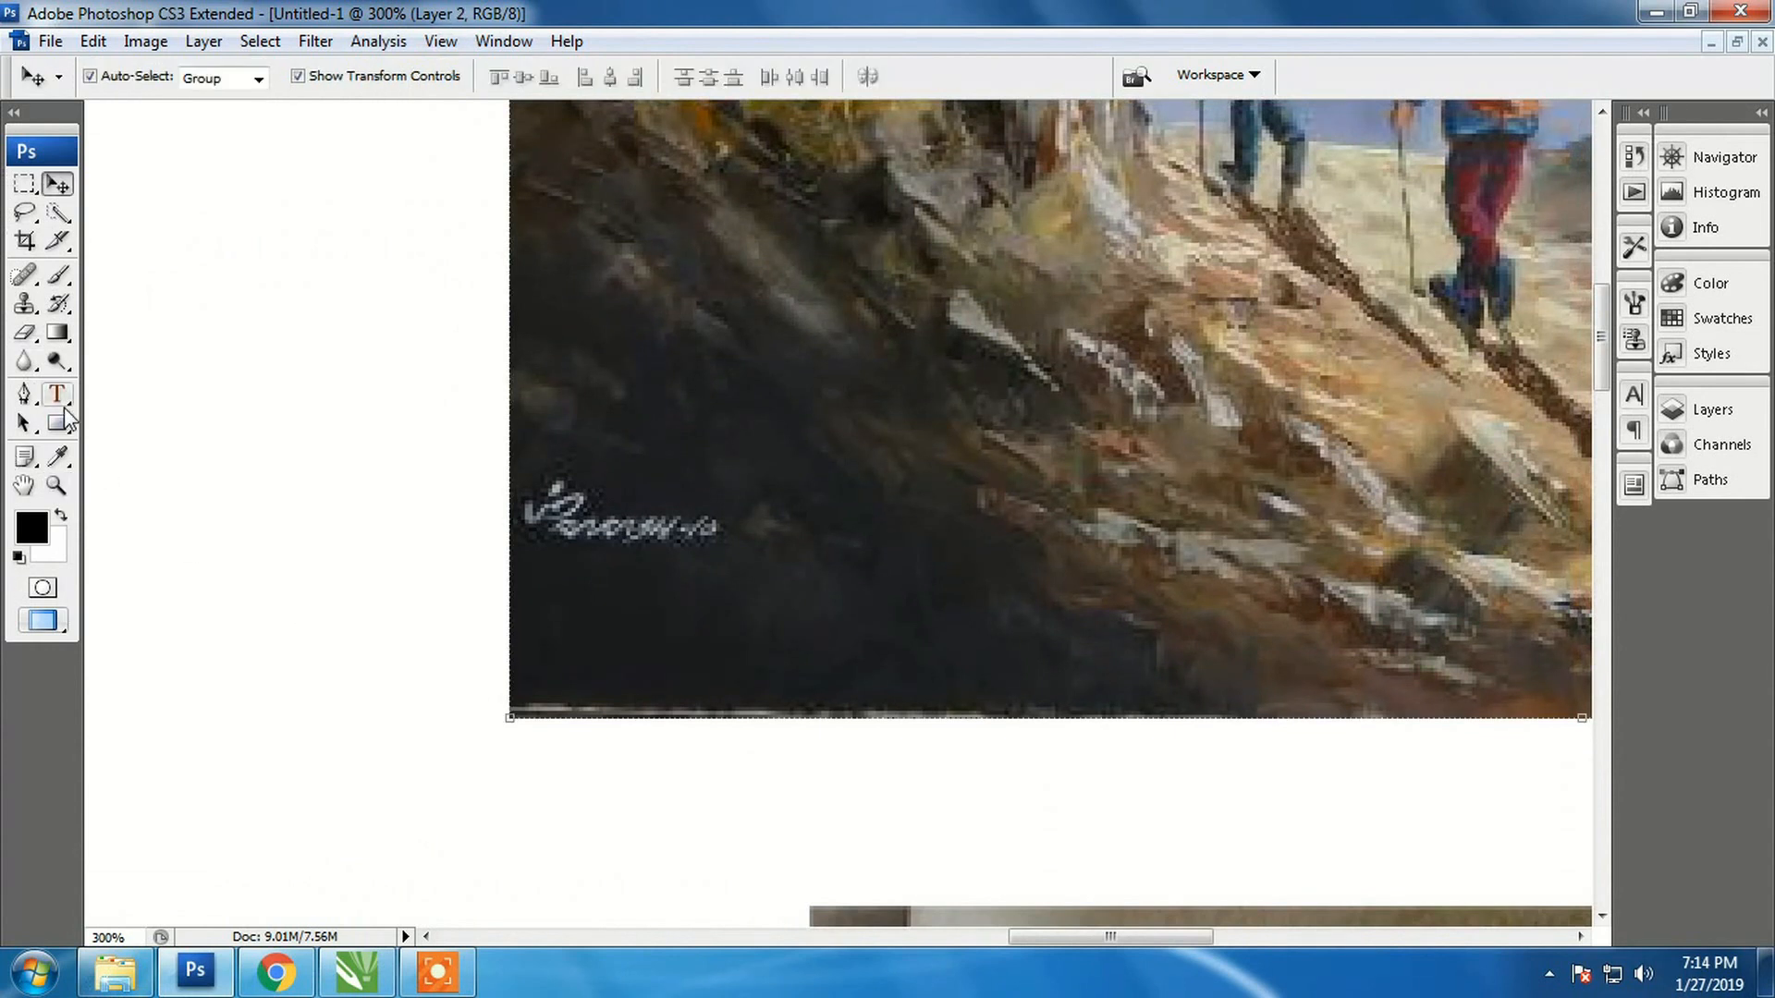
Lighten the dark rocky slope around the signature with the Dodge Tool, using the Midtones range at 40% exposure
{"action": "left_click", "coordinate": [56, 363]}
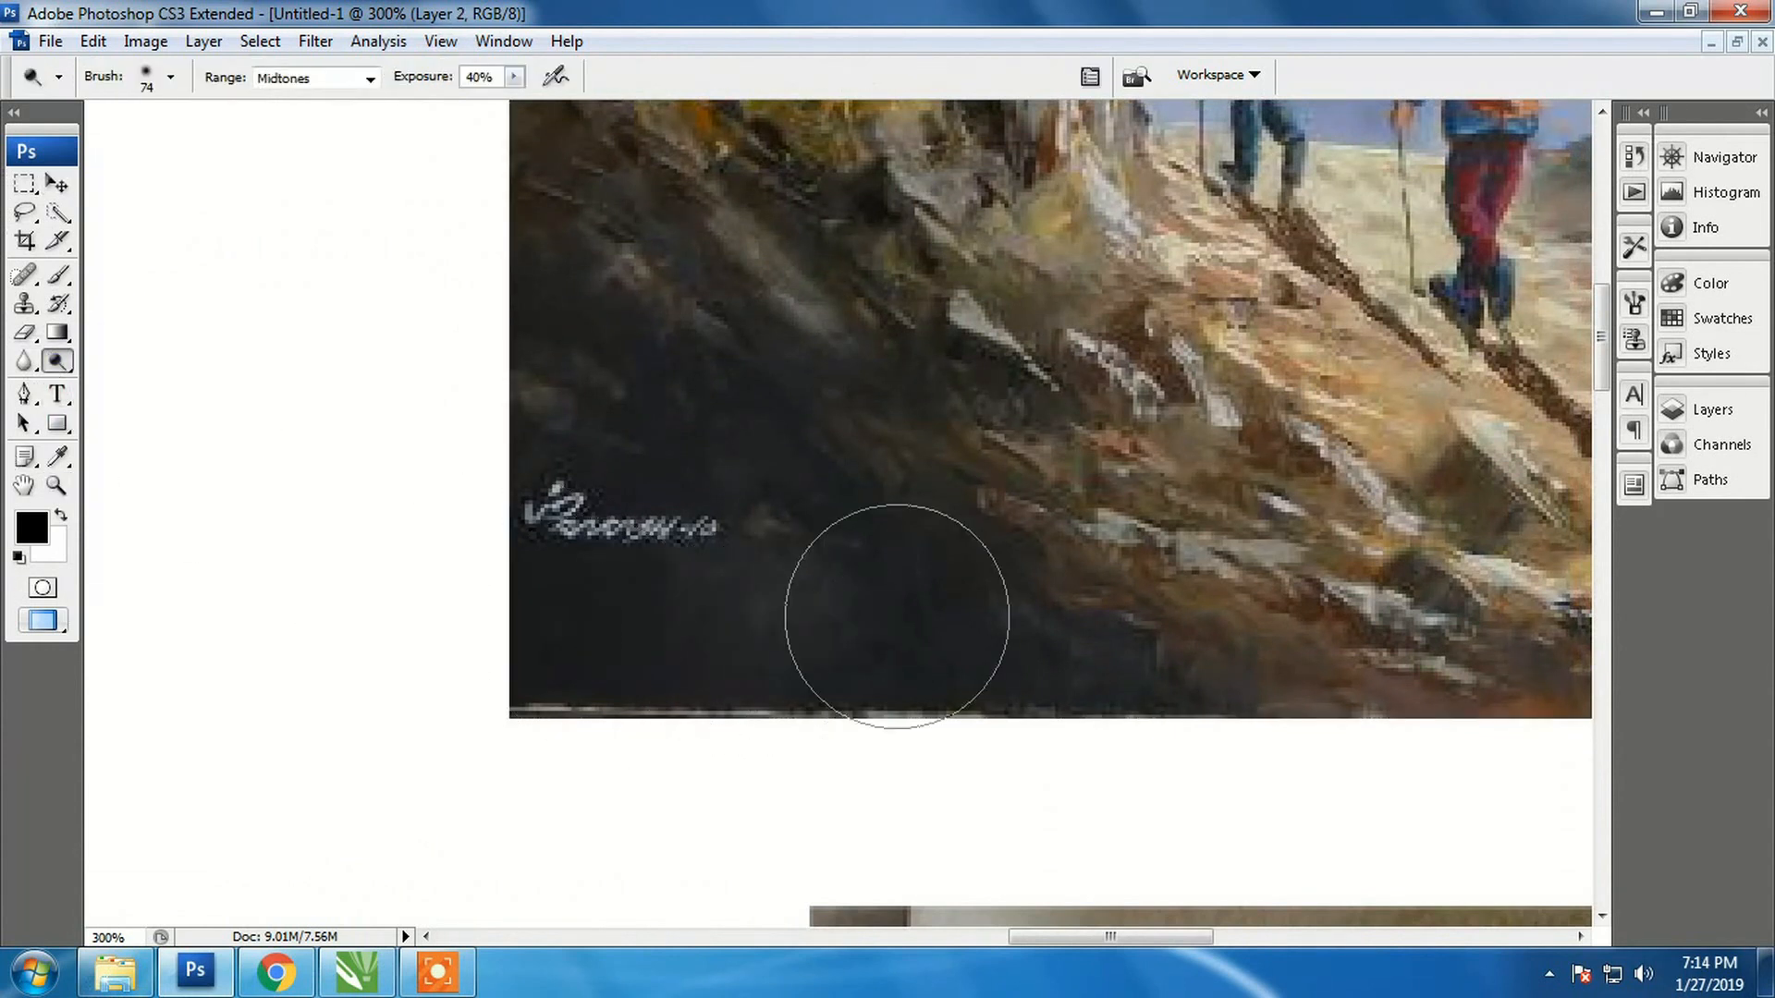
{"action": "left_click_drag", "start_coordinate": [689, 342], "coordinate": [808, 420]}
{"action": "mouse_move", "coordinate": [991, 594]}
{"action": "left_mouse_down"}
{"action": "mouse_move", "coordinate": [1061, 627]}
{"action": "mouse_move", "coordinate": [1151, 624]}
{"action": "left_mouse_up"}
{"action": "left_click_drag", "start_coordinate": [862, 328], "coordinate": [987, 343]}
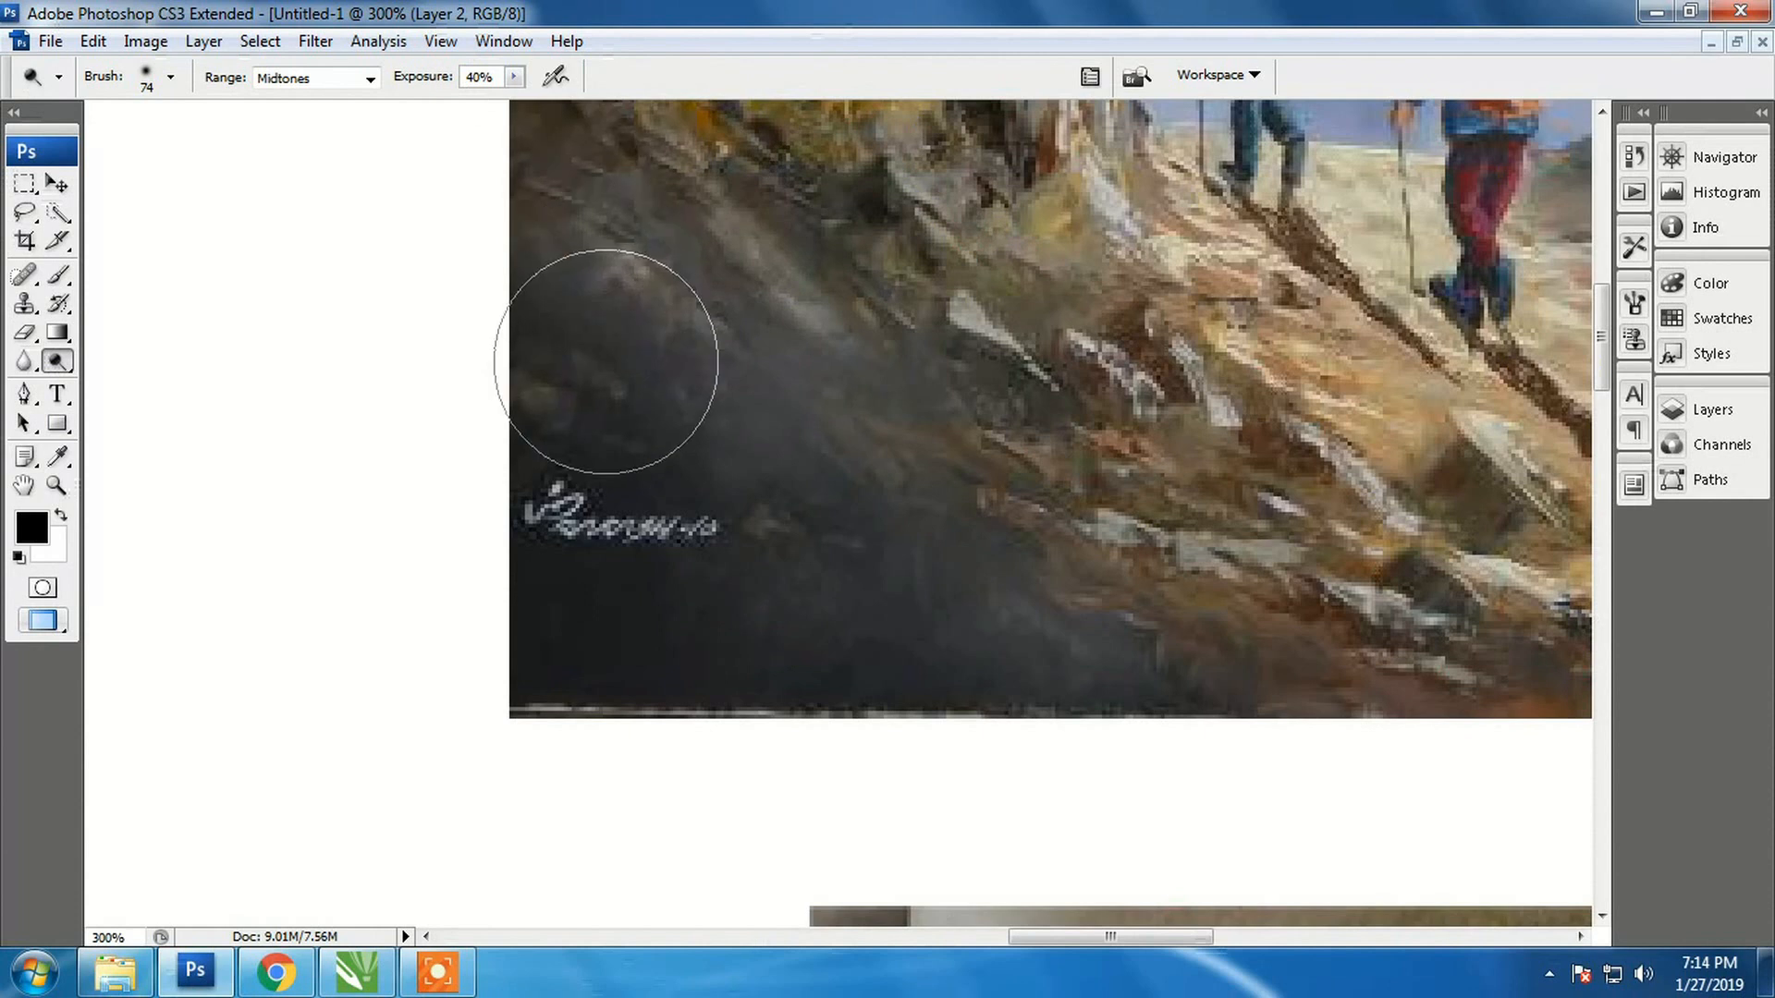
Switch from the Dodge Tool to the Burn Tool with all three paintings in view
{"action": "key", "text": "z"}
{"action": "left_click", "coordinate": [795, 484], "text": "alt"}
{"action": "left_click", "coordinate": [796, 480], "text": "alt"}
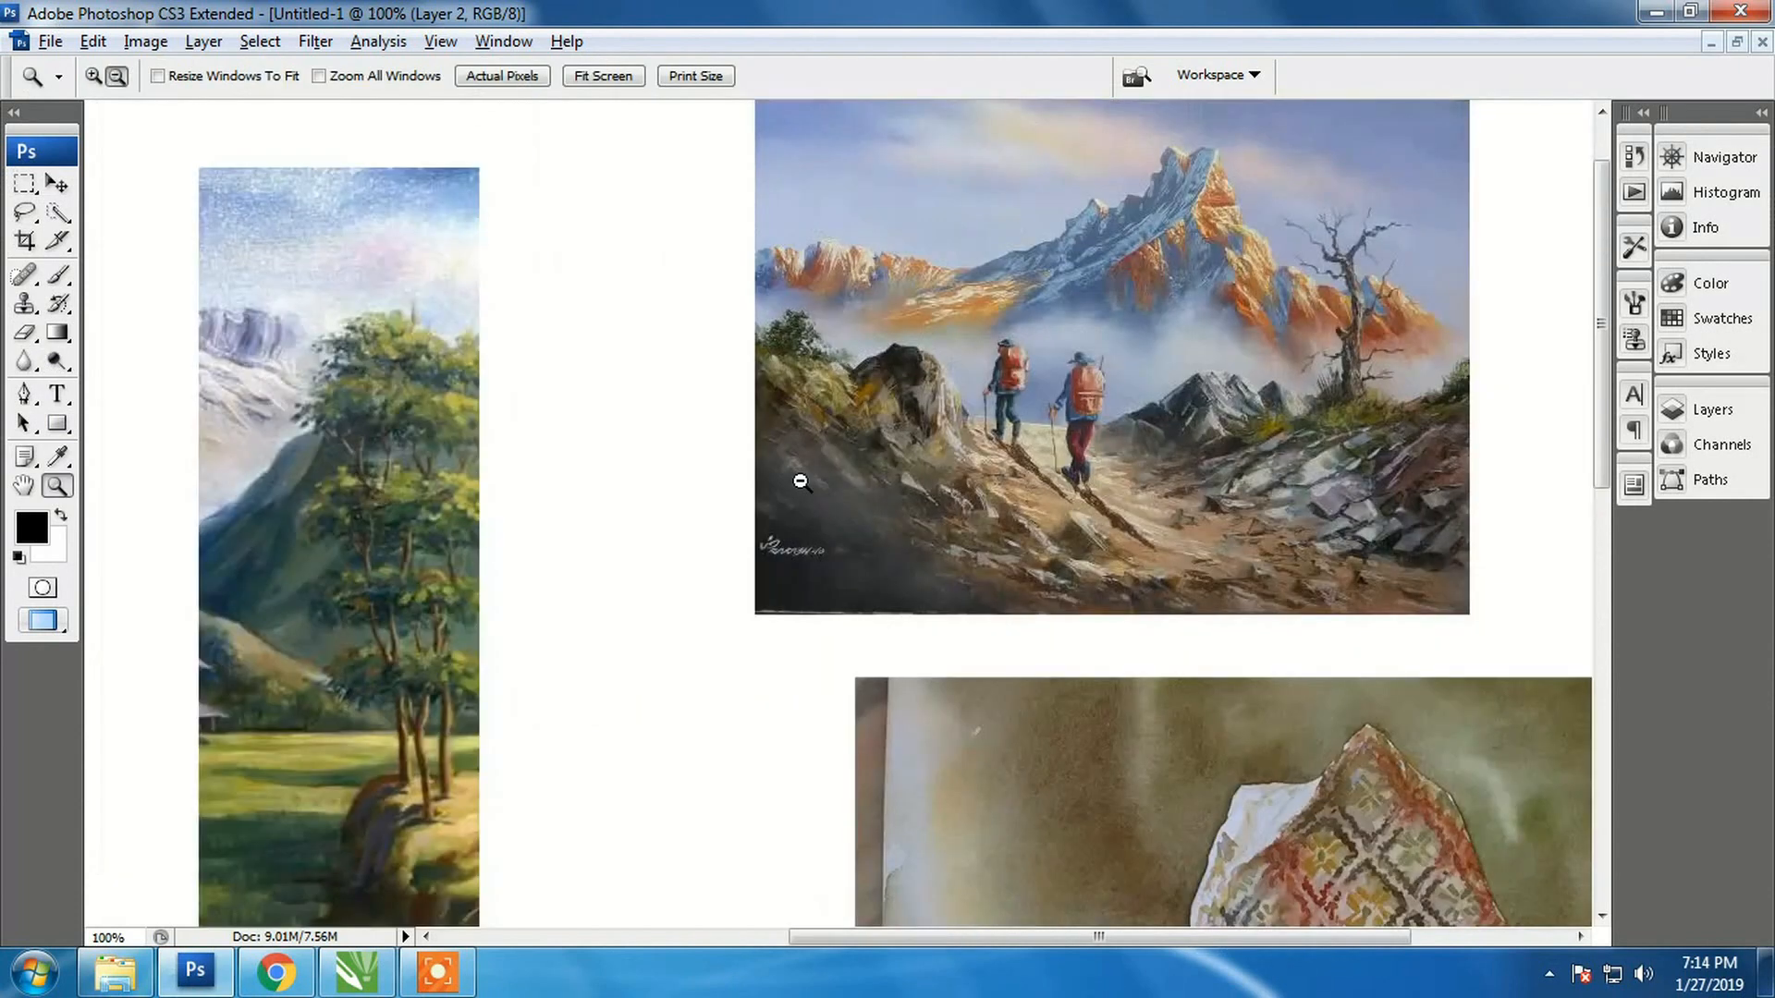
{"action": "left_click", "coordinate": [447, 558], "text": "alt"}
{"action": "left_click", "coordinate": [57, 363]}
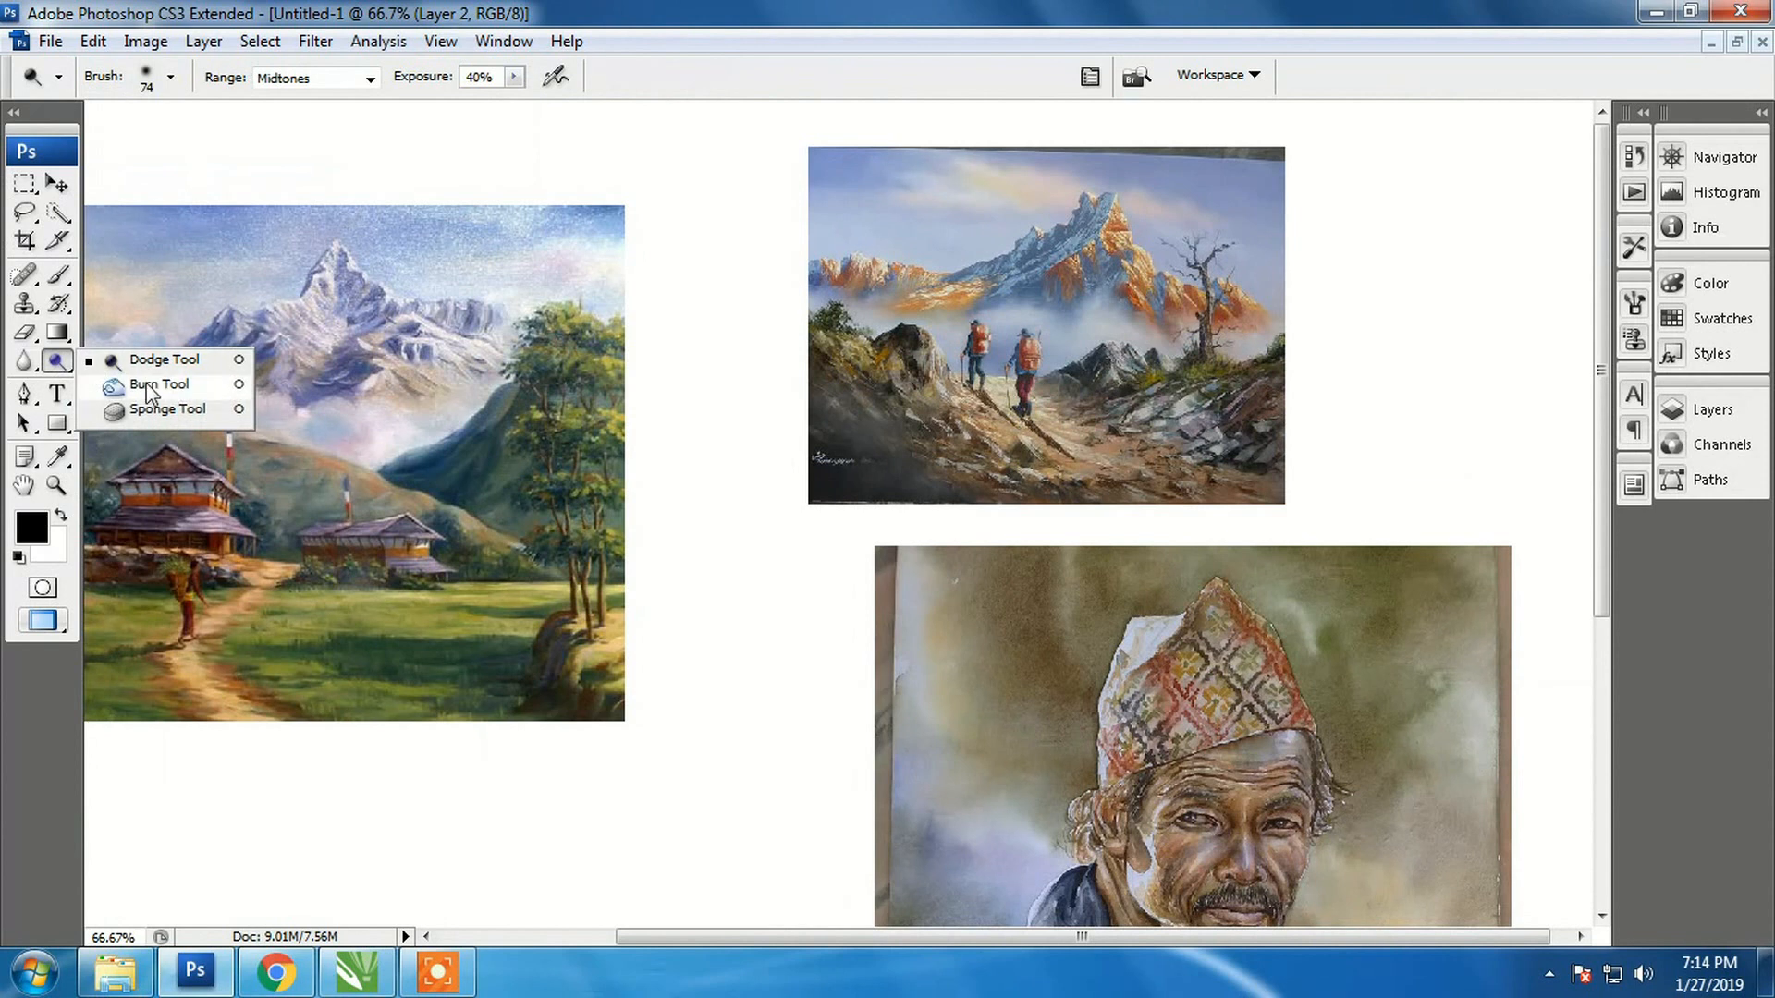
{"action": "left_click", "coordinate": [159, 384]}
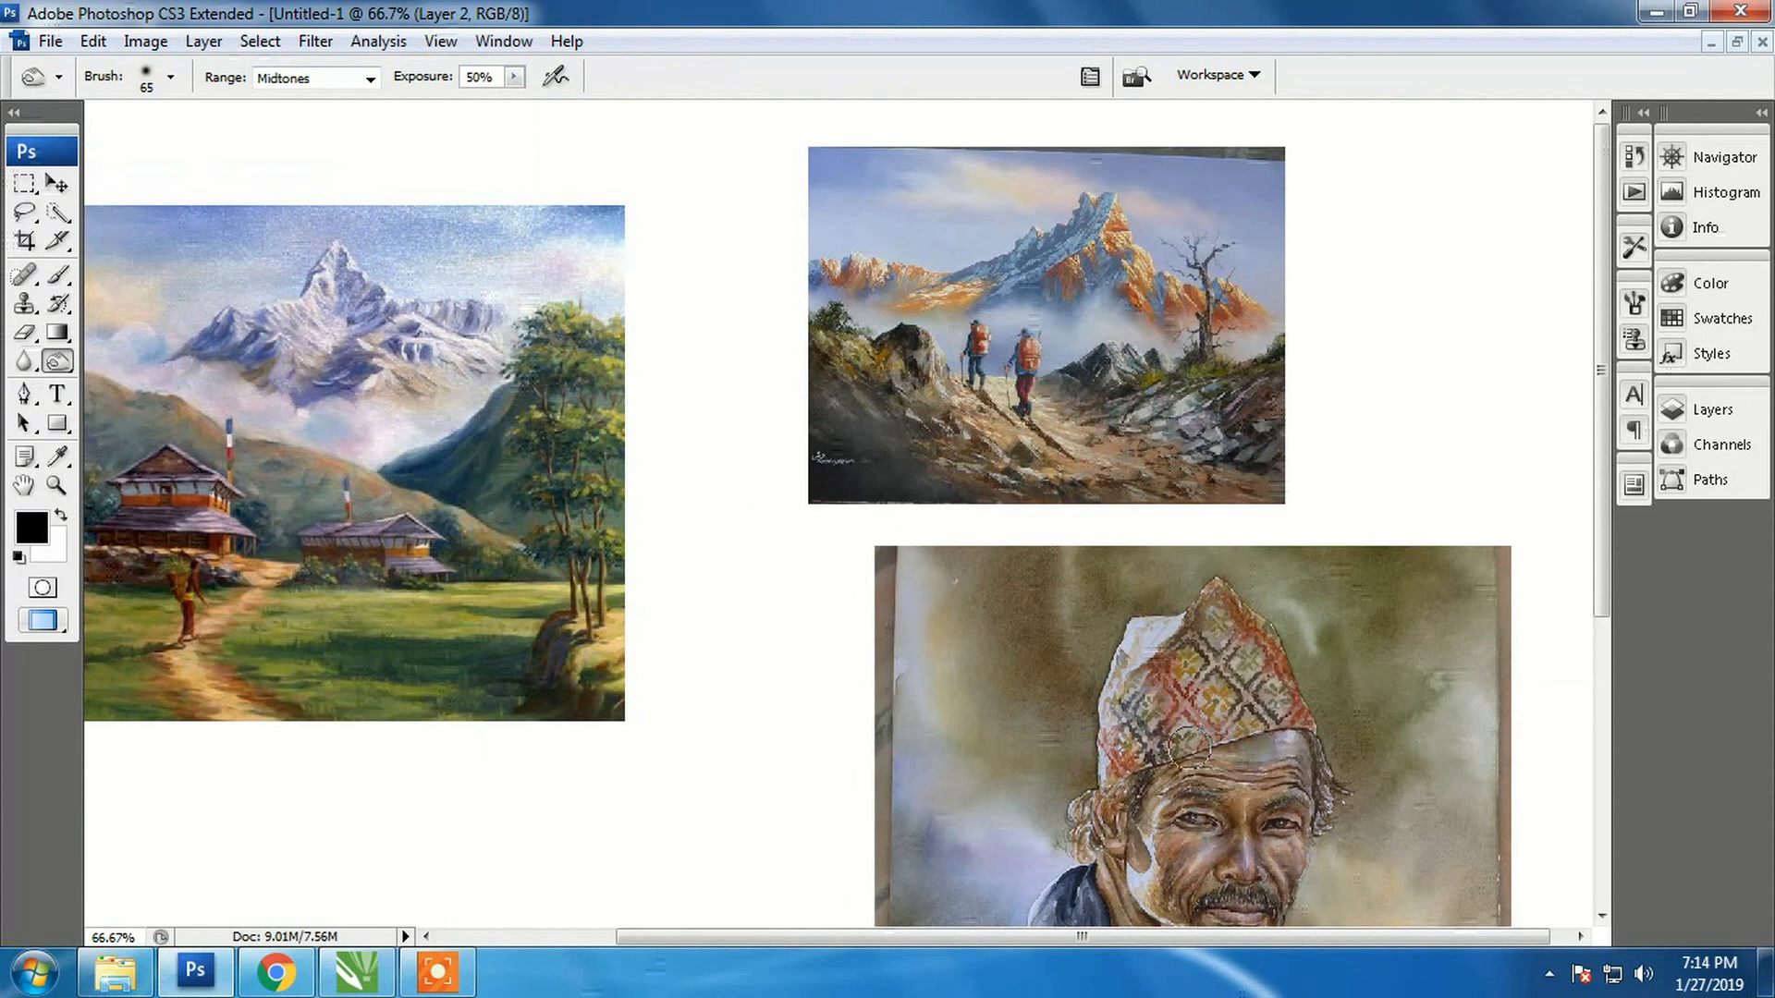
Examine the light and dark areas of the face in the portrait of the man with the patterned cap
{"action": "key", "text": "z"}
{"action": "left_click", "coordinate": [1263, 790]}
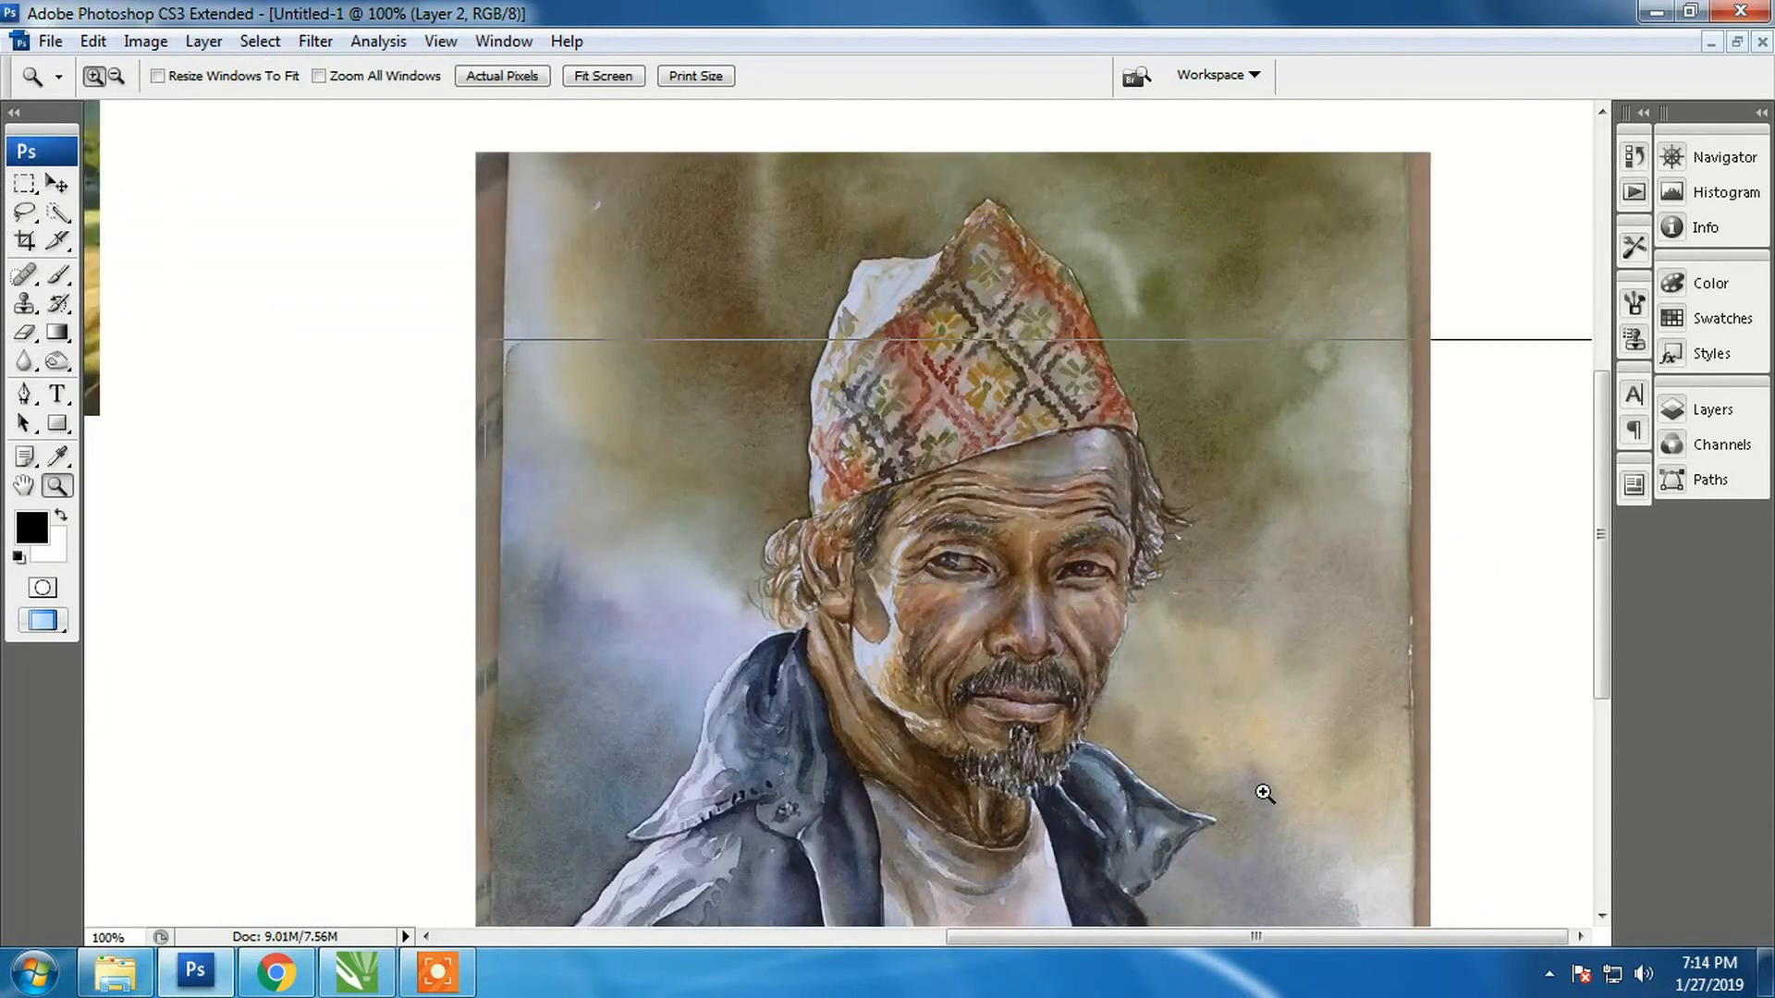
{"action": "left_click", "coordinate": [1264, 792]}
{"action": "left_click_drag", "start_coordinate": [684, 680], "coordinate": [966, 788]}
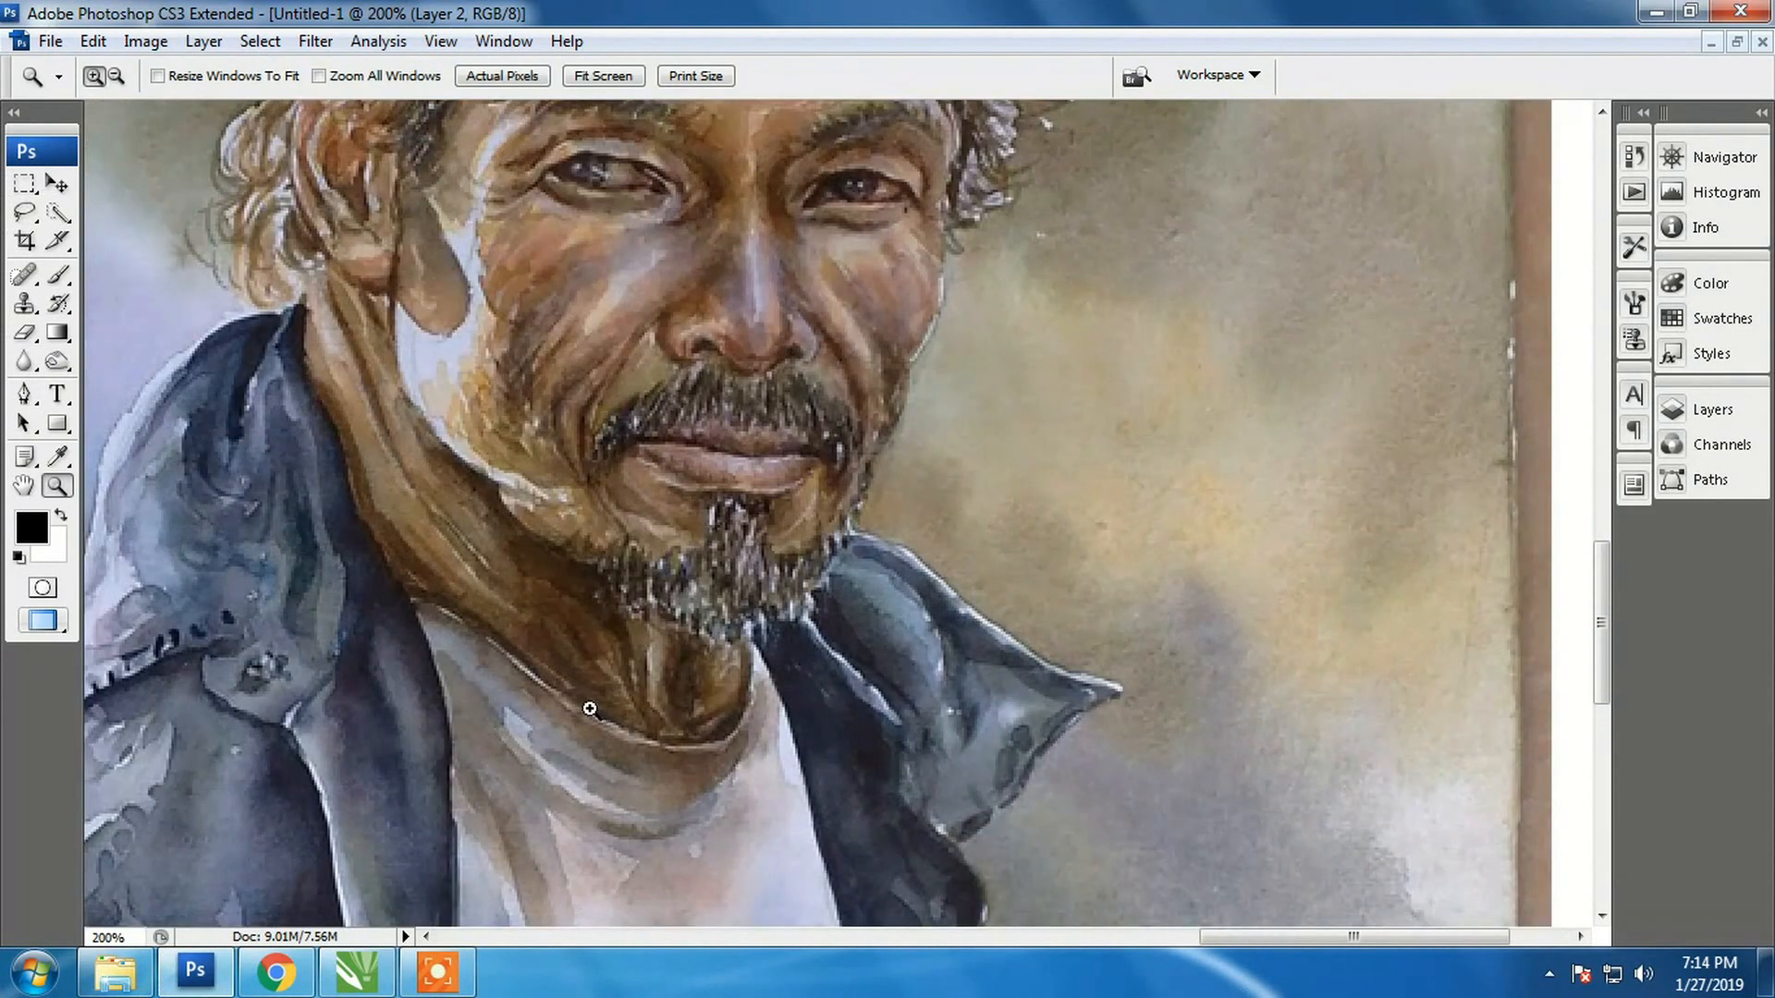
{"action": "key", "text": "v"}
{"action": "left_click_drag", "start_coordinate": [658, 473], "coordinate": [722, 703]}
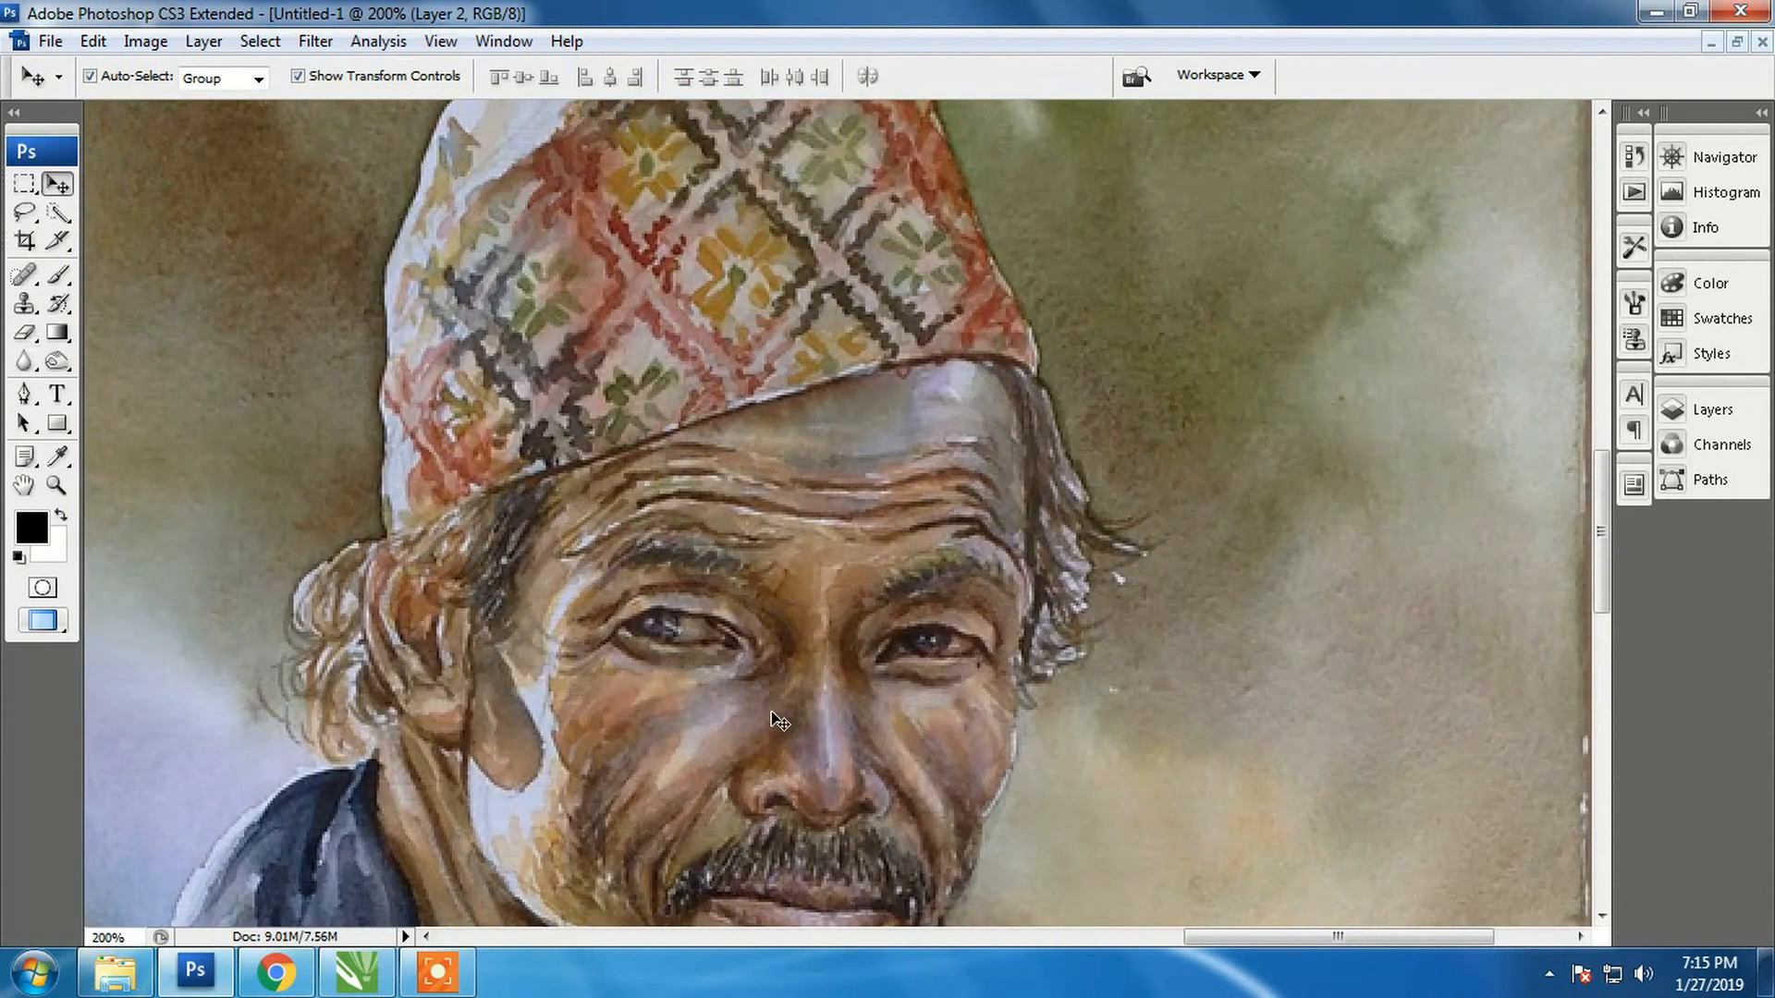
{"action": "left_click_drag", "start_coordinate": [843, 821], "coordinate": [824, 647]}
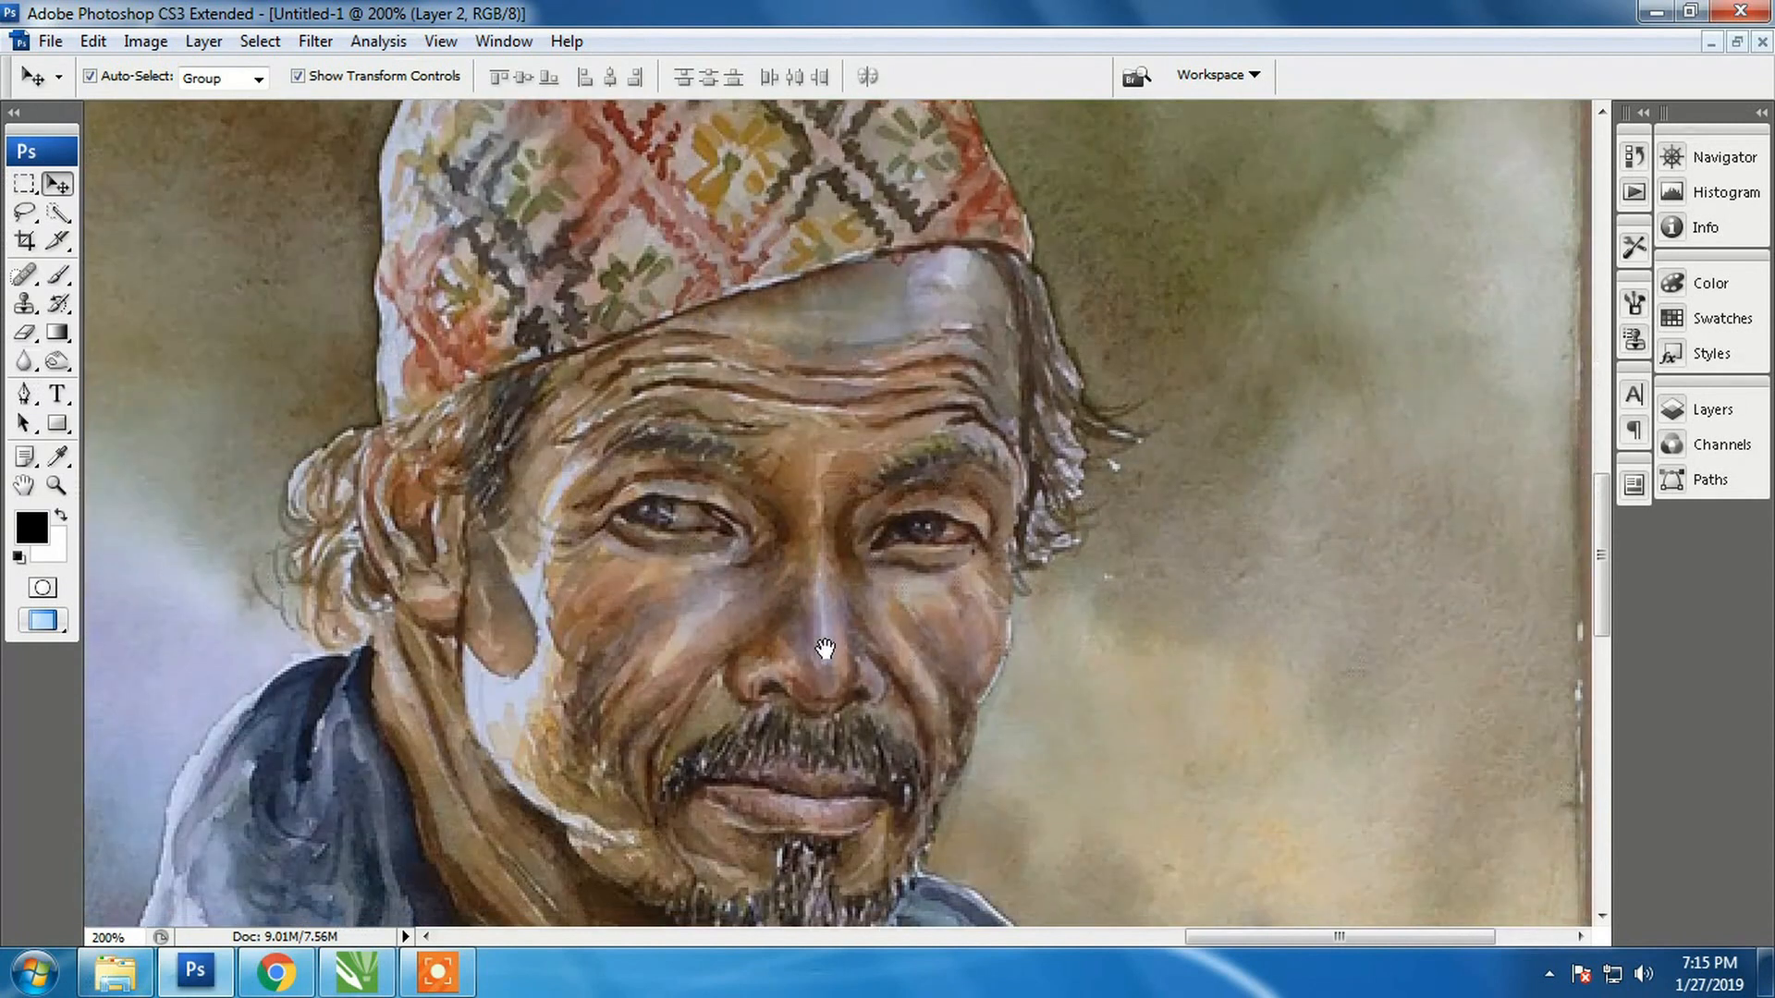
{"action": "left_click_drag", "start_coordinate": [572, 645], "coordinate": [549, 450]}
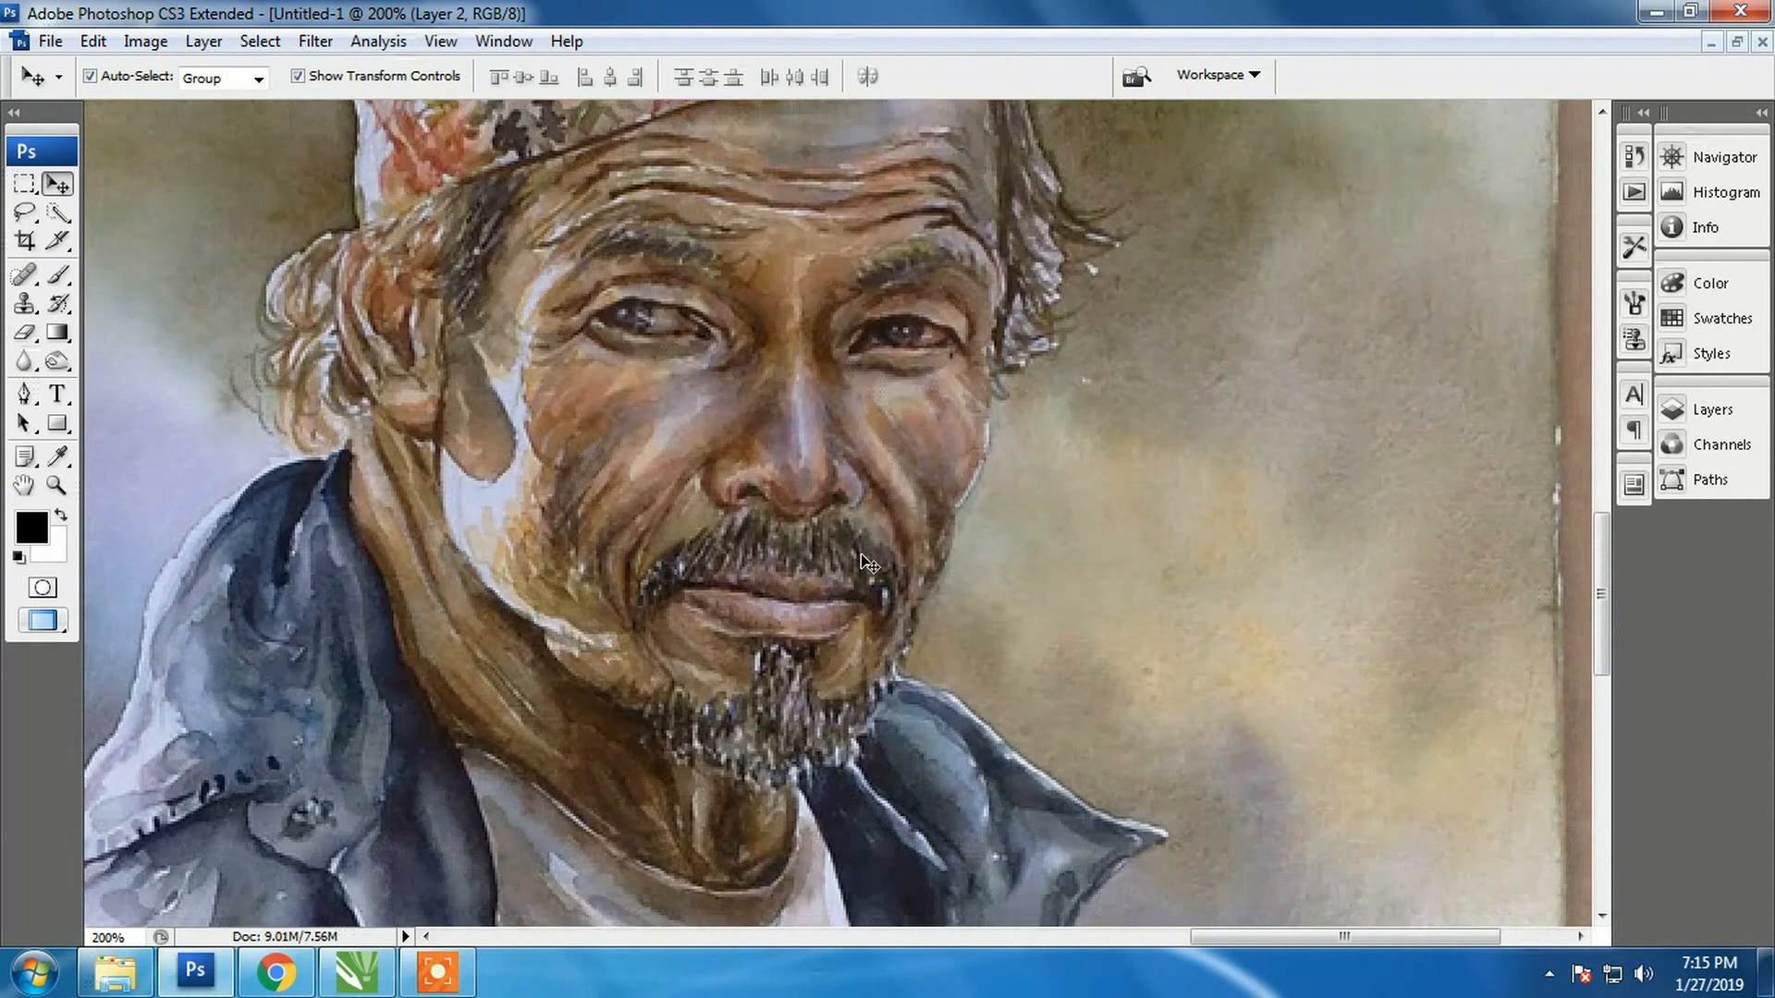
{"action": "left_click_drag", "start_coordinate": [804, 753], "coordinate": [773, 794]}
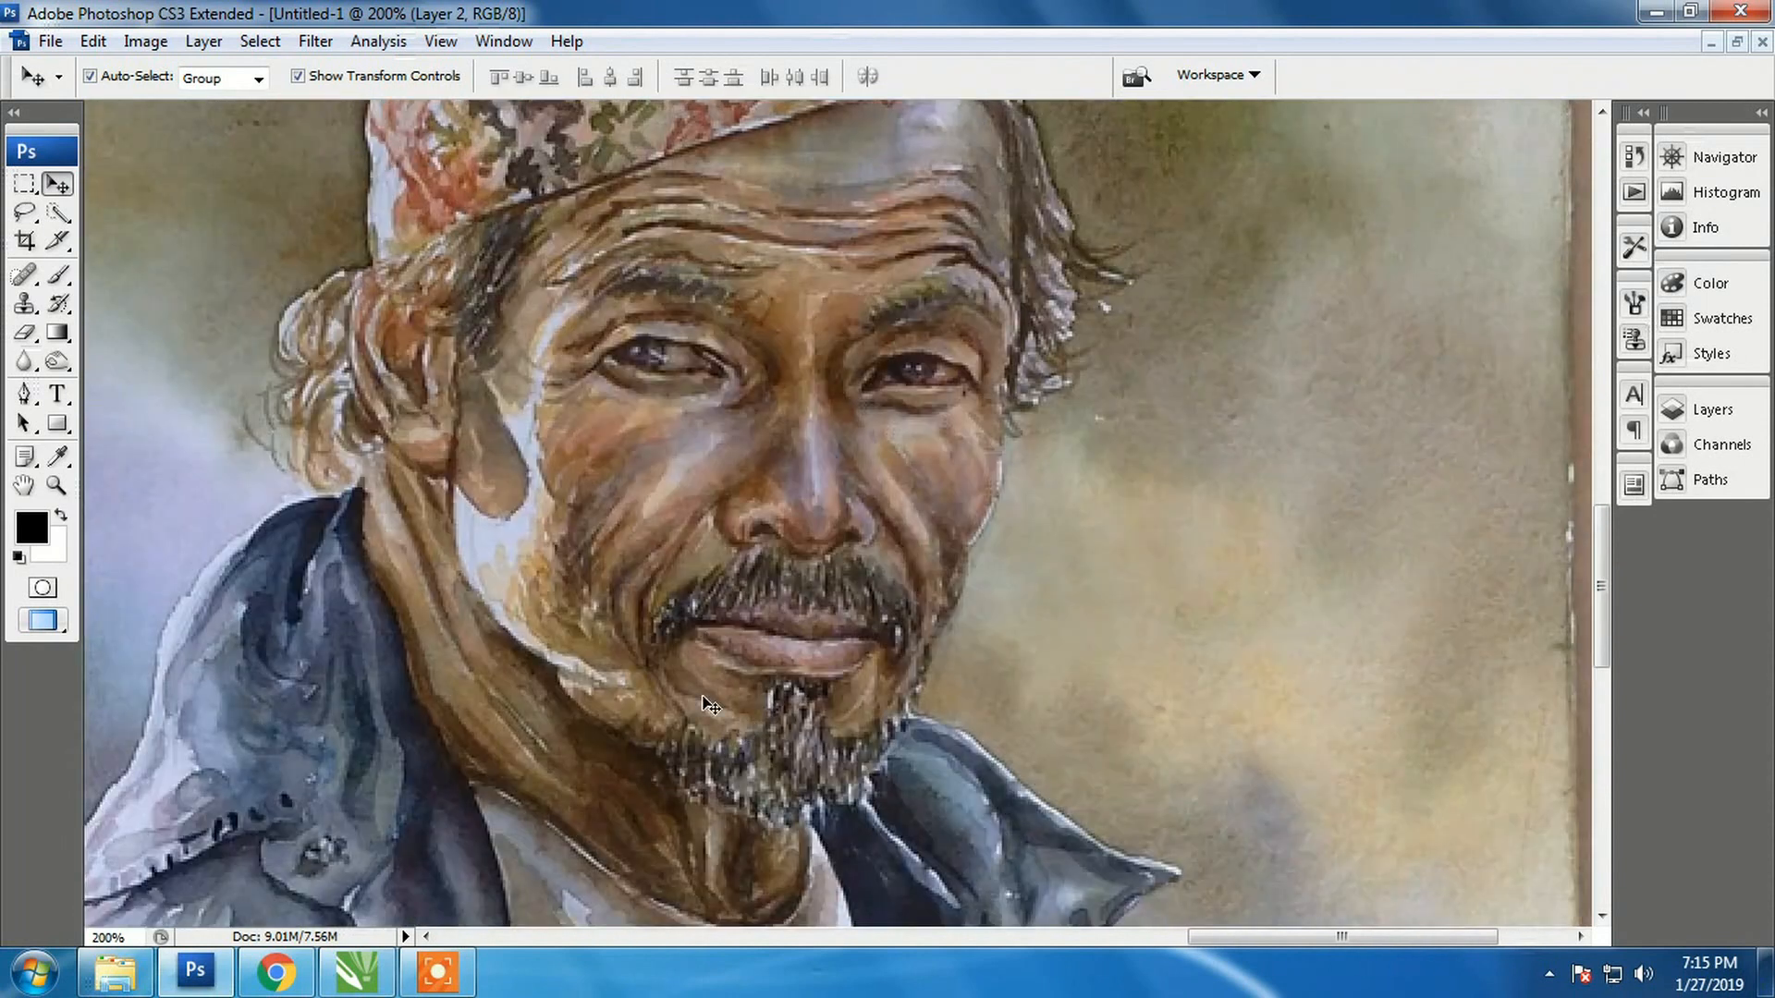
Activate the Burn Tool and set its brush diameter to 35 px
{"action": "left_click", "coordinate": [58, 364]}
{"action": "left_click", "coordinate": [148, 384]}
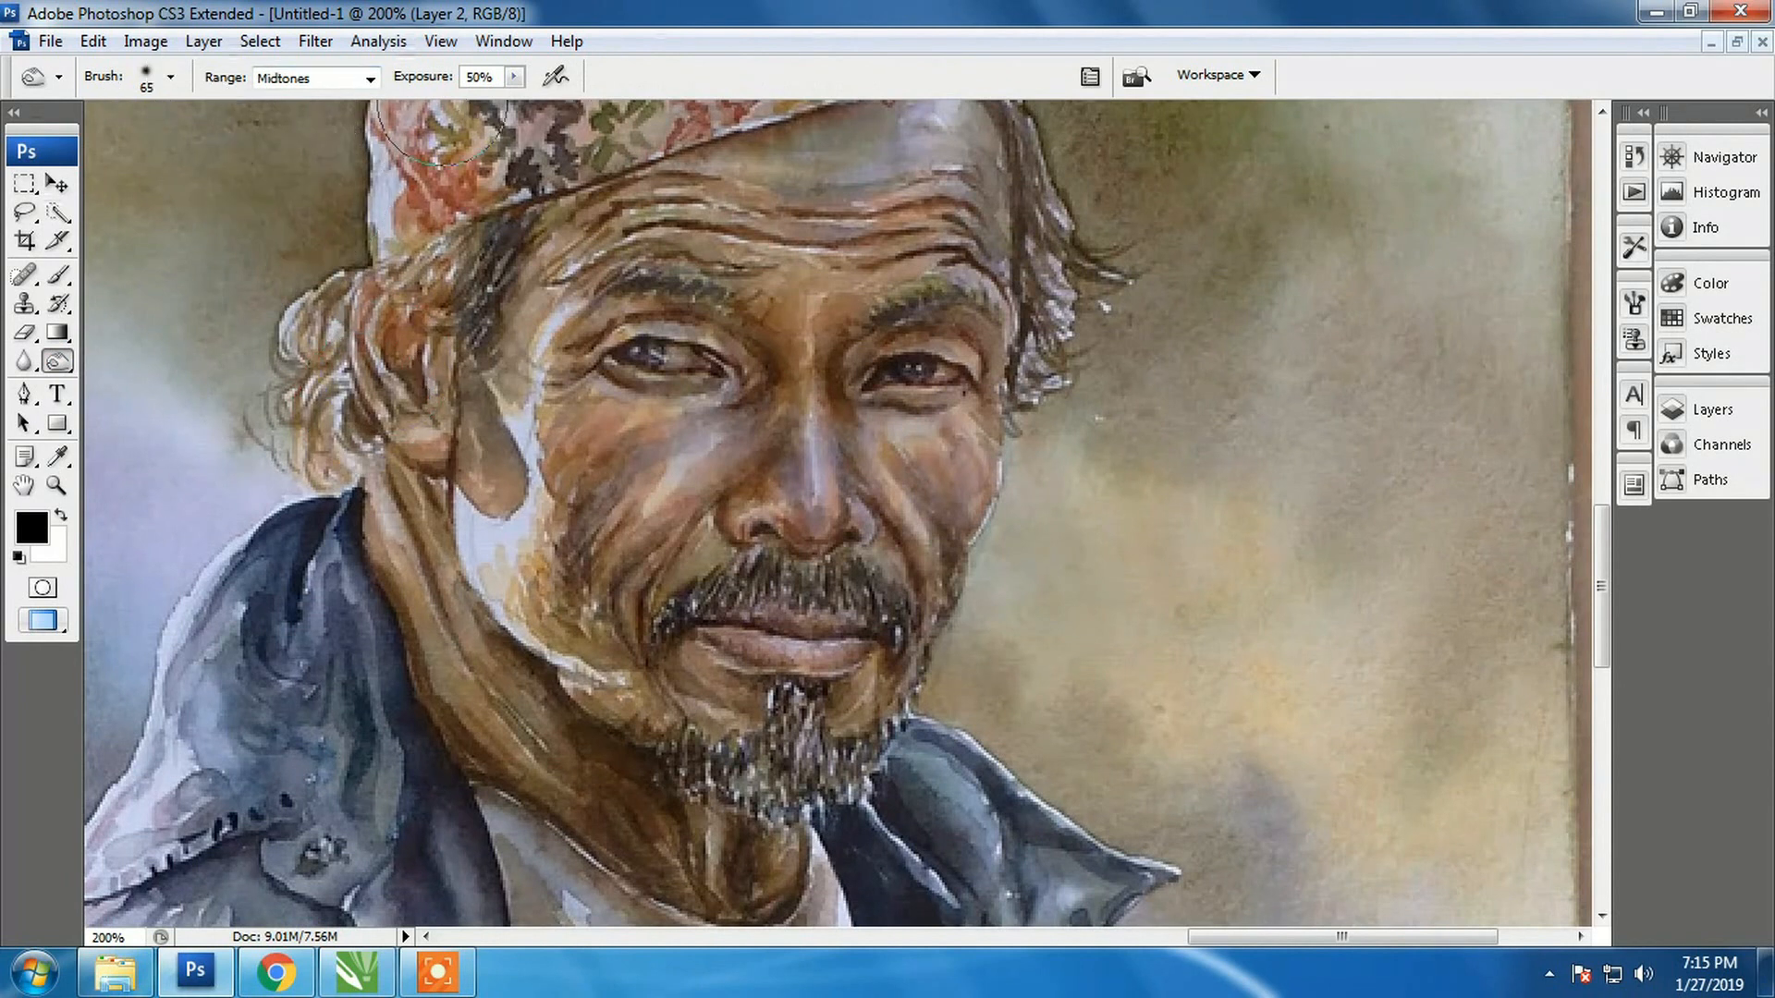
{"action": "mouse_move", "coordinate": [777, 638]}
{"action": "left_mouse_down"}
{"action": "mouse_move", "coordinate": [795, 638]}
{"action": "mouse_move", "coordinate": [753, 615]}
{"action": "mouse_move", "coordinate": [758, 573]}
{"action": "mouse_move", "coordinate": [736, 577]}
{"action": "mouse_move", "coordinate": [758, 594]}
{"action": "left_mouse_up"}
{"action": "left_click", "coordinate": [172, 85]}
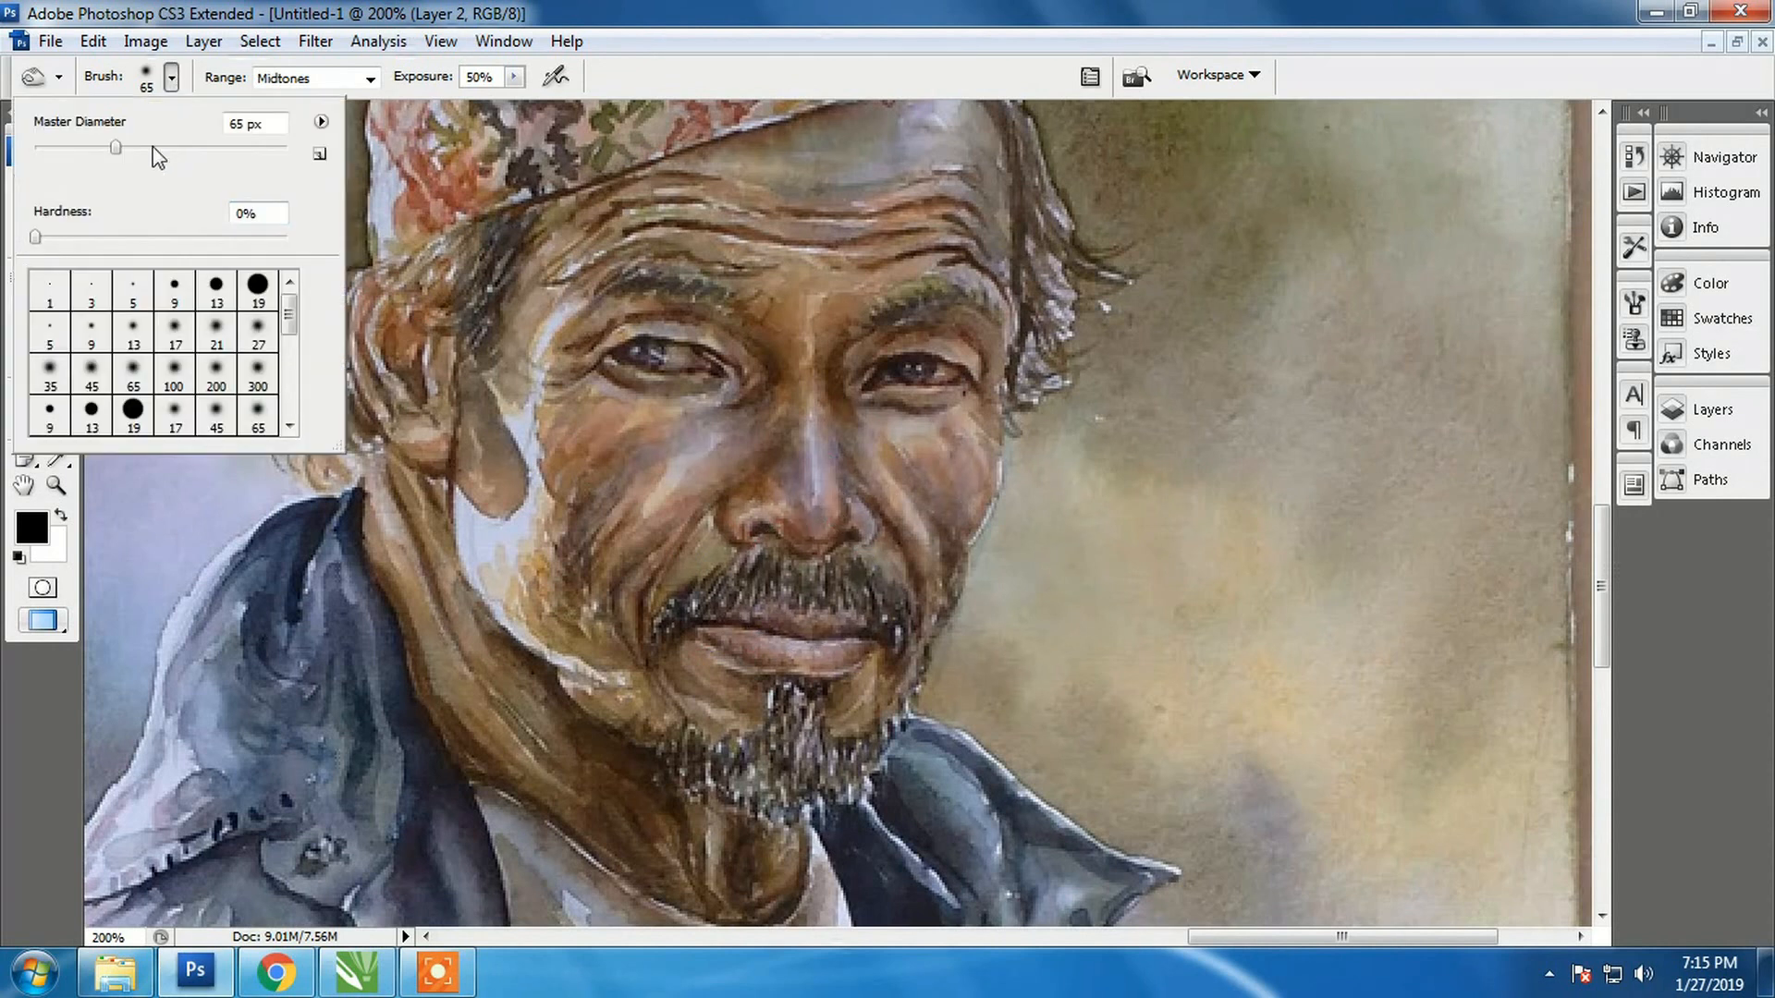
{"action": "left_click_drag", "start_coordinate": [117, 147], "coordinate": [91, 146]}
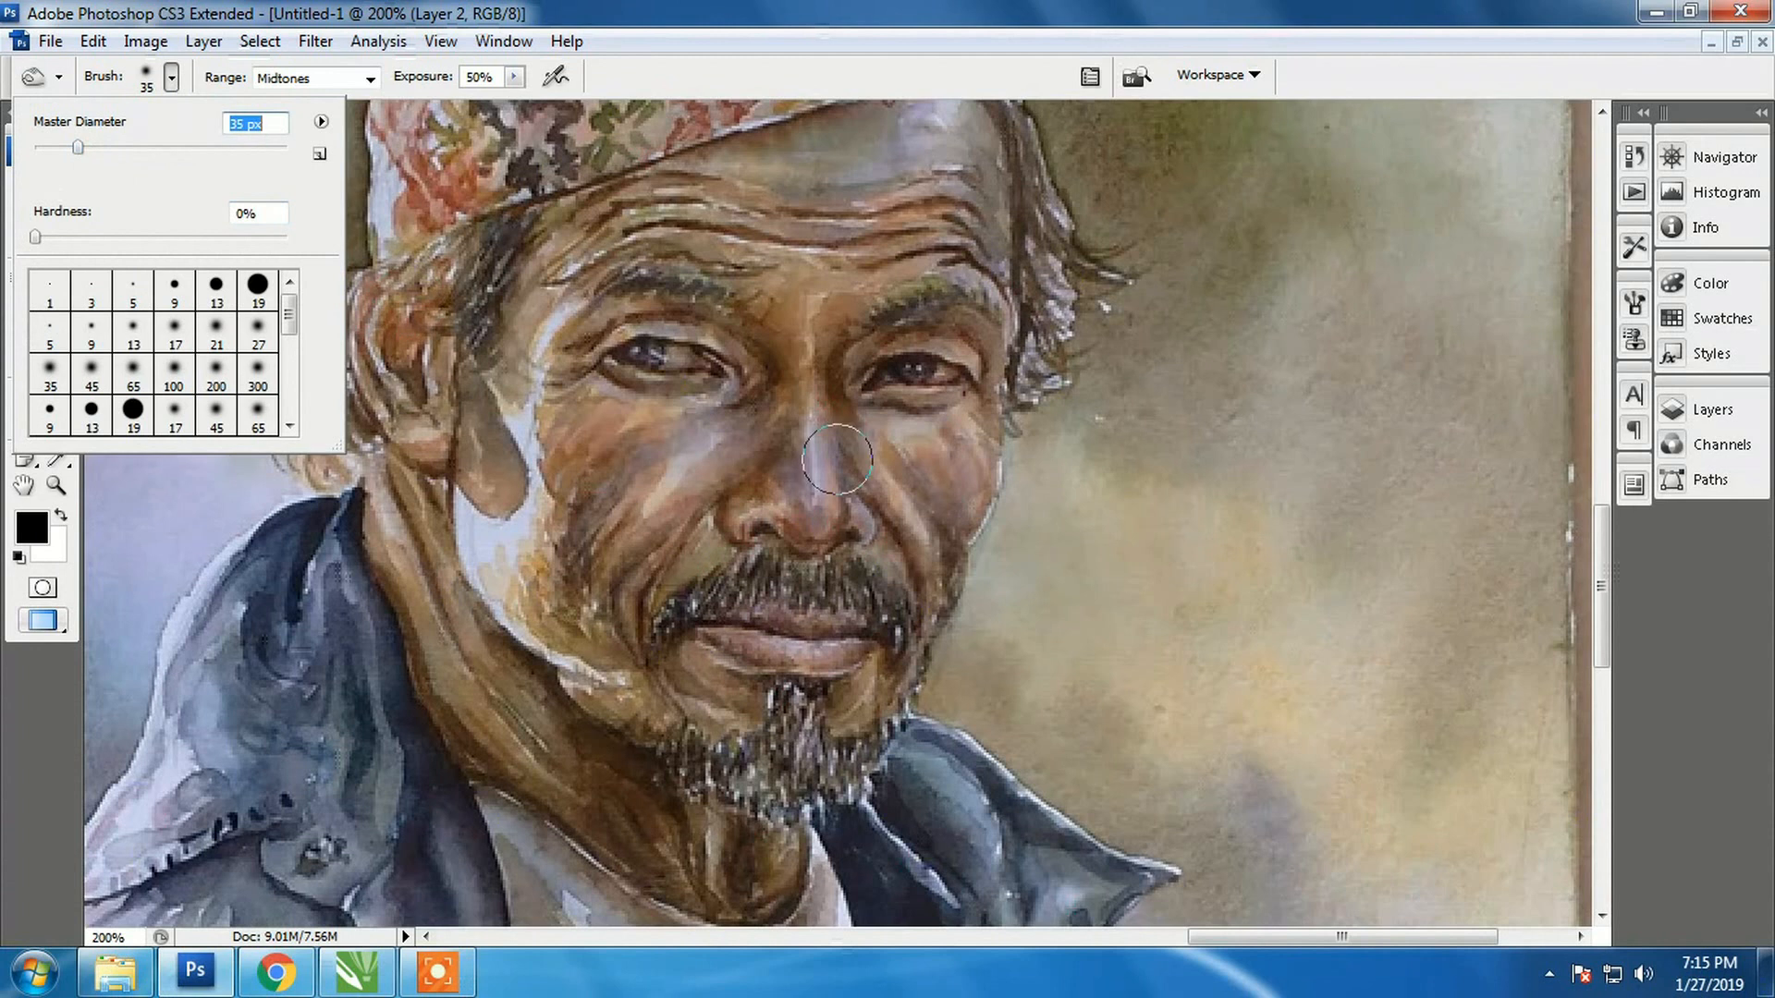
{"action": "key", "text": "BackSpace"}
{"action": "left_click", "coordinate": [1078, 626]}
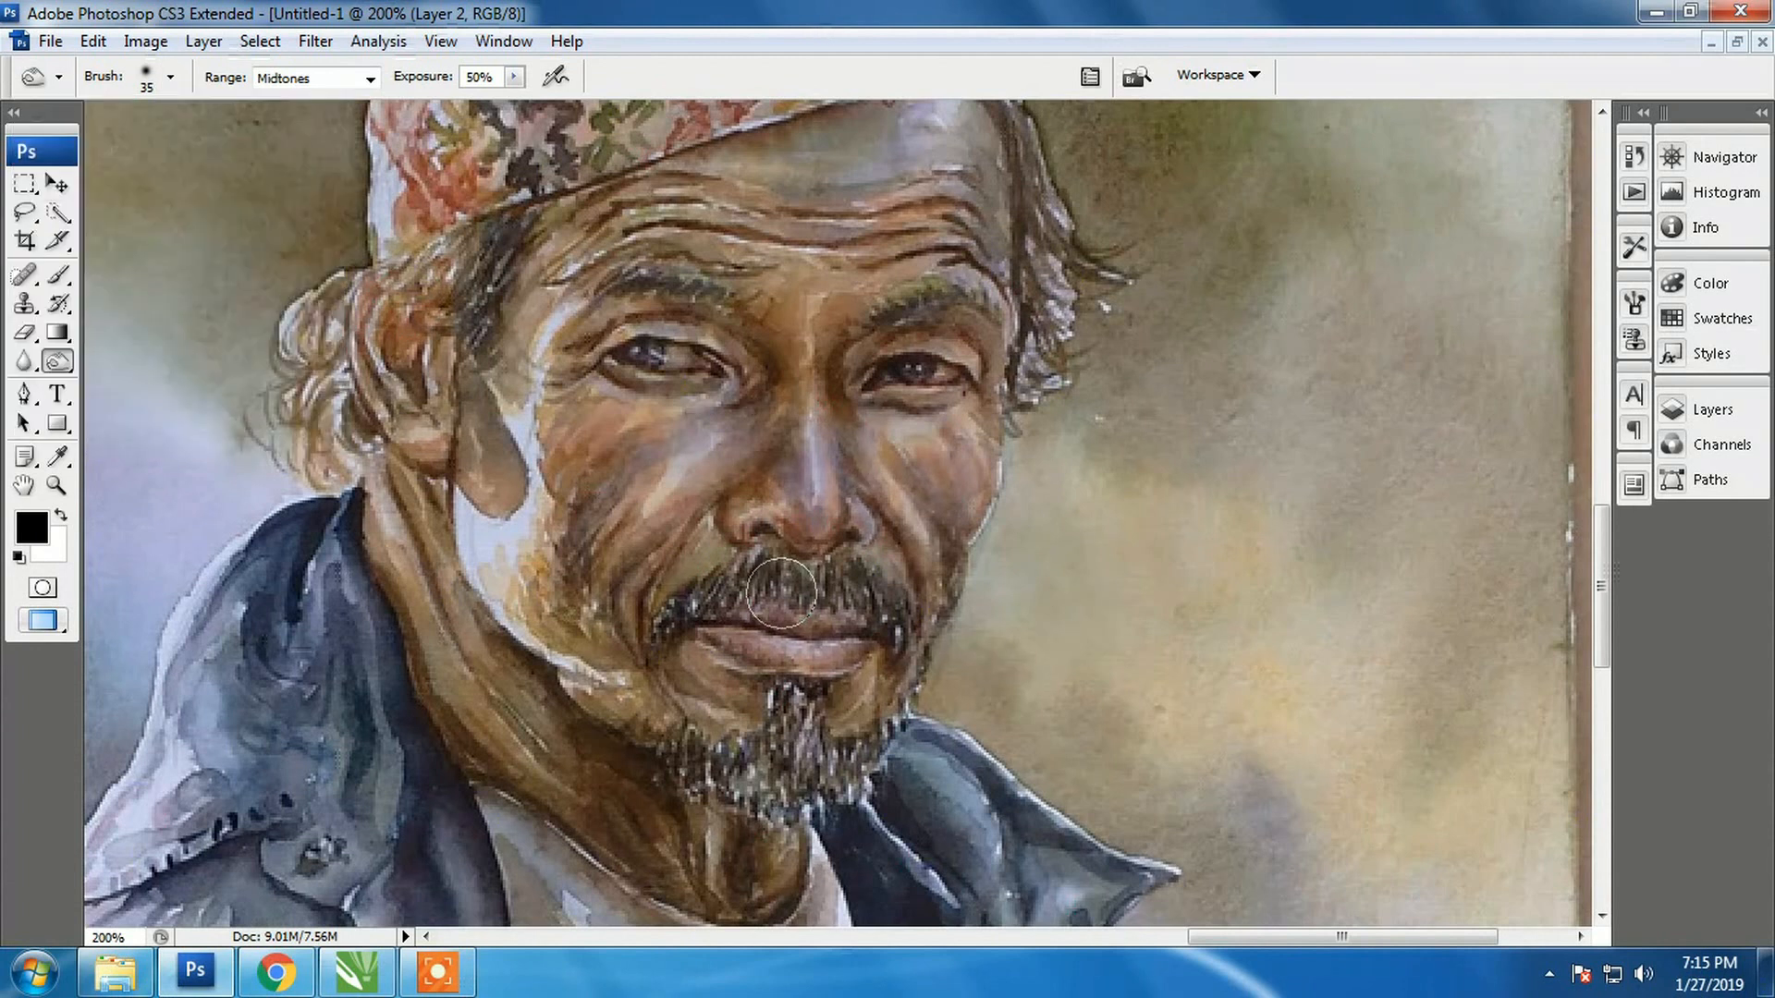
Shrink and enlarge the Burn brush in steps over the man's face
{"action": "key", "text": "bracketleft"}
{"action": "key", "text": "bracketright"}
{"action": "key", "text": "bracketright"}
{"action": "key", "text": "bracketright"}
{"action": "key", "text": "bracketright"}
{"action": "key", "text": "bracketleft"}
{"action": "key", "text": "bracketleft"}
{"action": "key", "text": "bracketleft"}
{"action": "key", "text": "bracketright"}
Select the portrait's layer, set the Burn Tool's exposure to 100%, and darken the man's moustache and beard
{"action": "left_click", "coordinate": [515, 78]}
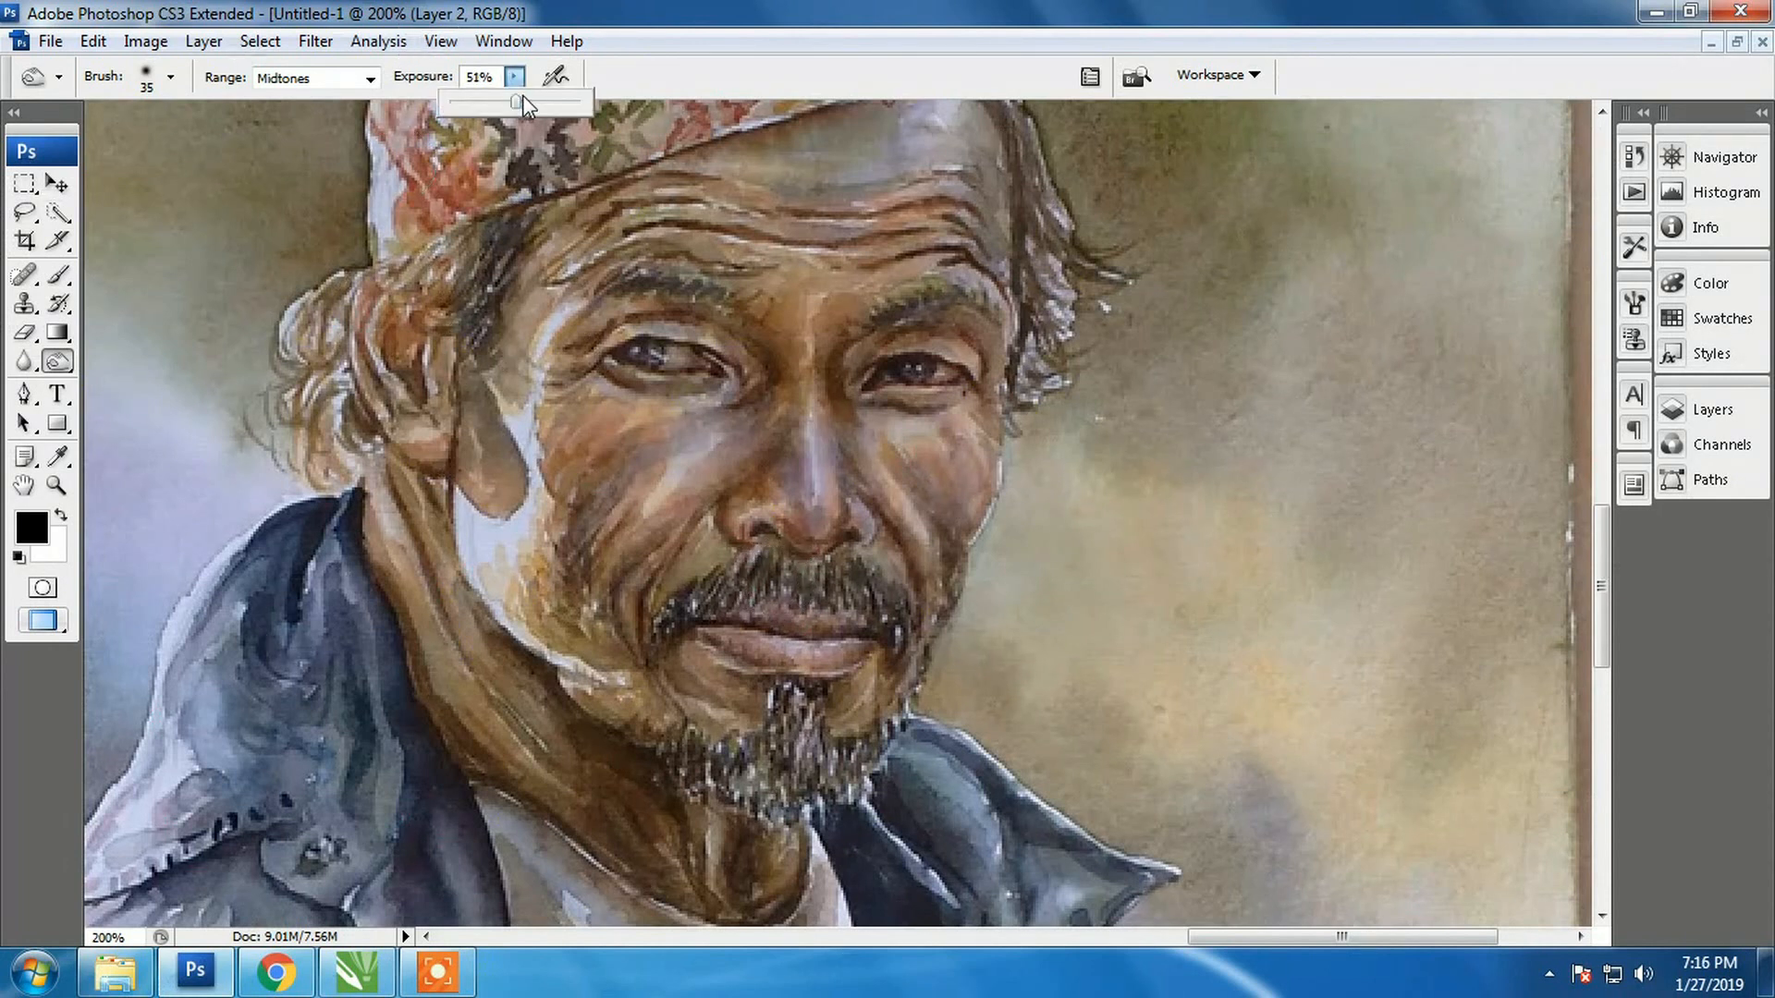
{"action": "key", "text": "v"}
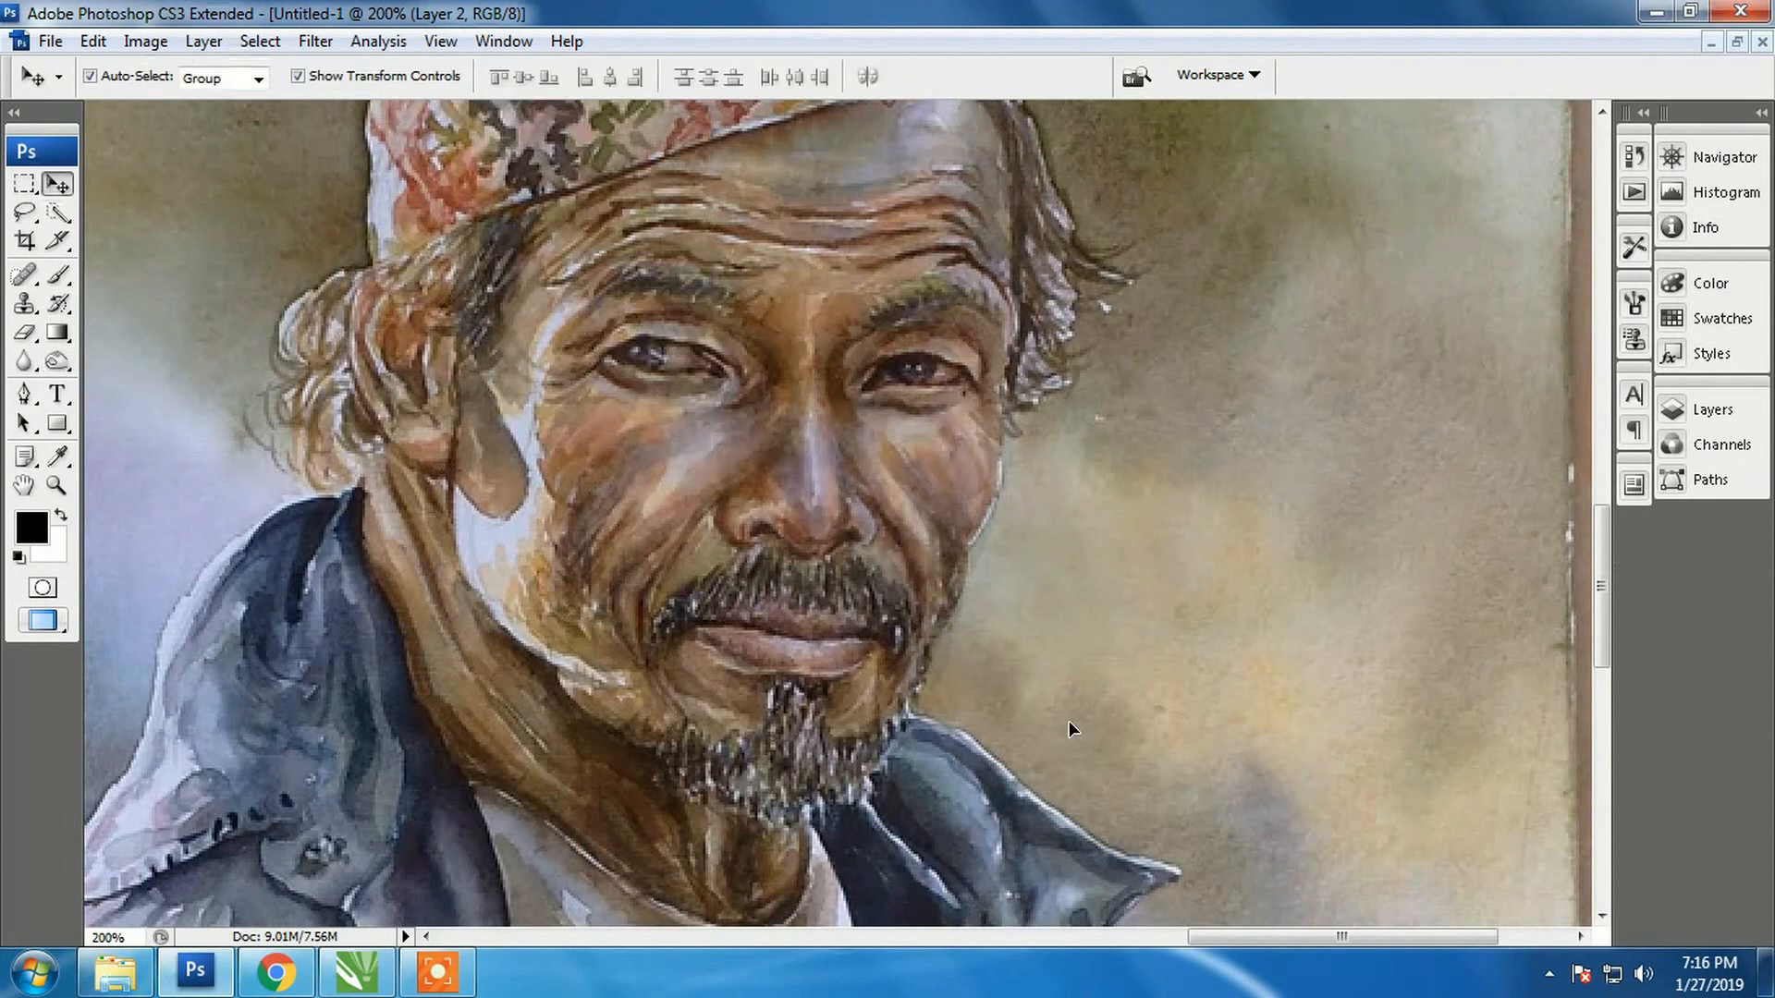
{"action": "left_click", "coordinate": [56, 368]}
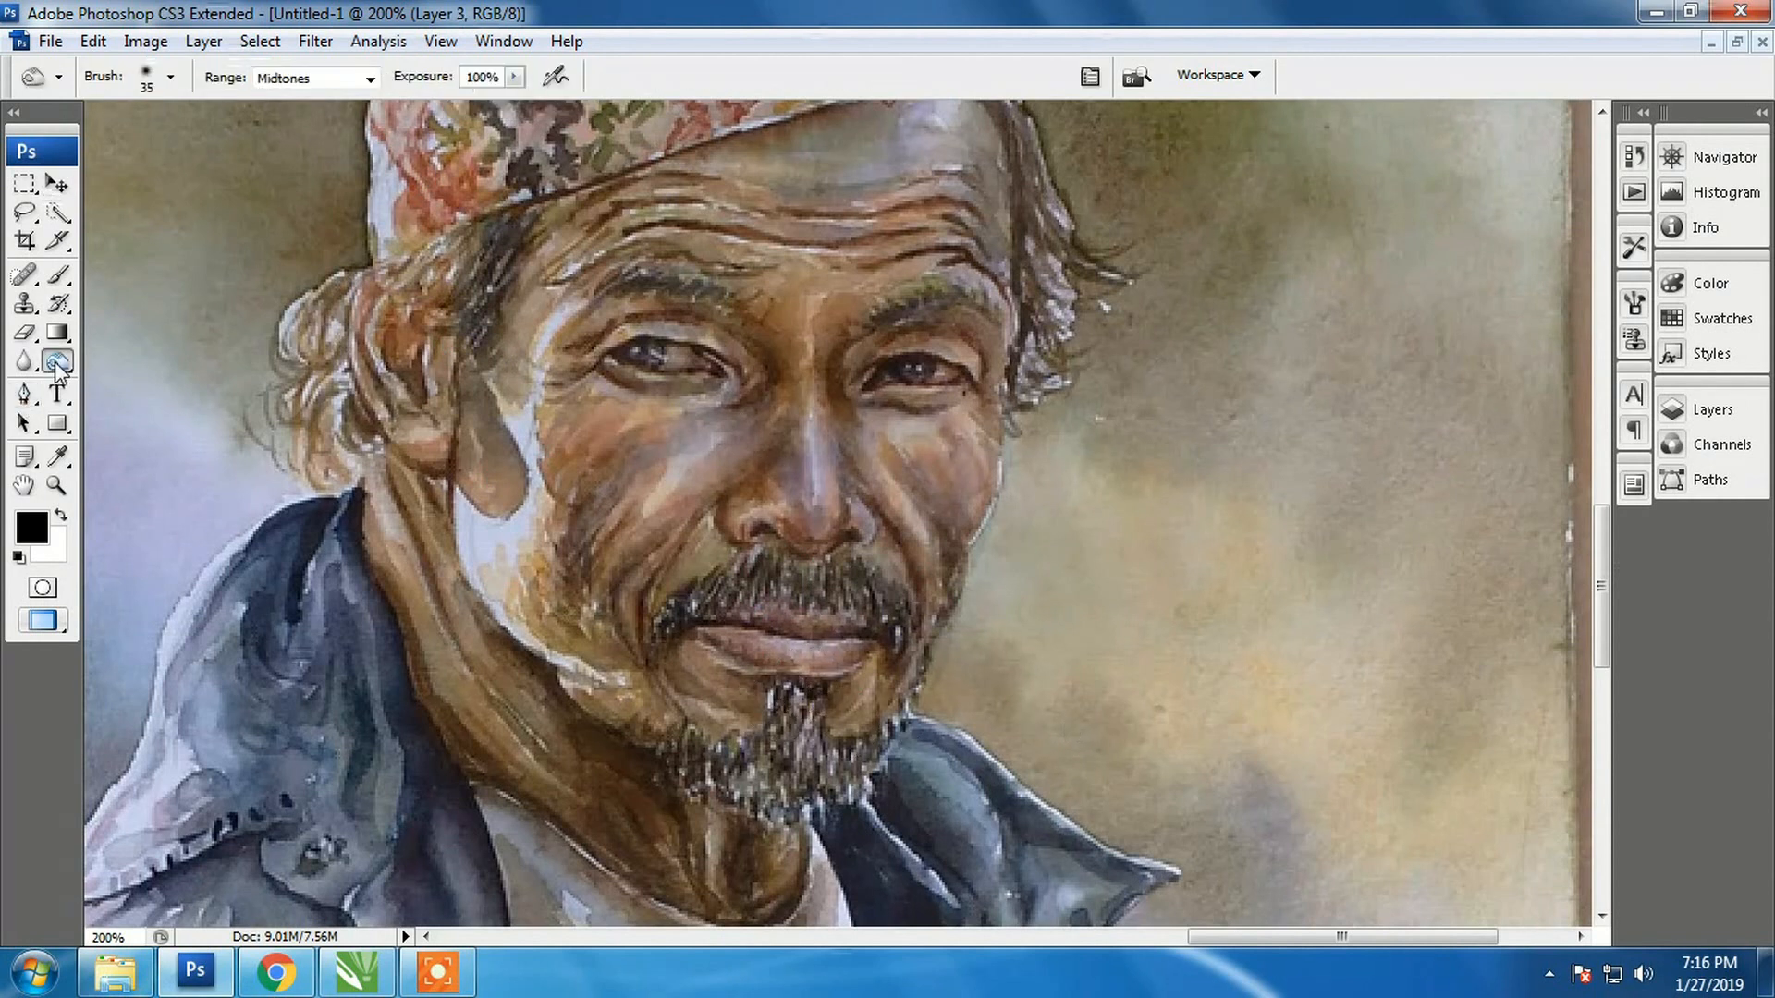
{"action": "mouse_move", "coordinate": [830, 594]}
{"action": "left_mouse_down"}
{"action": "mouse_move", "coordinate": [913, 626]}
{"action": "mouse_move", "coordinate": [752, 574]}
{"action": "mouse_move", "coordinate": [601, 727]}
{"action": "mouse_move", "coordinate": [720, 638]}
{"action": "mouse_move", "coordinate": [746, 580]}
{"action": "mouse_move", "coordinate": [727, 584]}
{"action": "mouse_move", "coordinate": [652, 630]}
{"action": "mouse_move", "coordinate": [766, 579]}
{"action": "mouse_move", "coordinate": [801, 598]}
{"action": "mouse_move", "coordinate": [810, 582]}
{"action": "mouse_move", "coordinate": [791, 572]}
{"action": "mouse_move", "coordinate": [771, 597]}
{"action": "mouse_move", "coordinate": [897, 620]}
{"action": "left_mouse_up"}
{"action": "mouse_move", "coordinate": [803, 729]}
{"action": "left_mouse_down"}
{"action": "mouse_move", "coordinate": [784, 791]}
{"action": "mouse_move", "coordinate": [689, 746]}
{"action": "mouse_move", "coordinate": [673, 759]}
{"action": "mouse_move", "coordinate": [697, 769]}
{"action": "mouse_move", "coordinate": [773, 739]}
{"action": "mouse_move", "coordinate": [839, 764]}
{"action": "mouse_move", "coordinate": [870, 739]}
{"action": "left_mouse_up"}
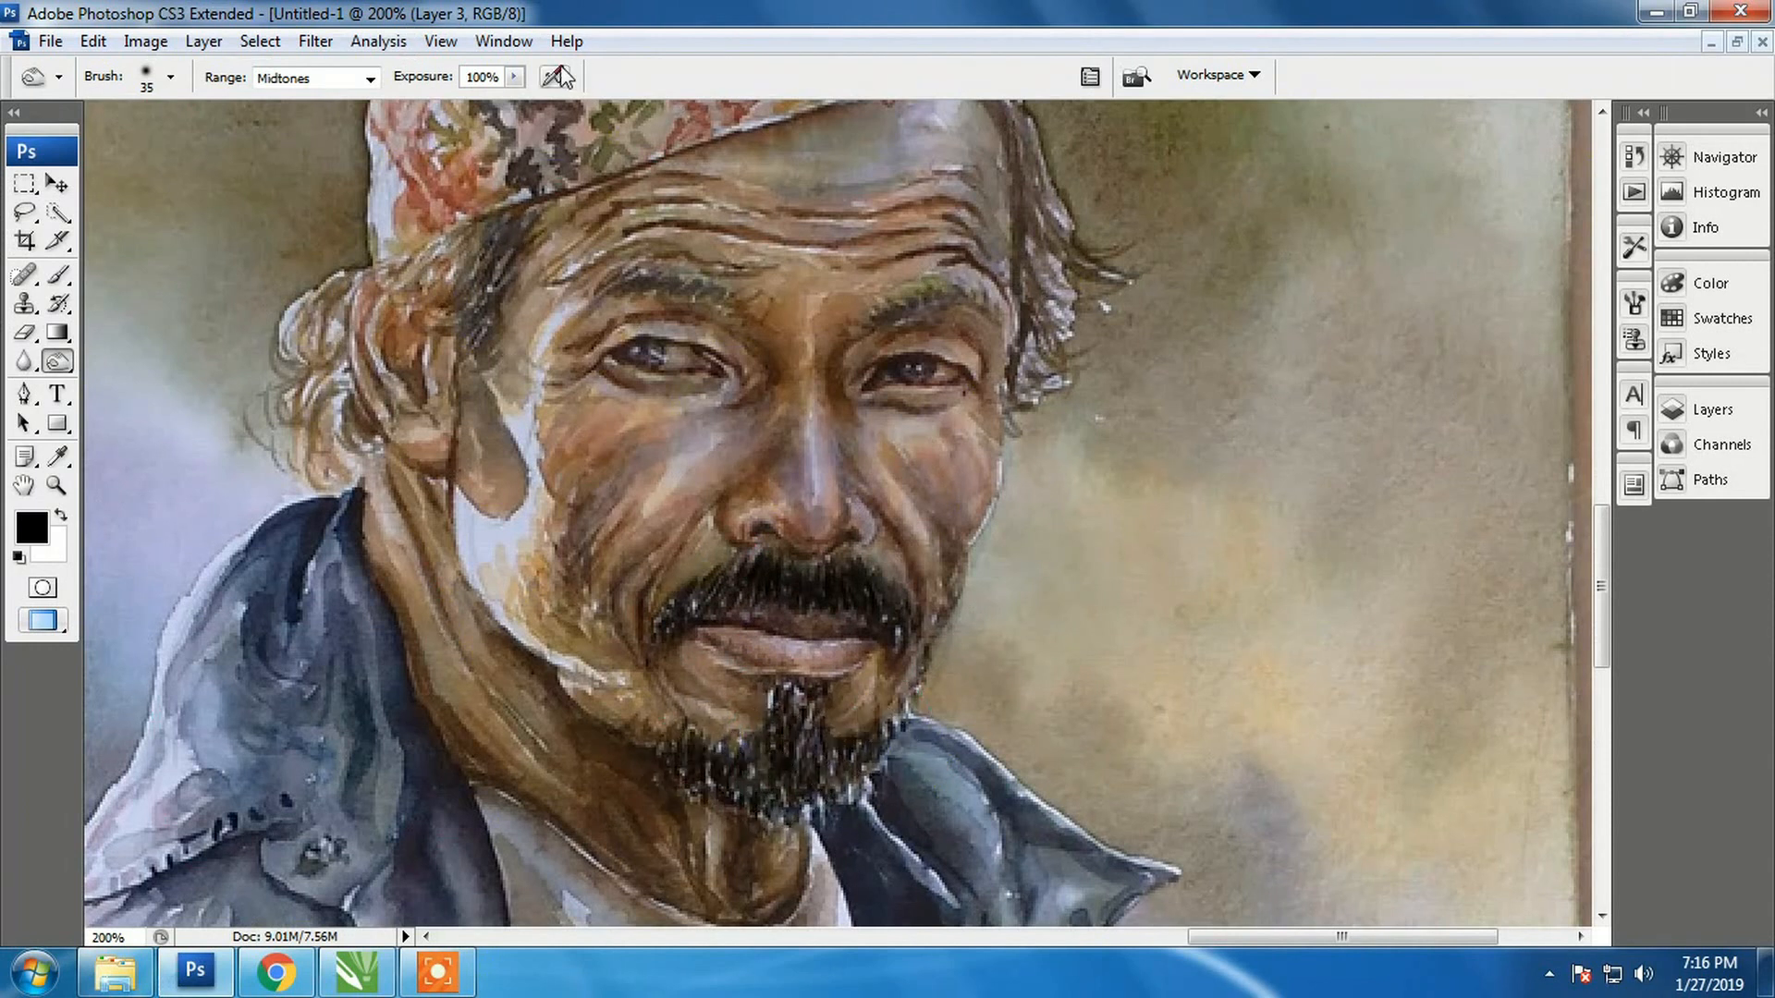
Lower the Burn Tool's exposure to 54% and darken both eyebrows, reducing the brush to 20 px along the way
{"action": "left_click", "coordinate": [515, 78]}
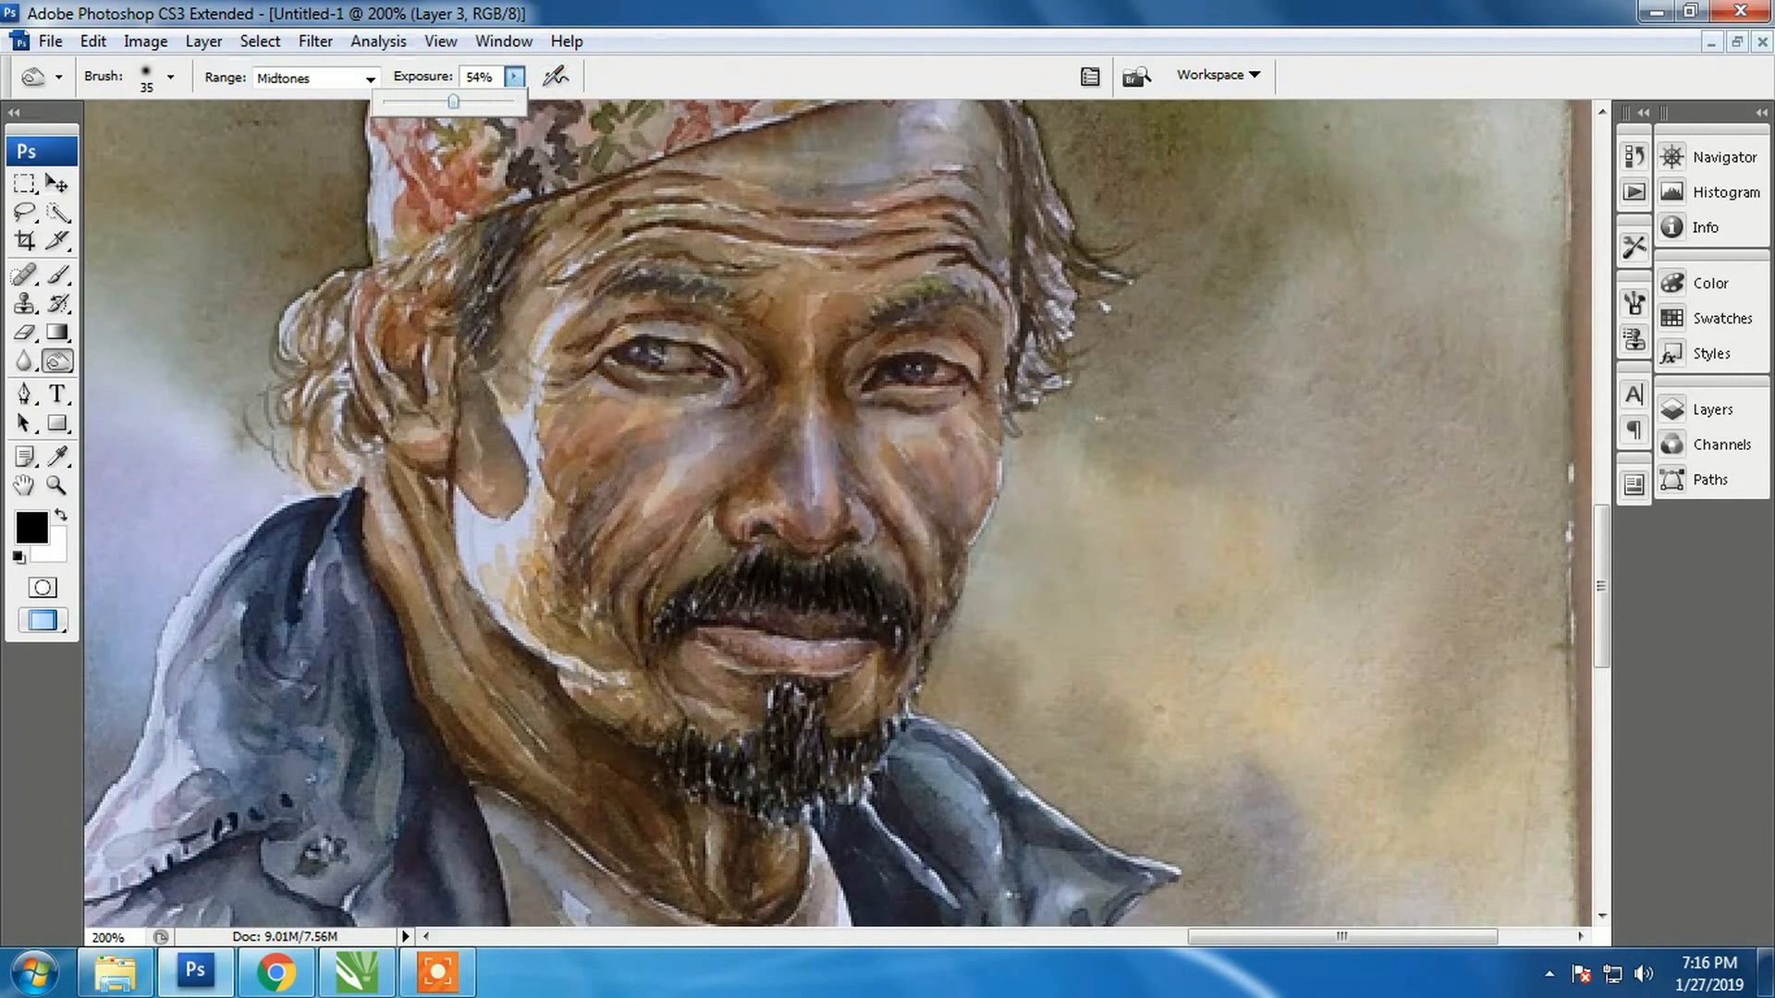
{"action": "left_click", "coordinate": [887, 306]}
{"action": "mouse_move", "coordinate": [887, 306]}
{"action": "left_mouse_down"}
{"action": "mouse_move", "coordinate": [985, 288]}
{"action": "mouse_move", "coordinate": [1014, 308]}
{"action": "left_mouse_up"}
{"action": "key", "text": "bracketleft"}
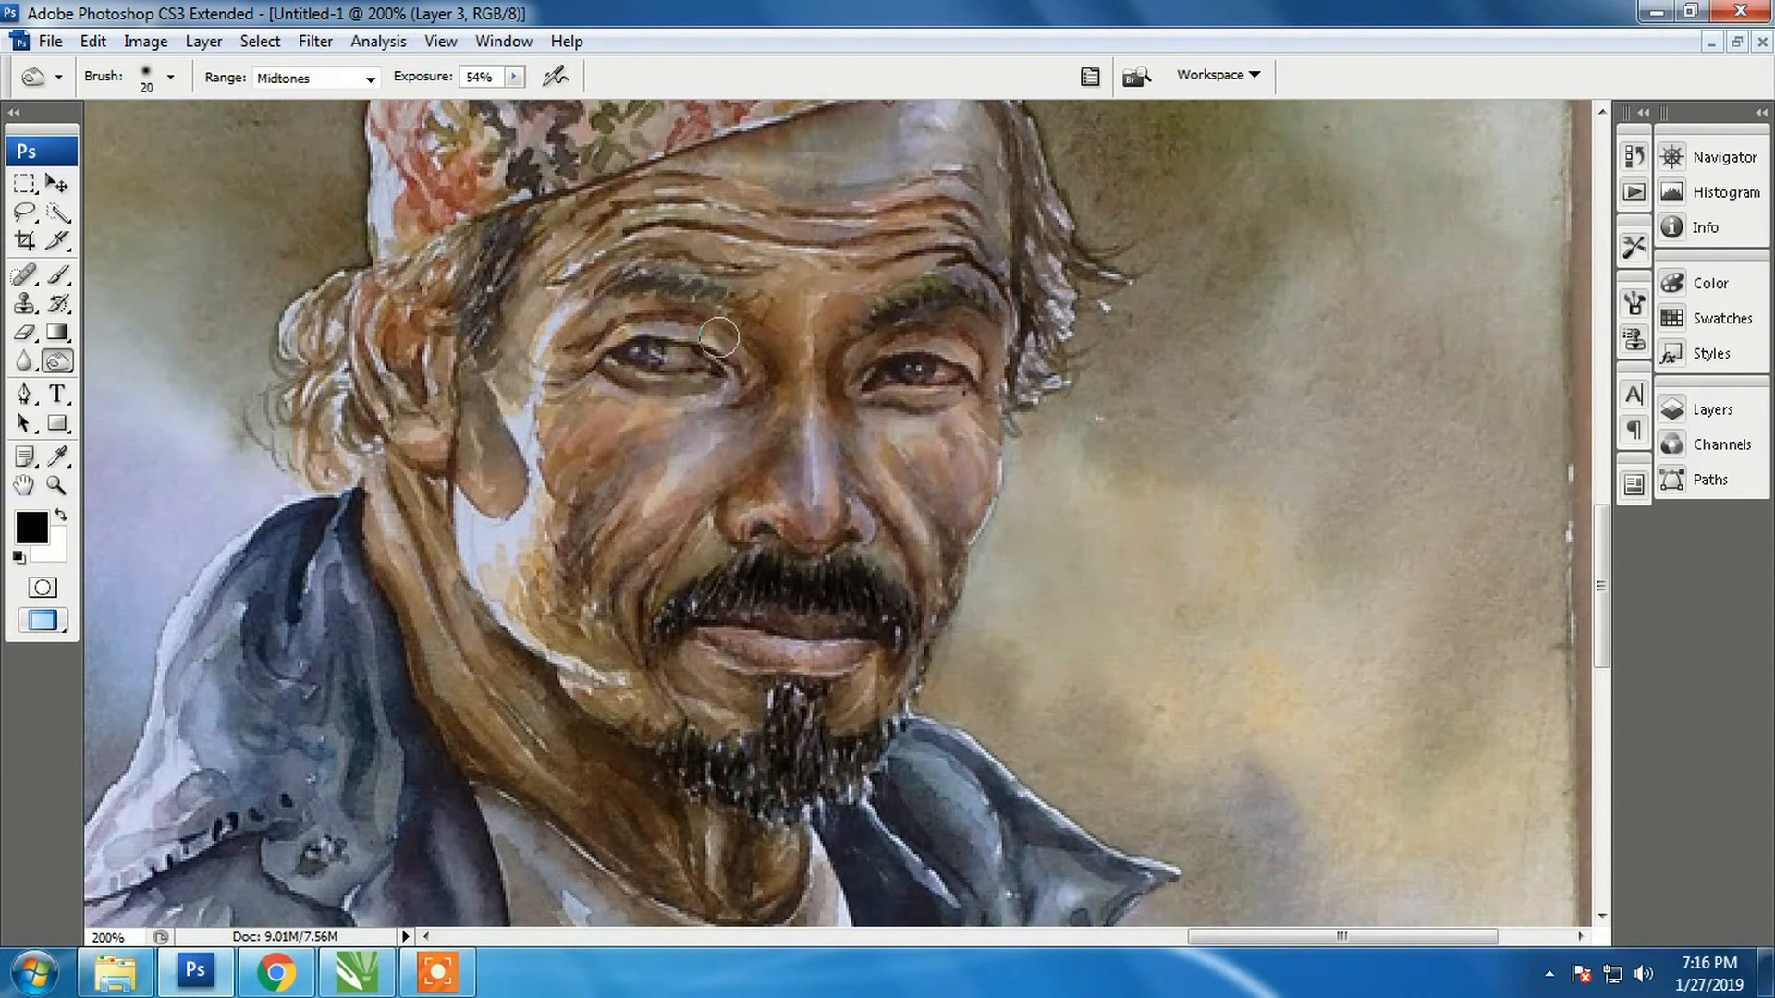
{"action": "mouse_move", "coordinate": [739, 304]}
{"action": "left_mouse_down"}
{"action": "mouse_move", "coordinate": [683, 287]}
{"action": "mouse_move", "coordinate": [598, 299]}
{"action": "left_mouse_up"}
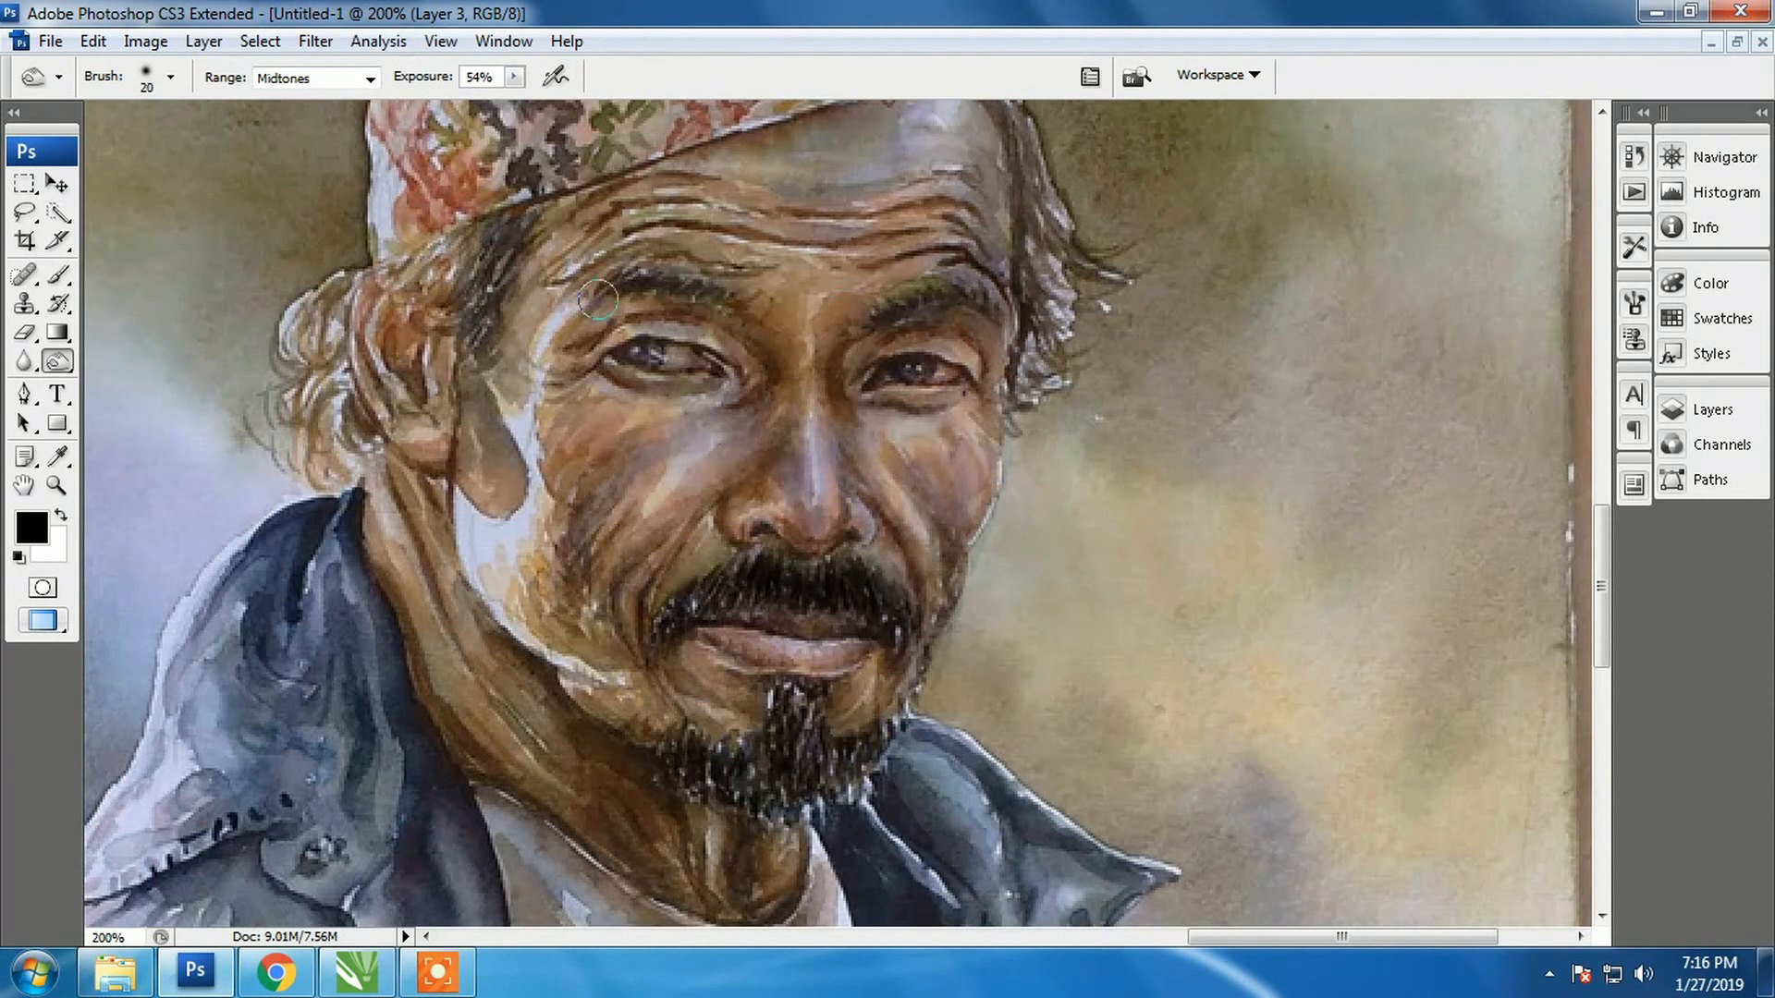
{"action": "mouse_move", "coordinate": [733, 297]}
{"action": "left_mouse_down"}
{"action": "mouse_move", "coordinate": [624, 274]}
{"action": "mouse_move", "coordinate": [559, 295]}
{"action": "left_mouse_up"}
Burn the hair at the man's temple and behind his ear, then check the rest of the portrait
{"action": "mouse_move", "coordinate": [438, 273]}
{"action": "left_mouse_down"}
{"action": "mouse_move", "coordinate": [477, 306]}
{"action": "mouse_move", "coordinate": [482, 234]}
{"action": "mouse_move", "coordinate": [457, 348]}
{"action": "mouse_move", "coordinate": [511, 221]}
{"action": "mouse_move", "coordinate": [469, 355]}
{"action": "mouse_move", "coordinate": [452, 238]}
{"action": "mouse_move", "coordinate": [437, 299]}
{"action": "mouse_move", "coordinate": [436, 245]}
{"action": "mouse_move", "coordinate": [416, 296]}
{"action": "mouse_move", "coordinate": [462, 229]}
{"action": "mouse_move", "coordinate": [420, 247]}
{"action": "mouse_move", "coordinate": [441, 327]}
{"action": "mouse_move", "coordinate": [446, 277]}
{"action": "mouse_move", "coordinate": [445, 333]}
{"action": "left_mouse_up"}
{"action": "mouse_move", "coordinate": [289, 419]}
{"action": "left_mouse_down"}
{"action": "mouse_move", "coordinate": [303, 480]}
{"action": "mouse_move", "coordinate": [301, 352]}
{"action": "mouse_move", "coordinate": [371, 277]}
{"action": "left_mouse_up"}
{"action": "left_click_drag", "start_coordinate": [742, 765], "coordinate": [693, 445]}
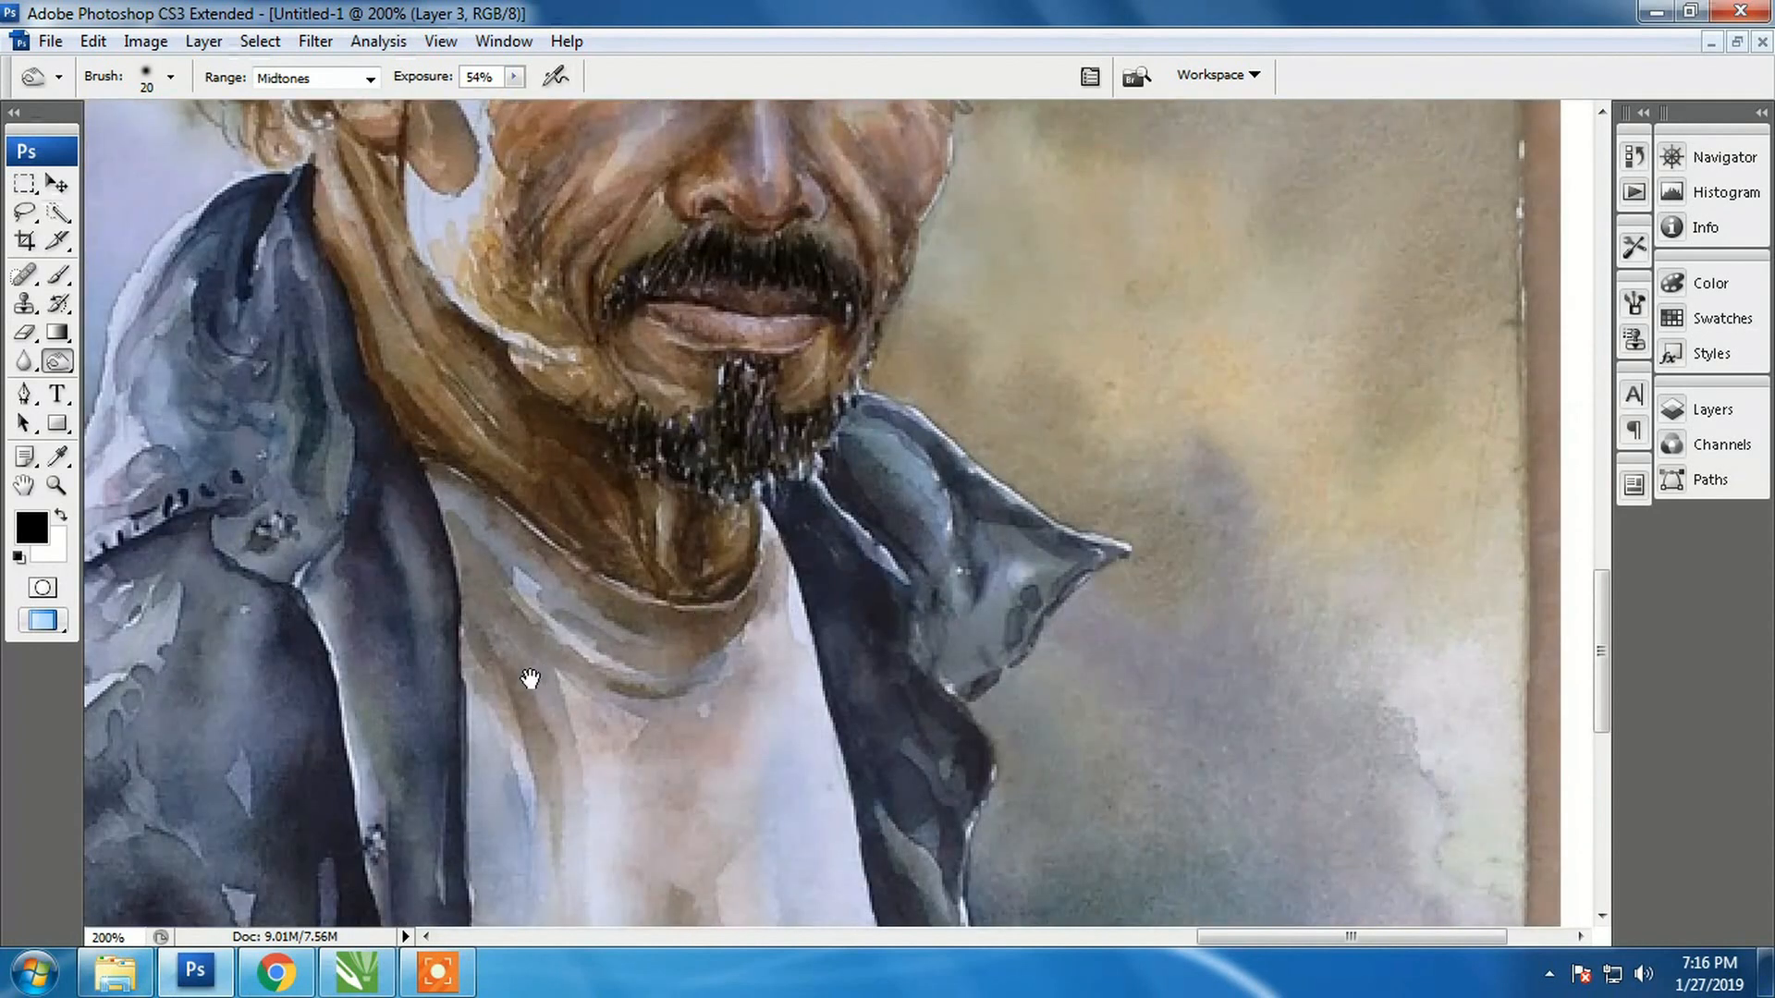
{"action": "left_click_drag", "start_coordinate": [529, 679], "coordinate": [760, 813]}
{"action": "mouse_move", "coordinate": [829, 584]}
{"action": "left_mouse_down"}
{"action": "mouse_move", "coordinate": [676, 767]}
{"action": "mouse_move", "coordinate": [506, 611]}
{"action": "left_mouse_up"}
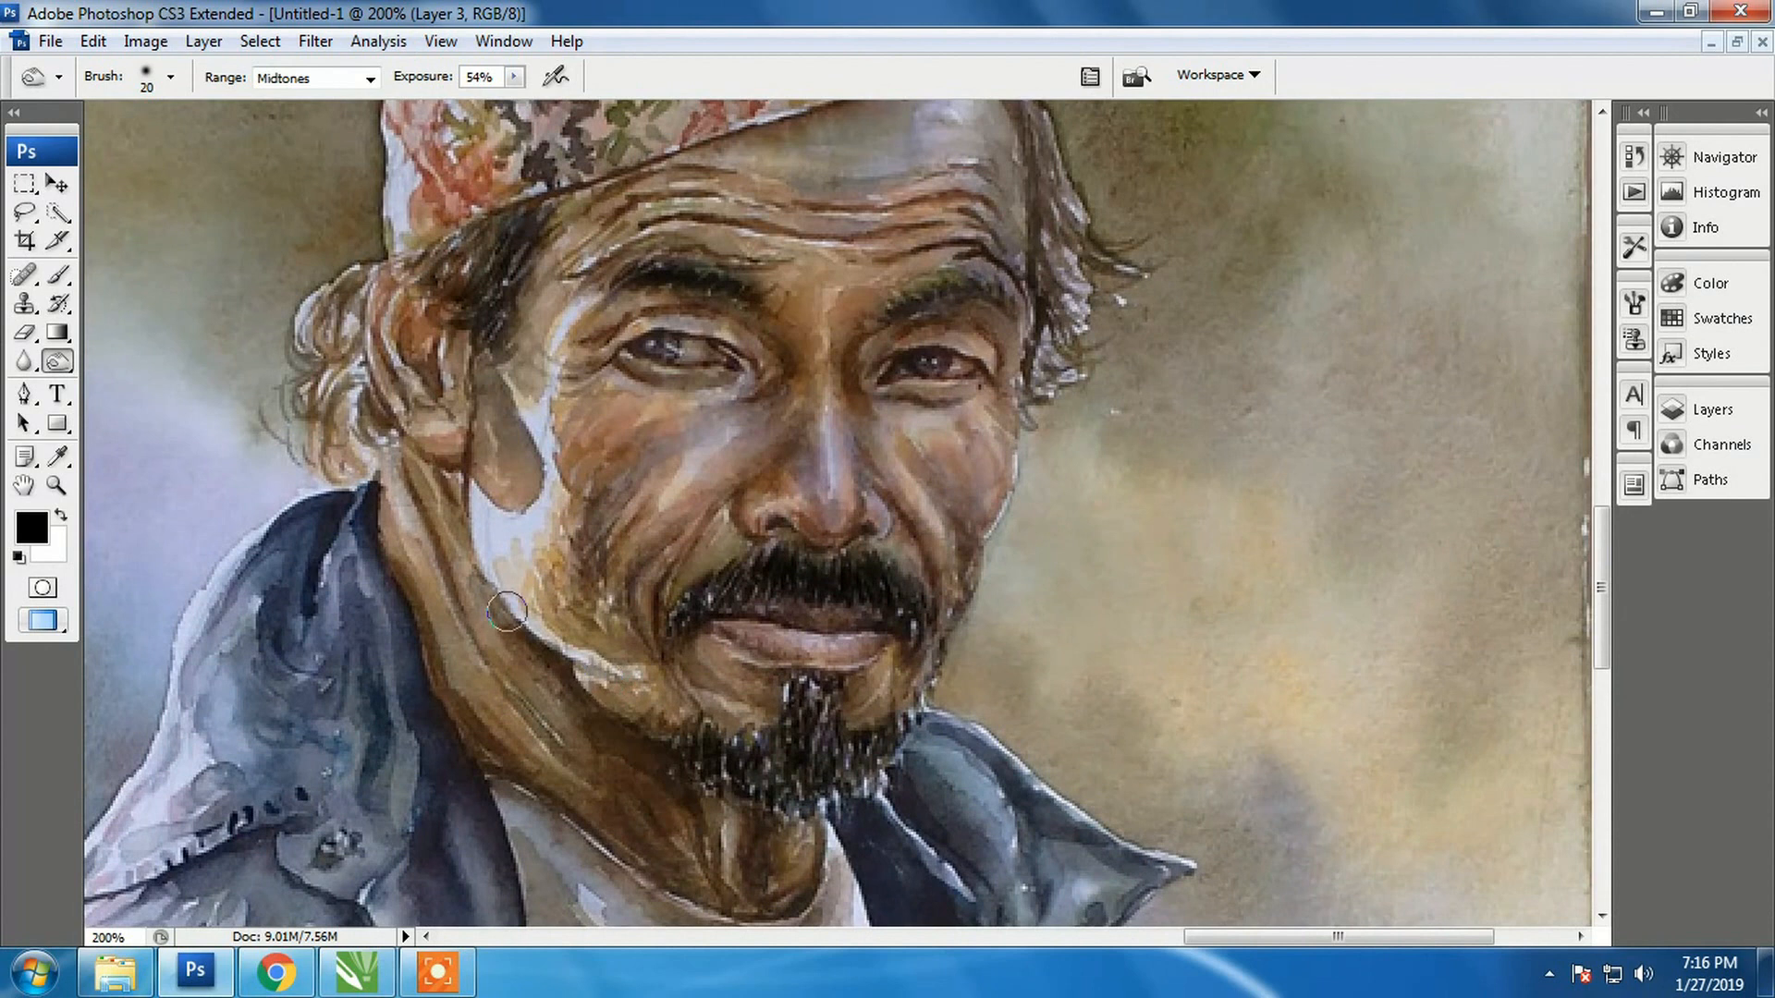
Switch from the Burn Tool to the Sponge Tool and bring all three paintings into view
{"action": "left_click", "coordinate": [58, 367]}
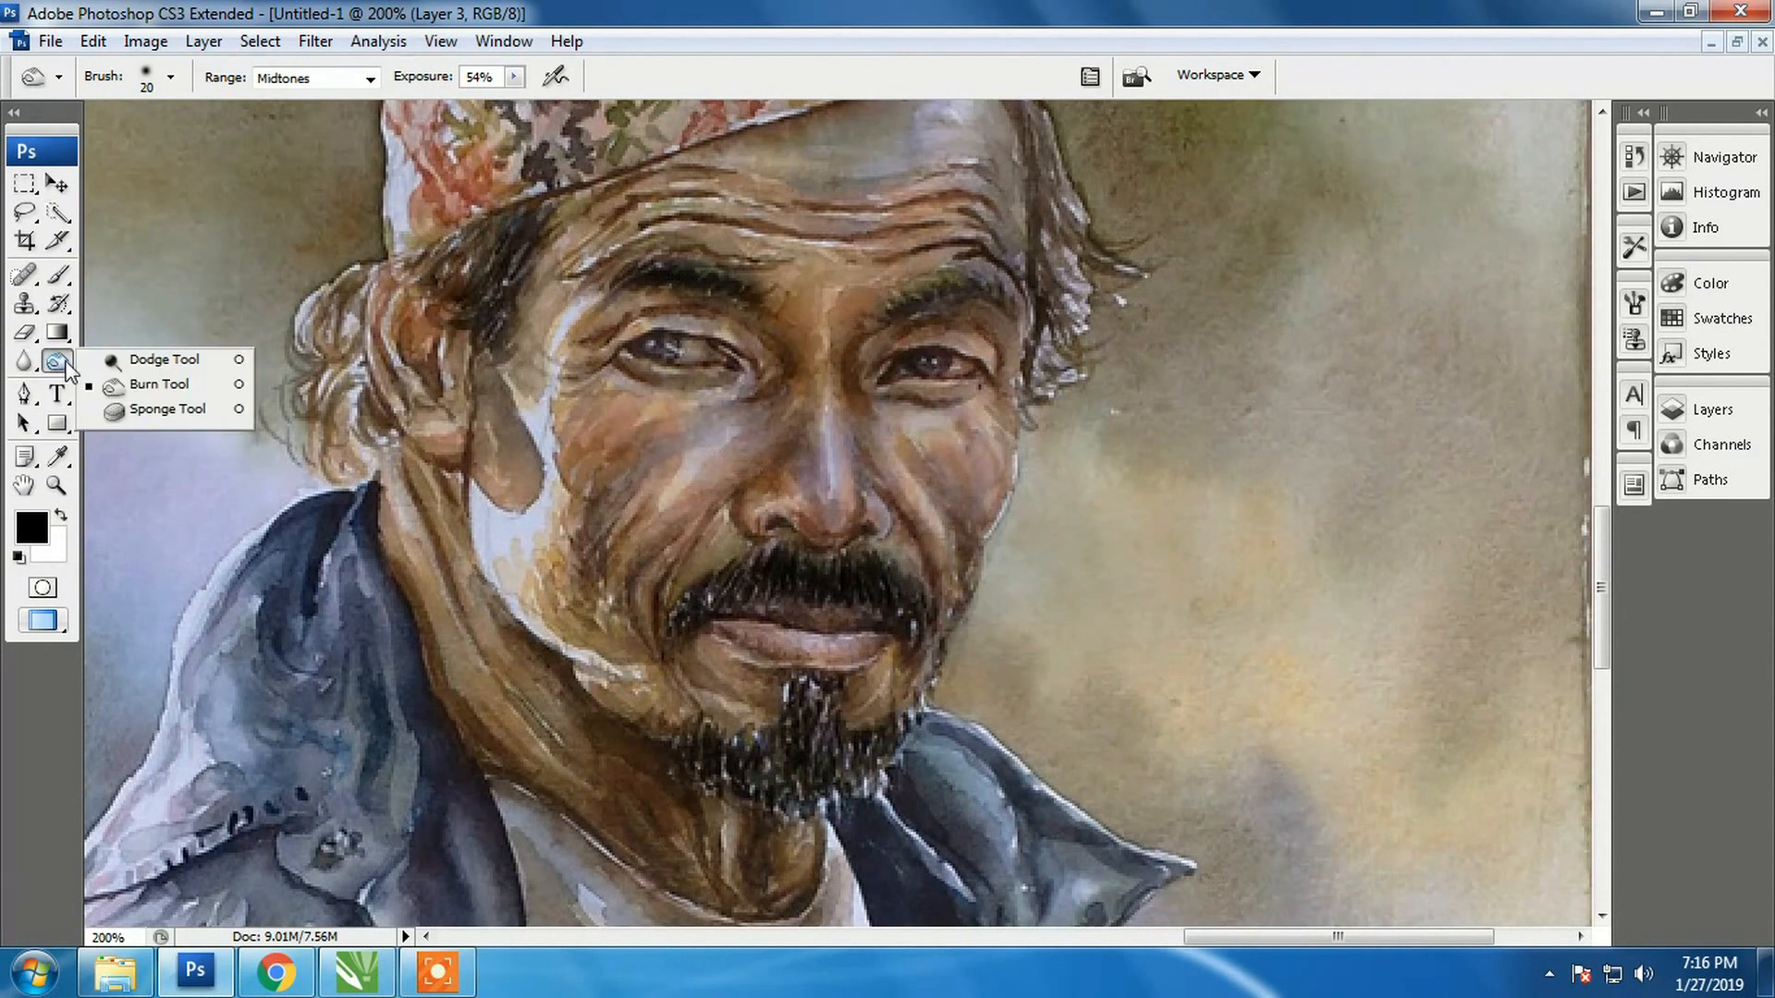
{"action": "left_click", "coordinate": [170, 412]}
{"action": "key", "text": "z"}
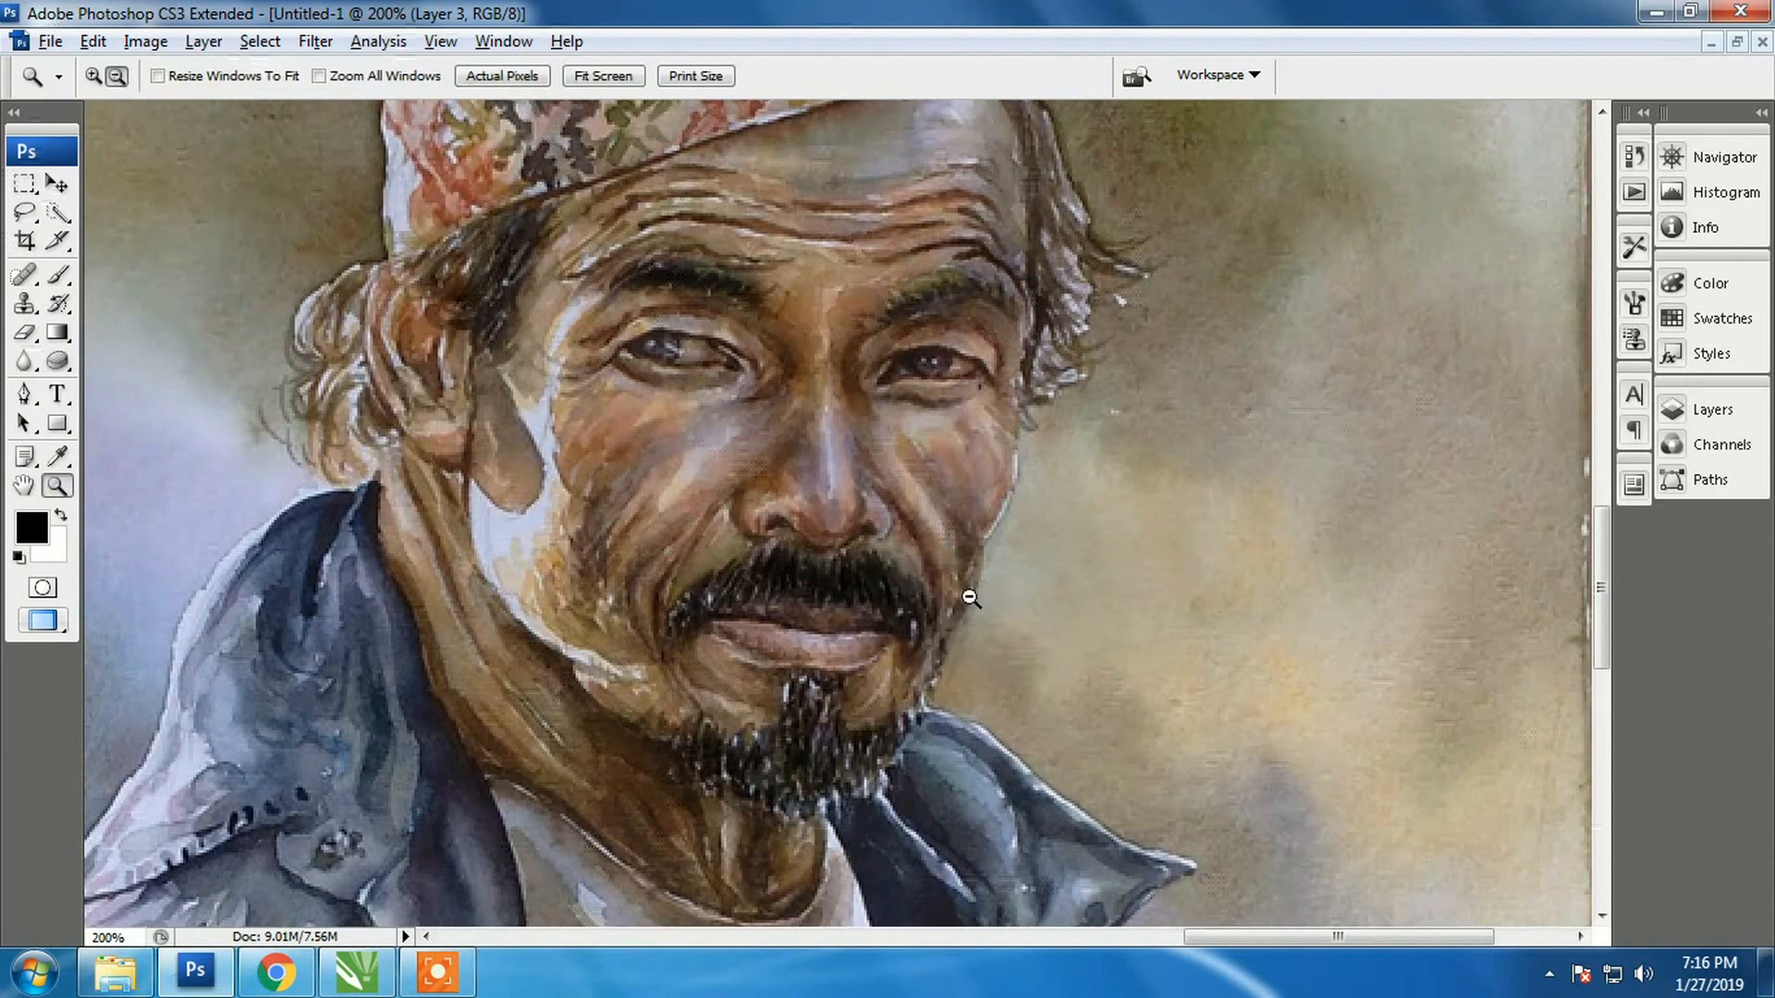
{"action": "left_click", "coordinate": [969, 598], "text": "alt"}
{"action": "left_click", "coordinate": [970, 599], "text": "alt"}
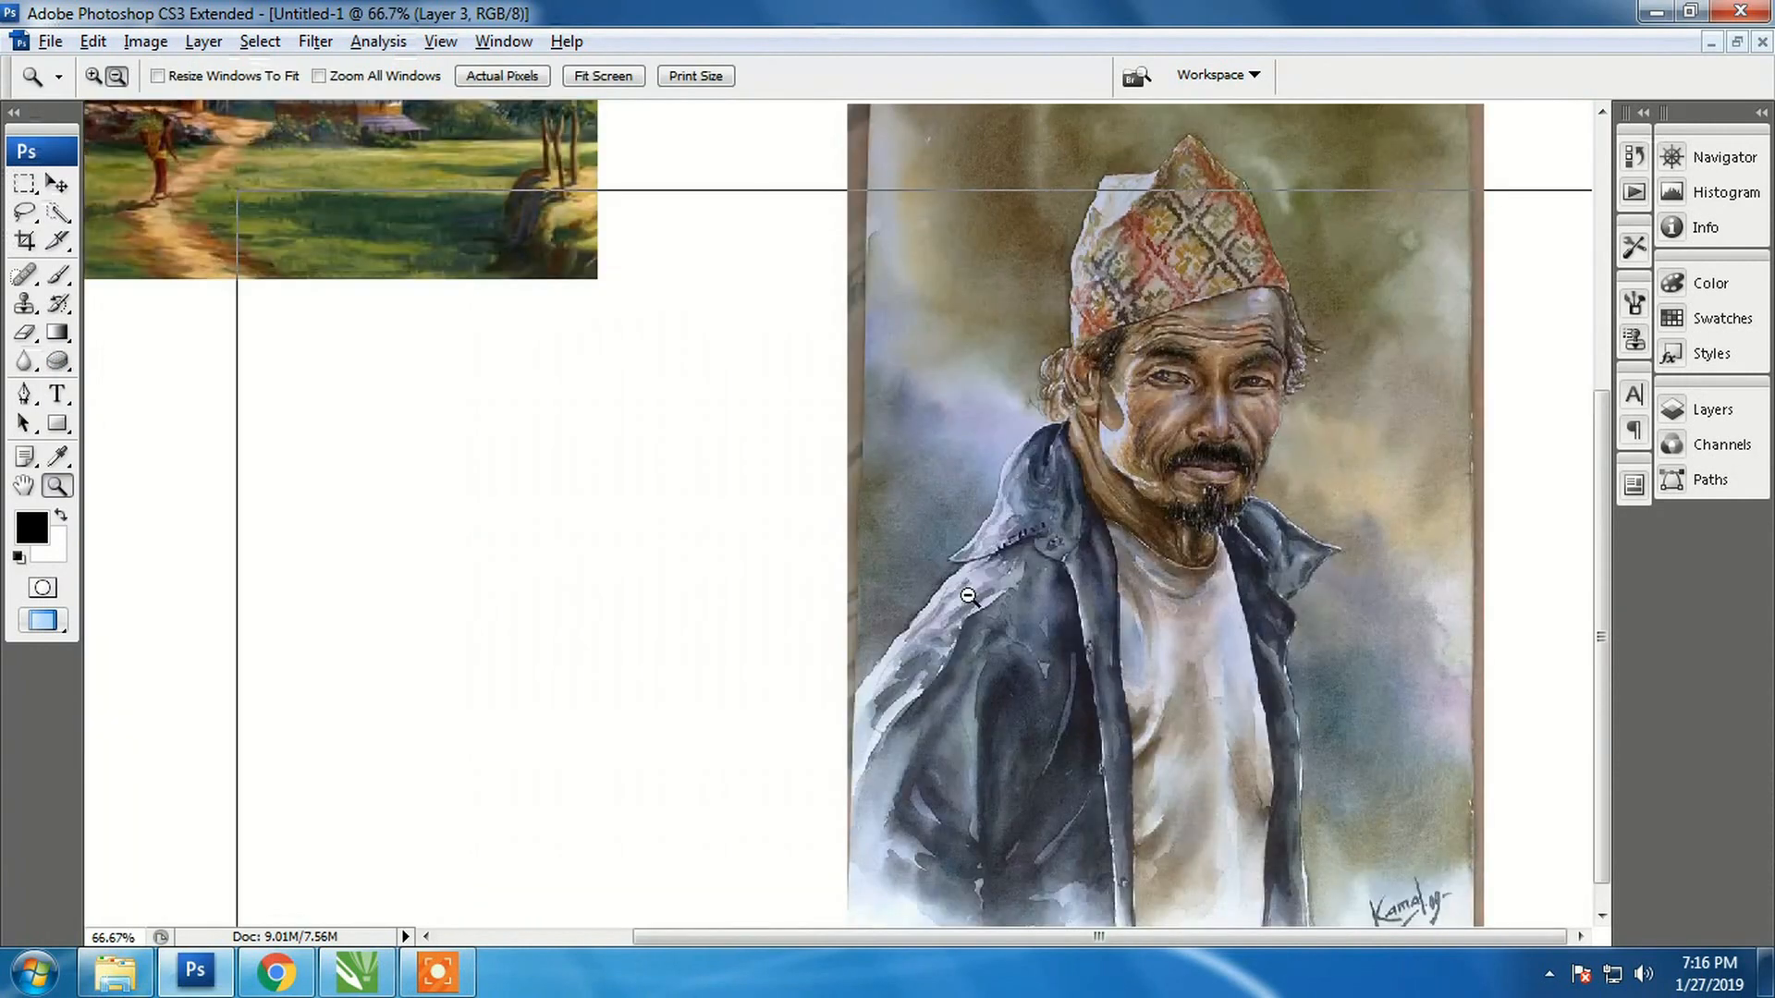
{"action": "left_click", "coordinate": [970, 598], "text": "alt"}
{"action": "left_click", "coordinate": [966, 602], "text": "alt"}
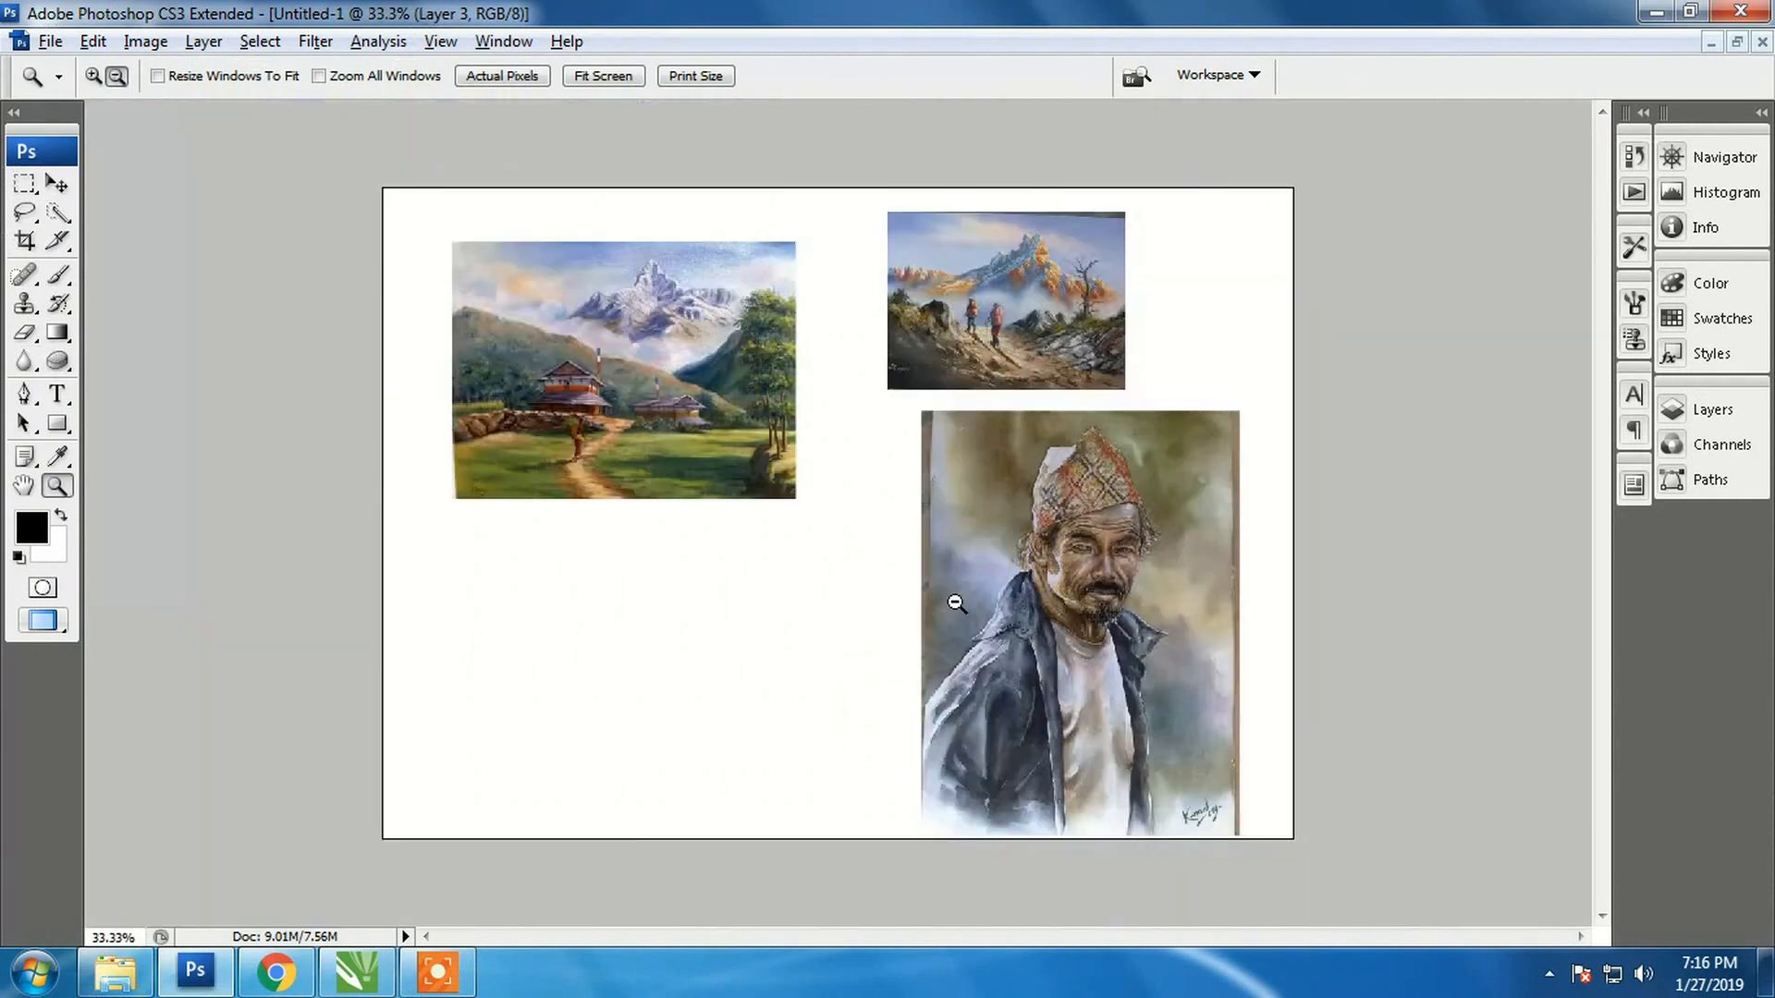
Select the village landscape painting and move it slightly down and to the left on the canvas
{"action": "left_click", "coordinate": [682, 475]}
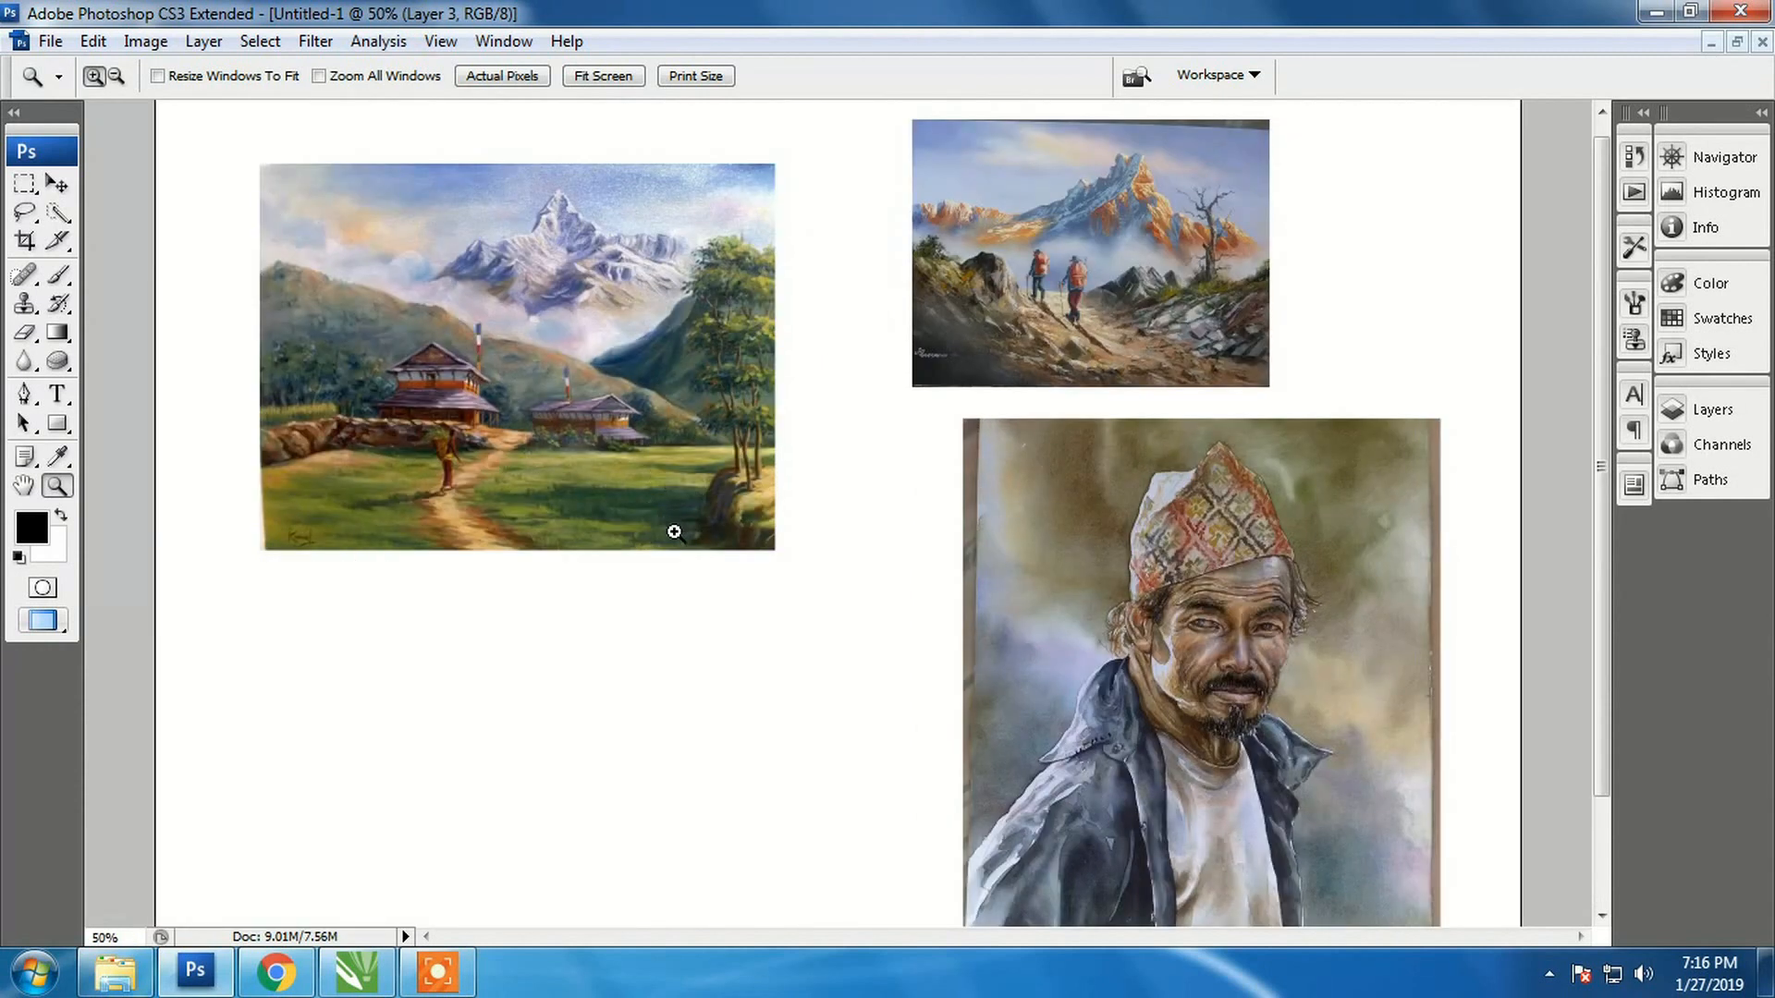
{"action": "key", "text": "v"}
{"action": "mouse_move", "coordinate": [699, 461]}
{"action": "left_mouse_down"}
{"action": "mouse_move", "coordinate": [643, 615]}
{"action": "mouse_move", "coordinate": [695, 462]}
{"action": "mouse_move", "coordinate": [679, 459]}
{"action": "left_mouse_up"}
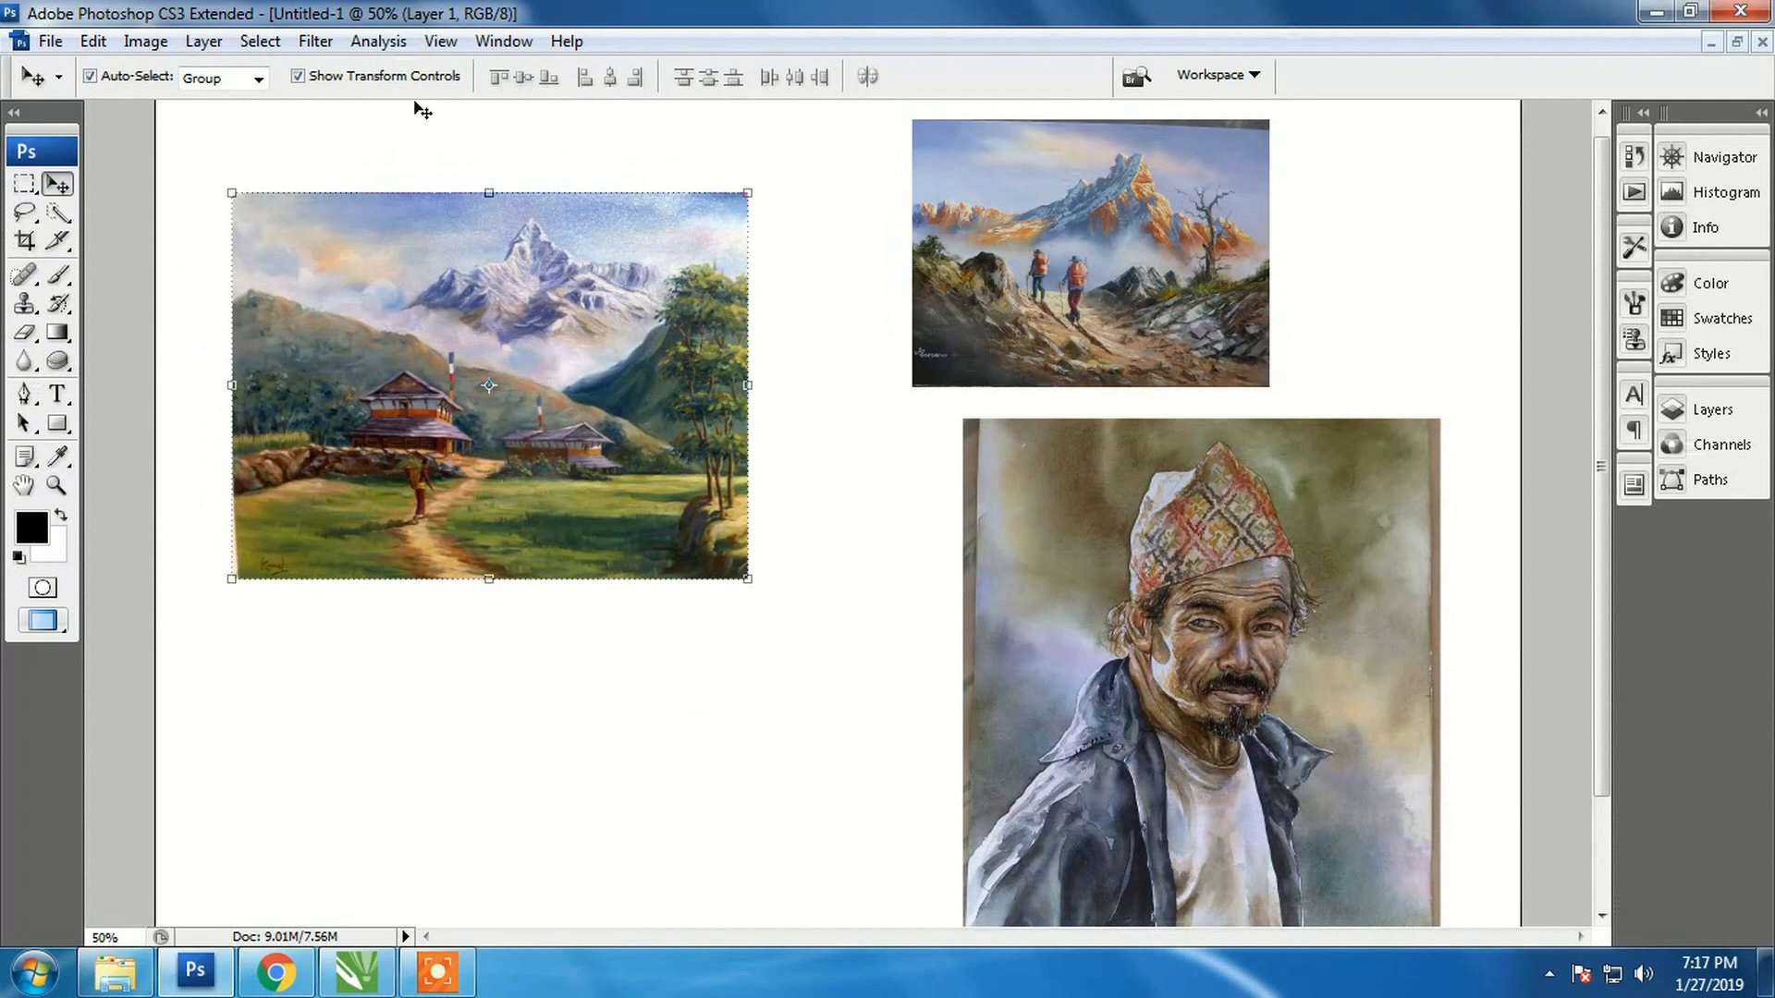
Look over the available image colour modes without changing them, and reselect the village landscape painting
{"action": "left_click", "coordinate": [146, 41]}
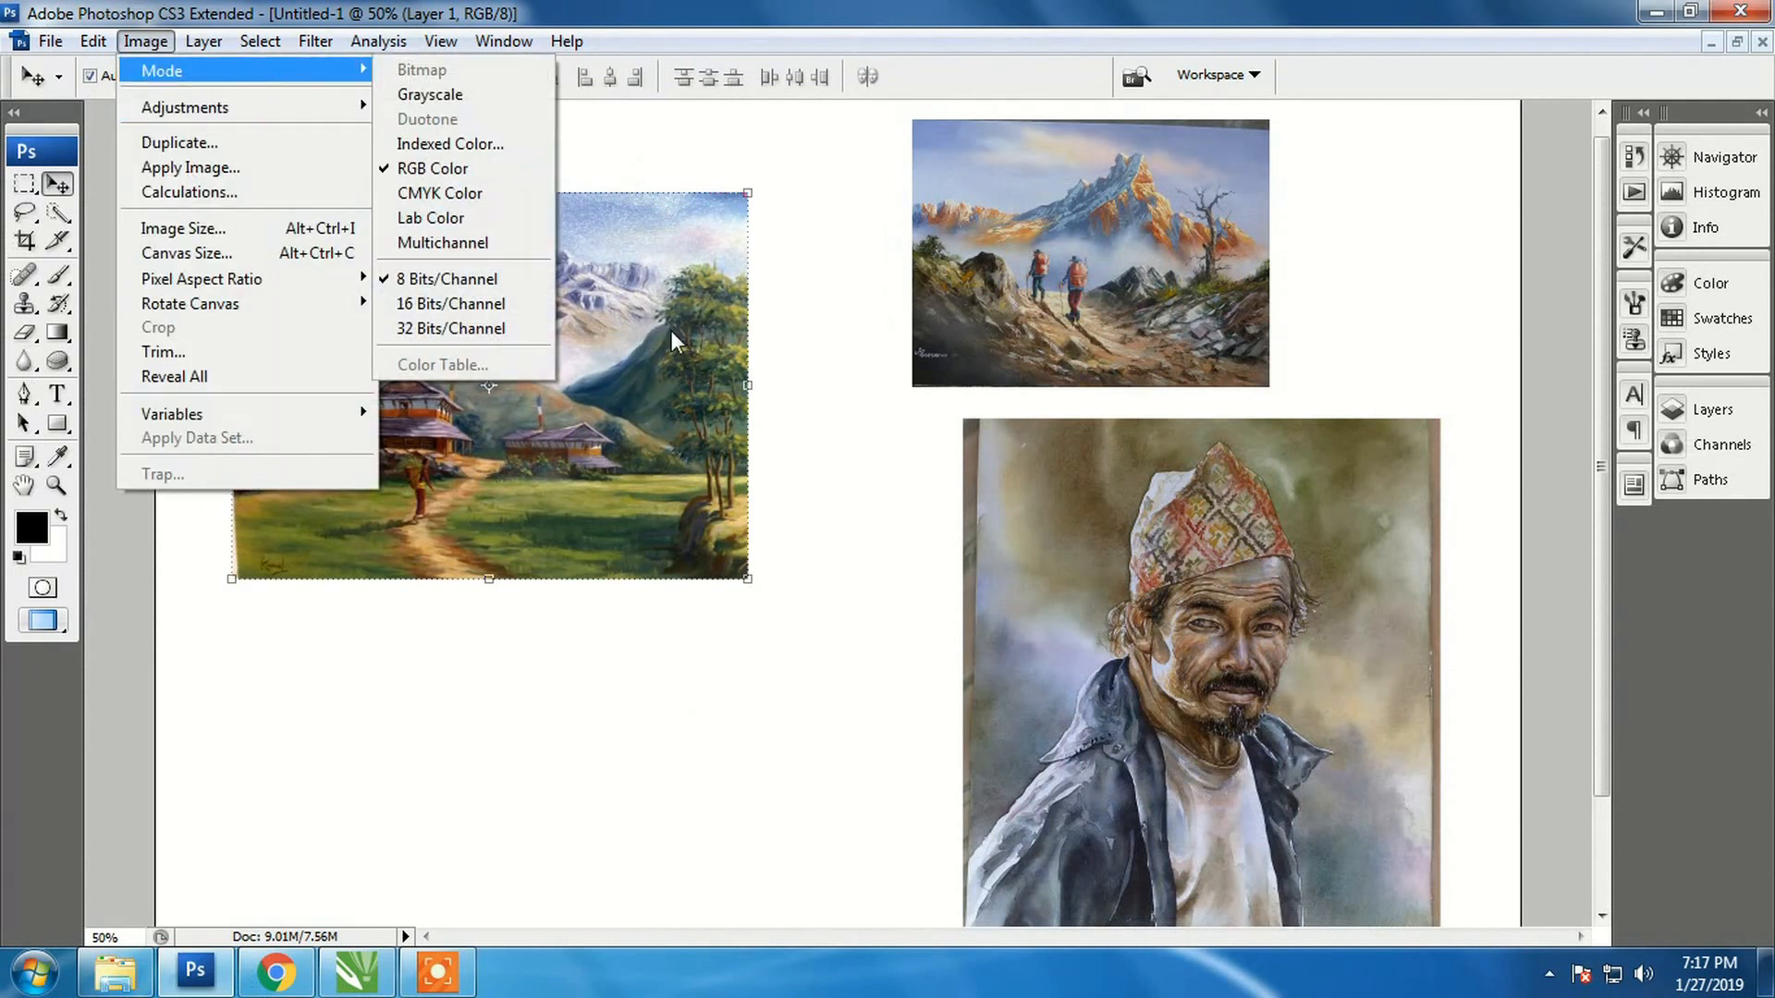
{"action": "left_click", "coordinate": [800, 342]}
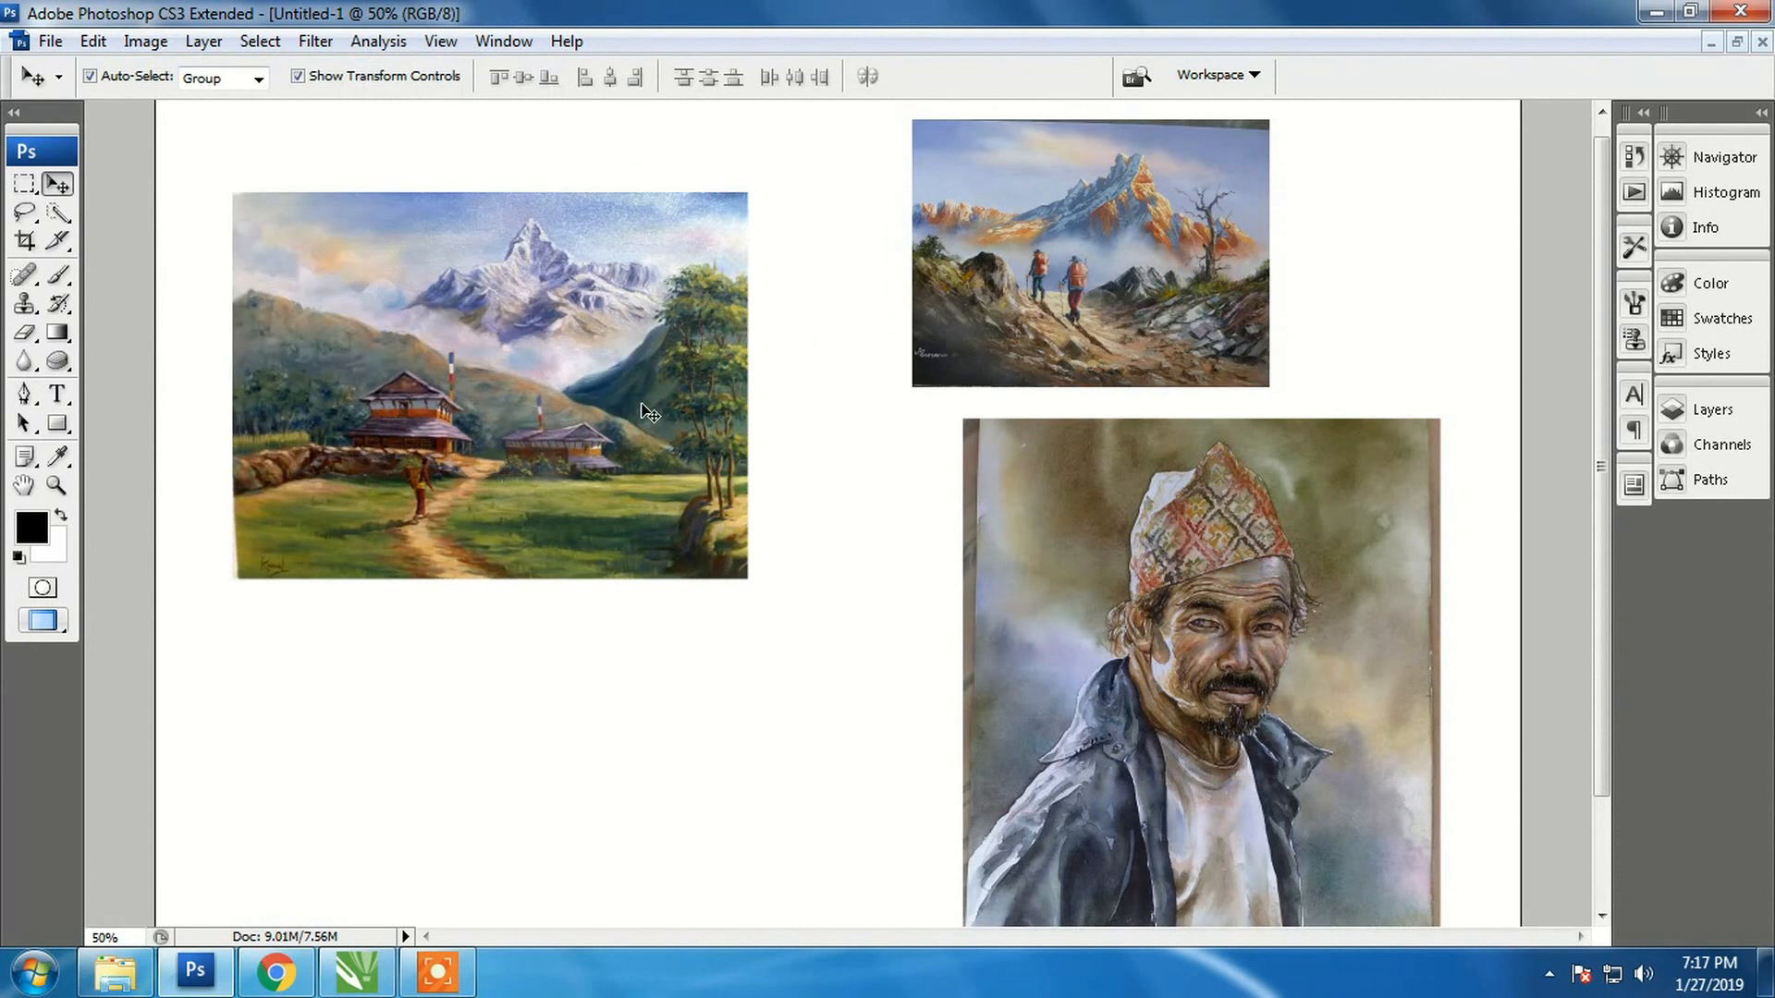
{"action": "key", "text": "z"}
{"action": "key", "text": "v"}
{"action": "left_click", "coordinate": [596, 419]}
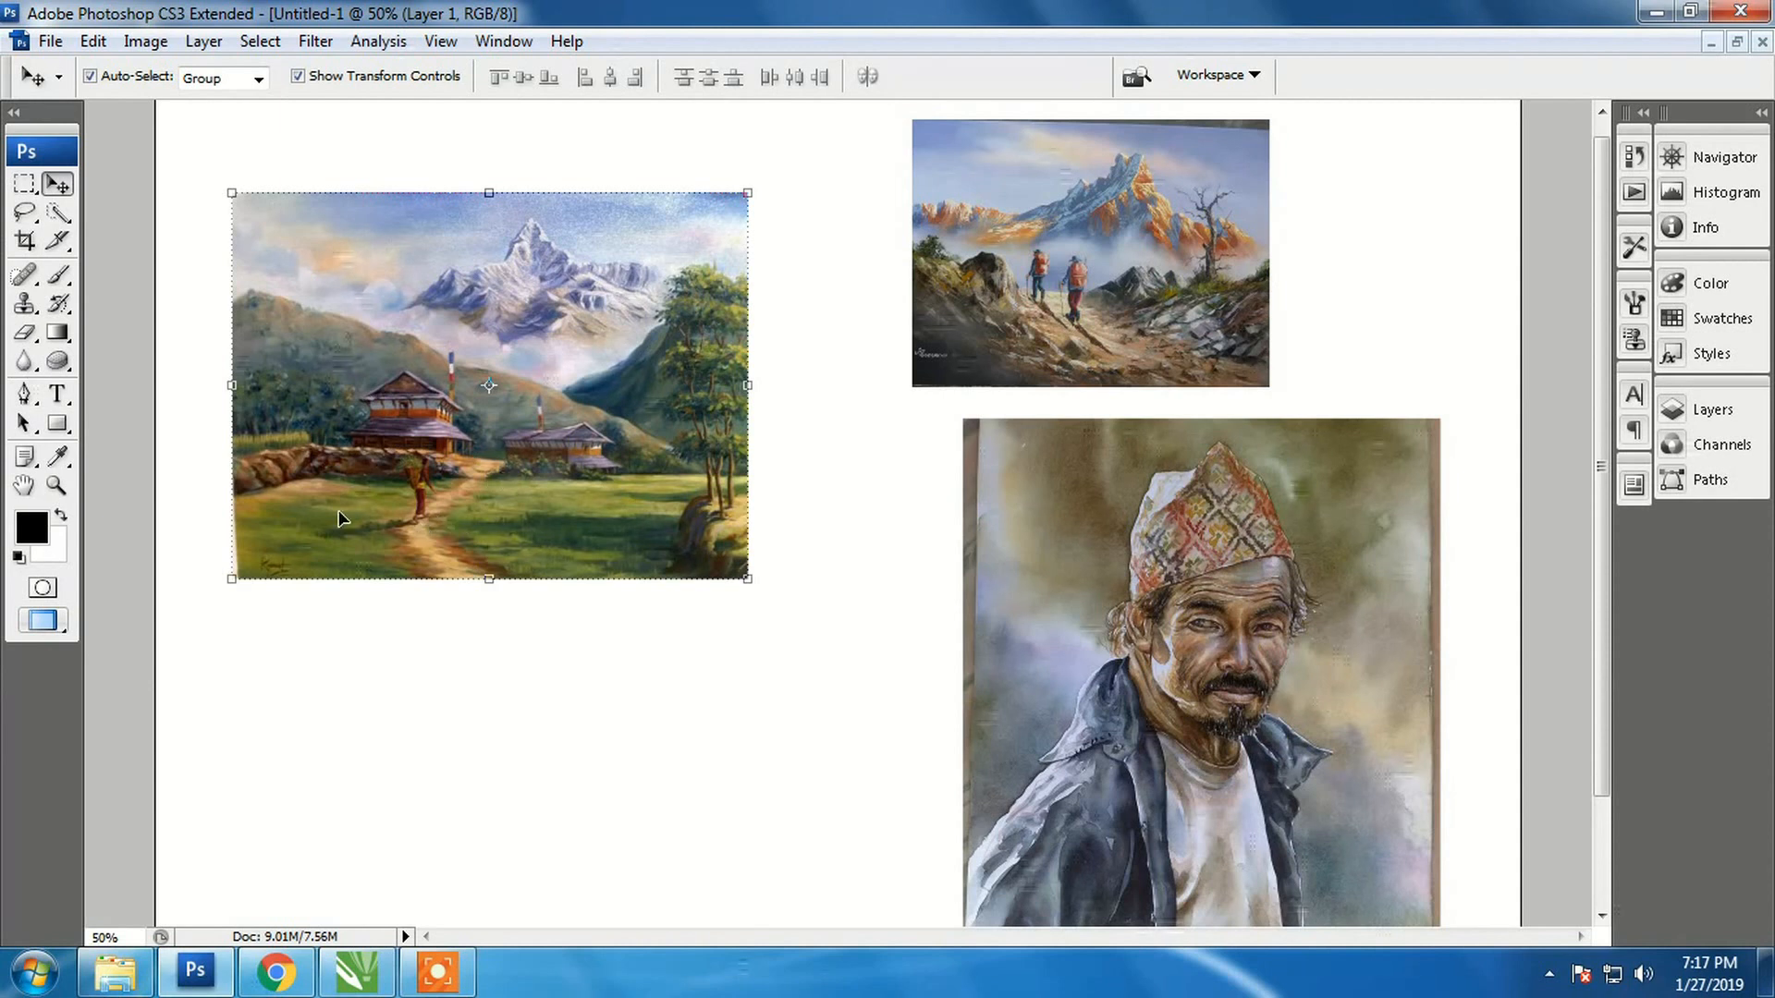
Activate the Sponge Tool for a closer view of the village painting and set its flow to 61%
{"action": "key", "text": "z"}
{"action": "left_click", "coordinate": [257, 469]}
{"action": "left_click_drag", "start_coordinate": [462, 533], "coordinate": [606, 647]}
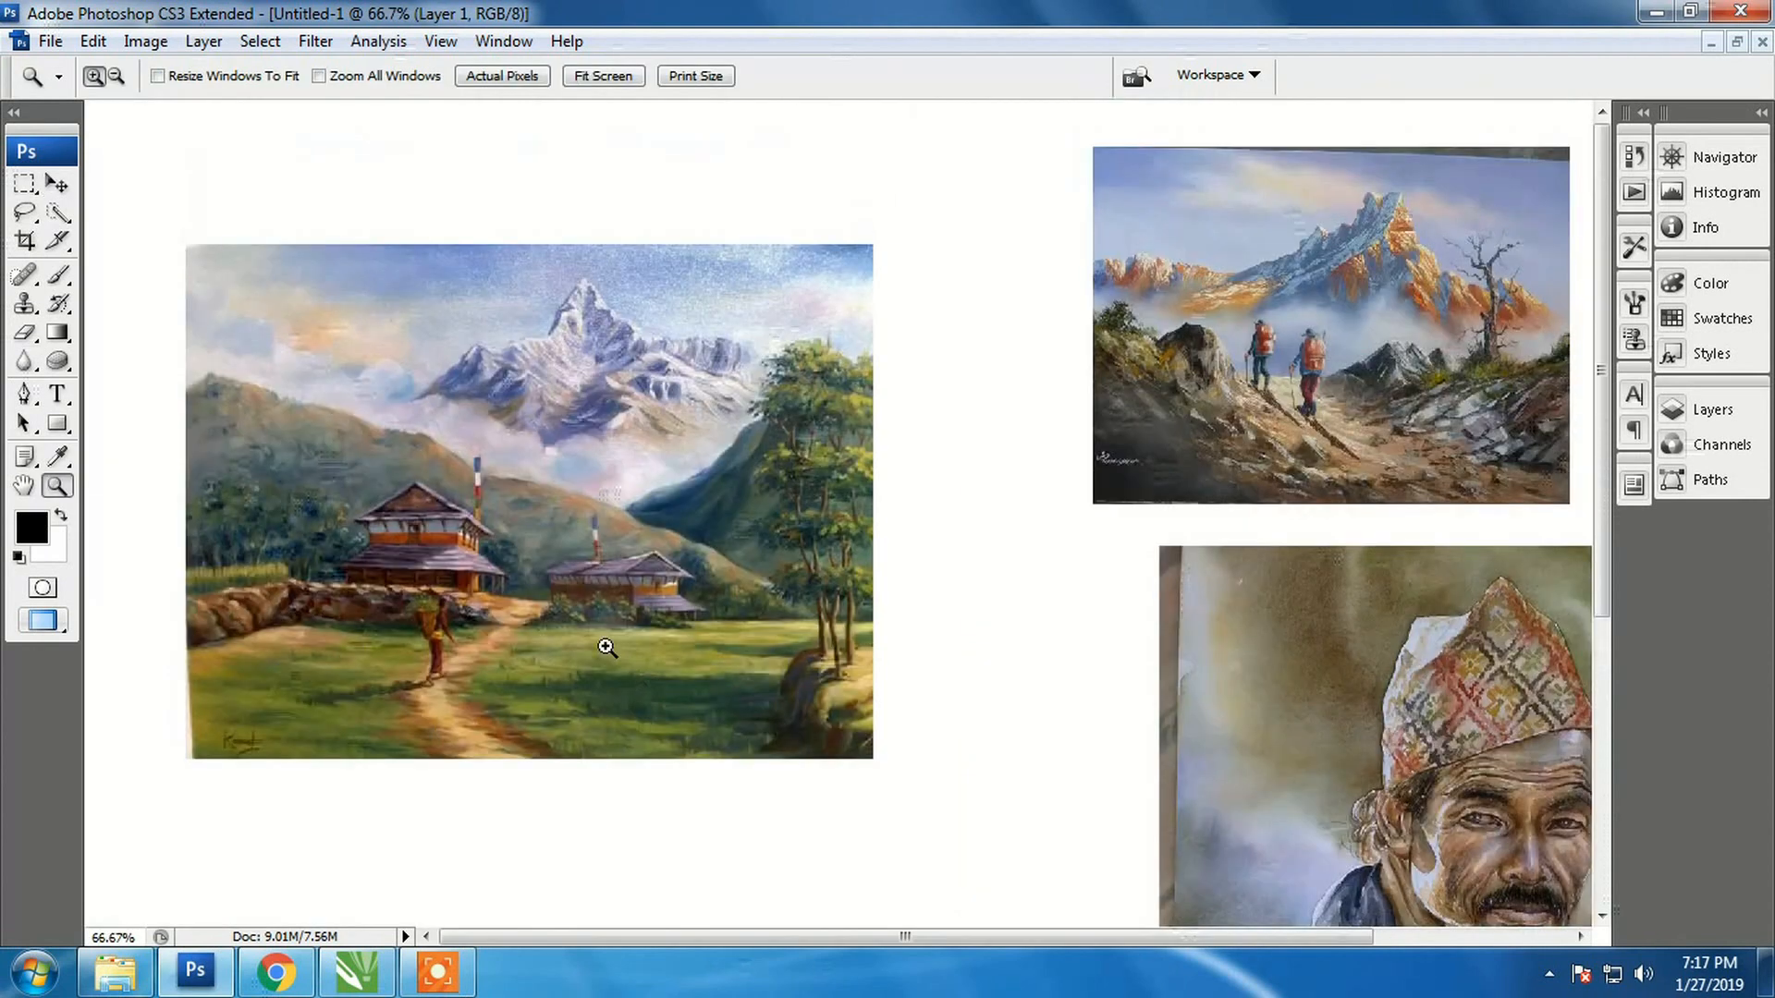
{"action": "key", "text": "v"}
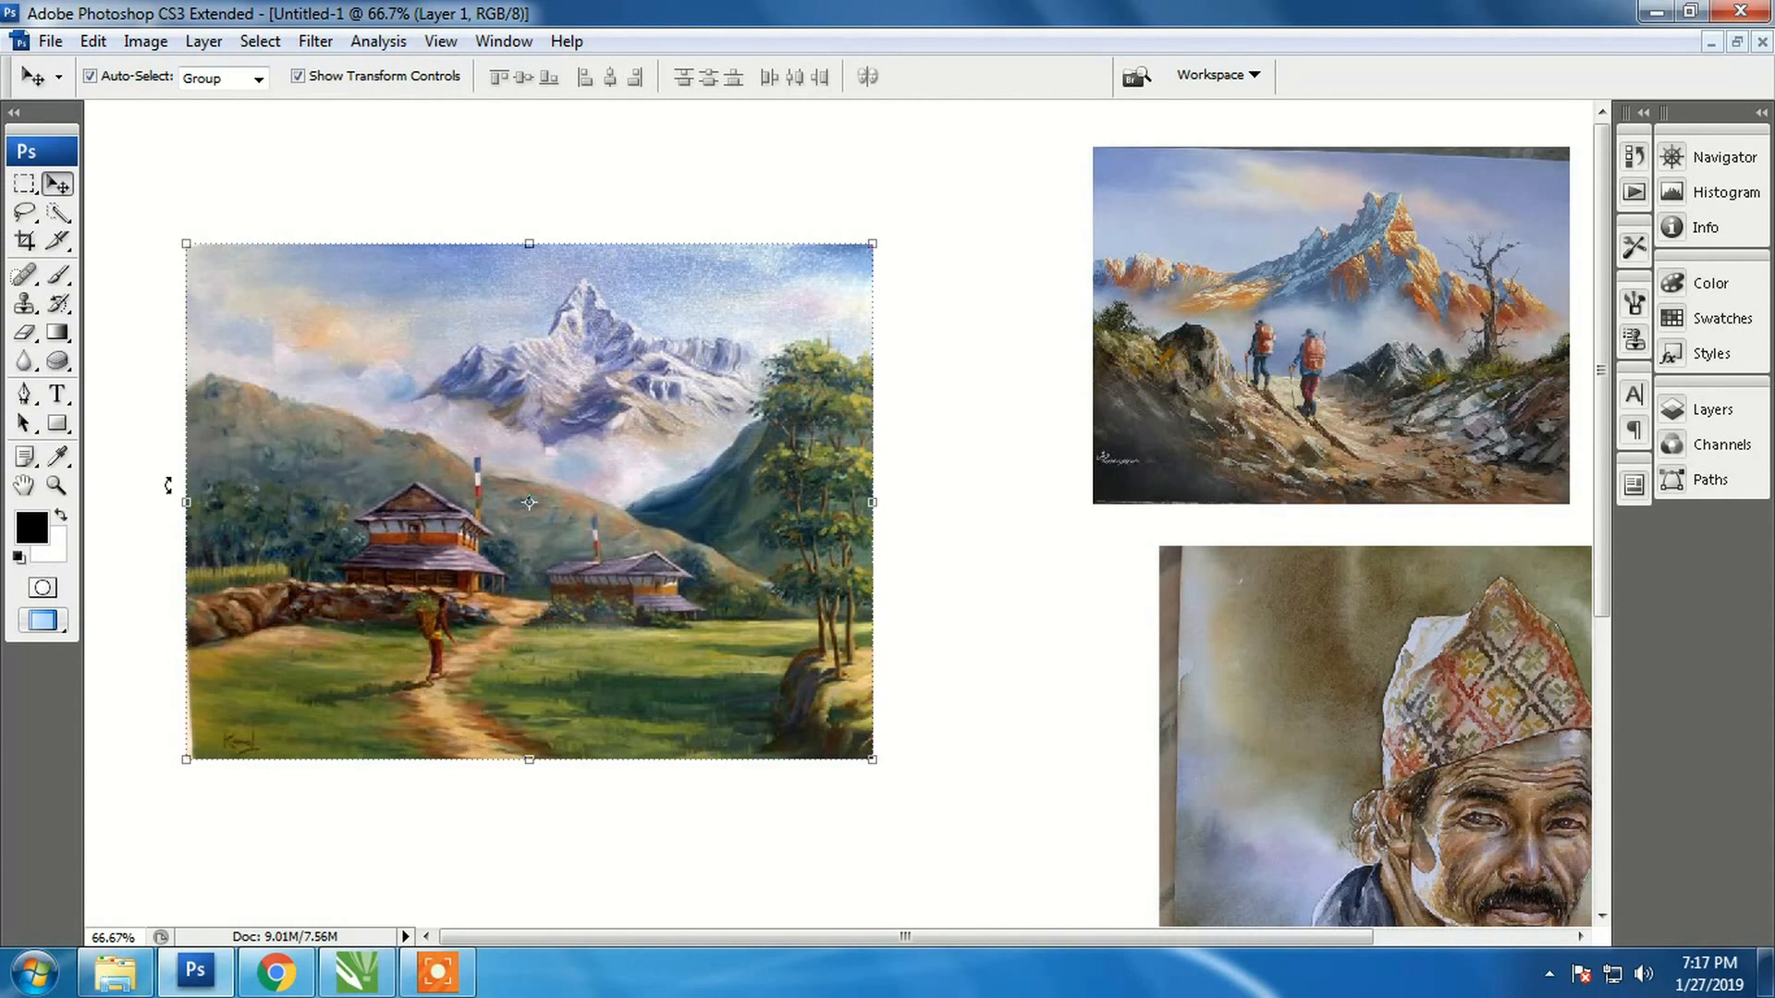
{"action": "right_click", "coordinate": [57, 360]}
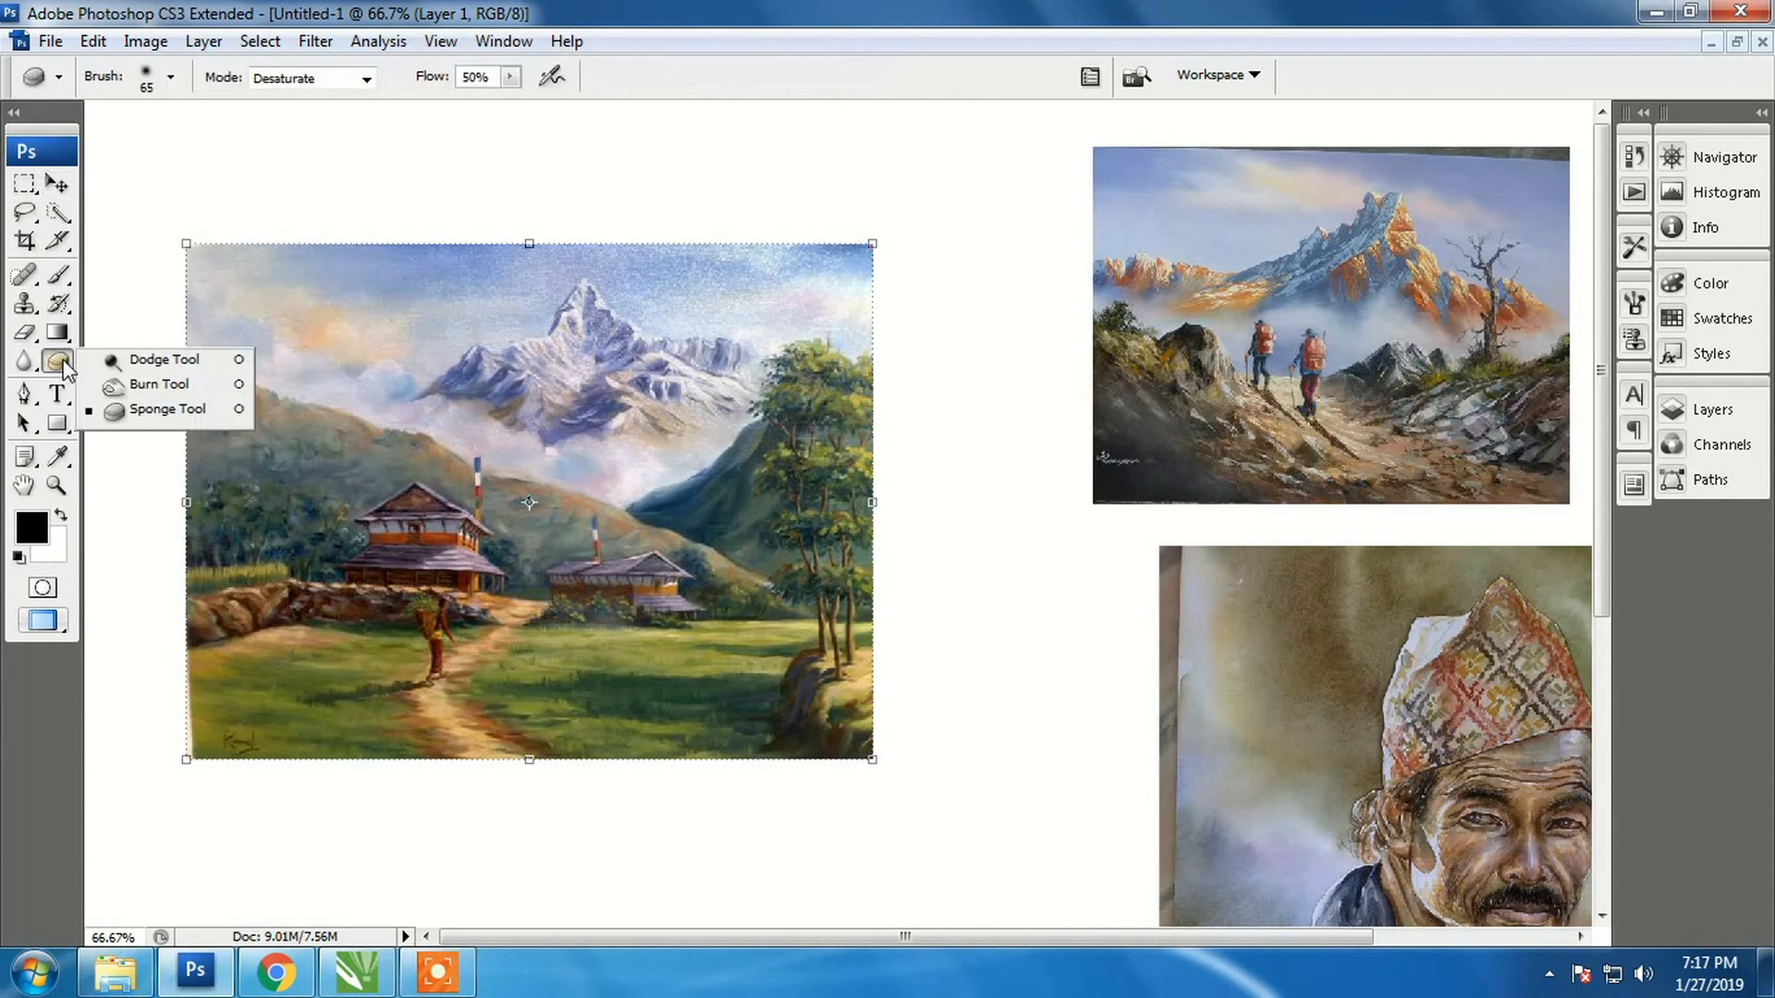
{"action": "left_click", "coordinate": [167, 407]}
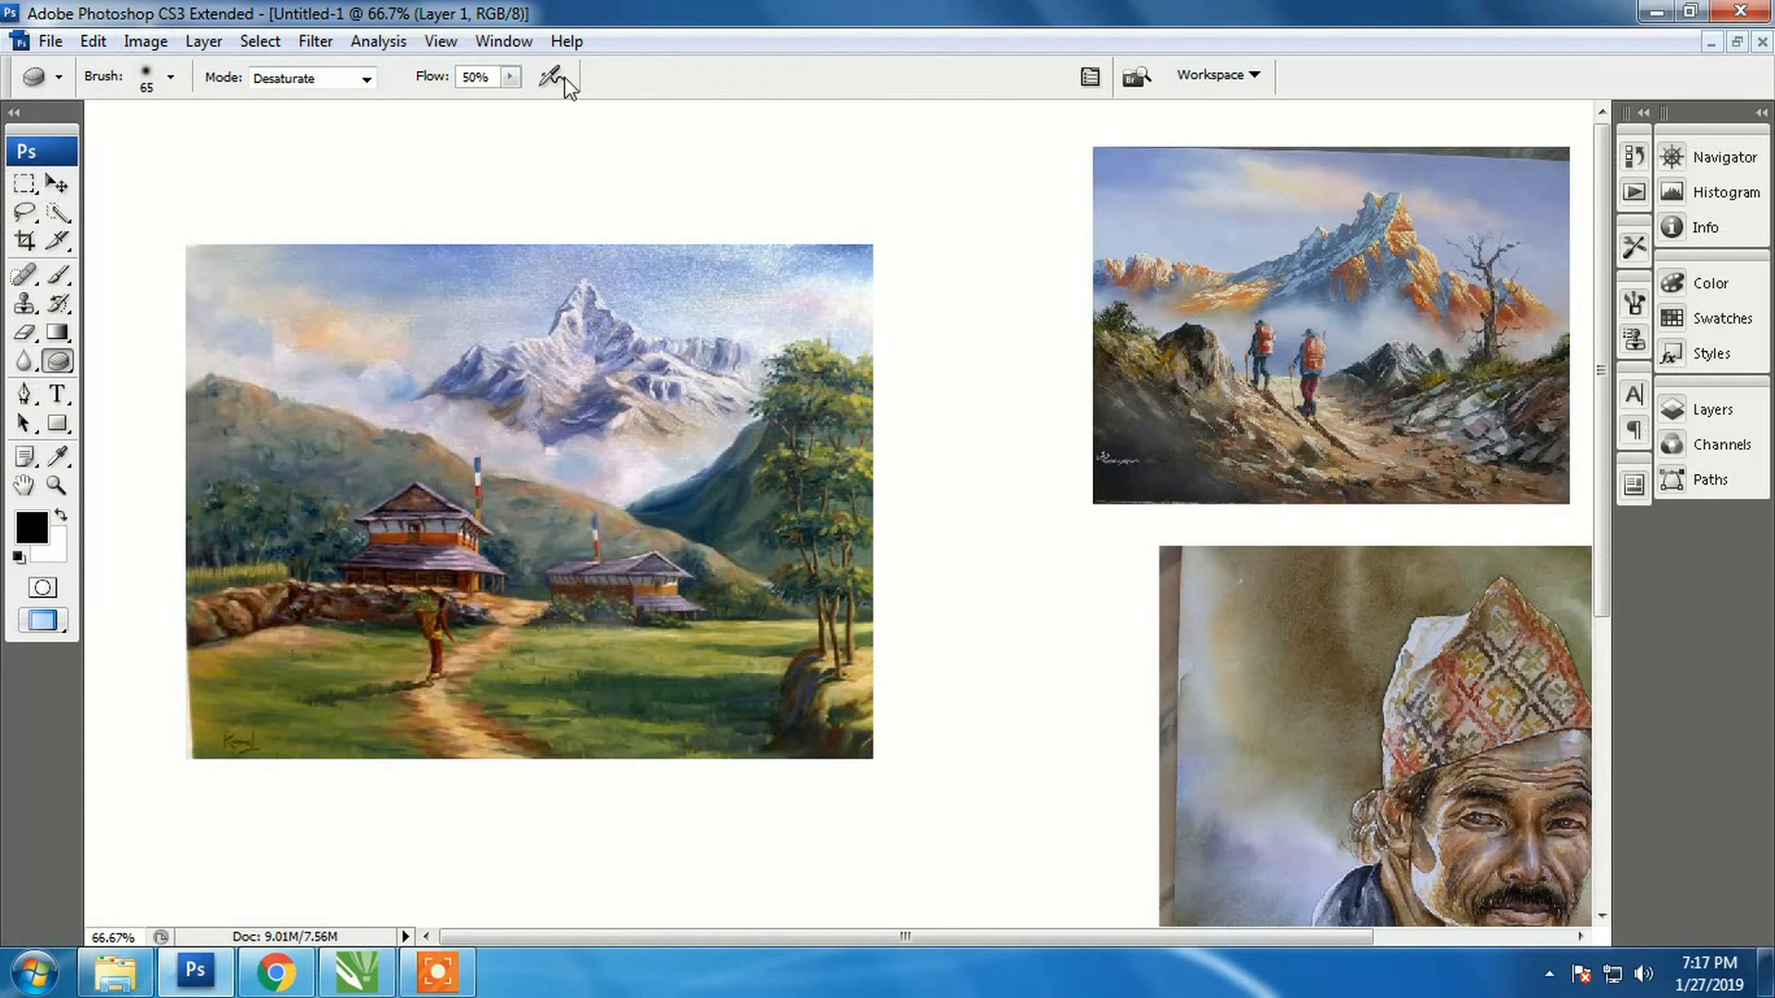
{"action": "left_click", "coordinate": [512, 77]}
{"action": "left_click_drag", "start_coordinate": [515, 101], "coordinate": [564, 119]}
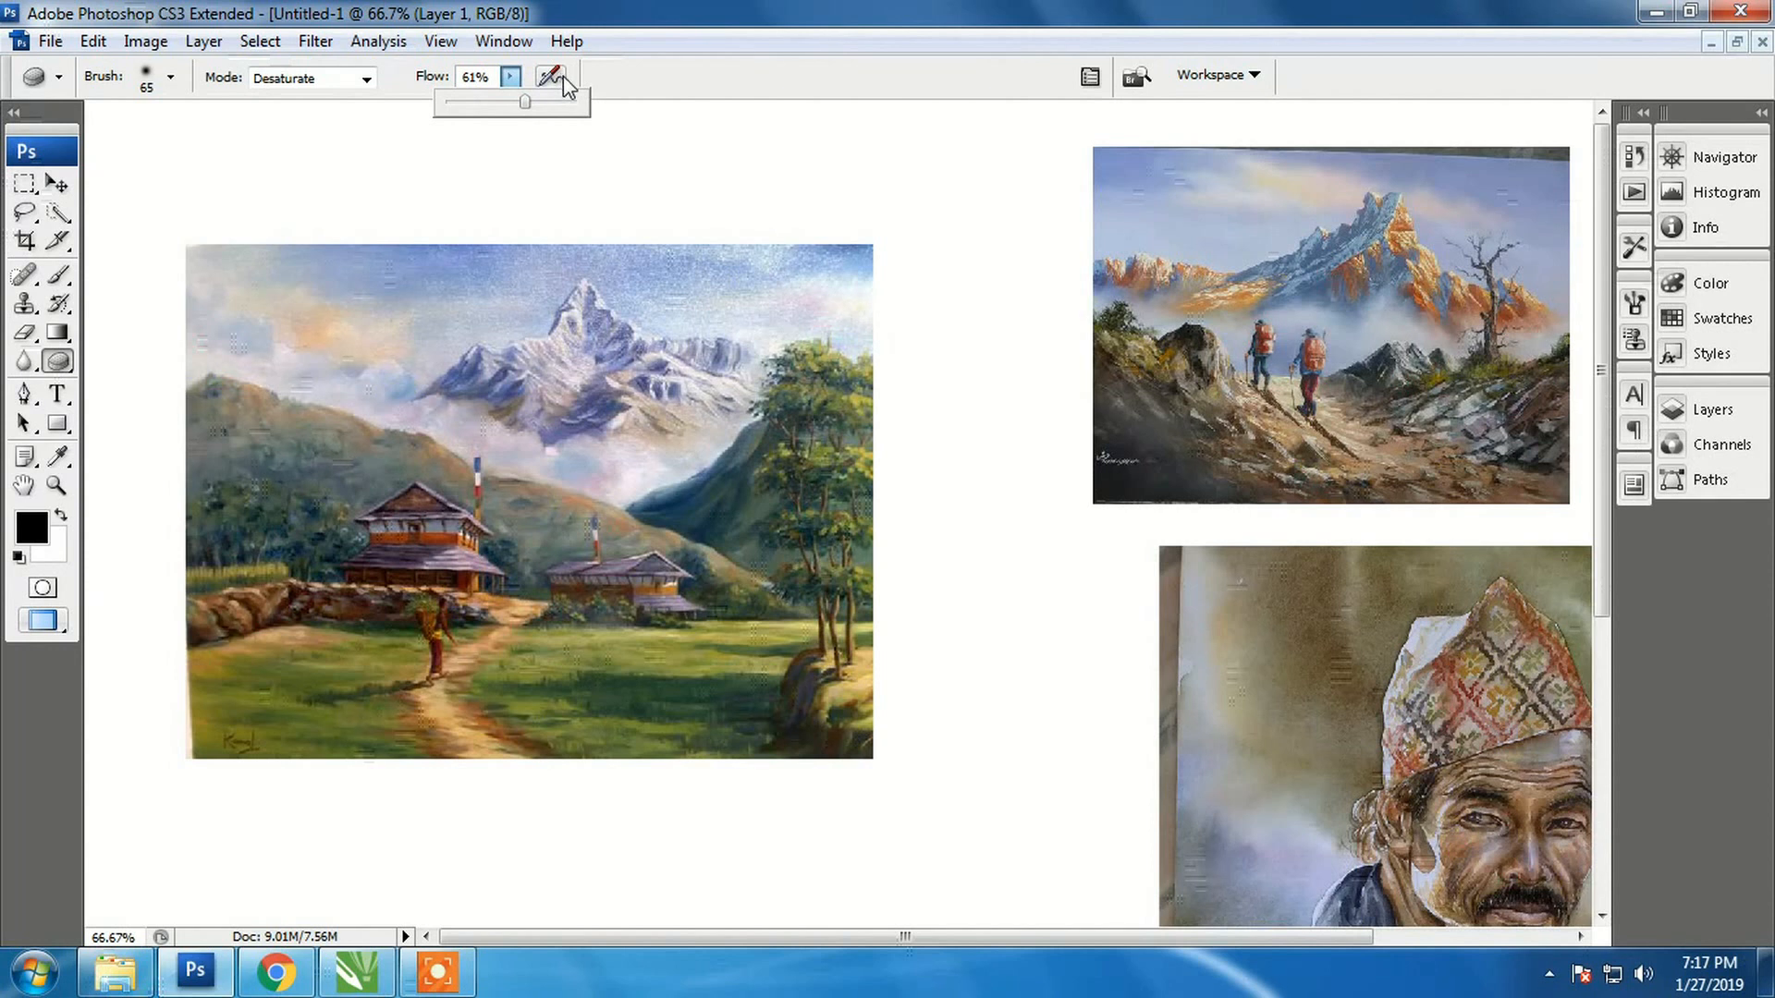
{"action": "left_click", "coordinate": [627, 74]}
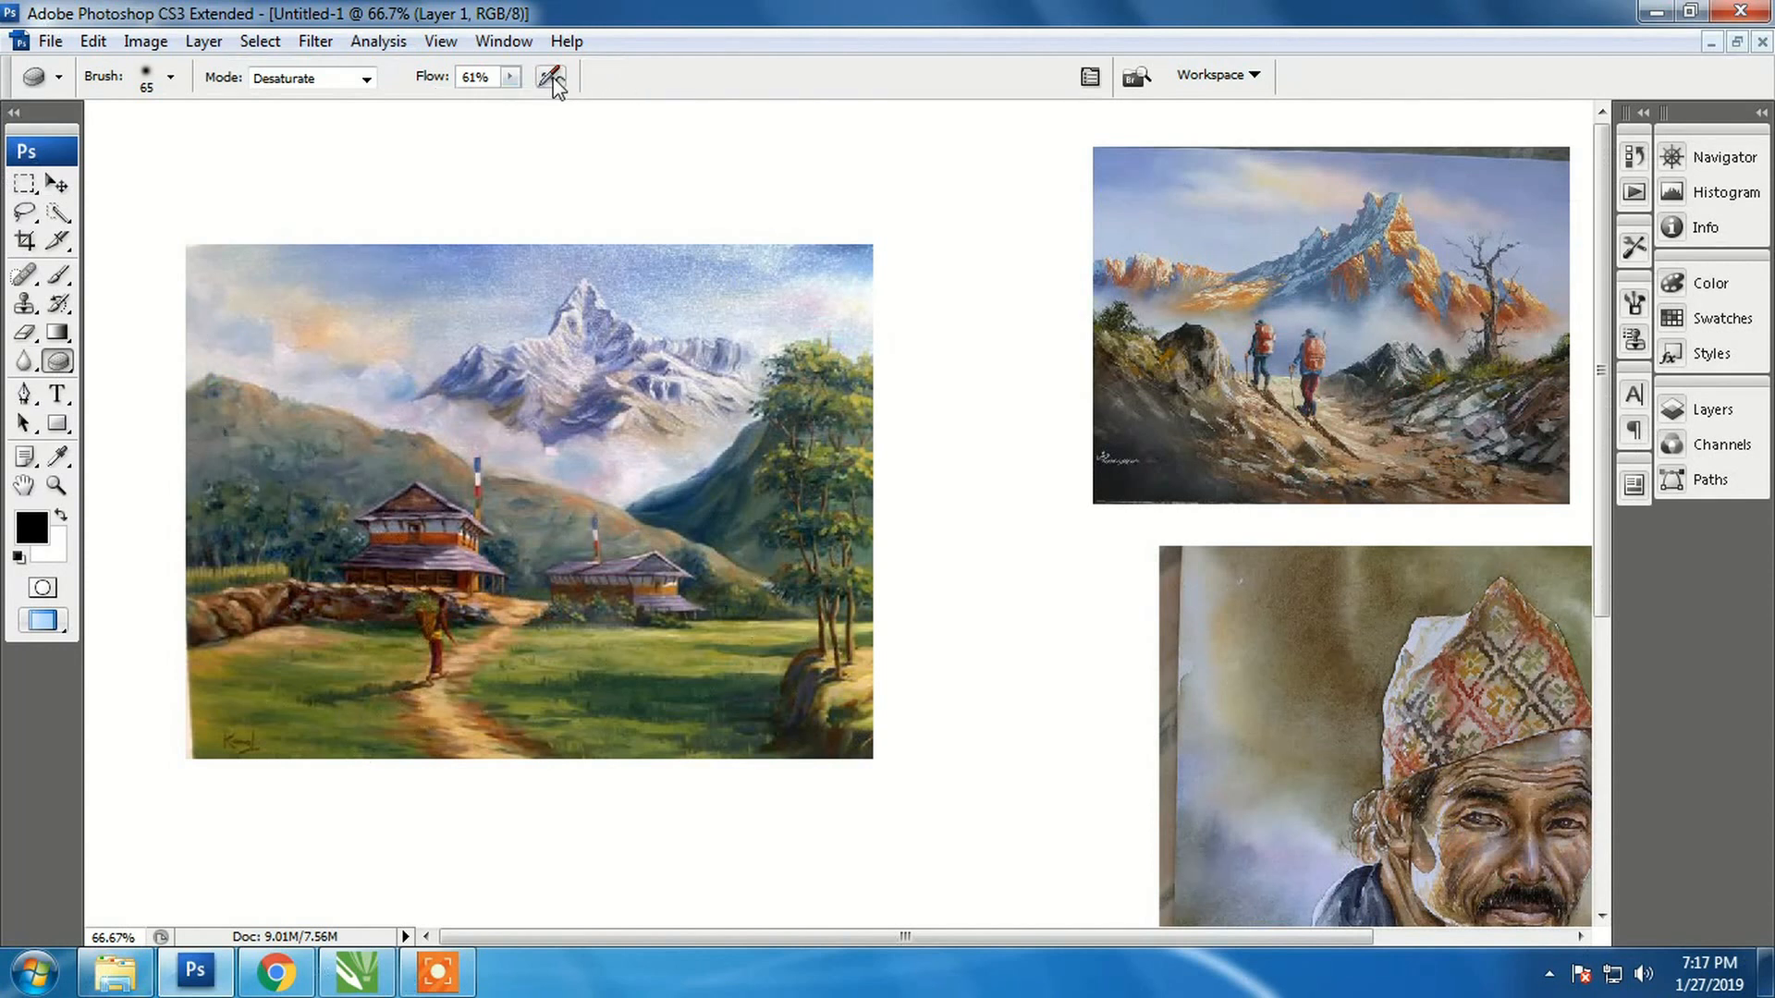
Enlarge the Sponge brush to 150 px and desaturate the lower meadow and path of the village painting
{"action": "key", "text": "bracketright"}
{"action": "key", "text": "bracketright"}
{"action": "key", "text": "bracketright"}
{"action": "key", "text": "bracketright"}
{"action": "key", "text": "bracketright"}
{"action": "key", "text": "bracketright"}
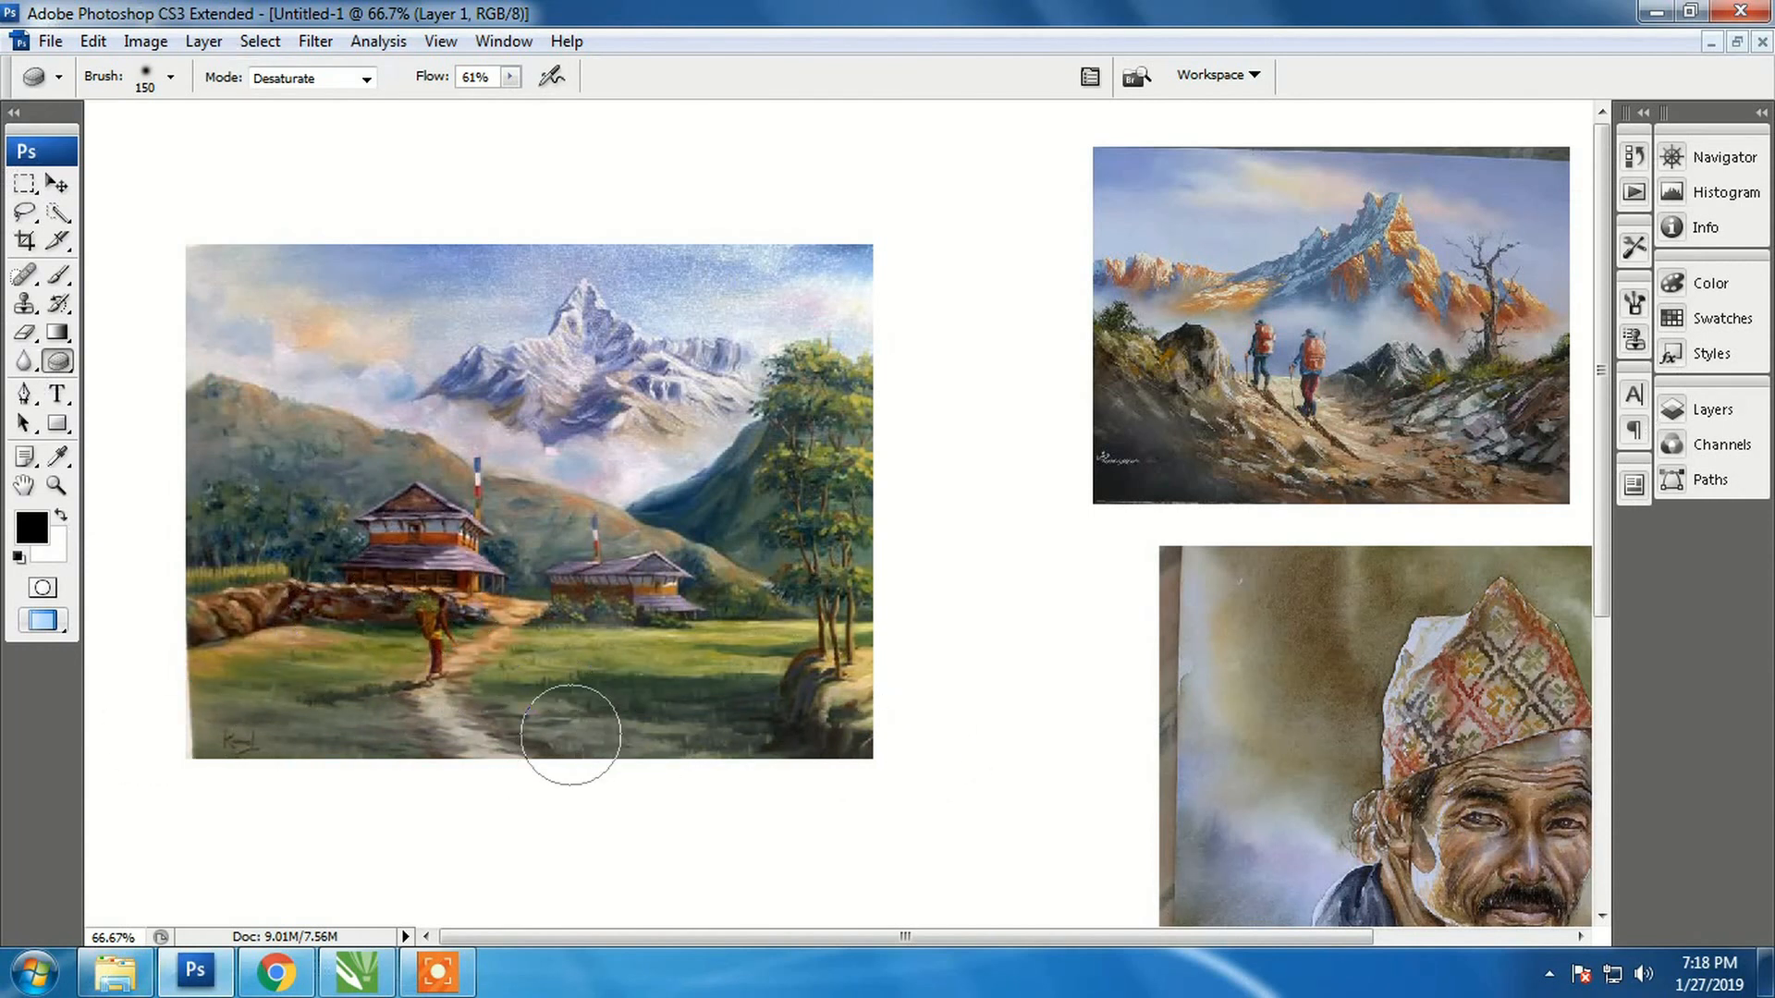
Enlarge the Sponge brush to 300 px, use 100% flow, and desaturate the whole village painting to grey tones
{"action": "key", "text": "bracketright"}
{"action": "key", "text": "bracketright"}
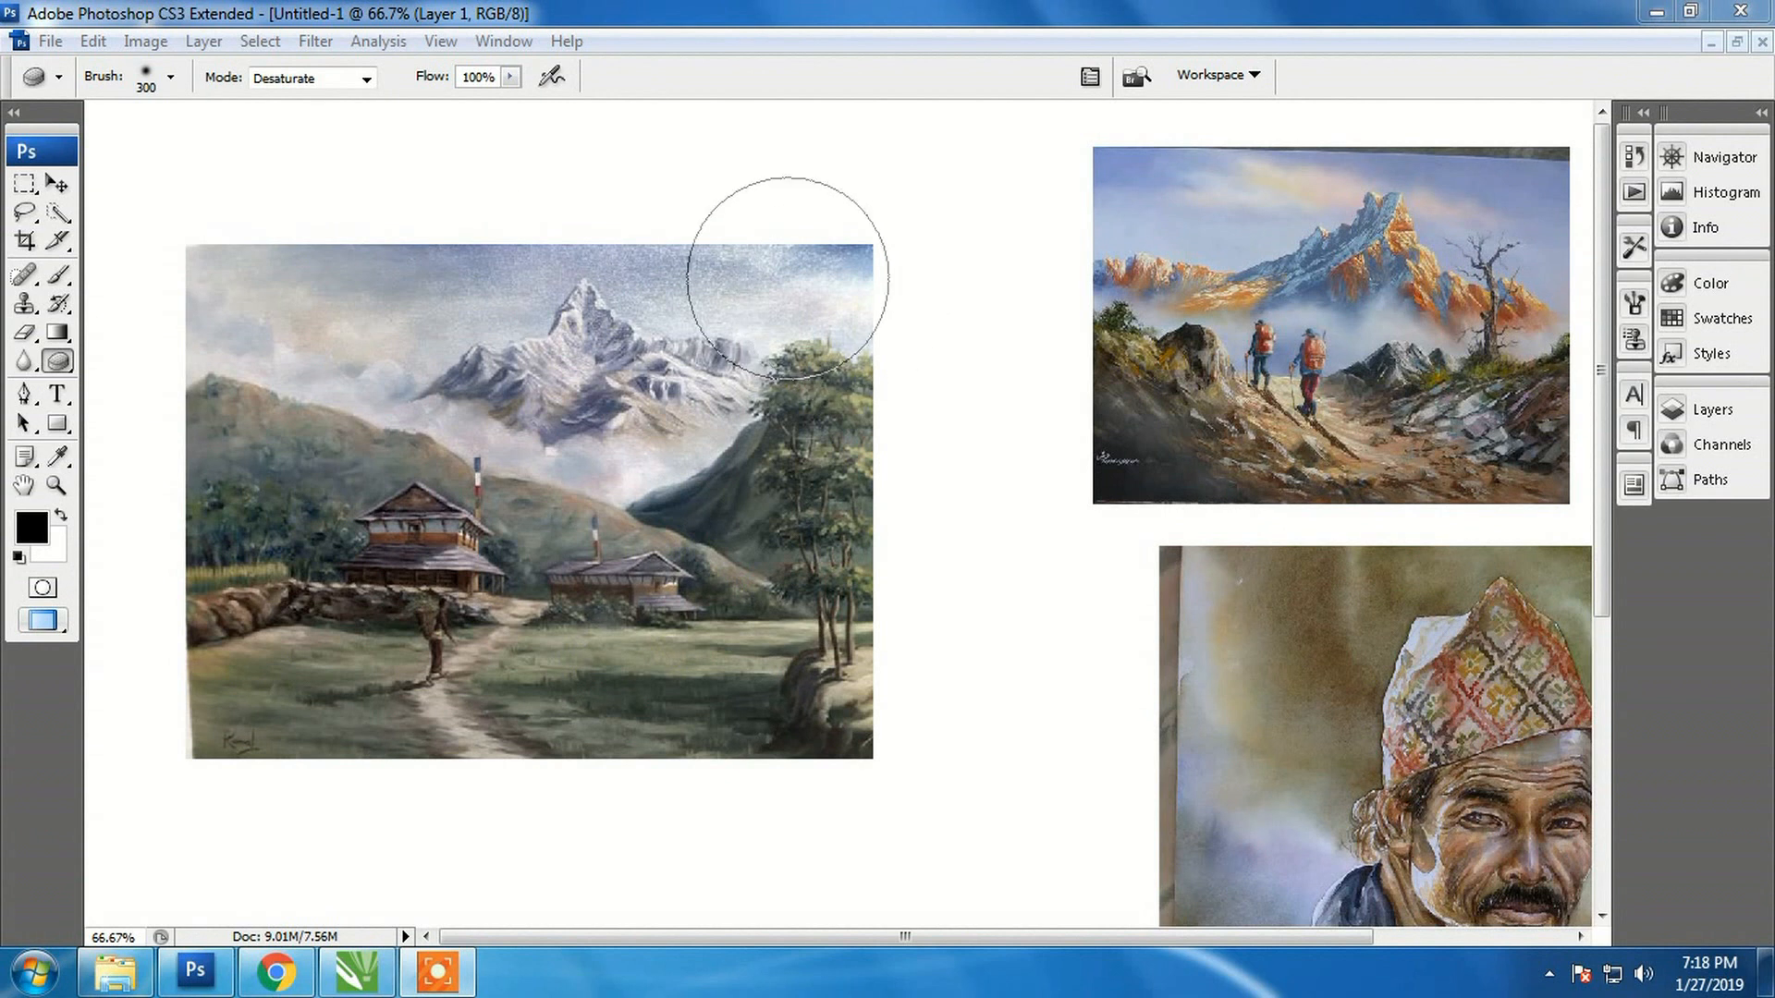
{"action": "left_click", "coordinate": [511, 76]}
{"action": "left_click", "coordinate": [512, 78]}
{"action": "left_click", "coordinate": [514, 82]}
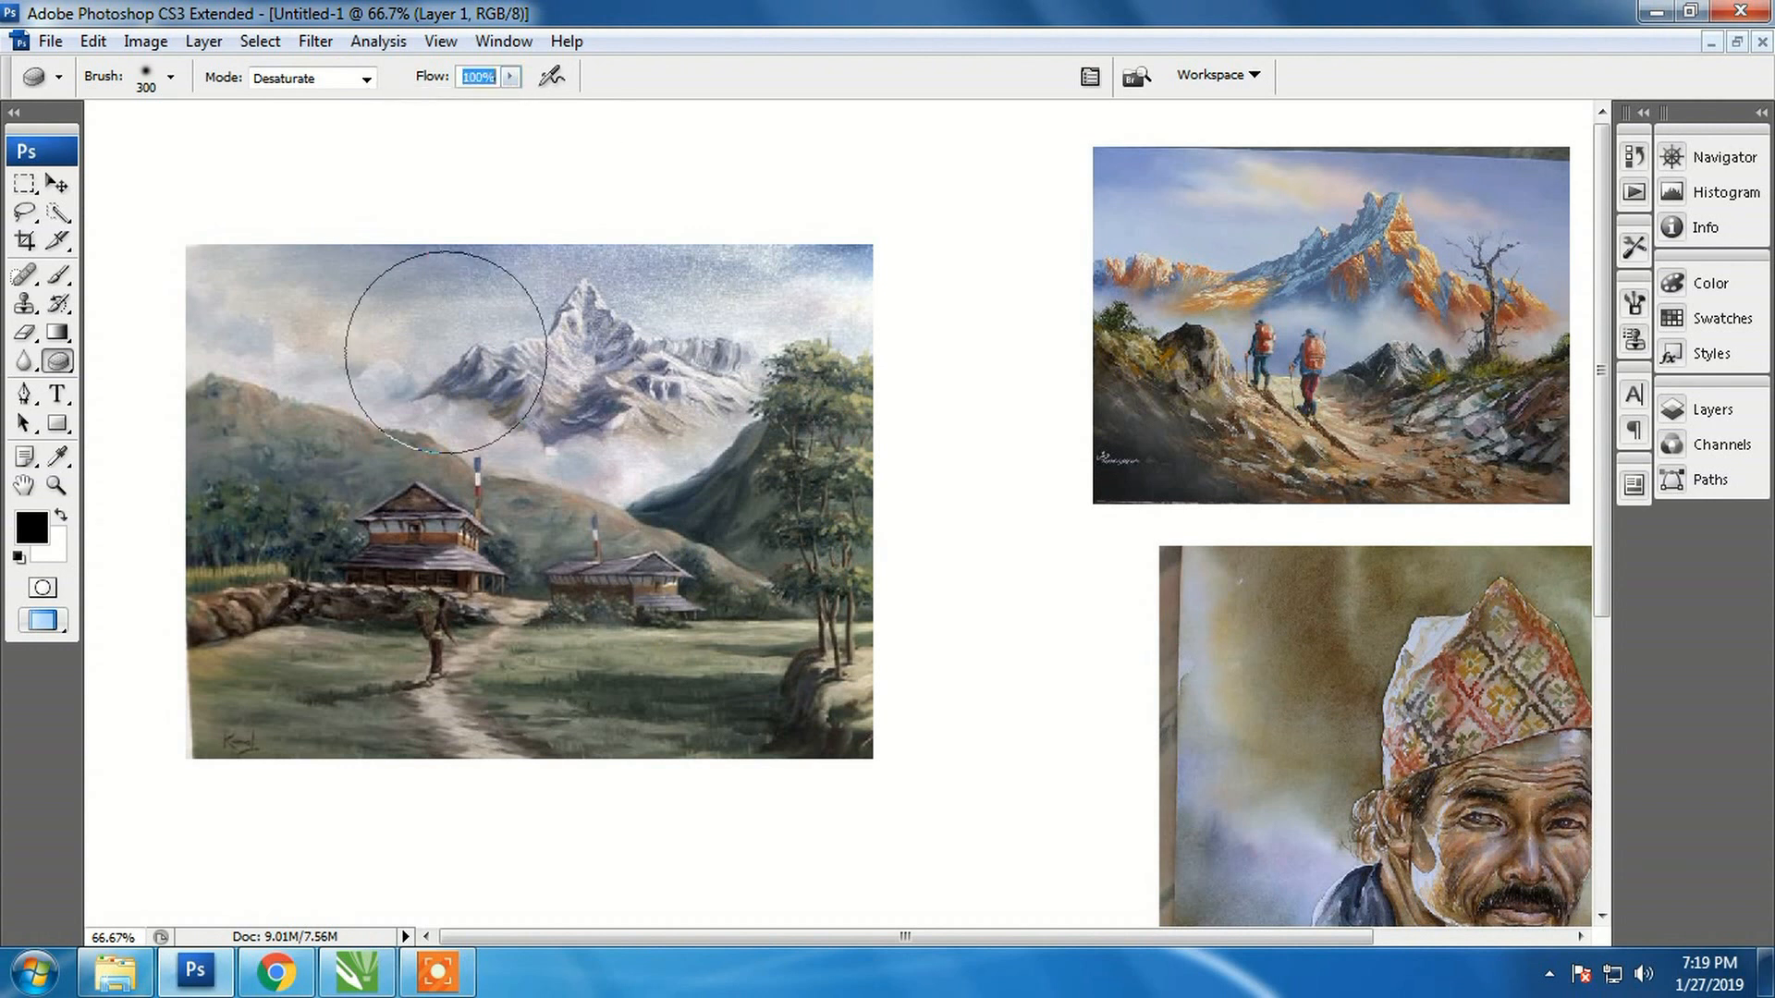
{"action": "mouse_move", "coordinate": [190, 316]}
{"action": "left_mouse_down"}
{"action": "mouse_move", "coordinate": [858, 356]}
{"action": "mouse_move", "coordinate": [194, 436]}
{"action": "mouse_move", "coordinate": [939, 495]}
{"action": "mouse_move", "coordinate": [222, 555]}
{"action": "mouse_move", "coordinate": [413, 573]}
{"action": "mouse_move", "coordinate": [363, 621]}
{"action": "mouse_move", "coordinate": [337, 733]}
{"action": "mouse_move", "coordinate": [864, 555]}
{"action": "mouse_move", "coordinate": [812, 504]}
{"action": "mouse_move", "coordinate": [809, 414]}
{"action": "mouse_move", "coordinate": [238, 377]}
{"action": "mouse_move", "coordinate": [202, 394]}
{"action": "mouse_move", "coordinate": [224, 770]}
{"action": "mouse_move", "coordinate": [259, 701]}
{"action": "mouse_move", "coordinate": [978, 709]}
{"action": "mouse_move", "coordinate": [816, 698]}
{"action": "mouse_move", "coordinate": [365, 550]}
{"action": "mouse_move", "coordinate": [924, 472]}
{"action": "mouse_move", "coordinate": [638, 435]}
{"action": "mouse_move", "coordinate": [745, 282]}
{"action": "mouse_move", "coordinate": [272, 279]}
{"action": "mouse_move", "coordinate": [682, 319]}
{"action": "mouse_move", "coordinate": [333, 522]}
{"action": "mouse_move", "coordinate": [685, 314]}
{"action": "mouse_move", "coordinate": [347, 609]}
{"action": "mouse_move", "coordinate": [277, 325]}
{"action": "mouse_move", "coordinate": [614, 634]}
{"action": "mouse_move", "coordinate": [277, 309]}
{"action": "mouse_move", "coordinate": [184, 65]}
{"action": "left_mouse_up"}
Find the Desaturate command among the image adjustments without applying it
{"action": "left_click", "coordinate": [145, 40]}
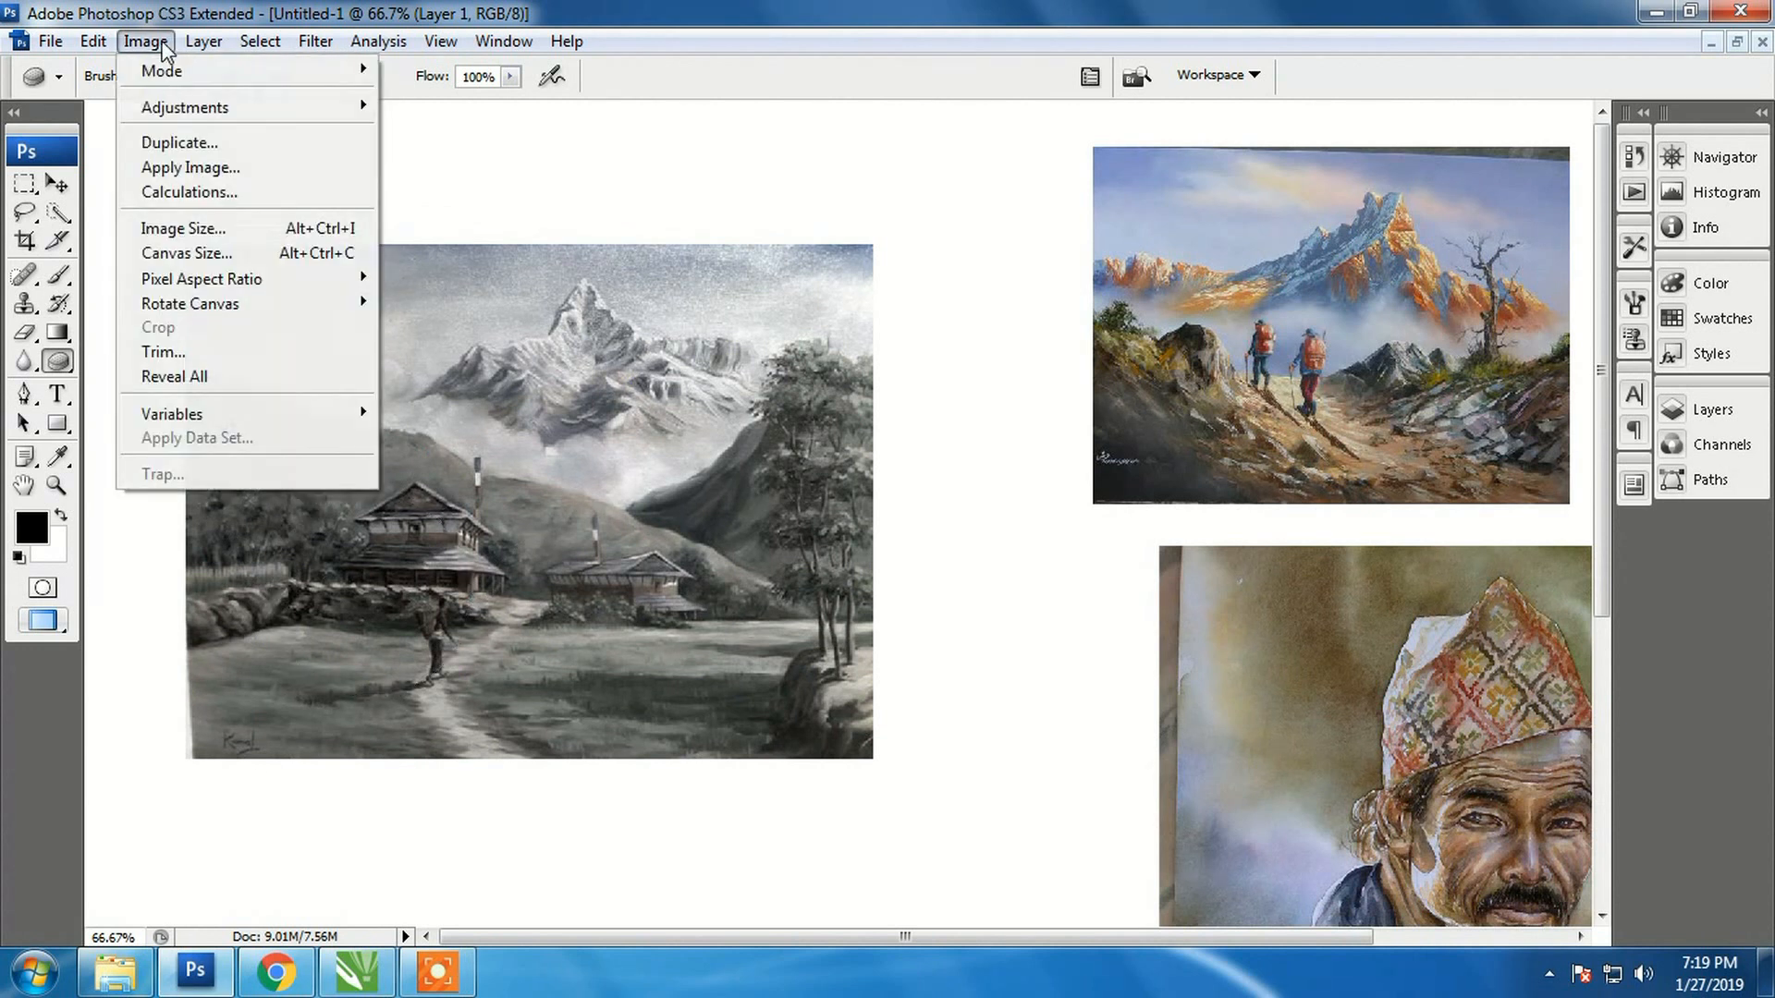
{"action": "mouse_move", "coordinate": [189, 105]}
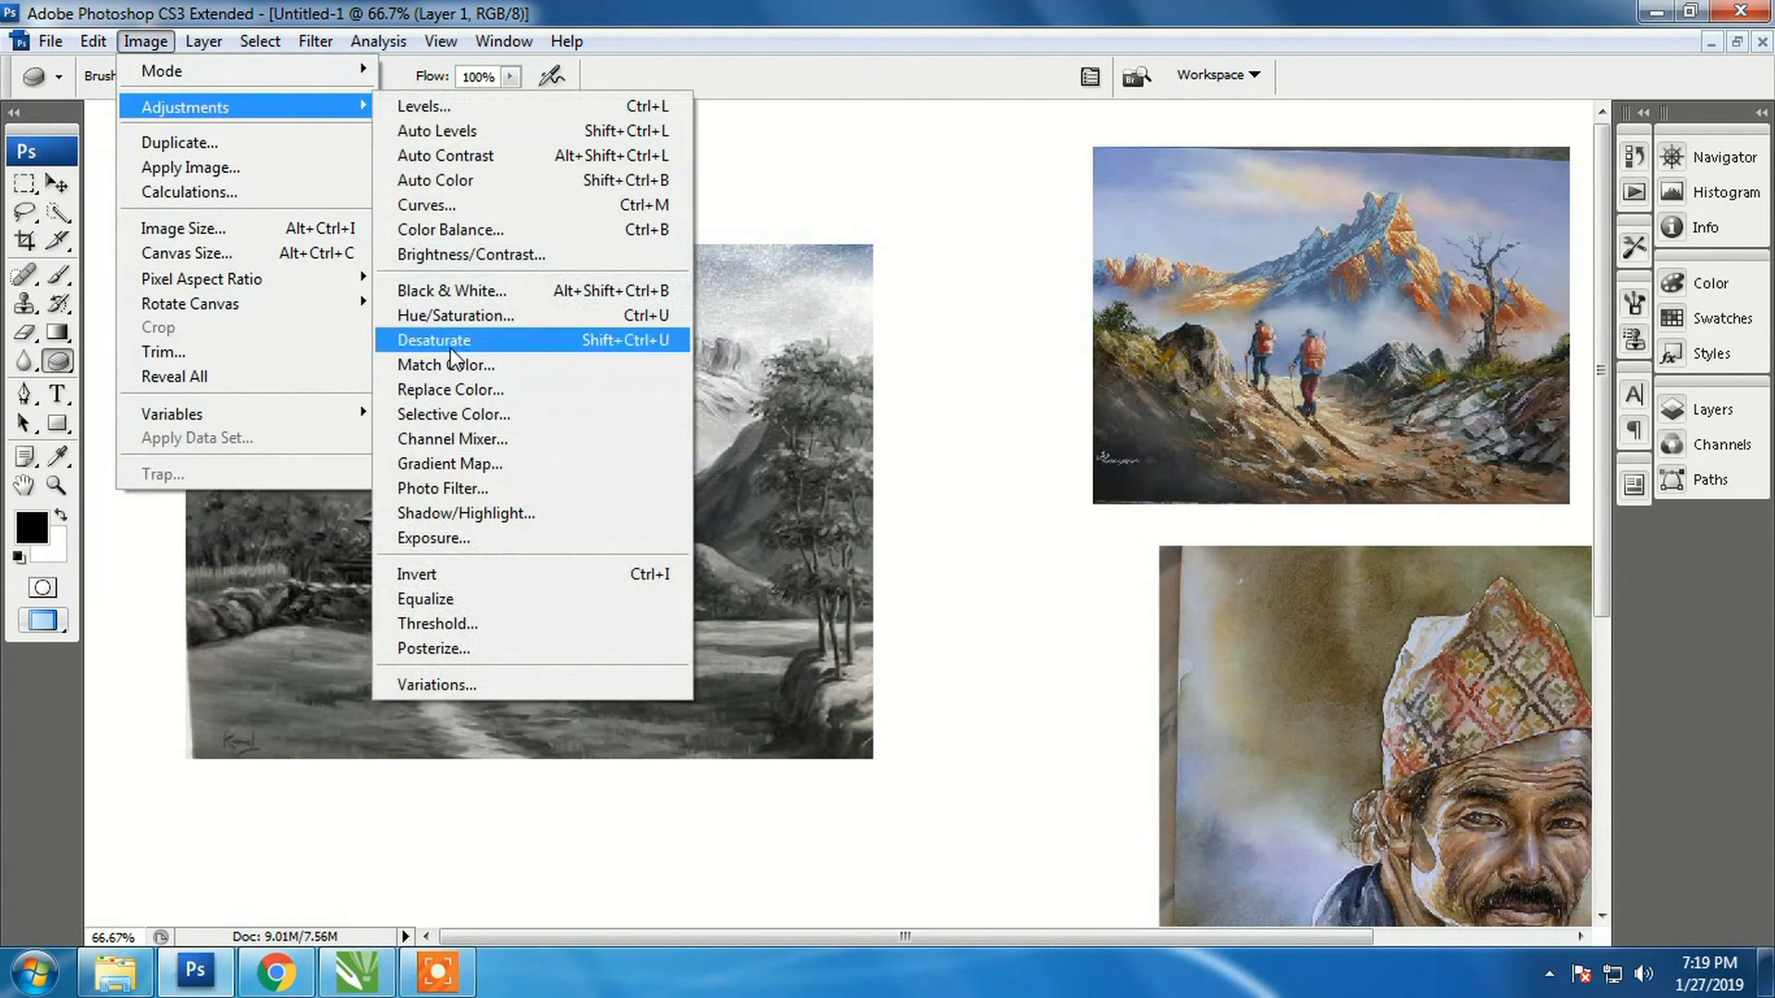
{"action": "left_click", "coordinate": [814, 481]}
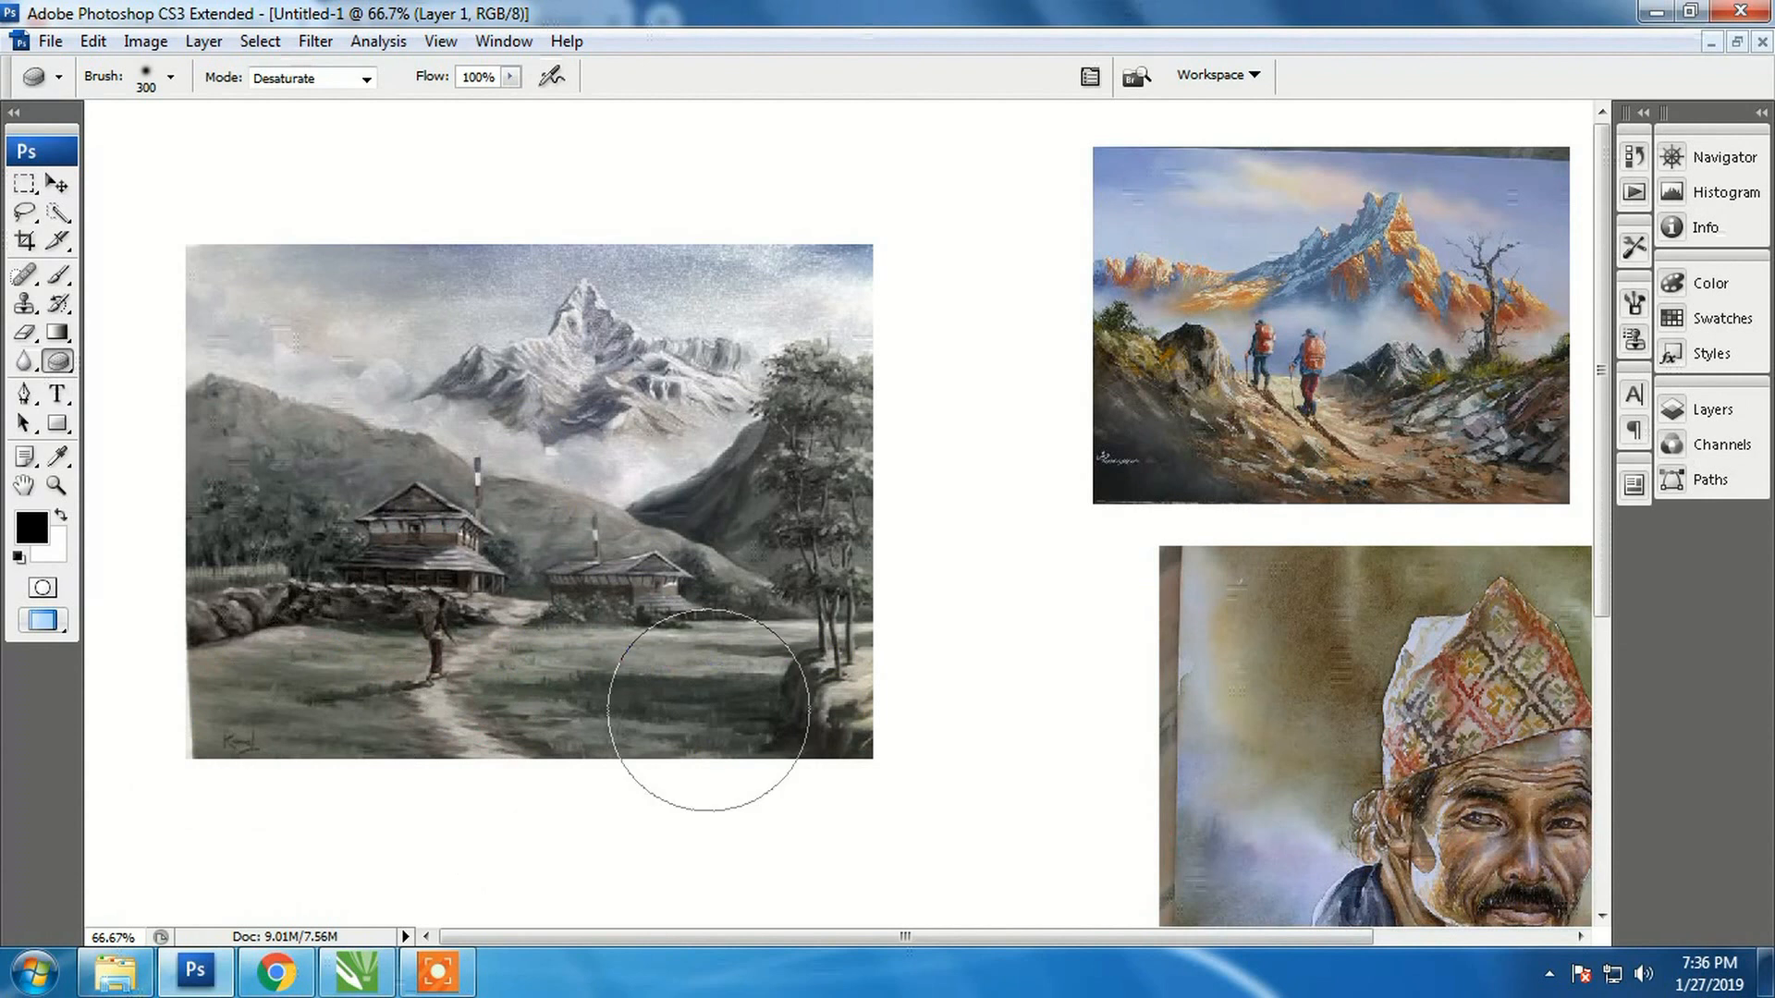
Reselect the Sponge Tool and view the portrait together with the empty canvas area below the village painting
{"action": "right_click", "coordinate": [65, 368]}
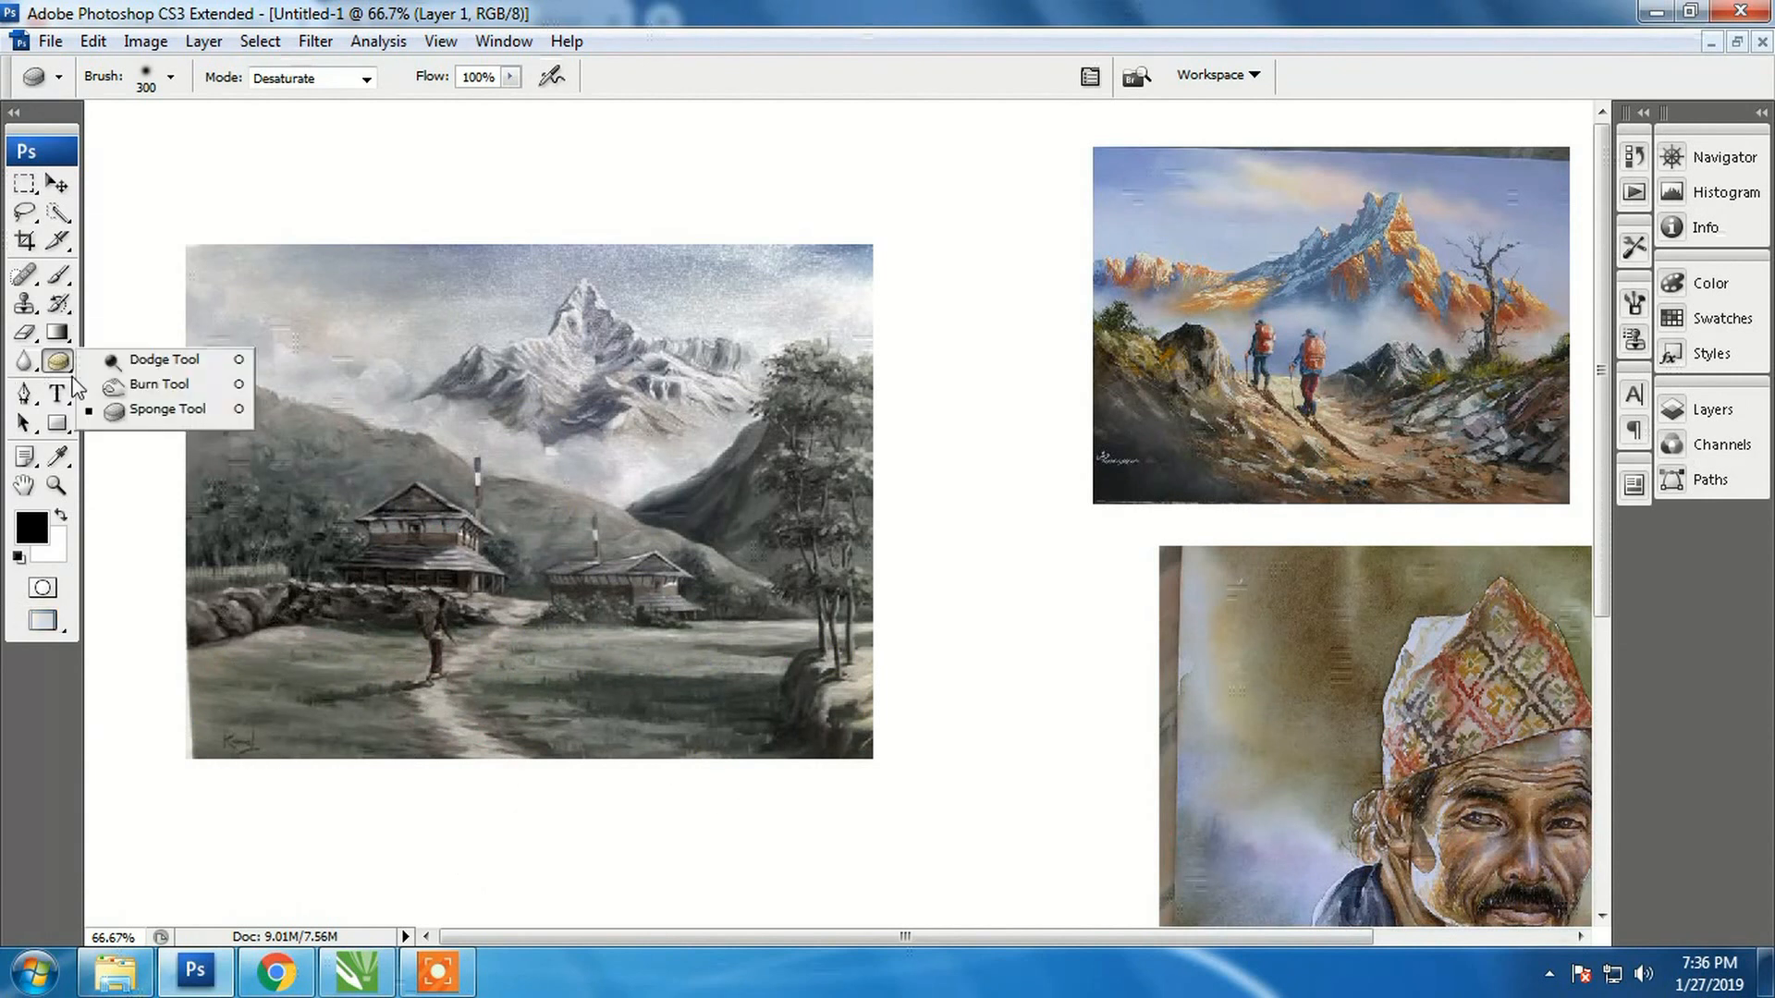
{"action": "left_click", "coordinate": [139, 418]}
{"action": "key", "text": "z"}
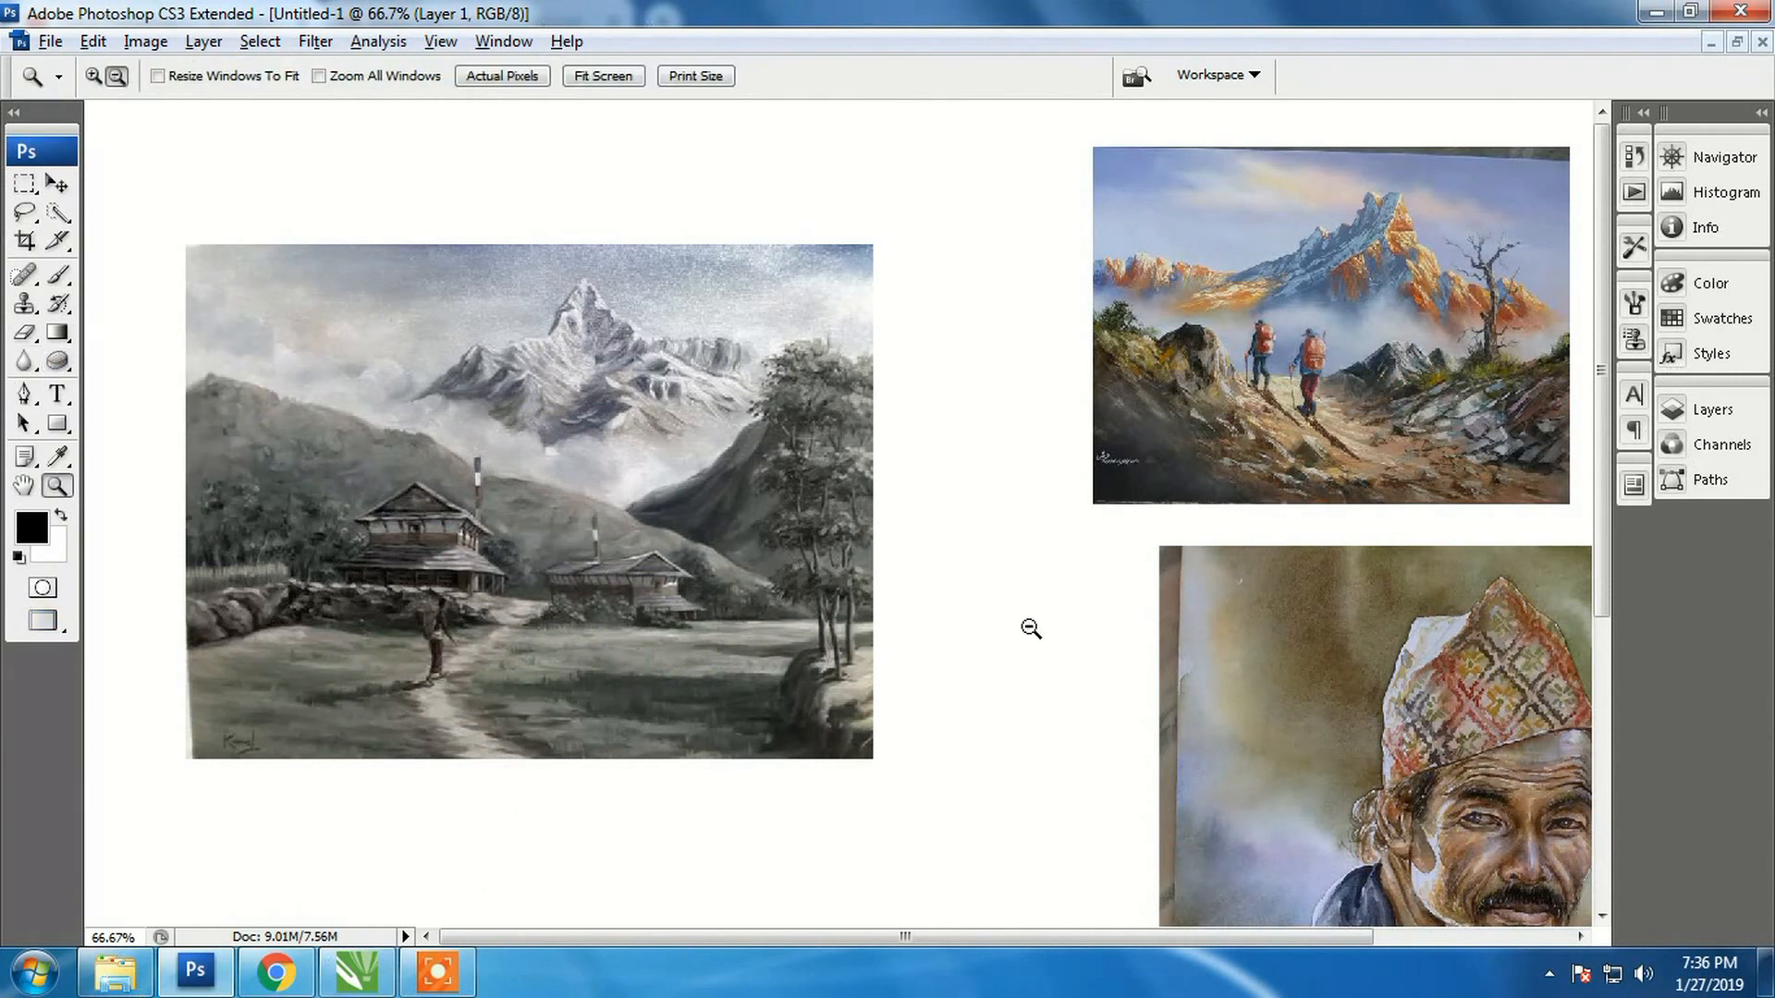
{"action": "left_click", "coordinate": [1033, 625], "text": "alt"}
{"action": "key", "text": "space"}
{"action": "left_click_drag", "start_coordinate": [654, 593], "coordinate": [416, 313]}
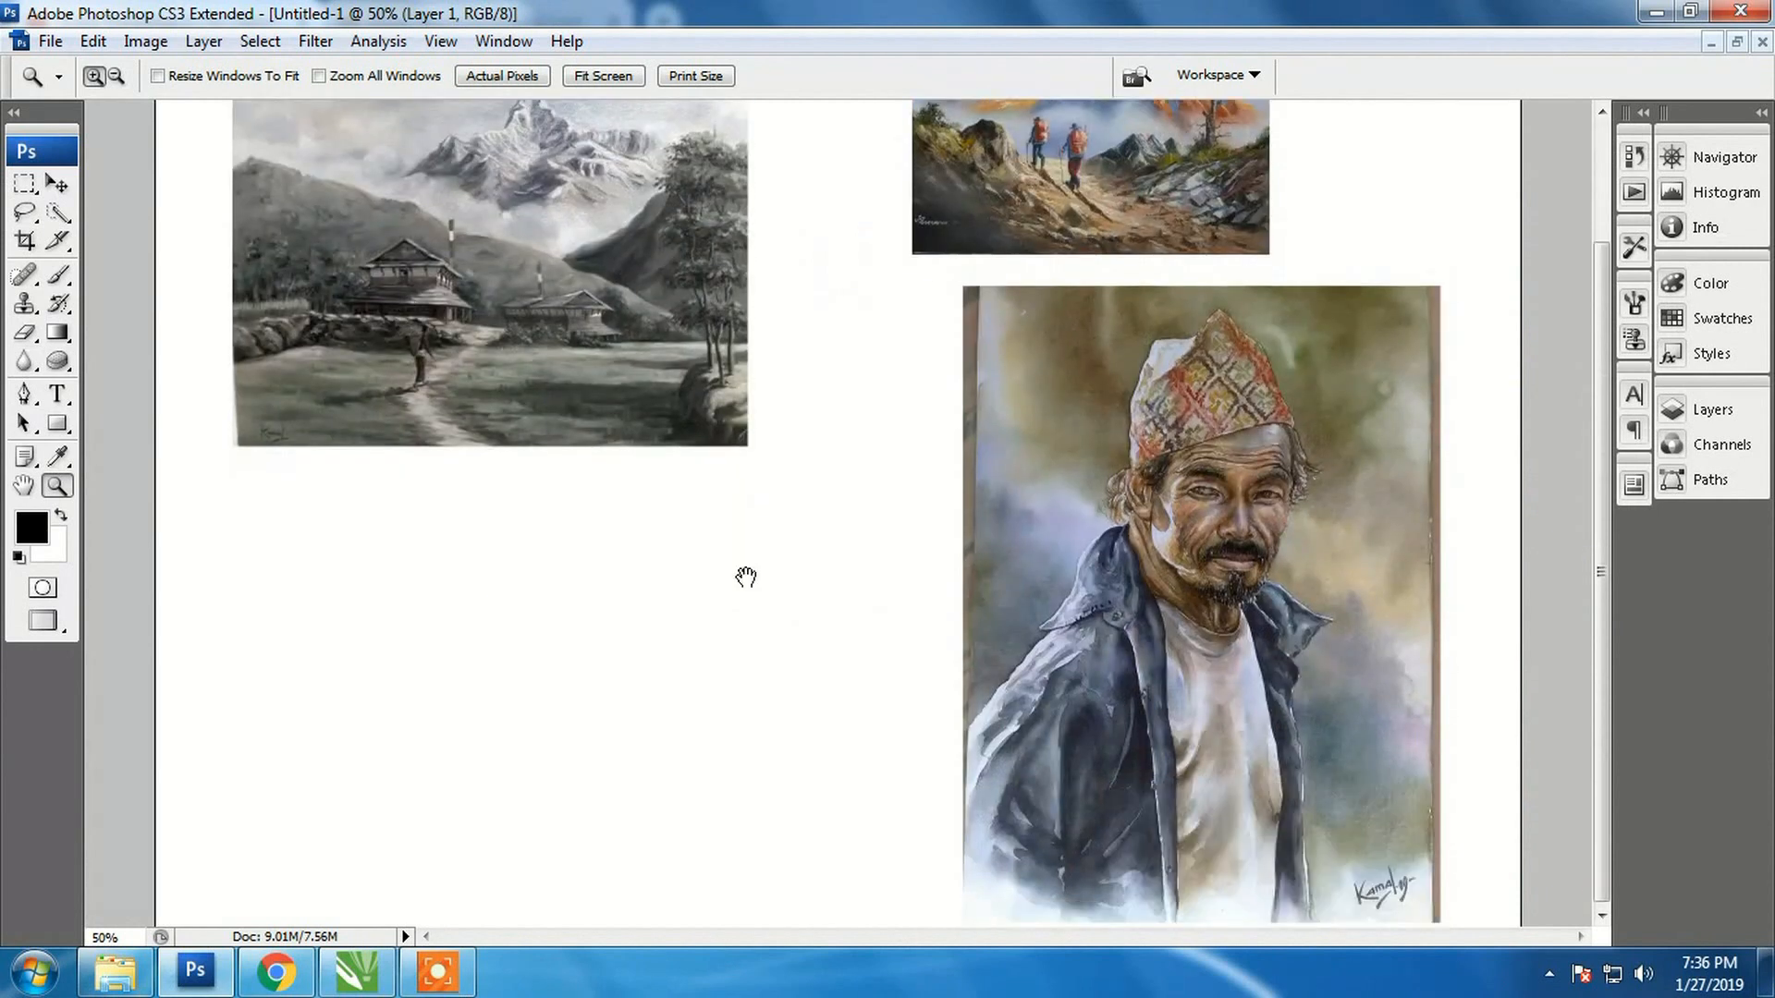
{"action": "left_click_drag", "start_coordinate": [1072, 361], "coordinate": [1095, 512]}
{"action": "left_click_drag", "start_coordinate": [1183, 764], "coordinate": [1178, 617]}
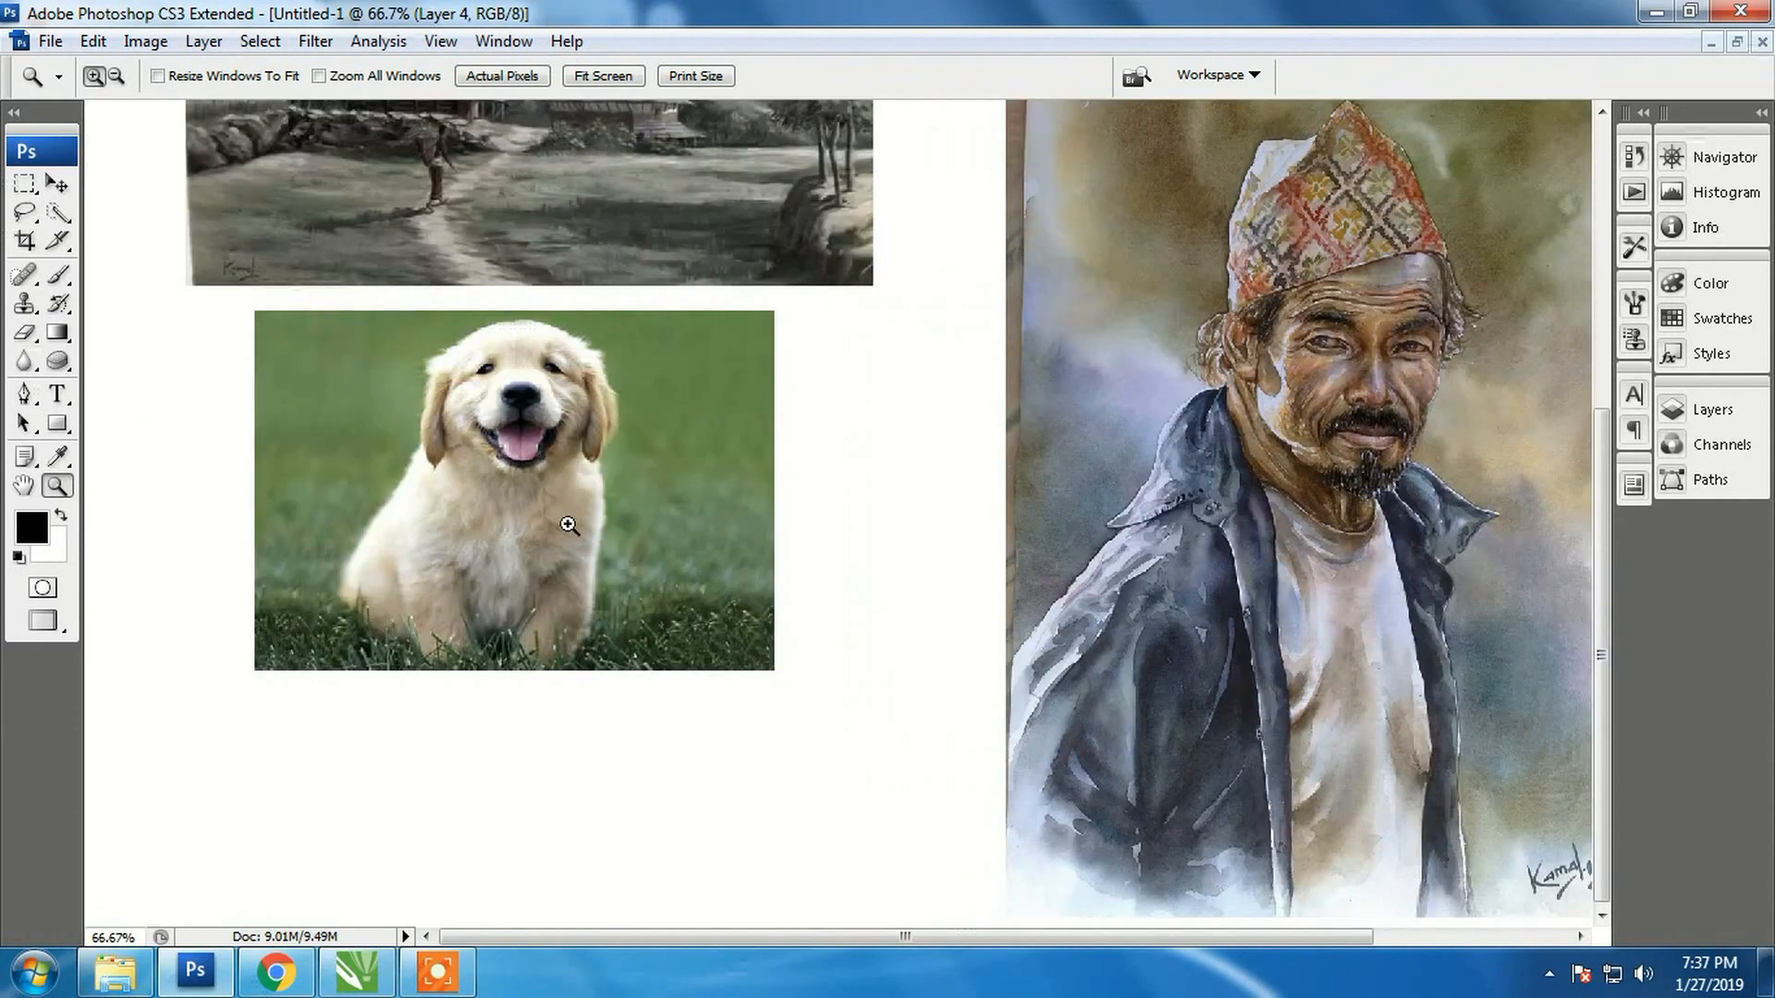
View the puppy photo at 100% and move it slightly left and down beneath the village painting
{"action": "left_click", "coordinate": [483, 499]}
{"action": "key", "text": "v"}
{"action": "left_click_drag", "start_coordinate": [858, 475], "coordinate": [771, 495]}
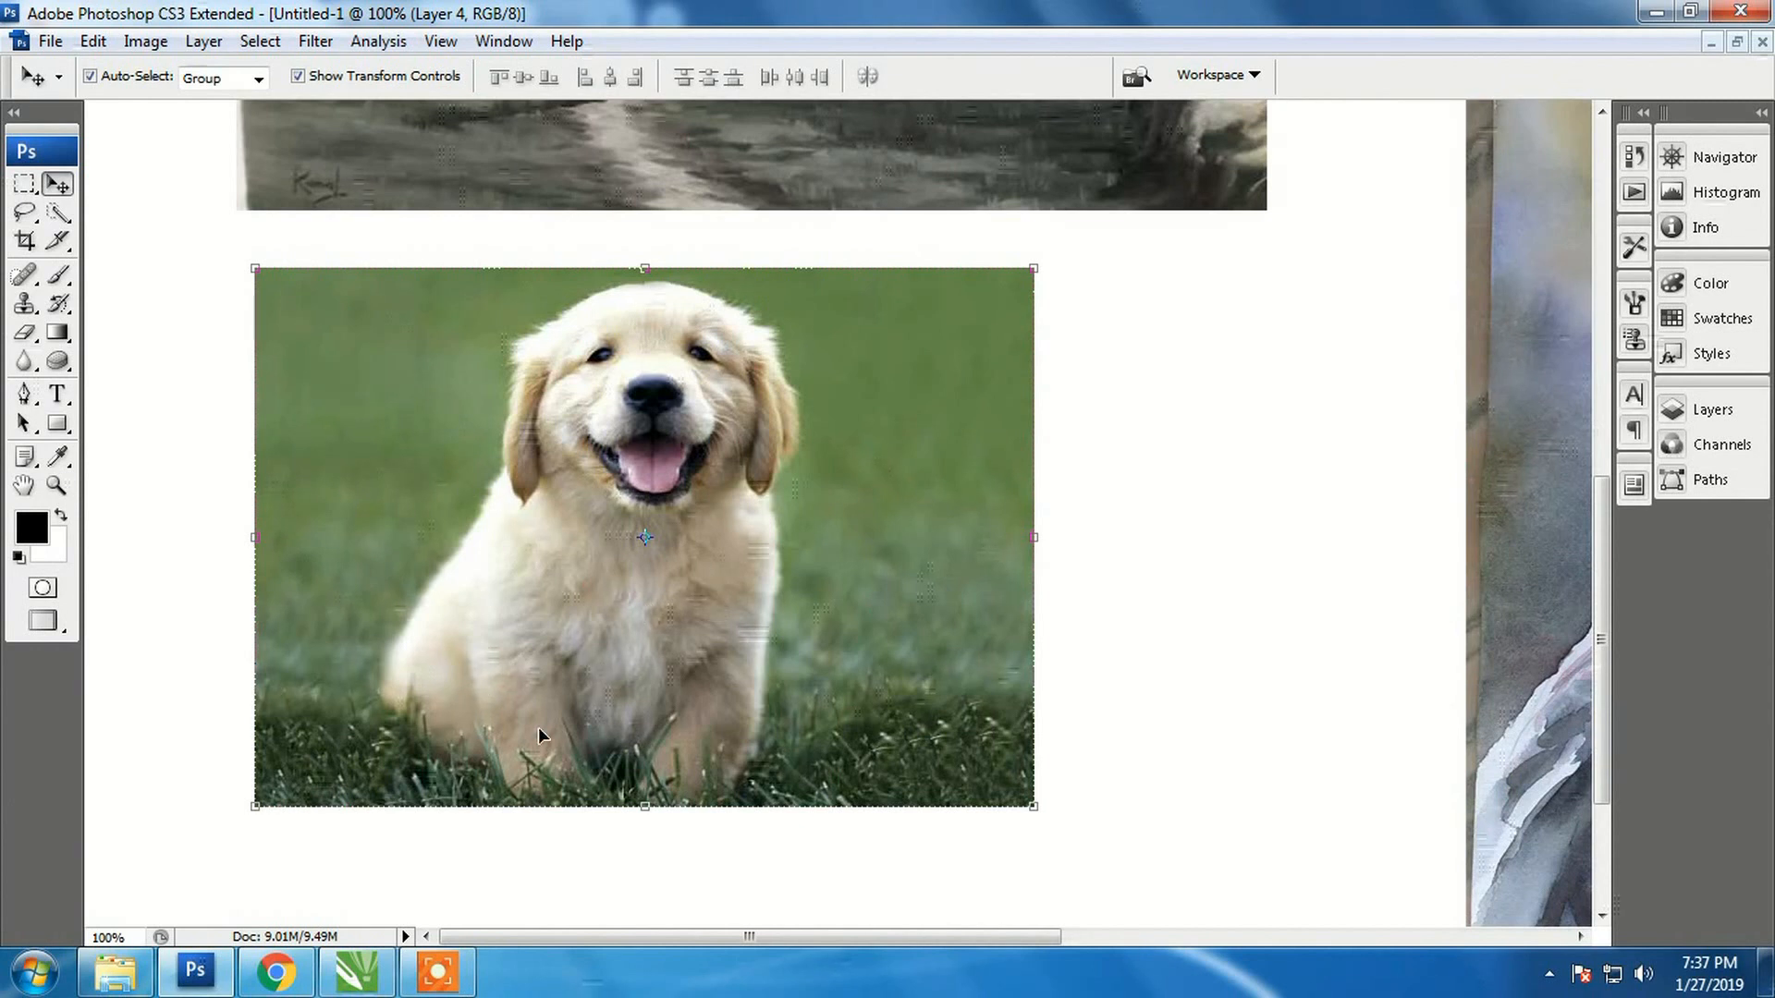
Desaturate the puppy photo with the Sponge Tool at 100% flow, using a 200 px brush
{"action": "mouse_move", "coordinate": [58, 360]}
{"action": "left_mouse_down"}
{"action": "mouse_move", "coordinate": [157, 383]}
{"action": "mouse_move", "coordinate": [164, 416]}
{"action": "left_mouse_up"}
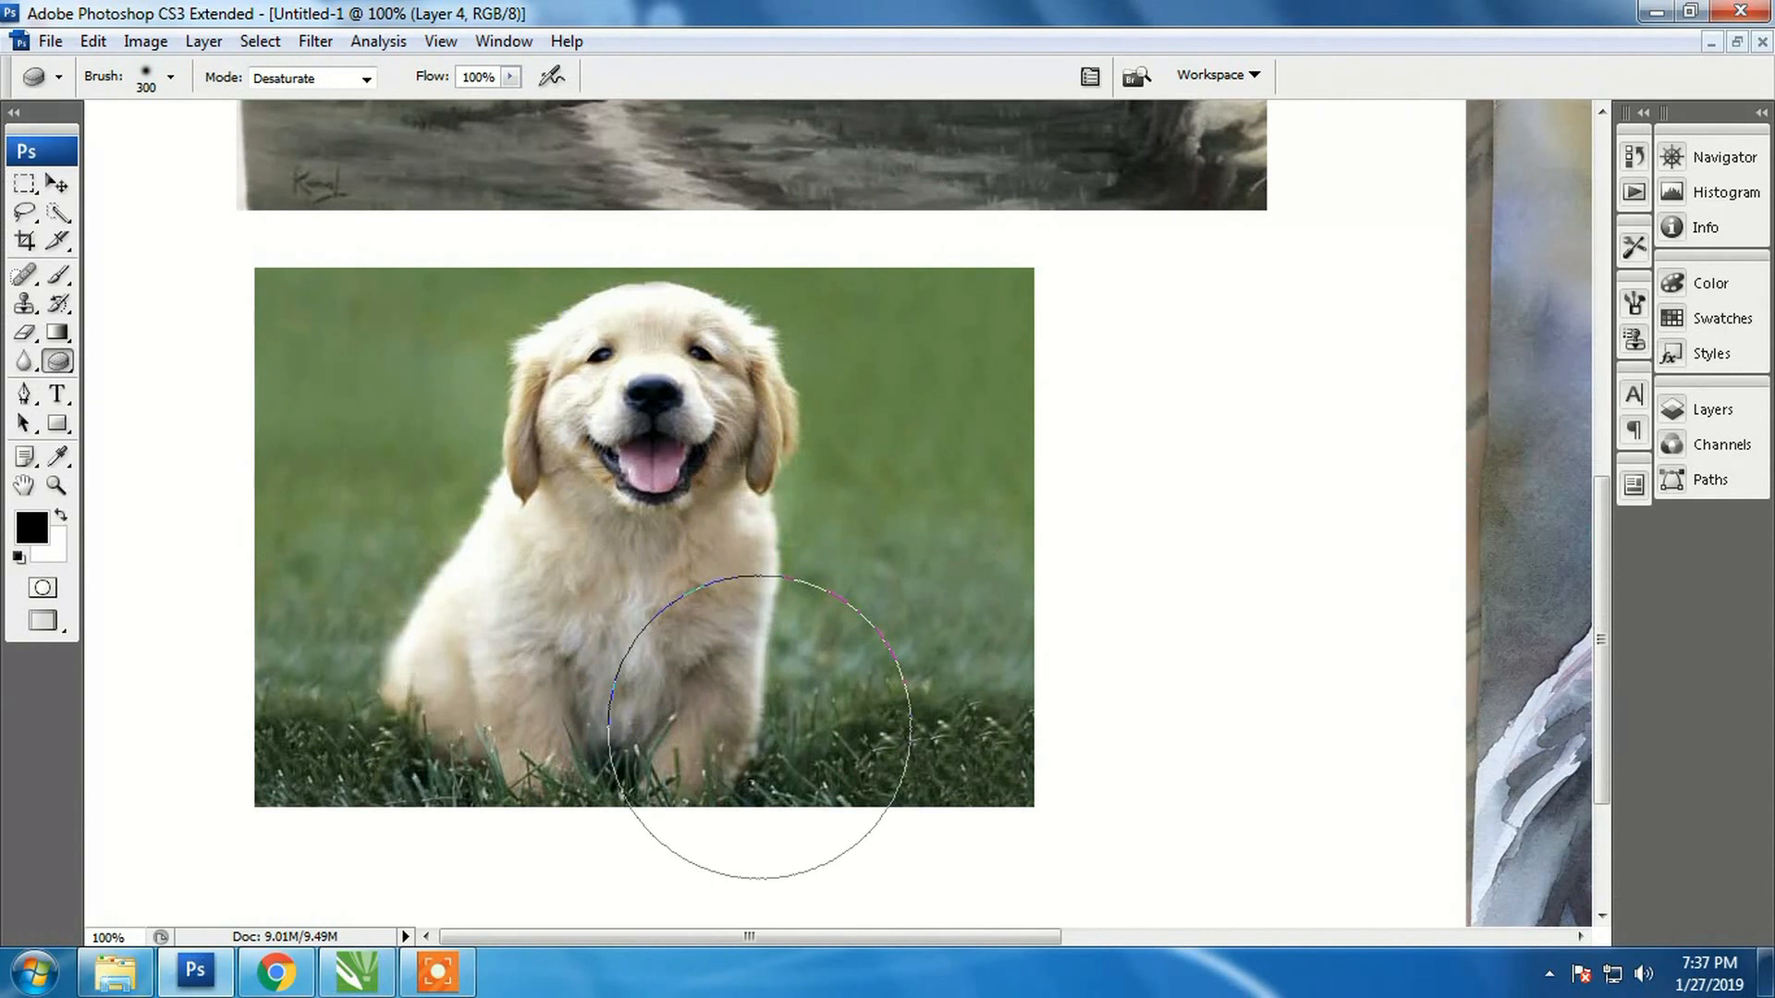
{"action": "key", "text": "bracketleft"}
{"action": "key", "text": "bracketleft"}
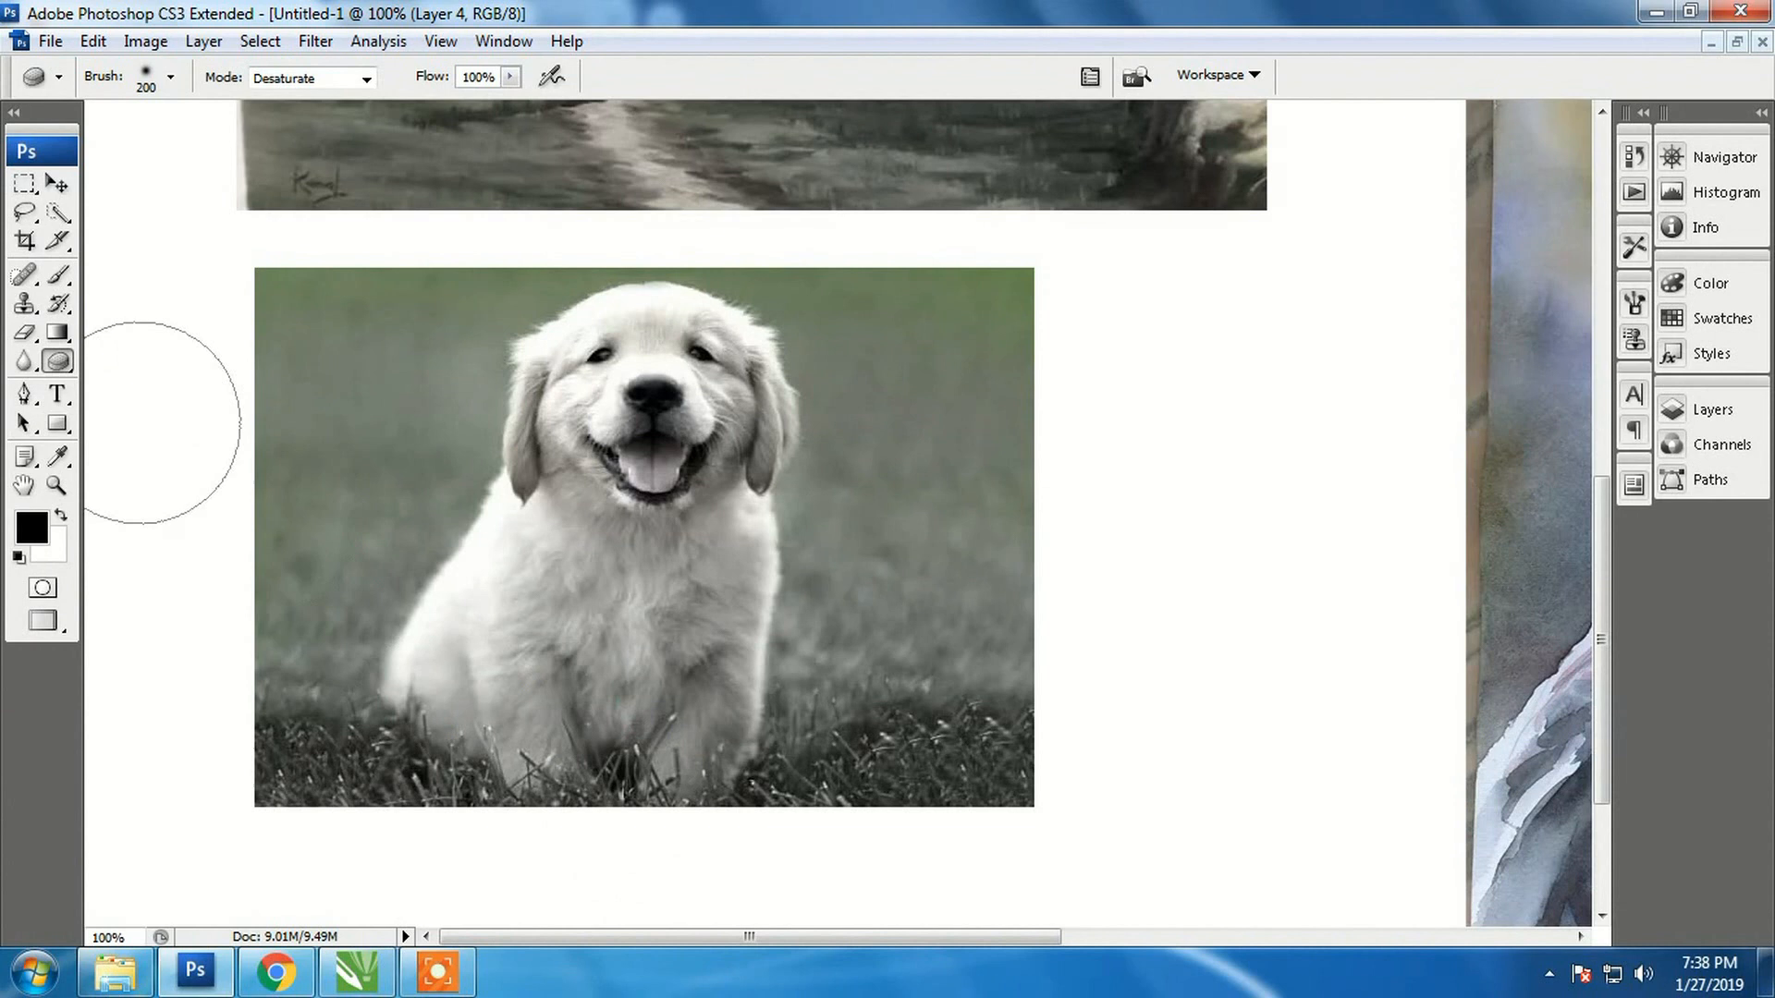
Display the tool group containing the Dodge, Burn and Sponge Tools as a recap, keeping the Sponge Tool selected
{"action": "left_click", "coordinate": [59, 360]}
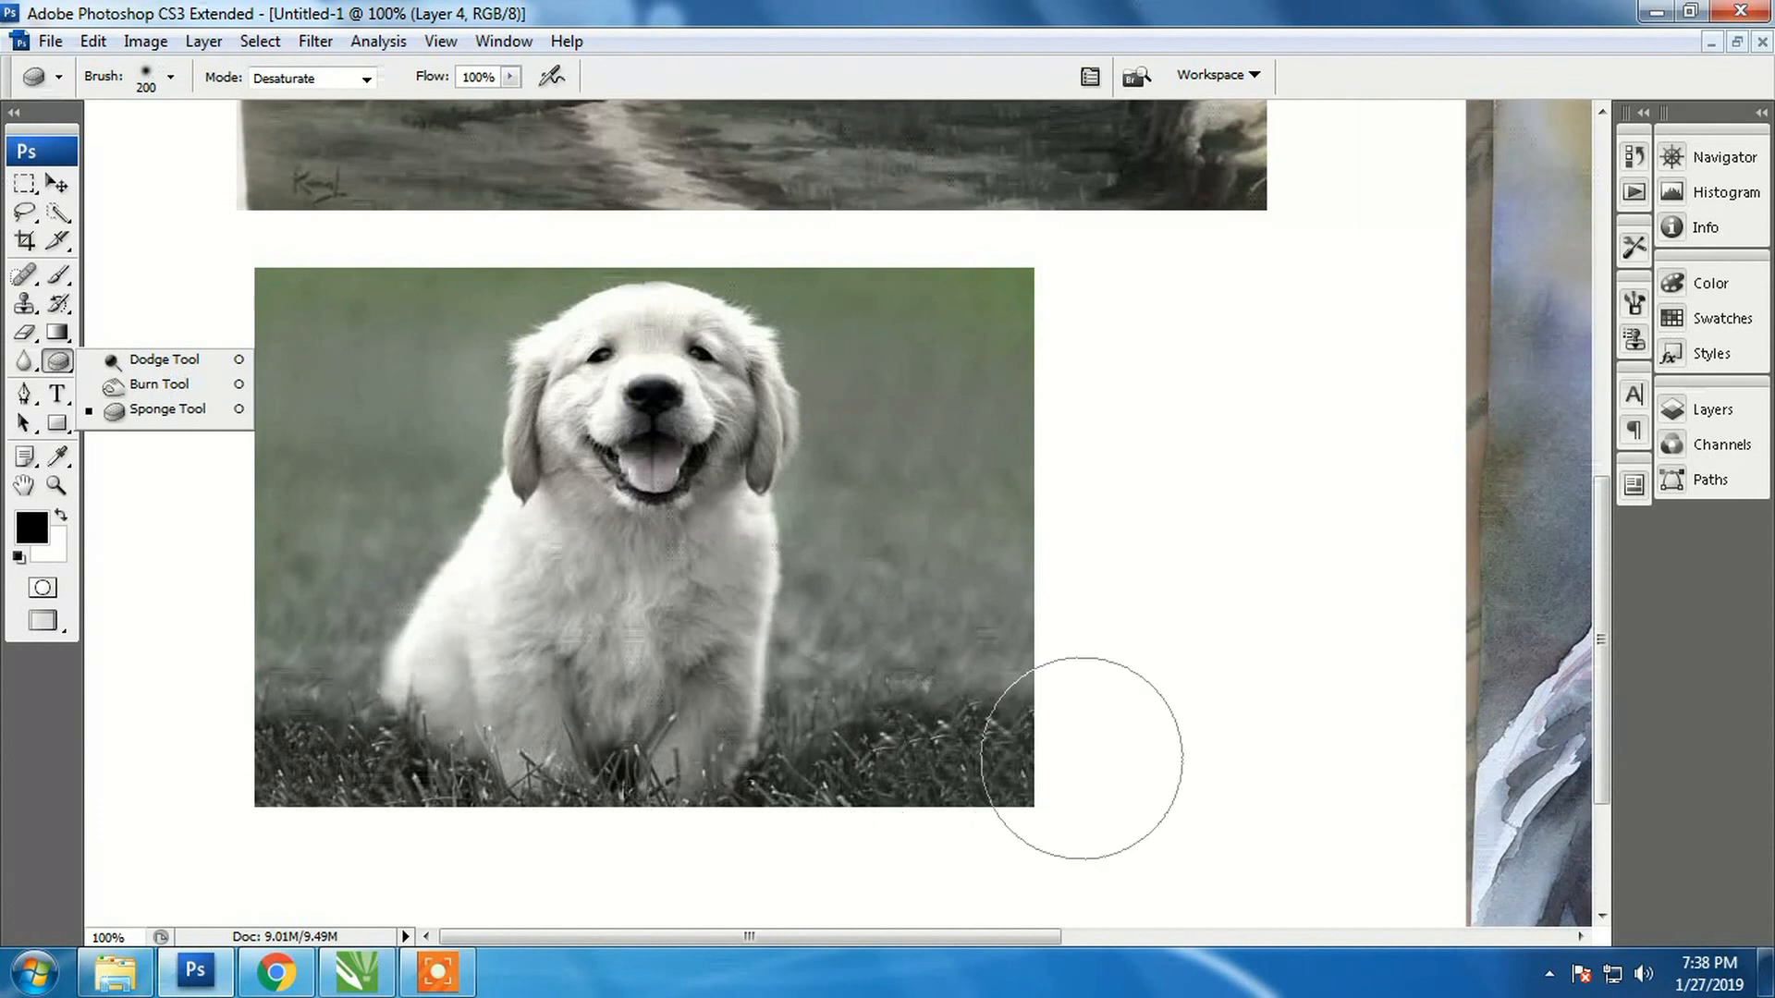
{"action": "left_click", "coordinate": [1242, 745]}
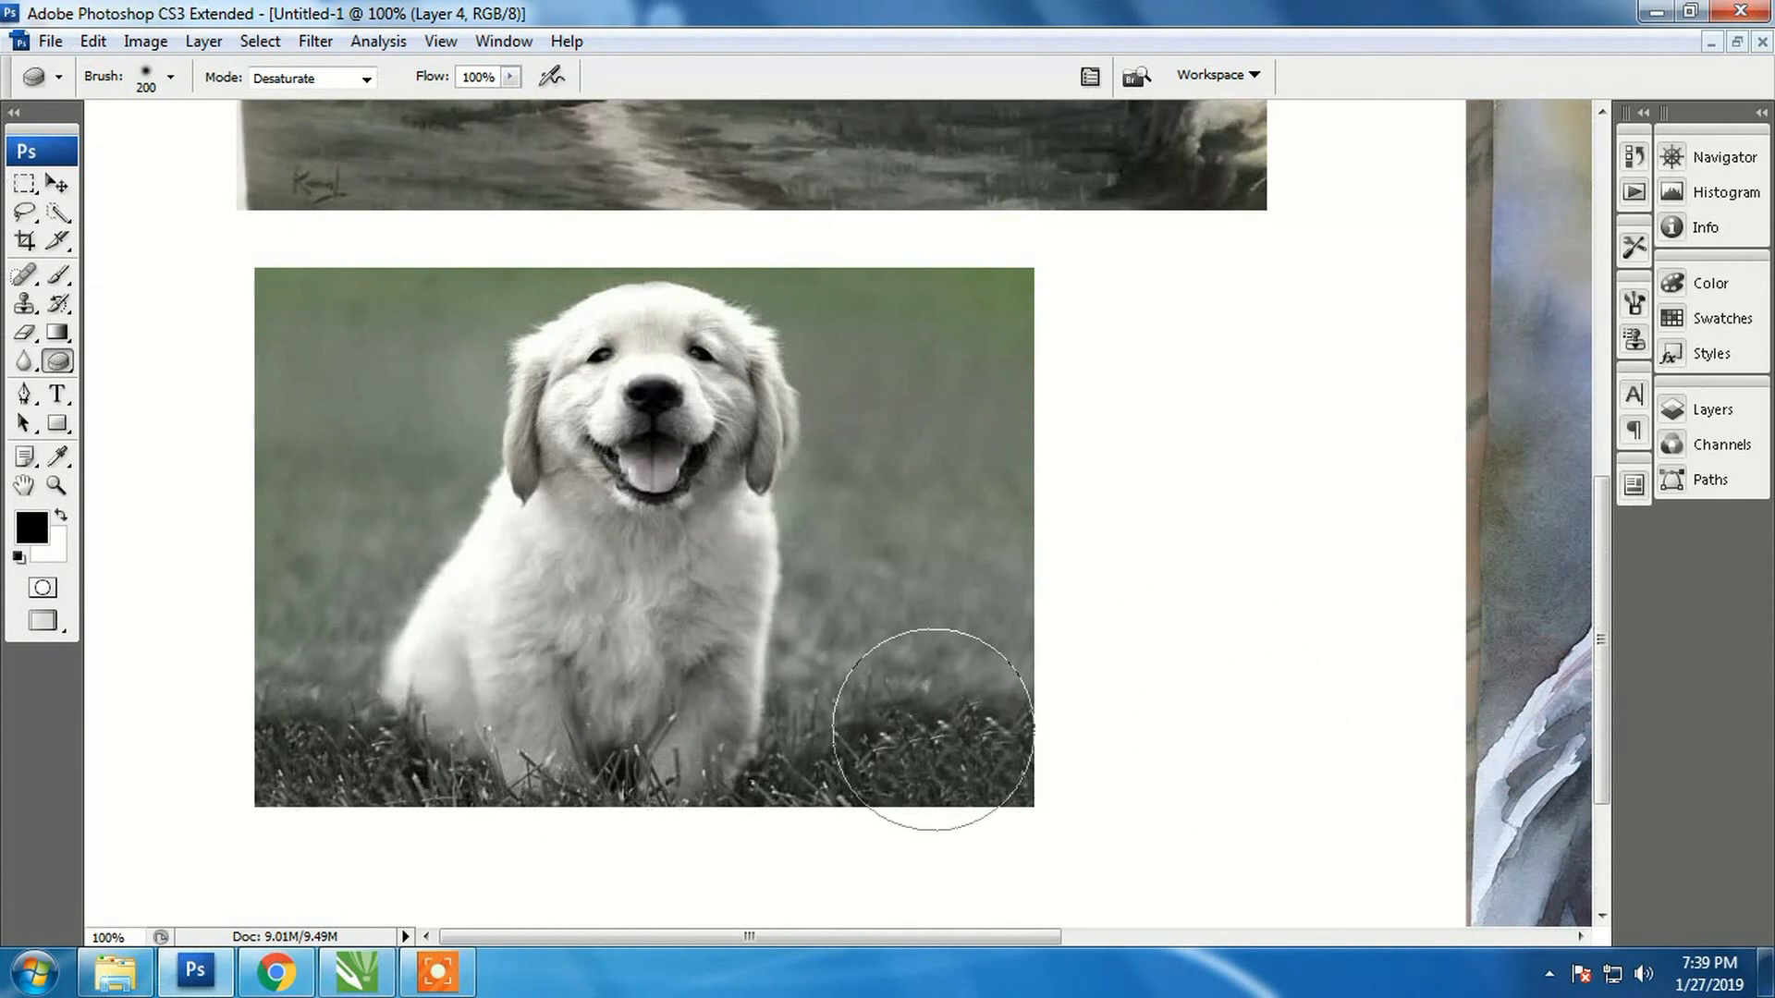
{"action": "left_click", "coordinate": [57, 366]}
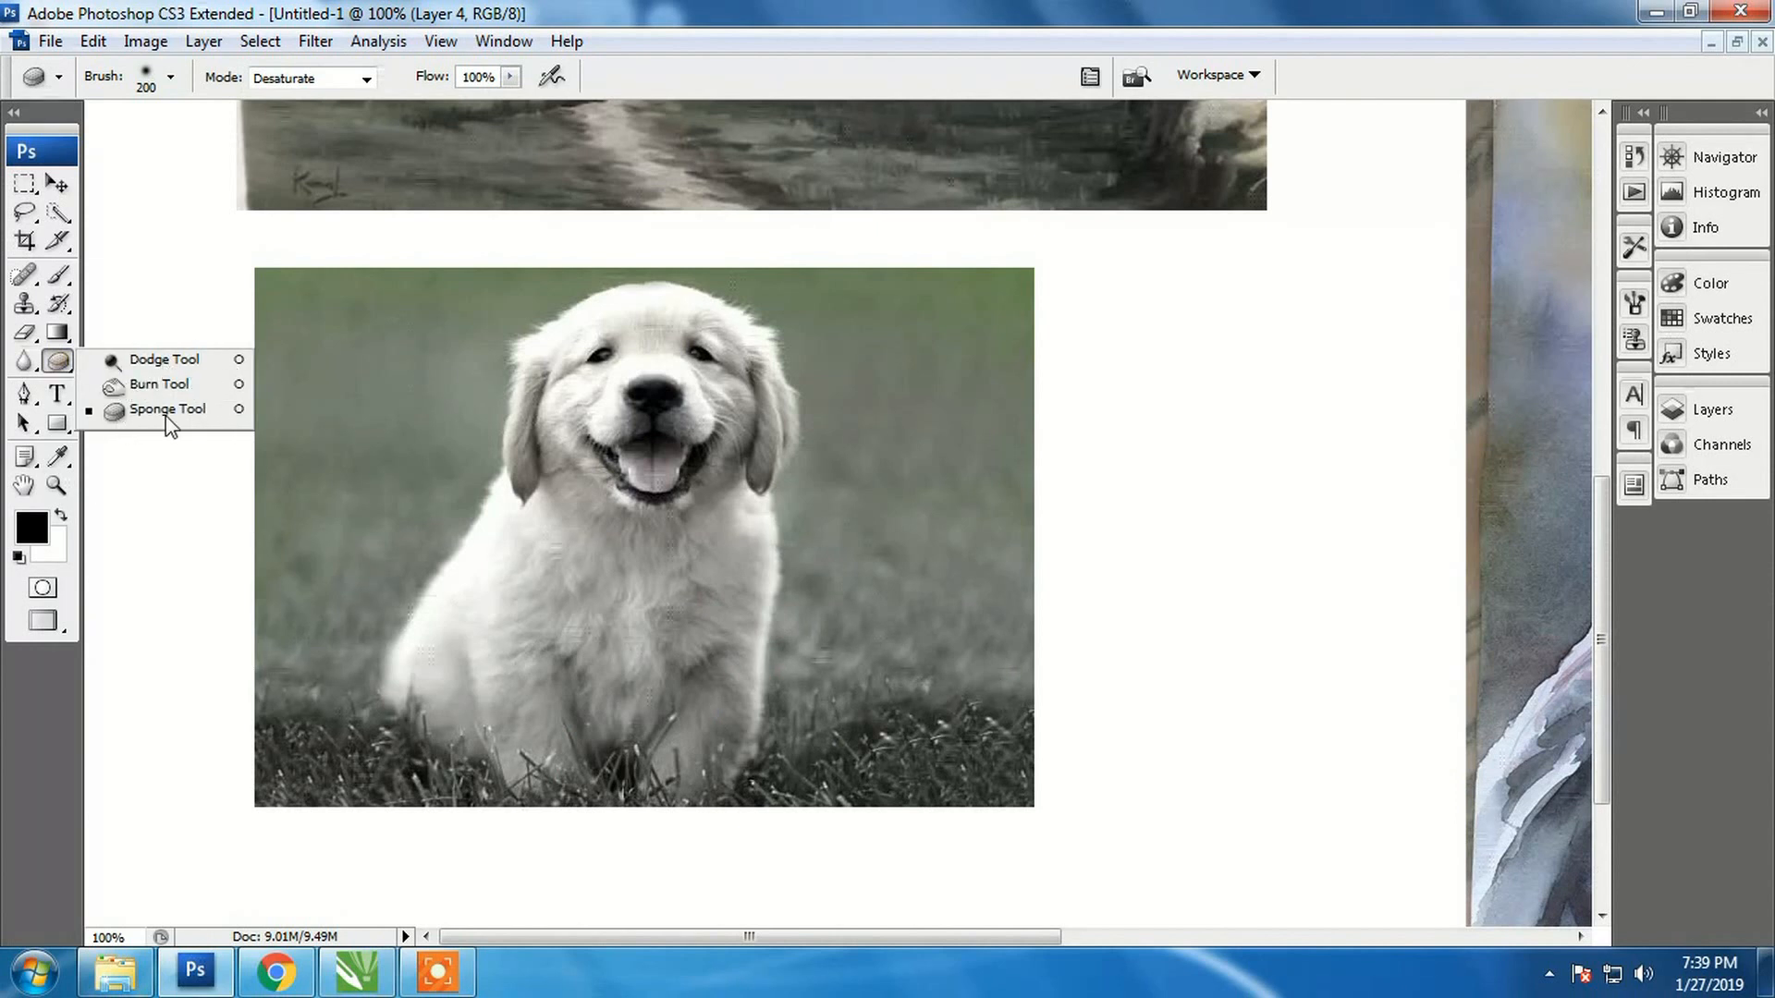
Preview the Pen Tool variants and the Path Selection and Direct Selection Tools without editing the puppy photo
{"action": "left_click", "coordinate": [56, 184]}
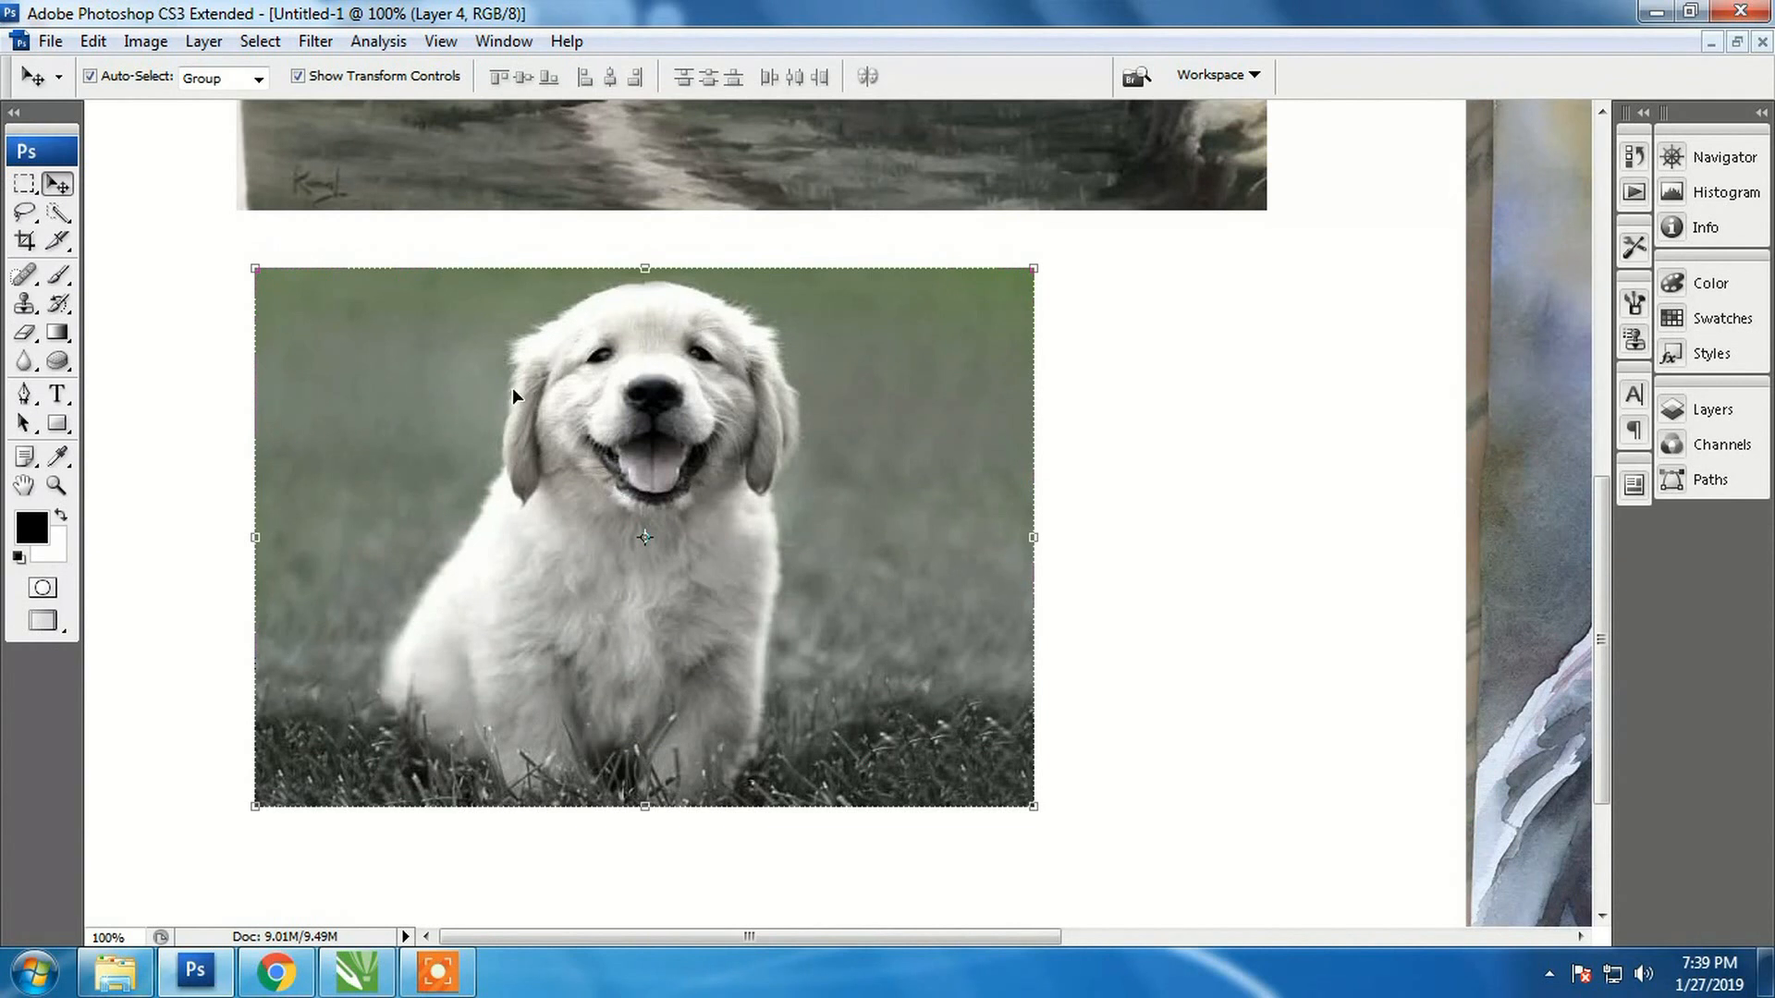
{"action": "left_click", "coordinate": [26, 396]}
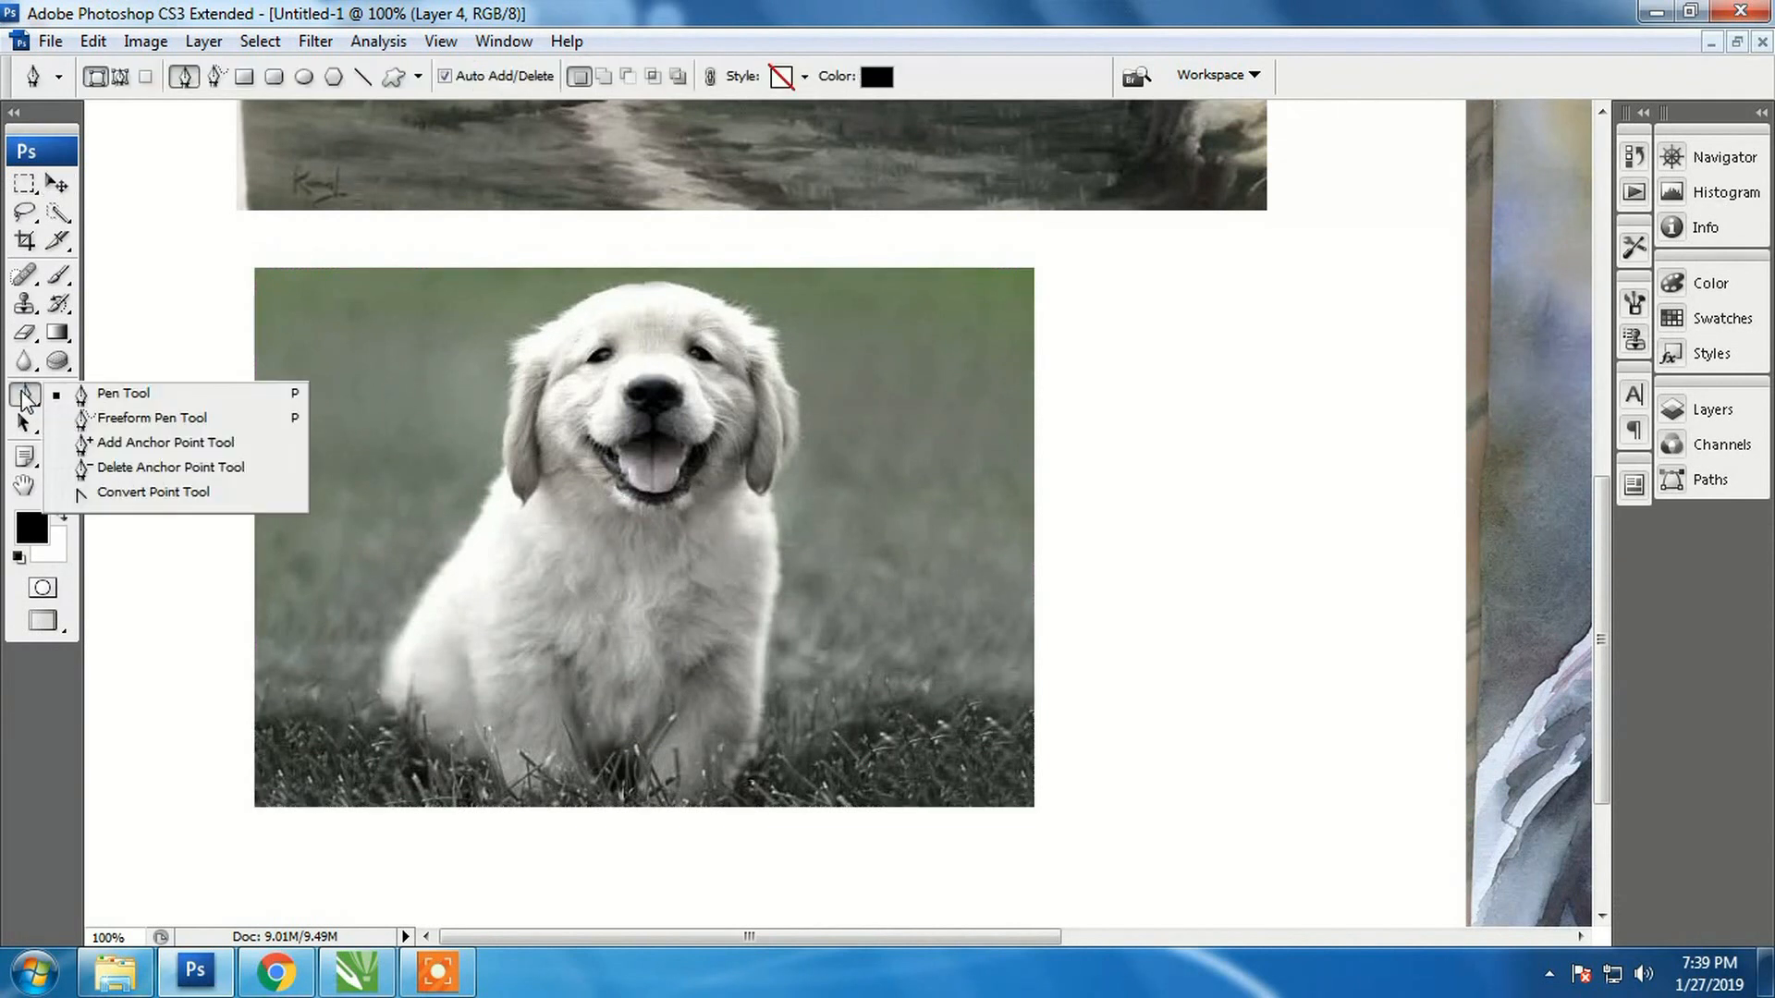
{"action": "left_click", "coordinate": [30, 400]}
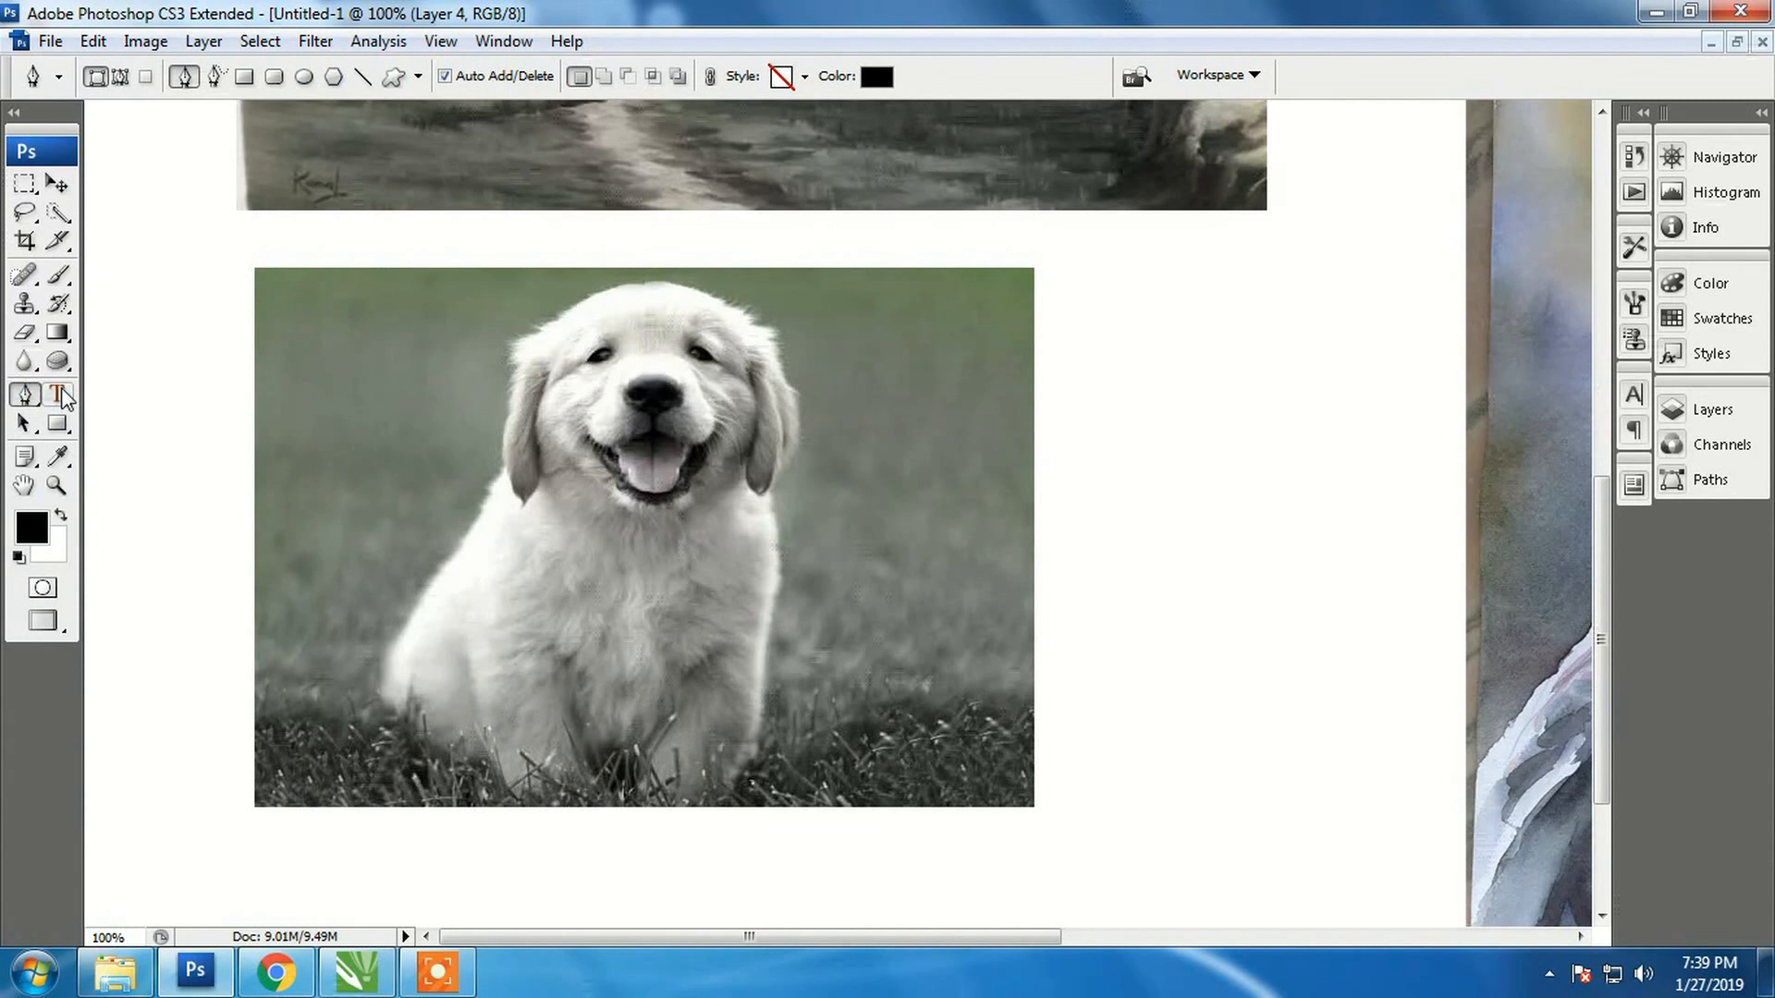
{"action": "left_click", "coordinate": [24, 423]}
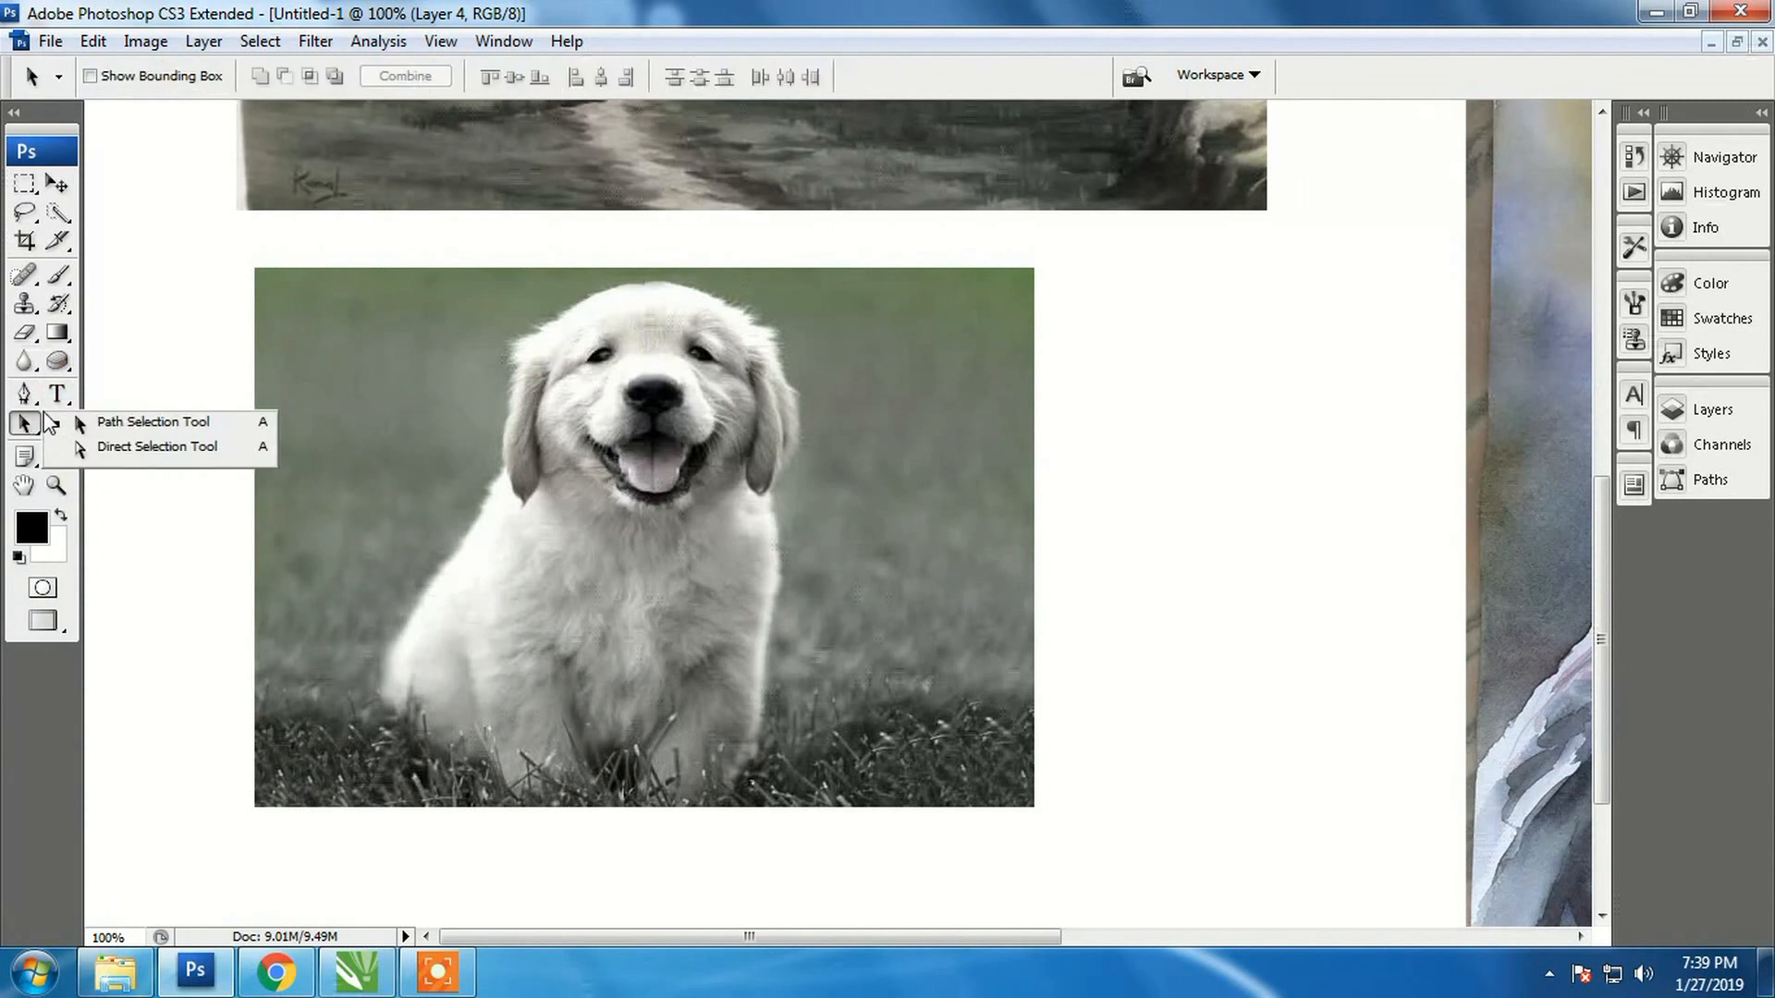
{"action": "left_click", "coordinate": [398, 418]}
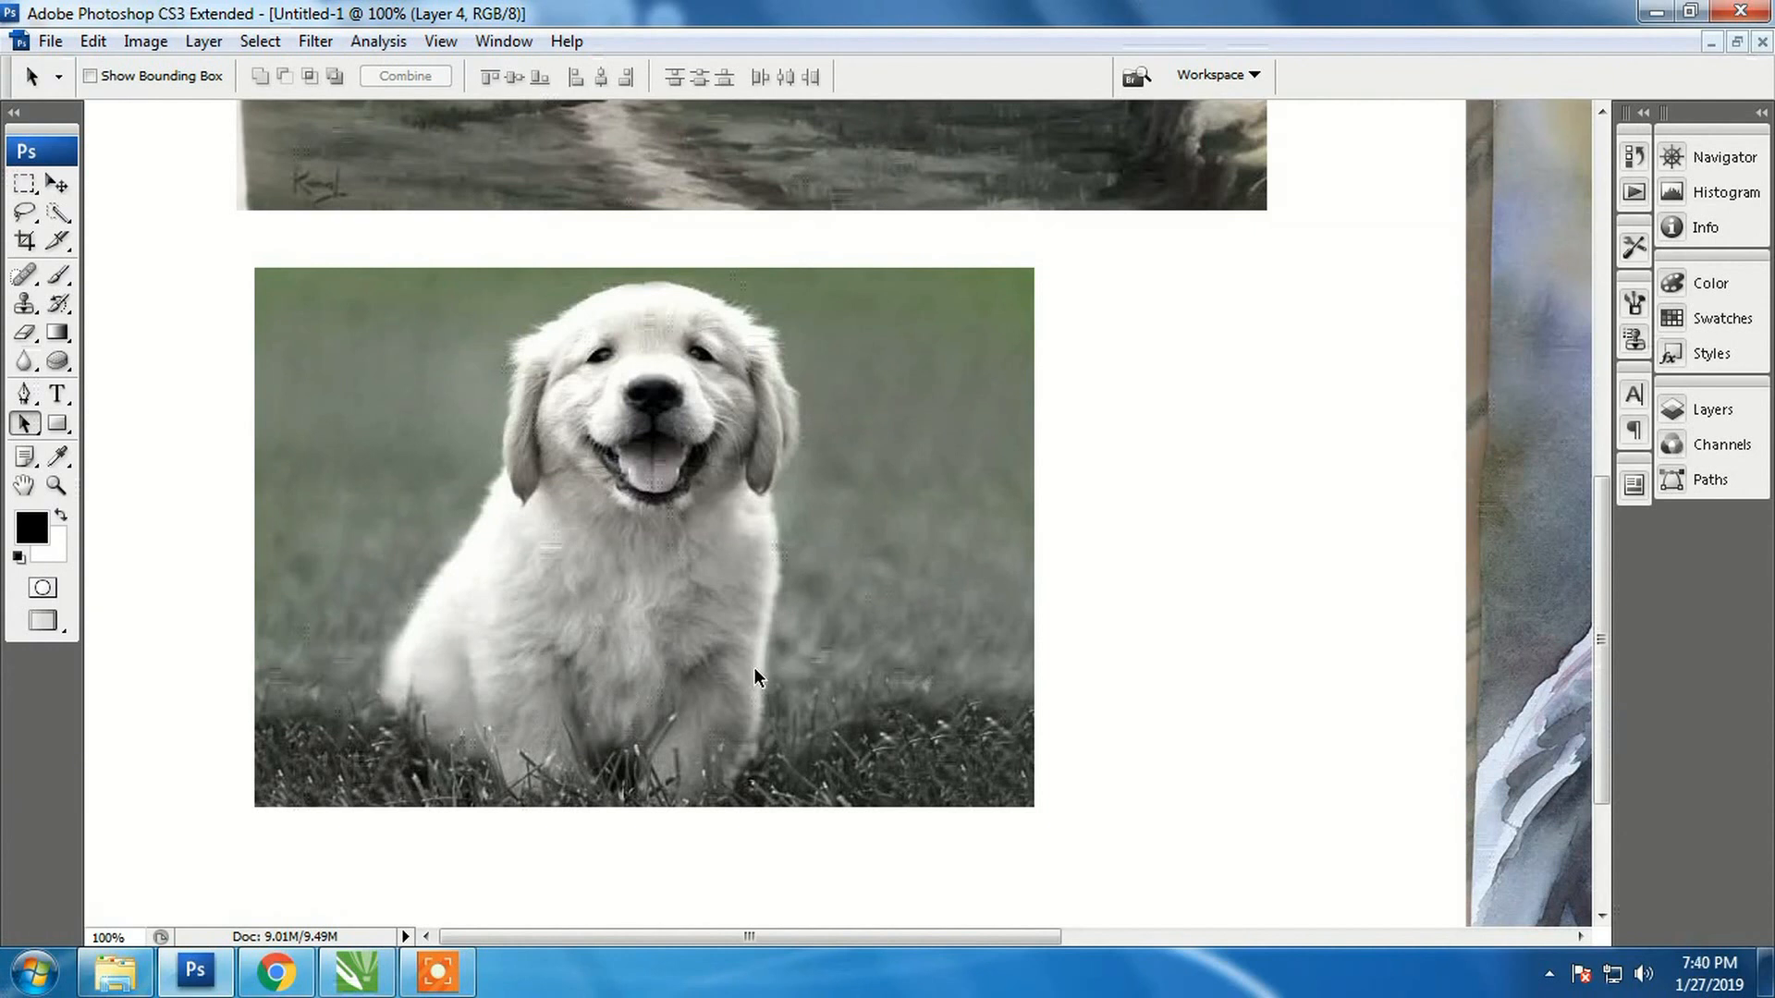
Switch to Chrome to view the Photoshop training playlist on YouTube, and return to Photoshop
{"action": "left_click", "coordinate": [276, 971]}
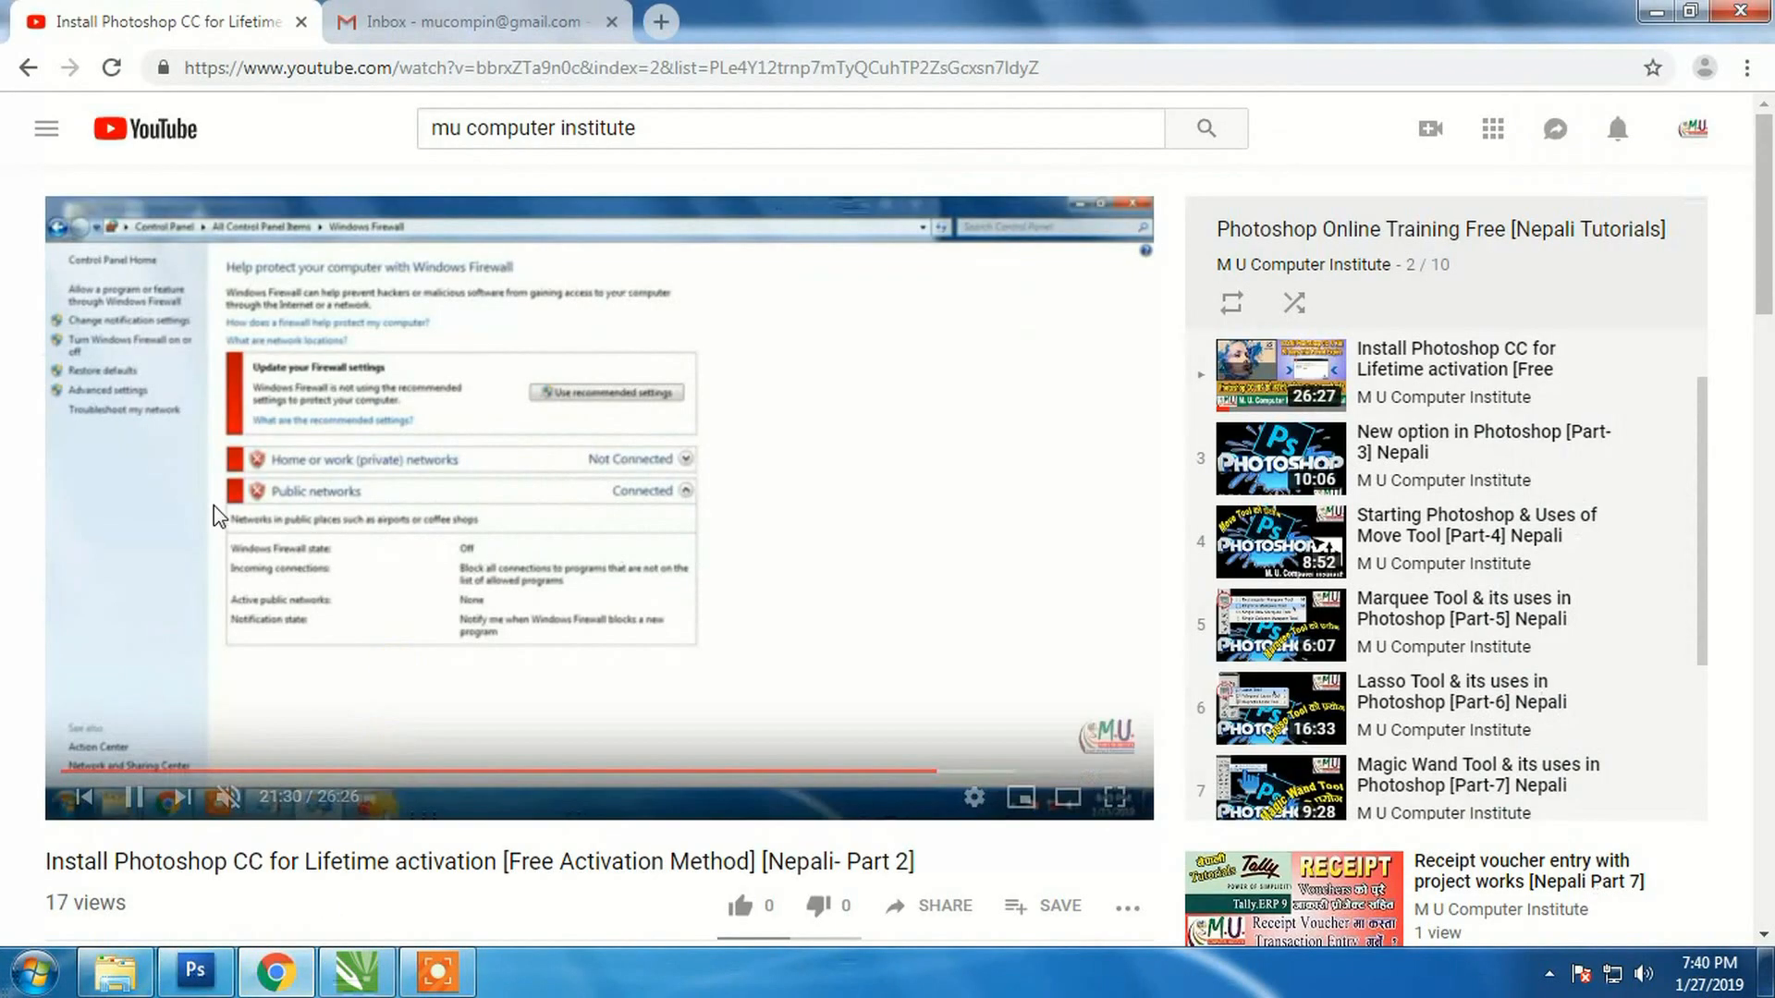
{"action": "left_click", "coordinate": [228, 975]}
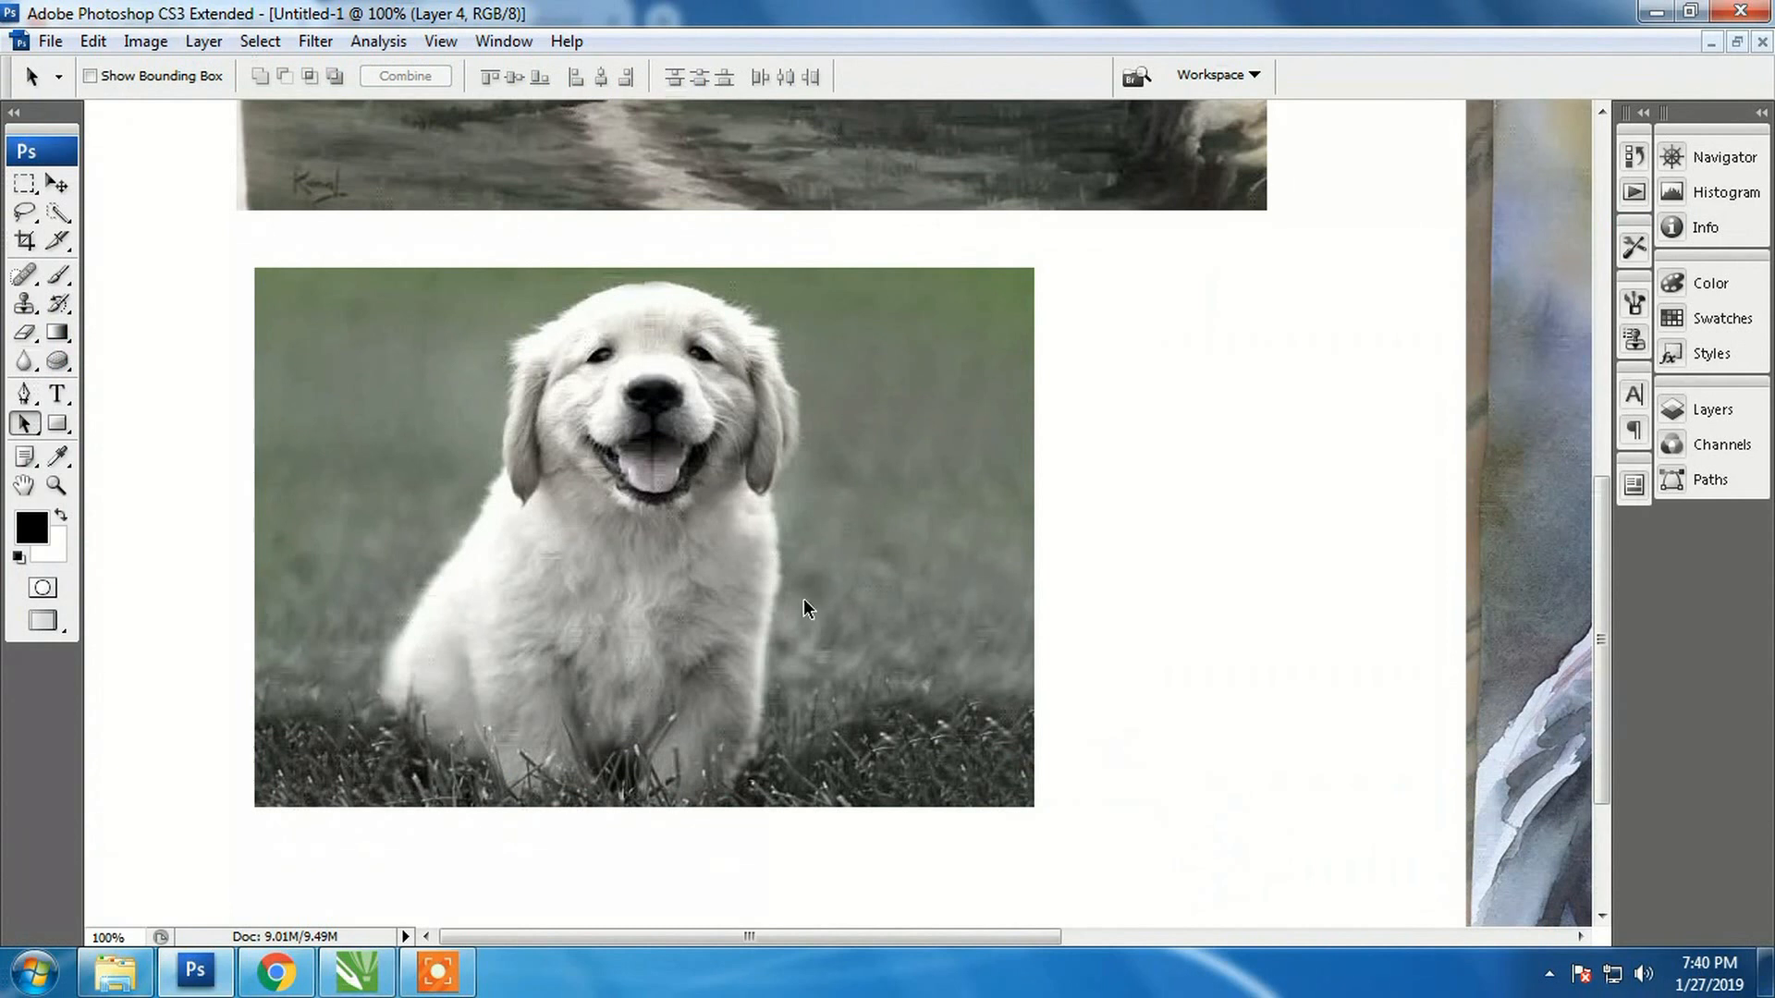
{"action": "key", "text": "z"}
{"action": "left_click", "coordinate": [920, 539], "text": "alt"}
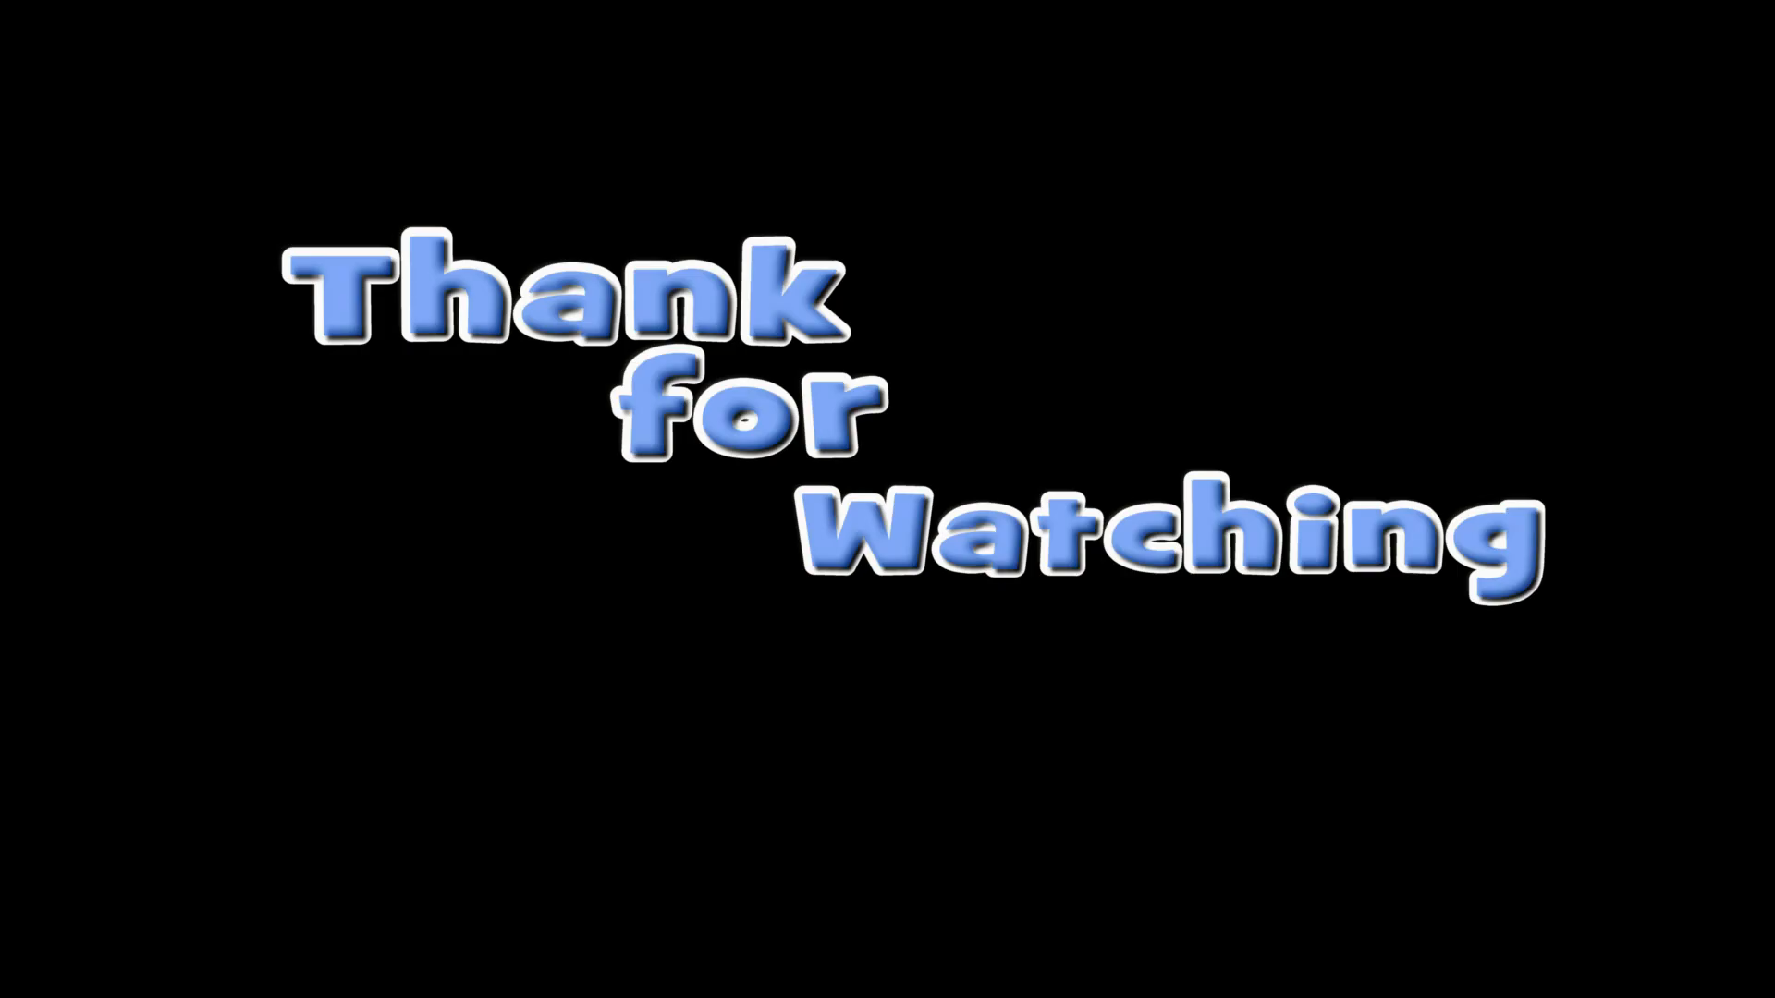